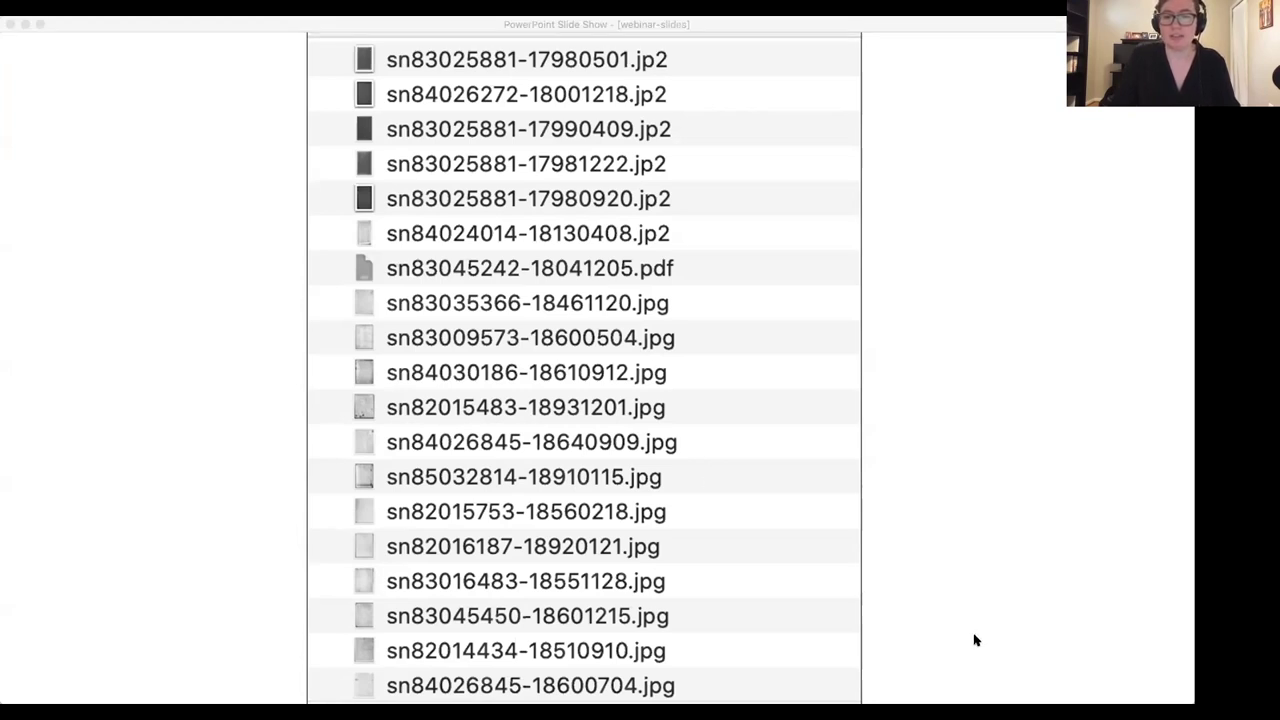
Switch to Tropy, enlarge the Conflict and Cooperation project's items into thumbnails, and return them to the list view.
{"action": "key", "text": "super+Tab"}
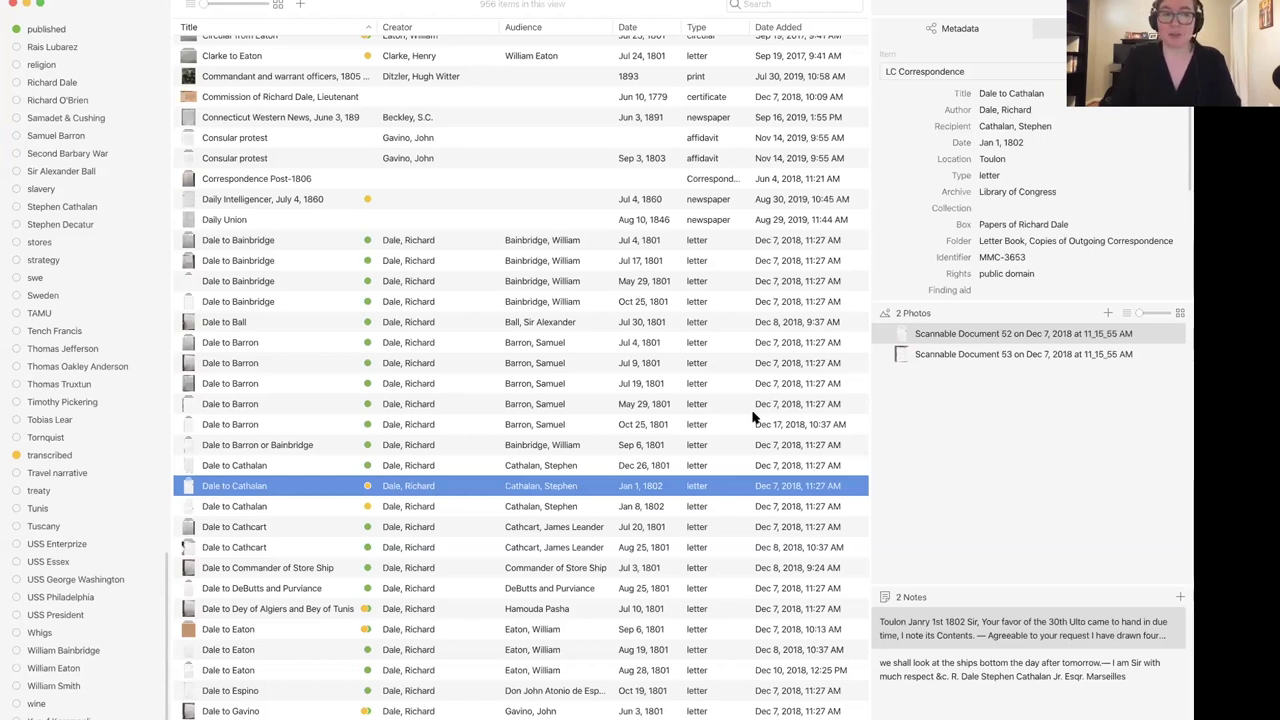
{"action": "scroll", "coordinate": [92, 205], "scroll_direction": "up", "scroll_amount": 10}
{"action": "scroll", "coordinate": [92, 205], "scroll_direction": "up", "scroll_amount": 15}
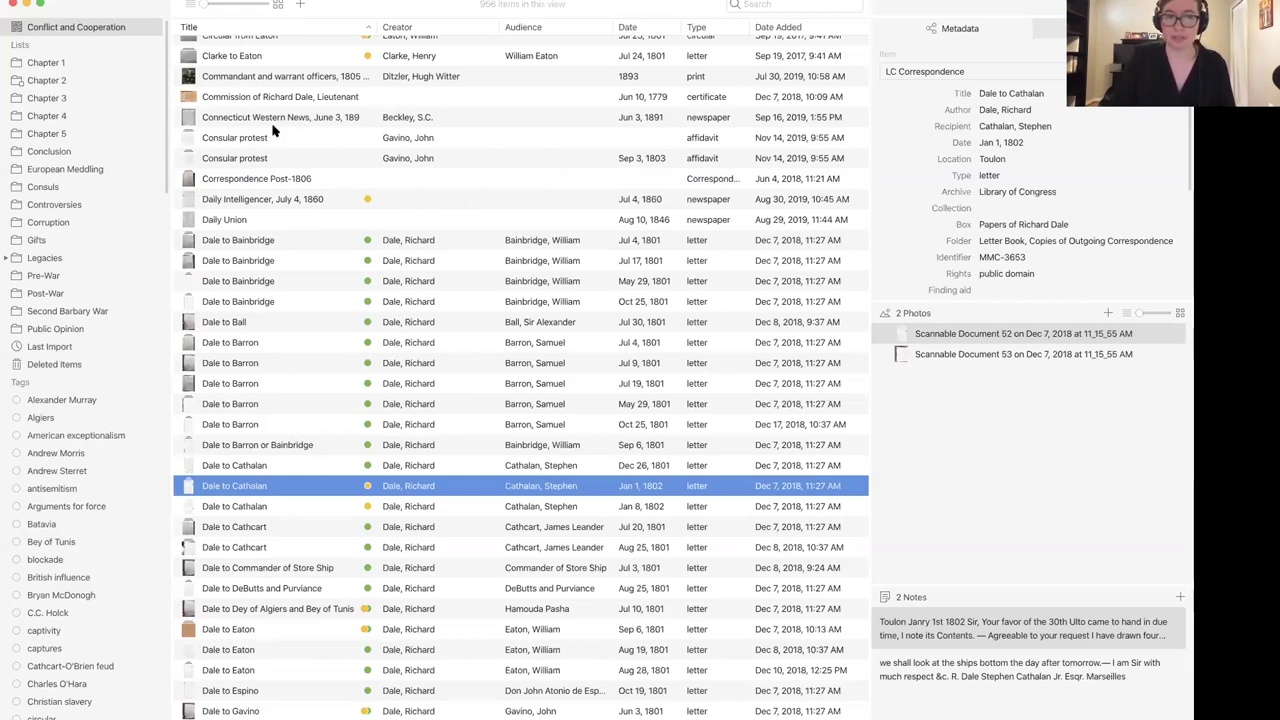
{"action": "left_click", "coordinate": [203, 6]}
{"action": "left_click_drag", "start_coordinate": [203, 6], "coordinate": [232, 6]}
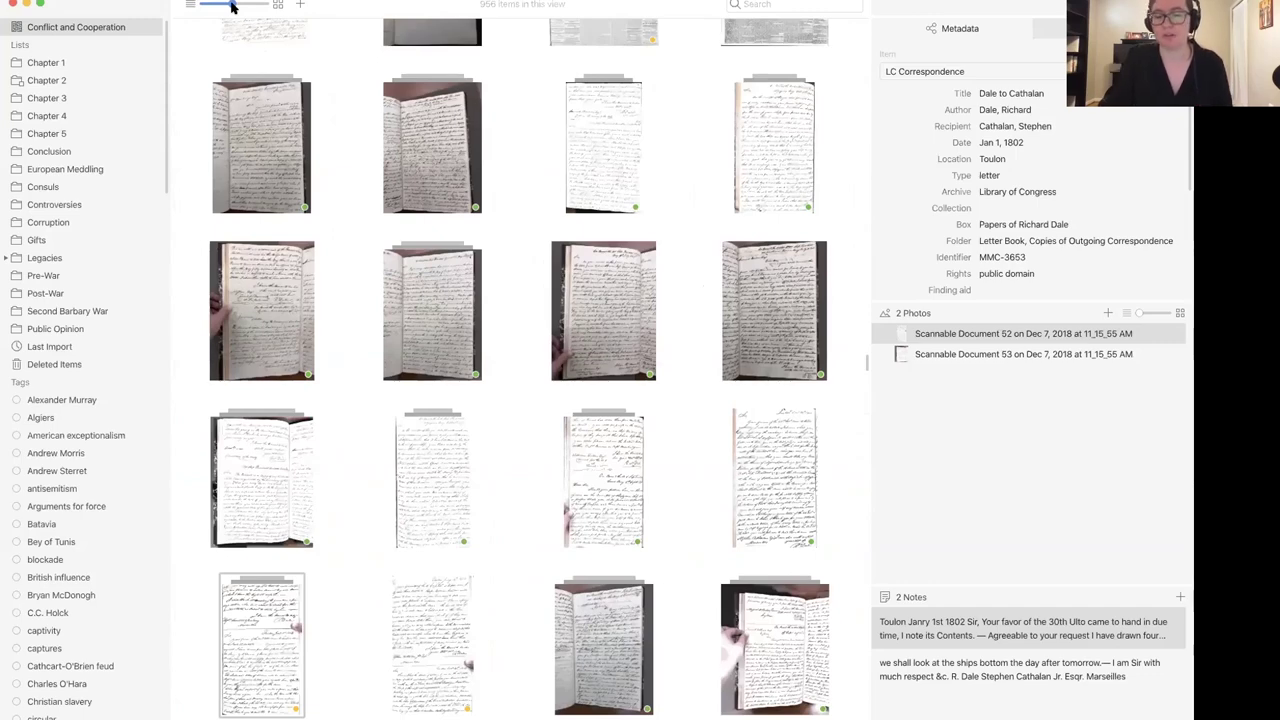
{"action": "left_click_drag", "start_coordinate": [222, 7], "coordinate": [189, 5]}
{"action": "left_click", "coordinate": [189, 5]}
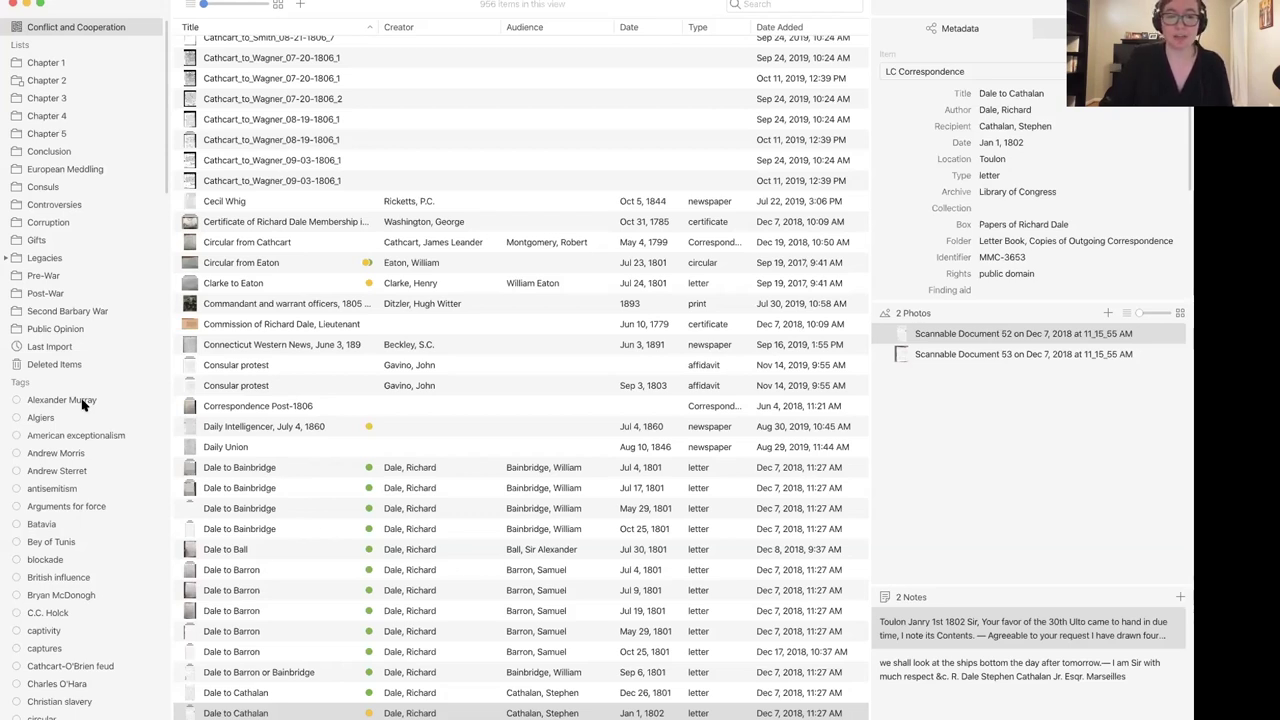
Examine the project's list of tags and the metadata fields of the selected letter.
{"action": "scroll", "coordinate": [84, 404], "scroll_direction": "down", "scroll_amount": 10}
{"action": "scroll", "coordinate": [84, 404], "scroll_direction": "down", "scroll_amount": 3}
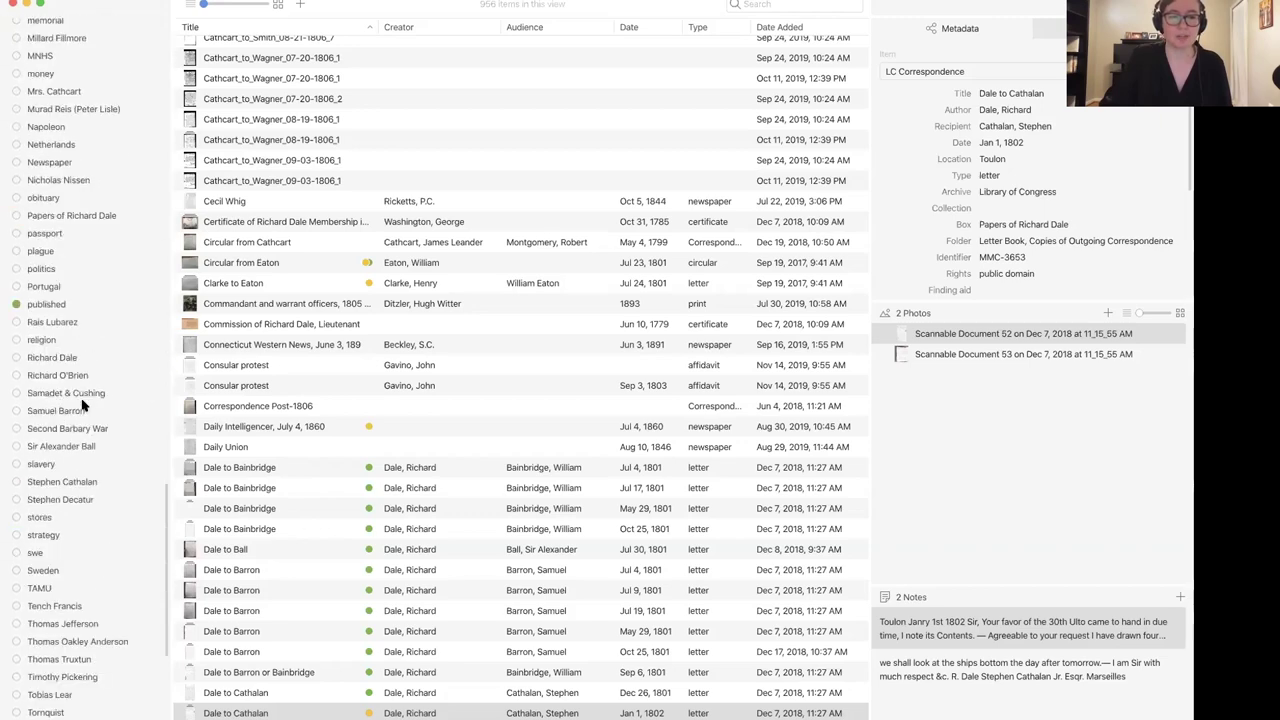
{"action": "scroll", "coordinate": [84, 407], "scroll_direction": "up", "scroll_amount": 13}
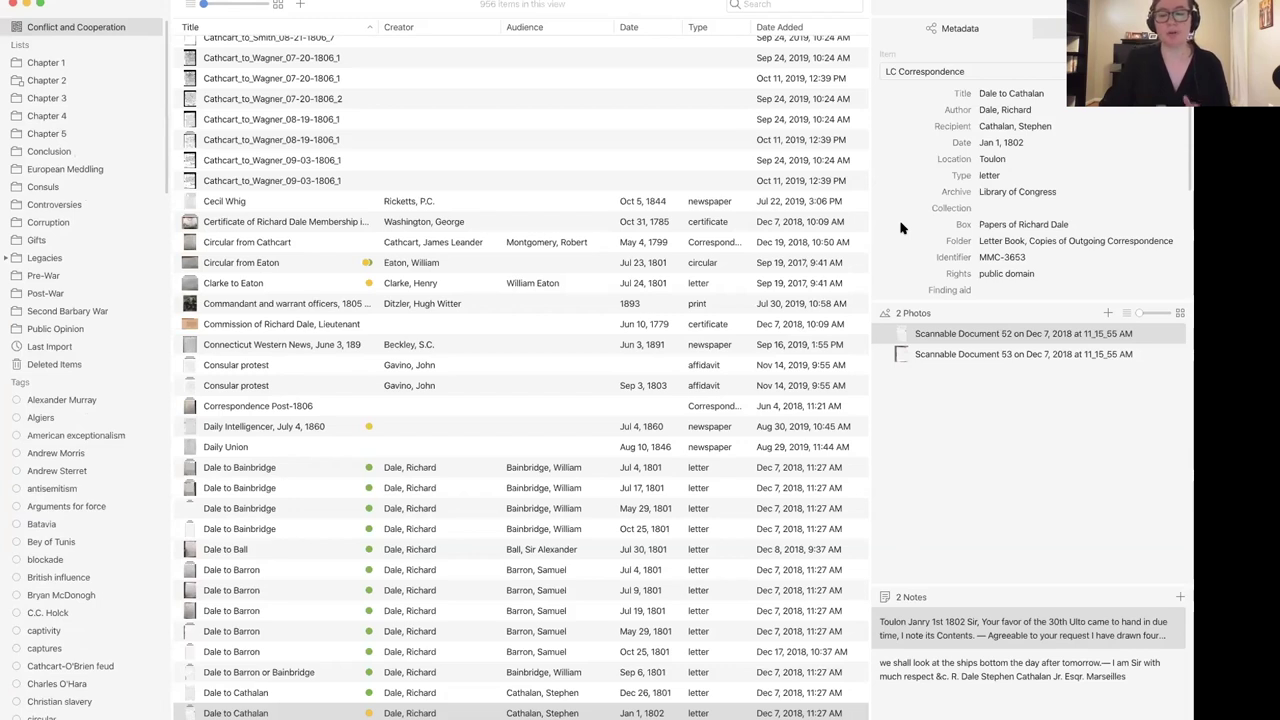
{"action": "mouse_move", "coordinate": [900, 228]}
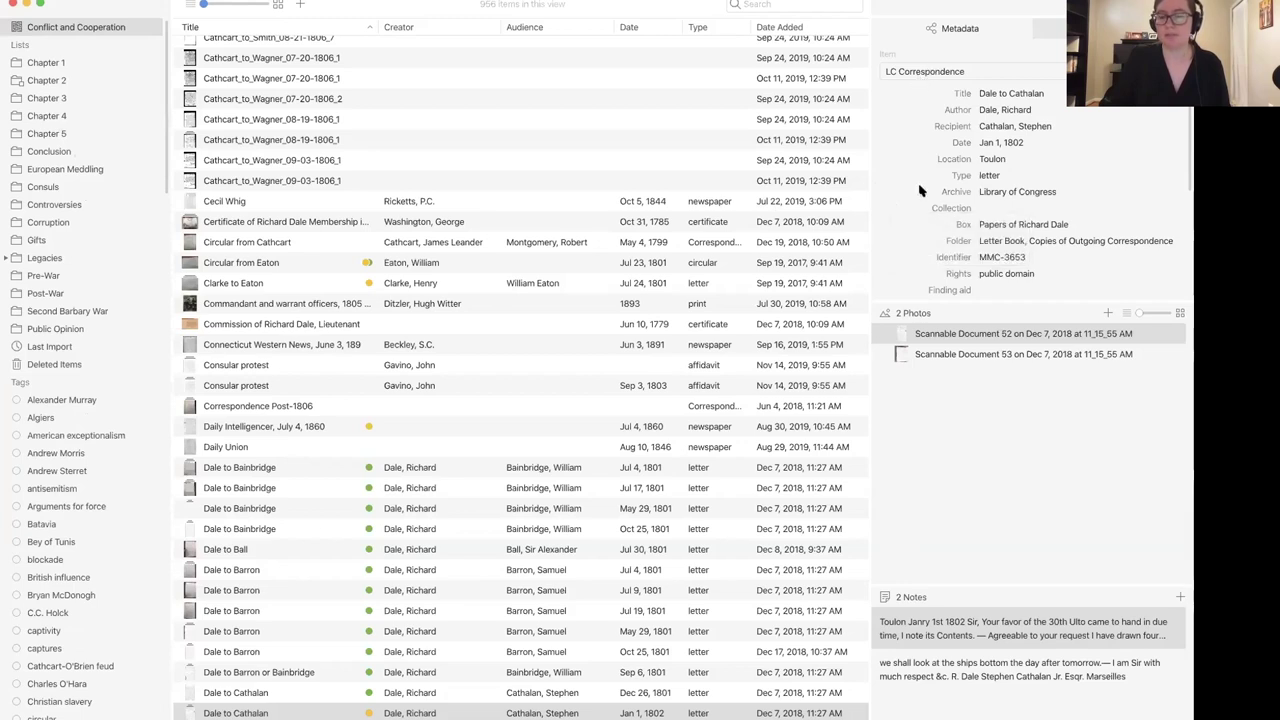
{"action": "mouse_move", "coordinate": [920, 190]}
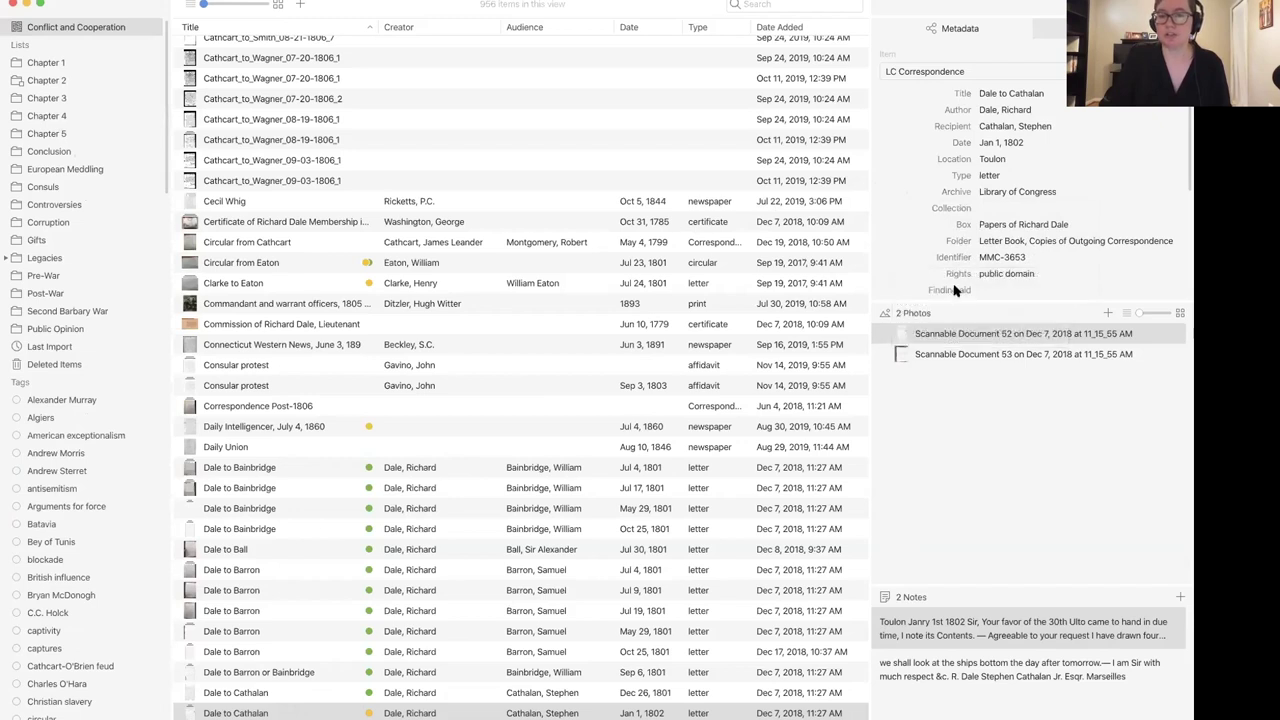
{"action": "mouse_move", "coordinate": [955, 290]}
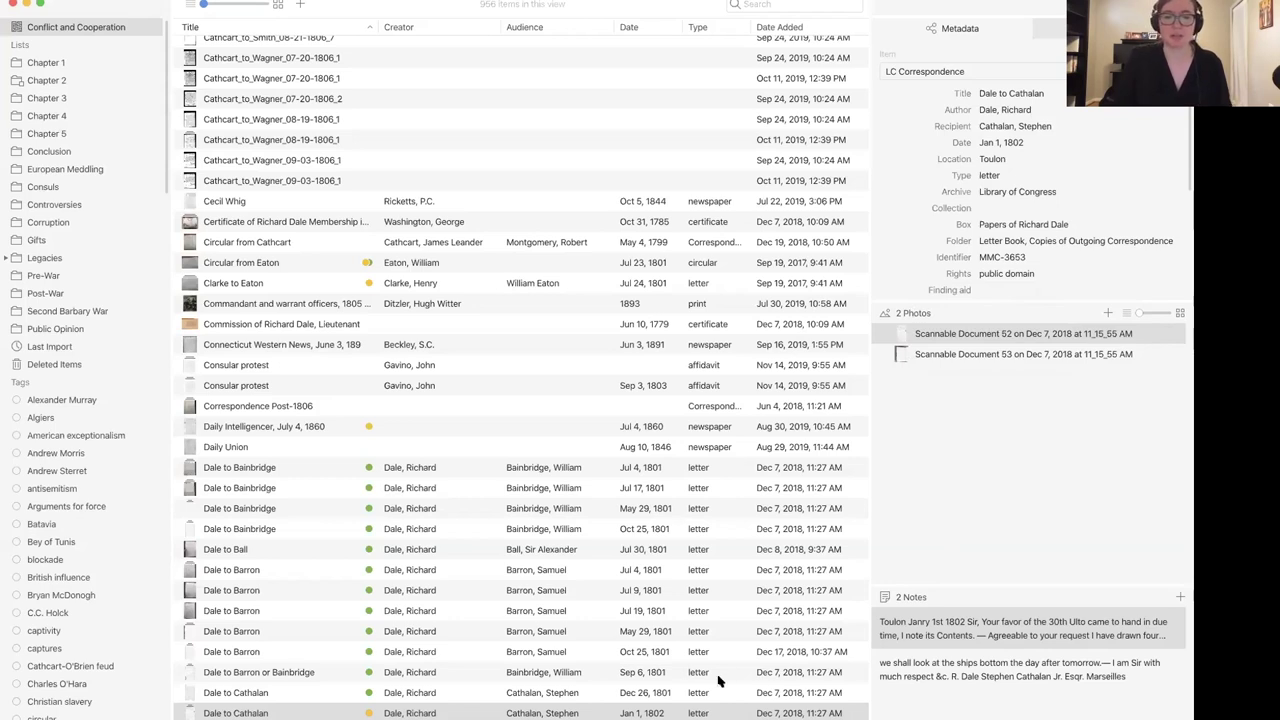
Open the selected letter dated Jan 1, 1802 in the item view and show its image adjustment settings.
{"action": "left_click", "coordinate": [475, 712]}
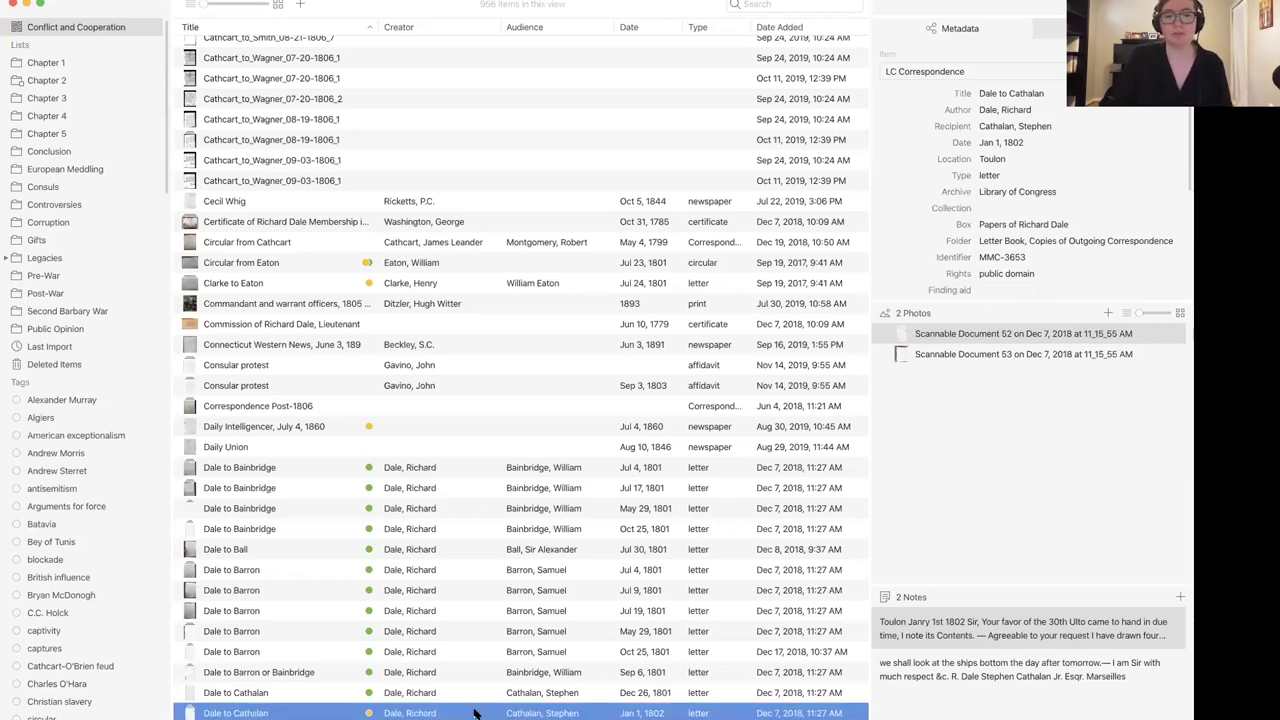
{"action": "double_click", "coordinate": [475, 712]}
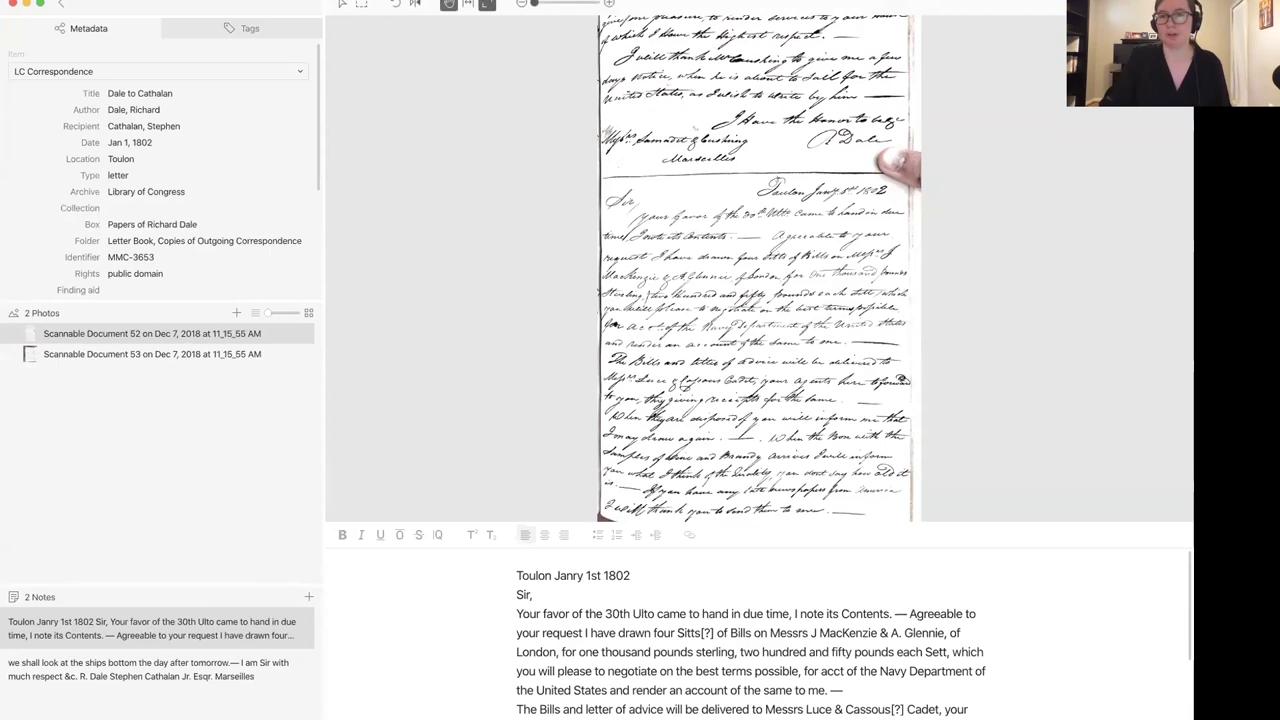
{"action": "left_click", "coordinate": [487, 4]}
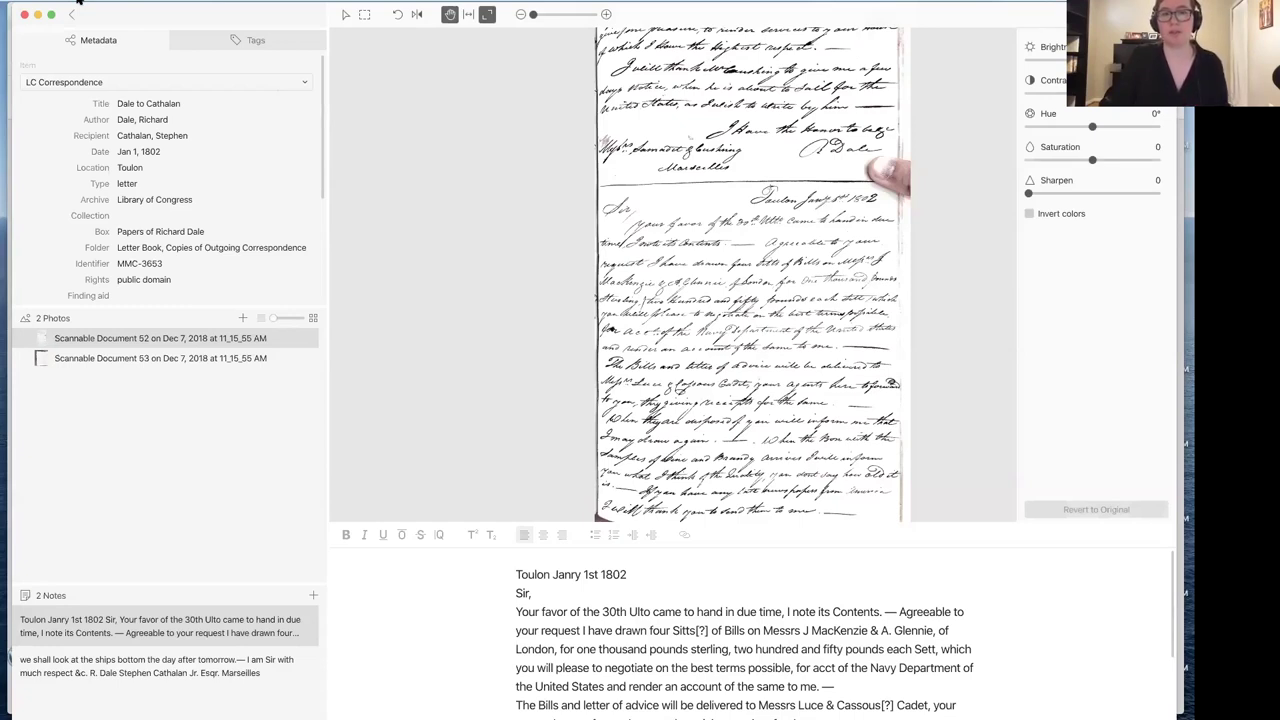
Create a new project named Test.
{"action": "left_click", "coordinate": [78, 3]}
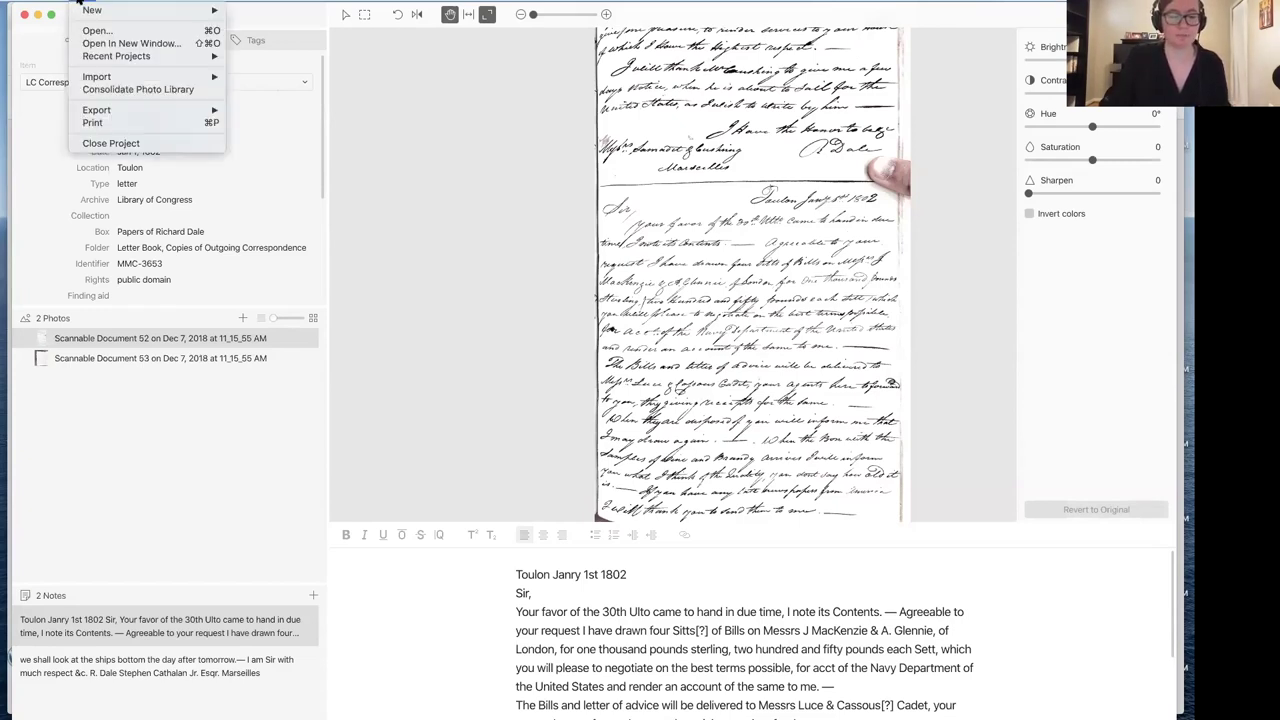
{"action": "mouse_move", "coordinate": [92, 14]}
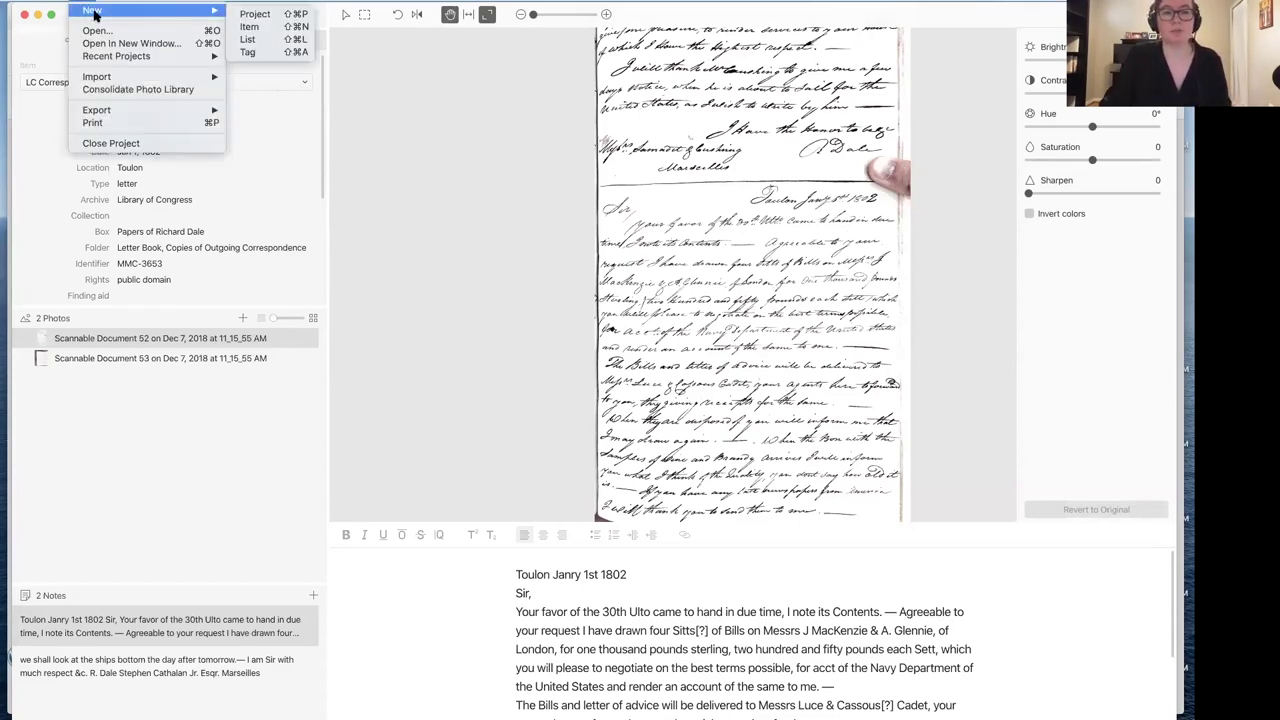
{"action": "left_click", "coordinate": [256, 14]}
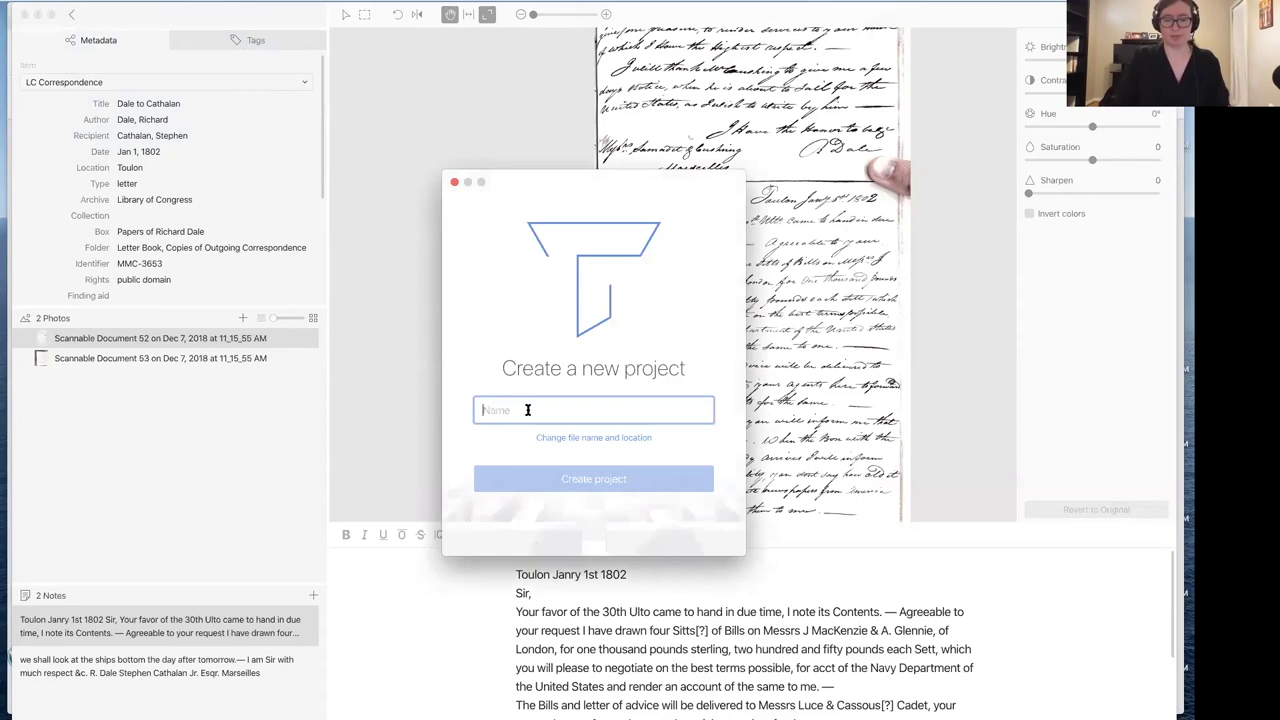
{"action": "type", "text": "Test"}
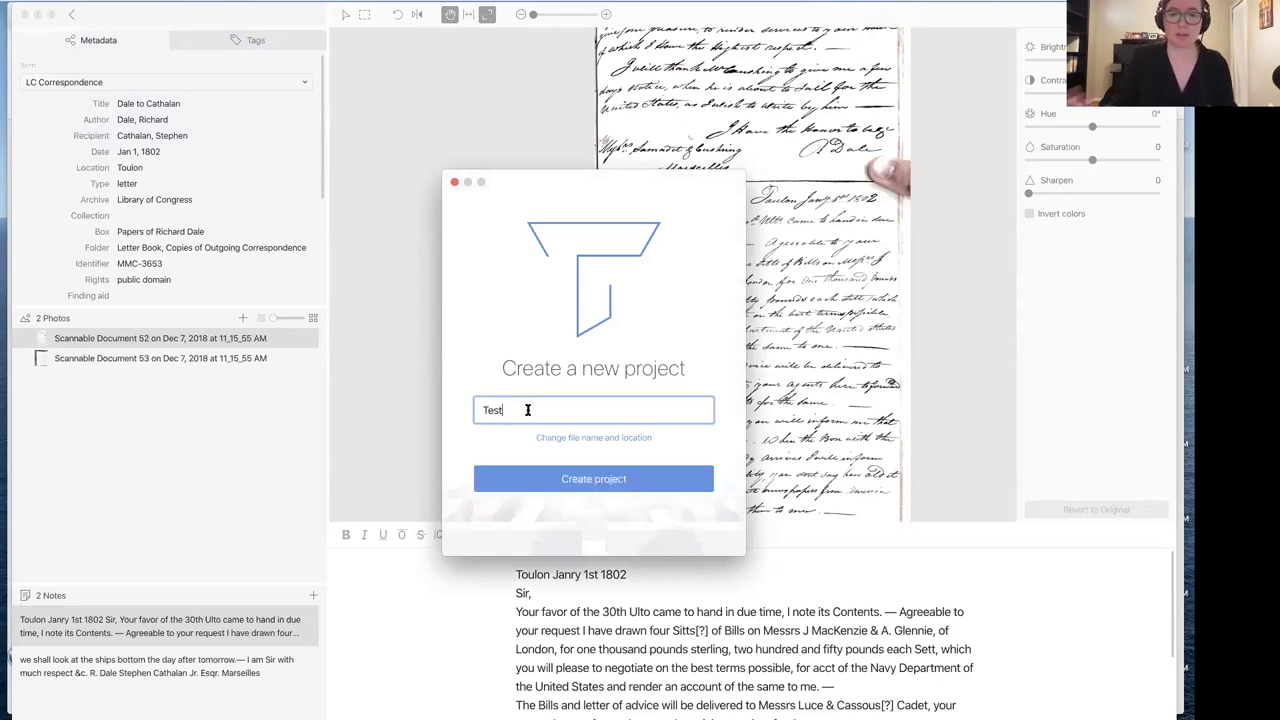
{"action": "left_click", "coordinate": [560, 480]}
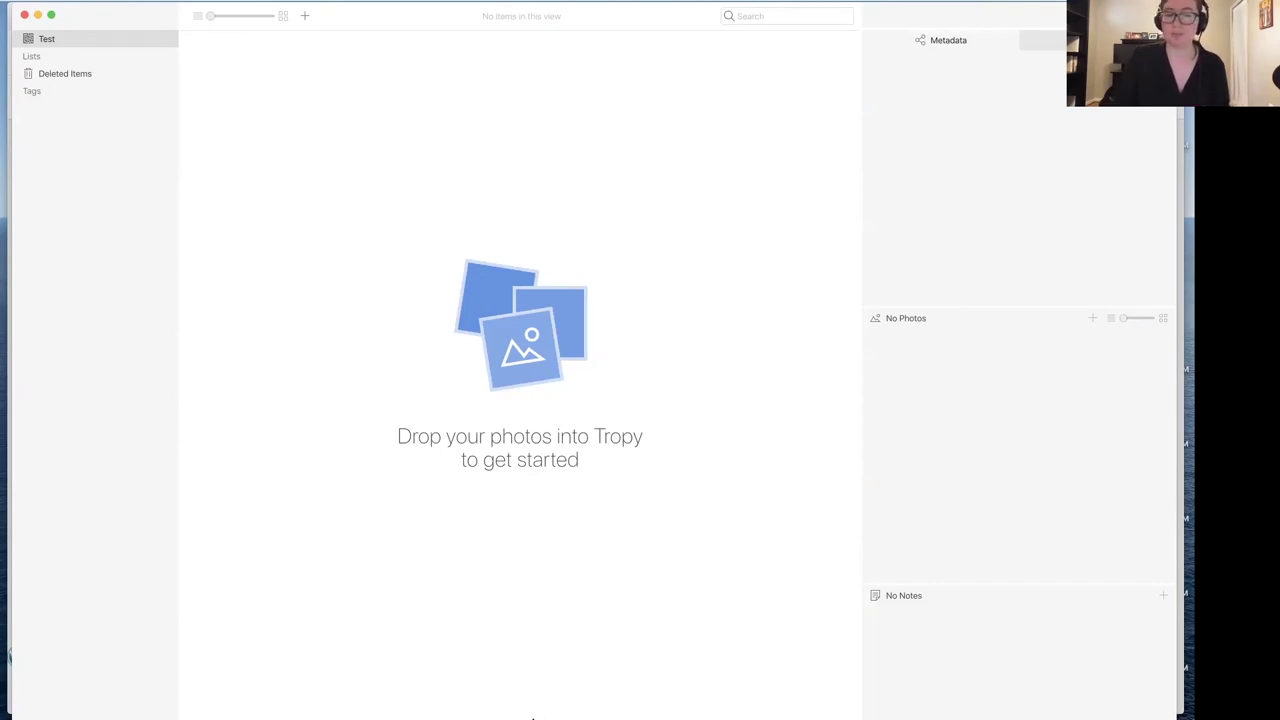
Import the photos IMG_8421.jpg through IMG_8439.jpg from the Training Photos folder in Finder into the Test project, and close the folder window.
{"action": "mouse_move", "coordinate": [550, 715]}
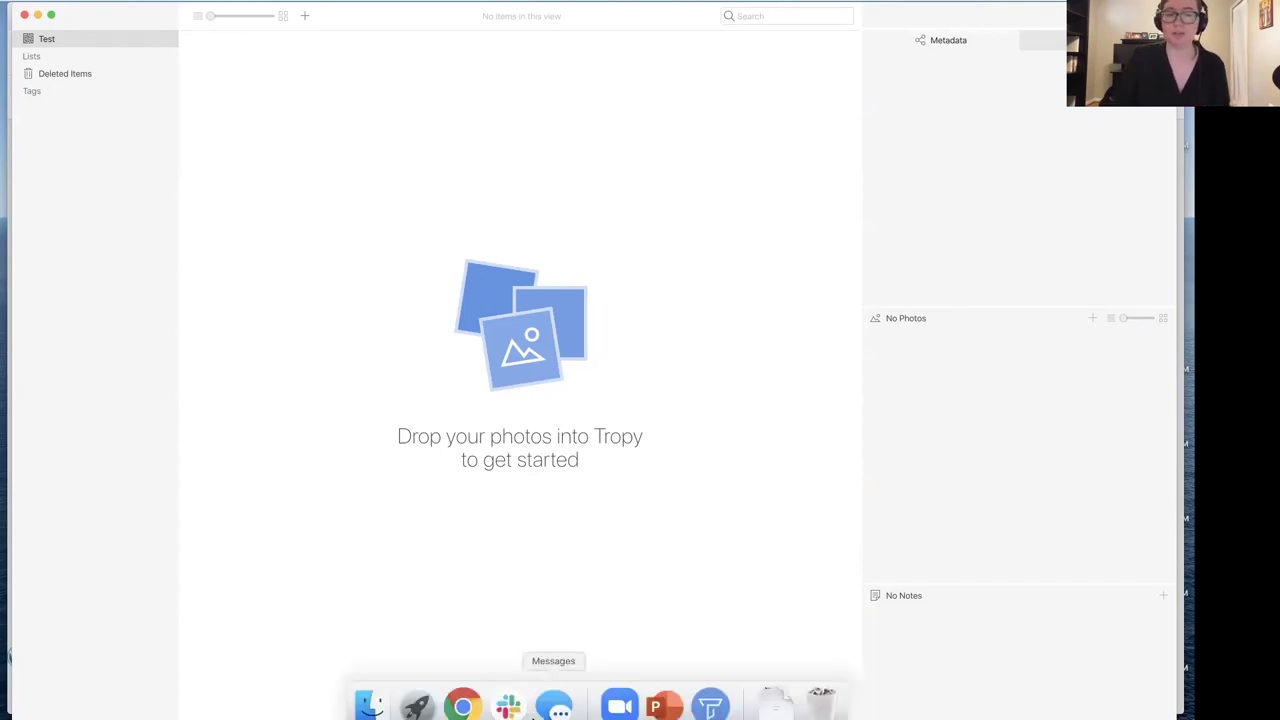
{"action": "left_click", "coordinate": [372, 706]}
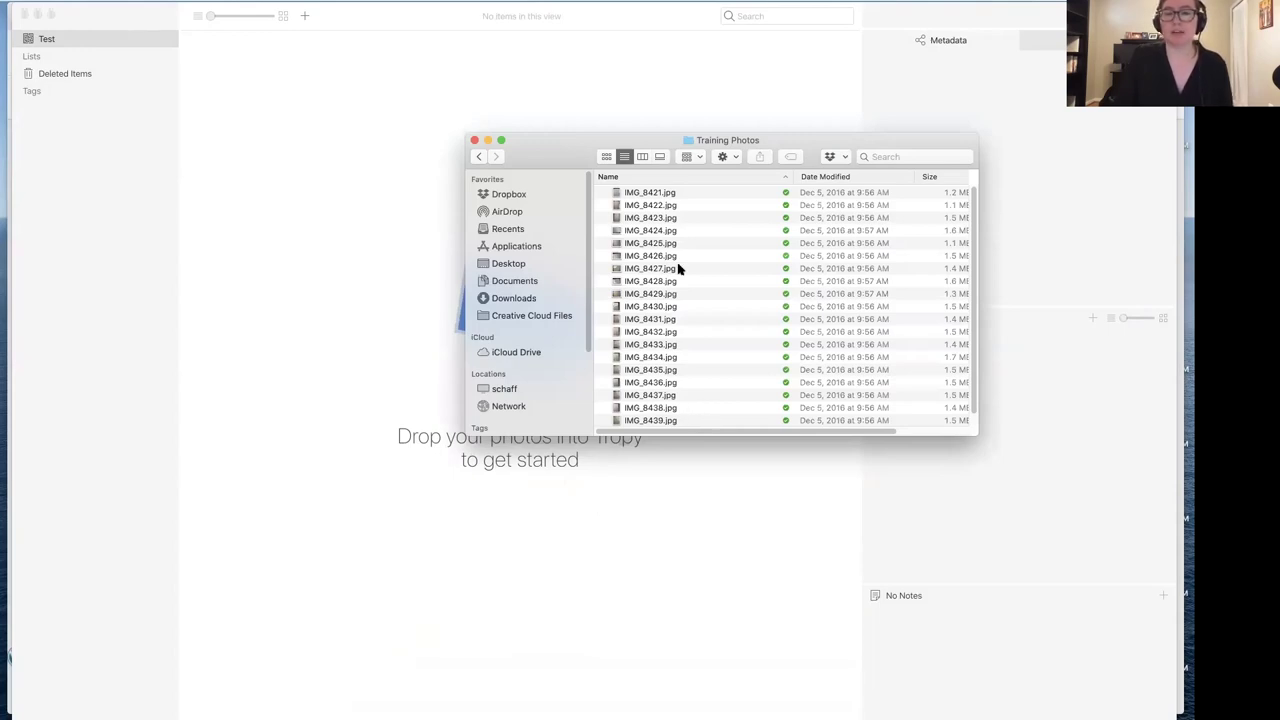
{"action": "left_click", "coordinate": [665, 193]}
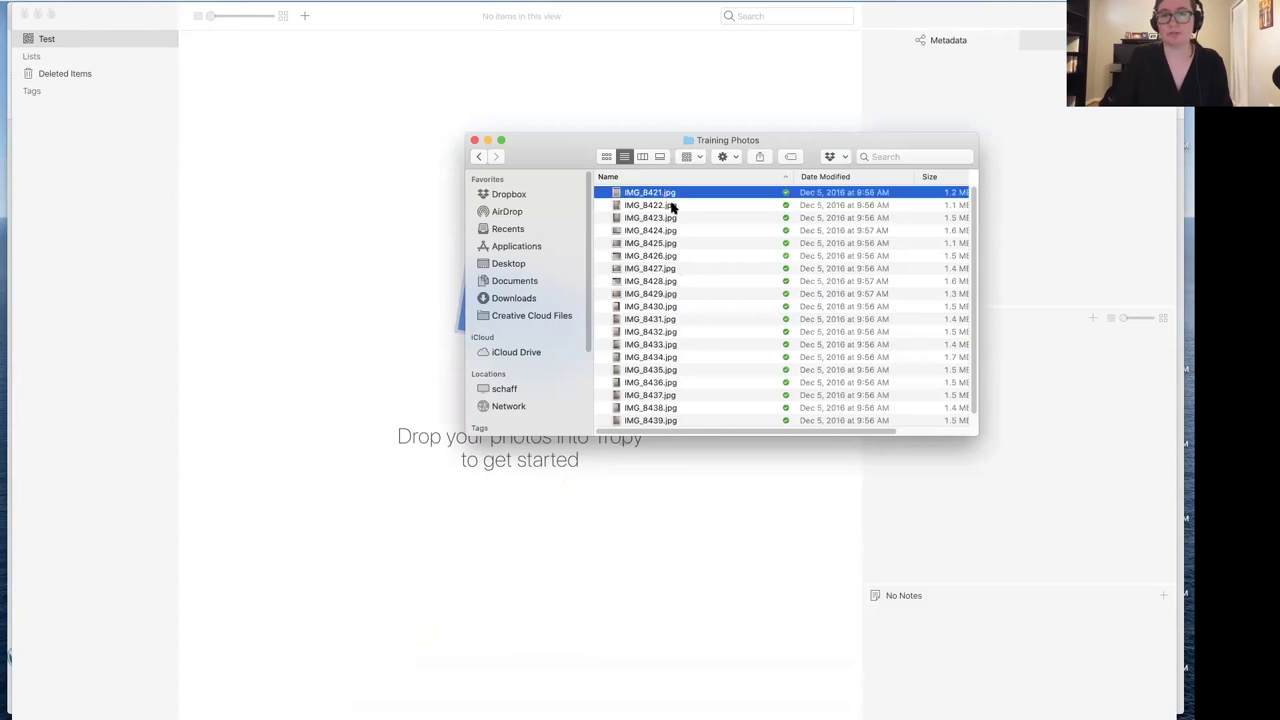
{"action": "scroll", "coordinate": [692, 340], "scroll_direction": "down", "scroll_amount": 1}
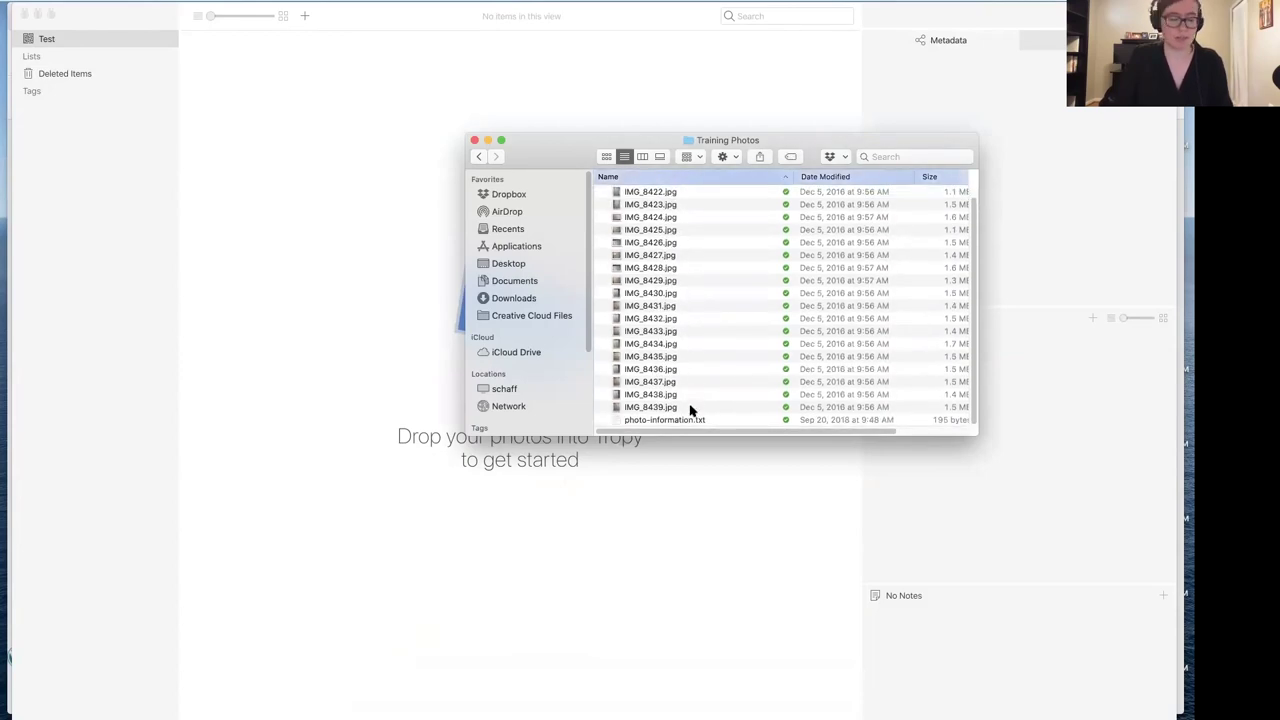
{"action": "left_click", "coordinate": [689, 405], "text": "shift"}
{"action": "left_click_drag", "start_coordinate": [660, 245], "coordinate": [297, 239]}
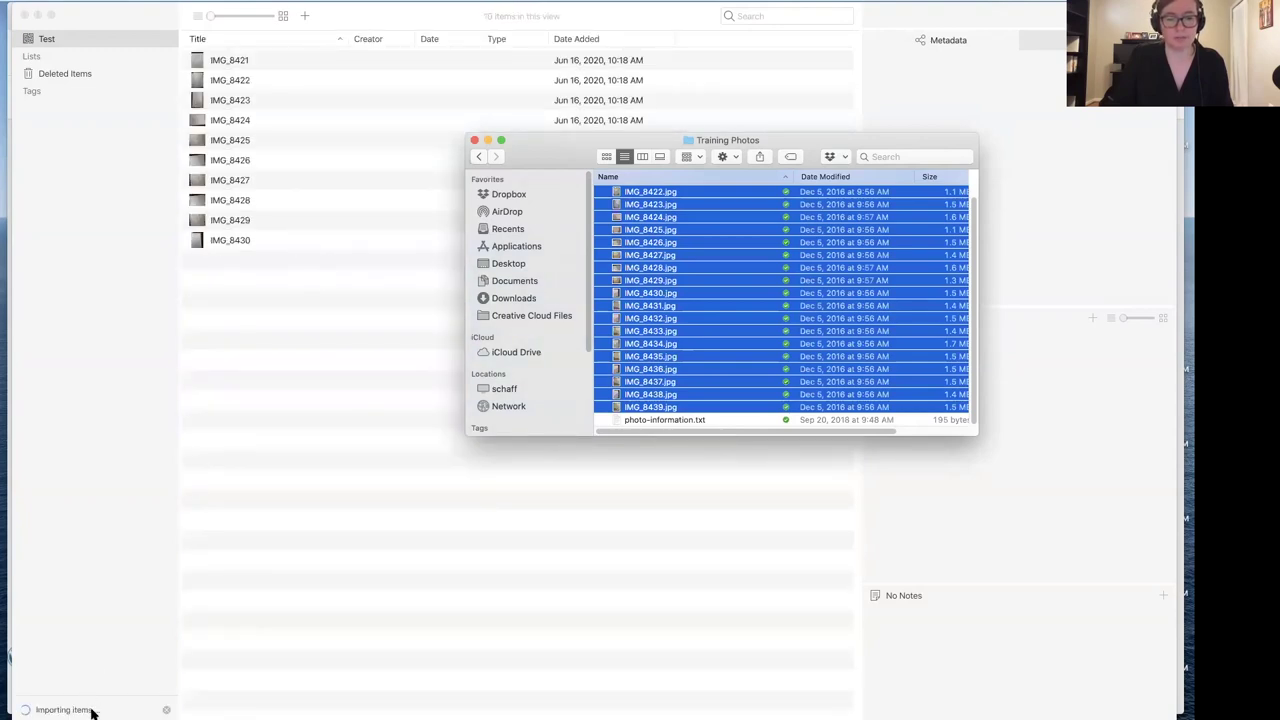
{"action": "left_click", "coordinate": [474, 141]}
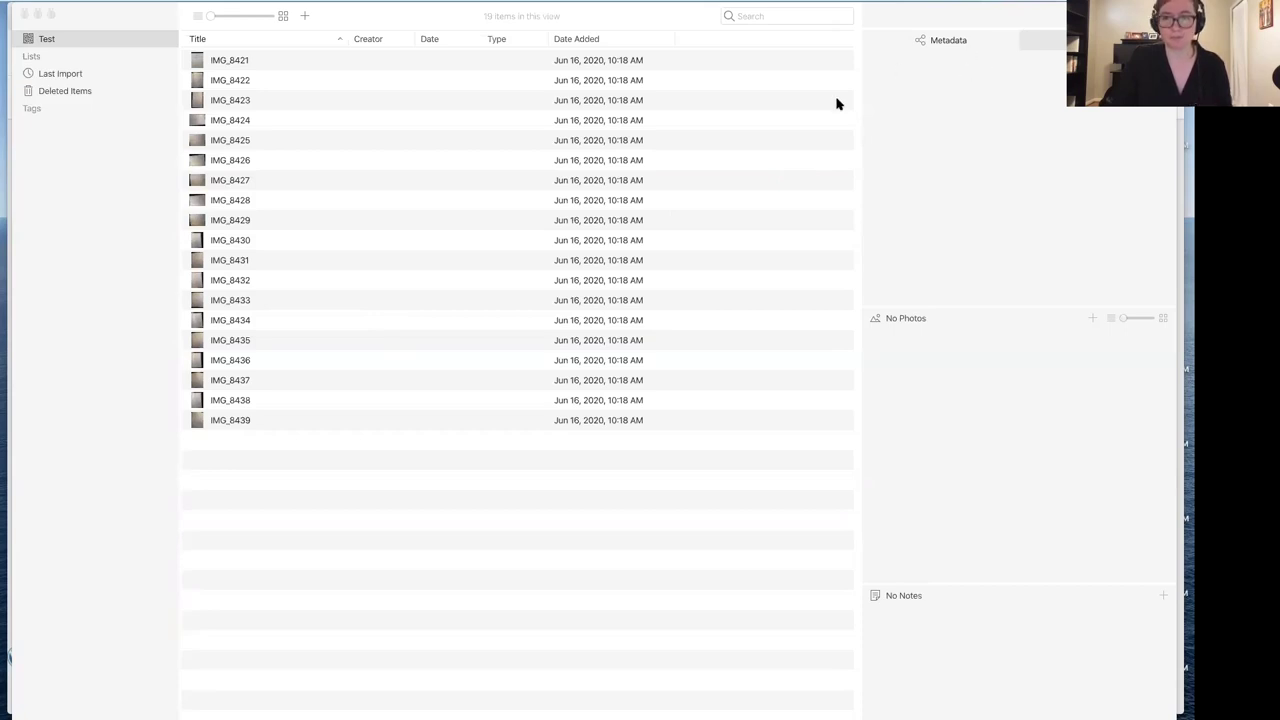
Show the imported items as large thumbnails and open the Last Import list.
{"action": "left_click", "coordinate": [277, 64]}
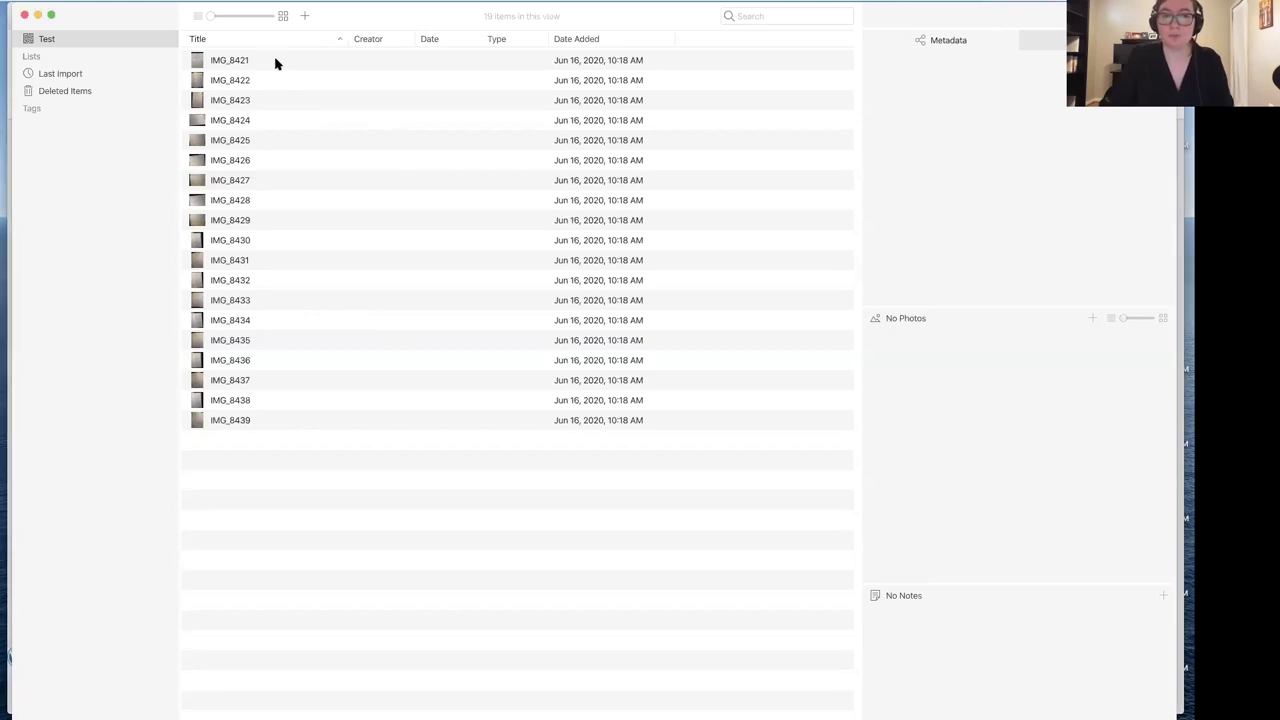
{"action": "left_click", "coordinate": [237, 63]}
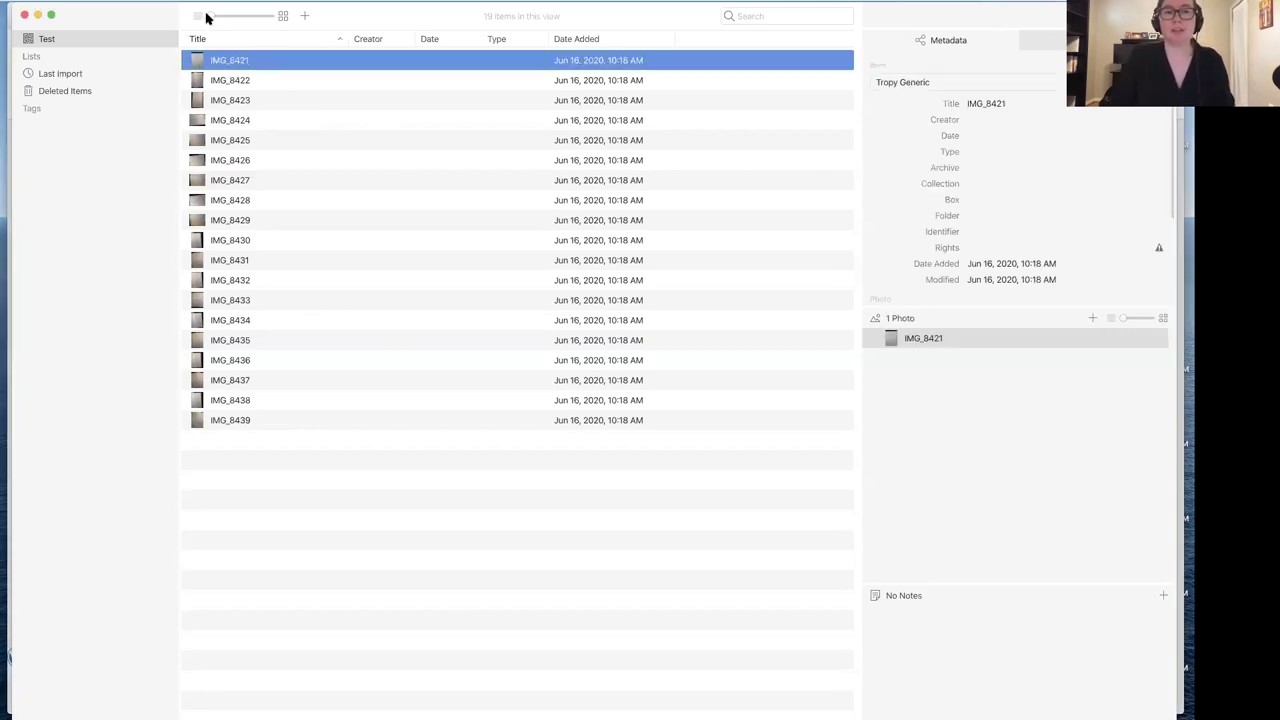
{"action": "left_click_drag", "start_coordinate": [207, 17], "coordinate": [252, 15]}
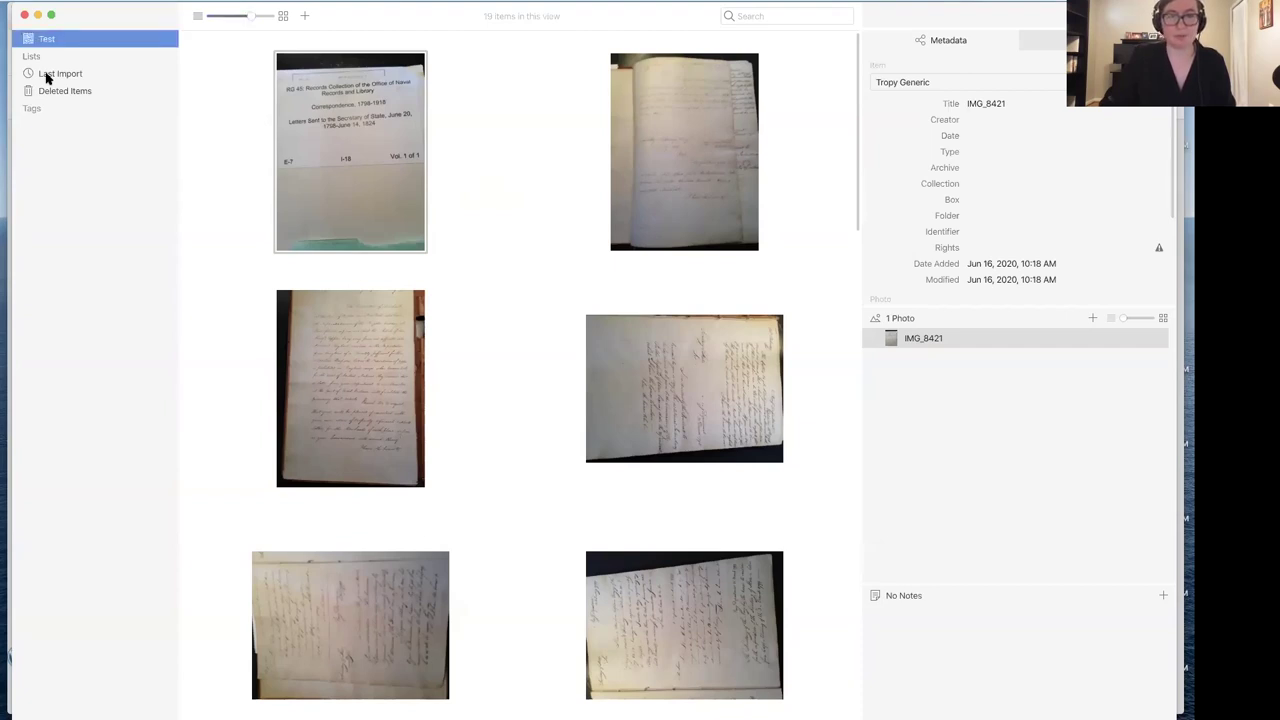
{"action": "left_click", "coordinate": [46, 78]}
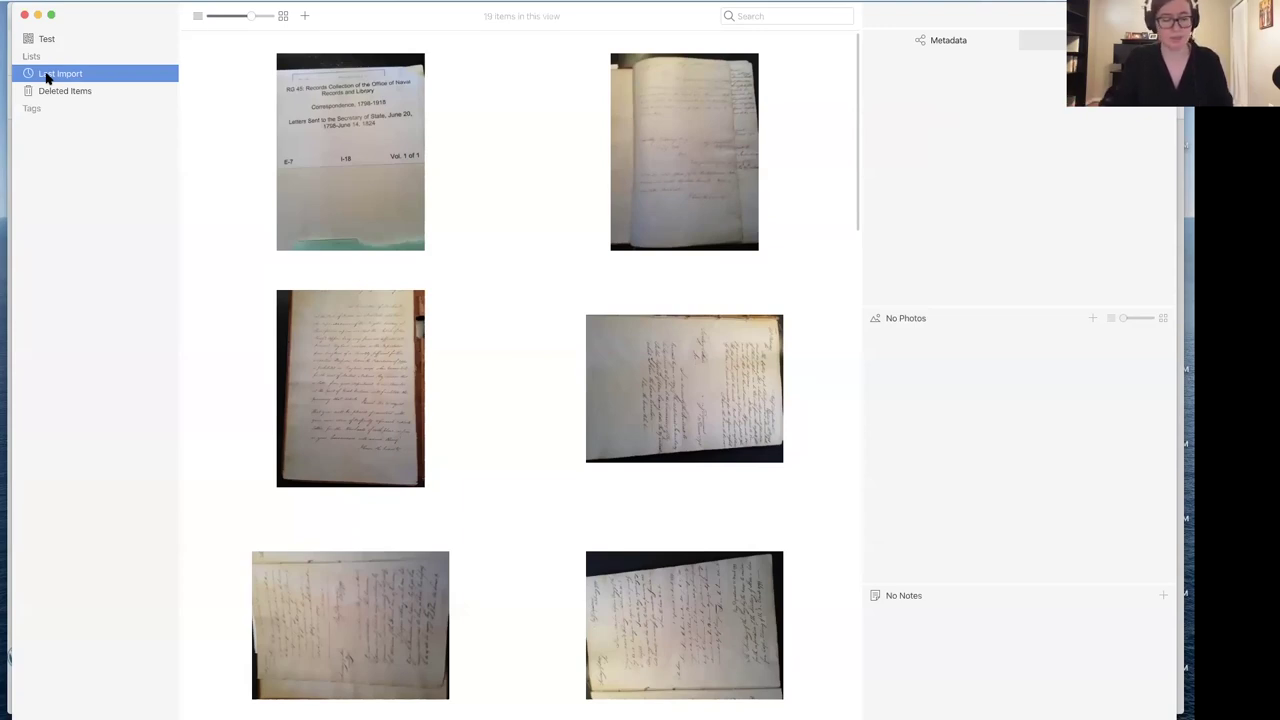
Apply the Tropy Correspondence metadata template to item IMG_8421.
{"action": "left_click", "coordinate": [336, 152]}
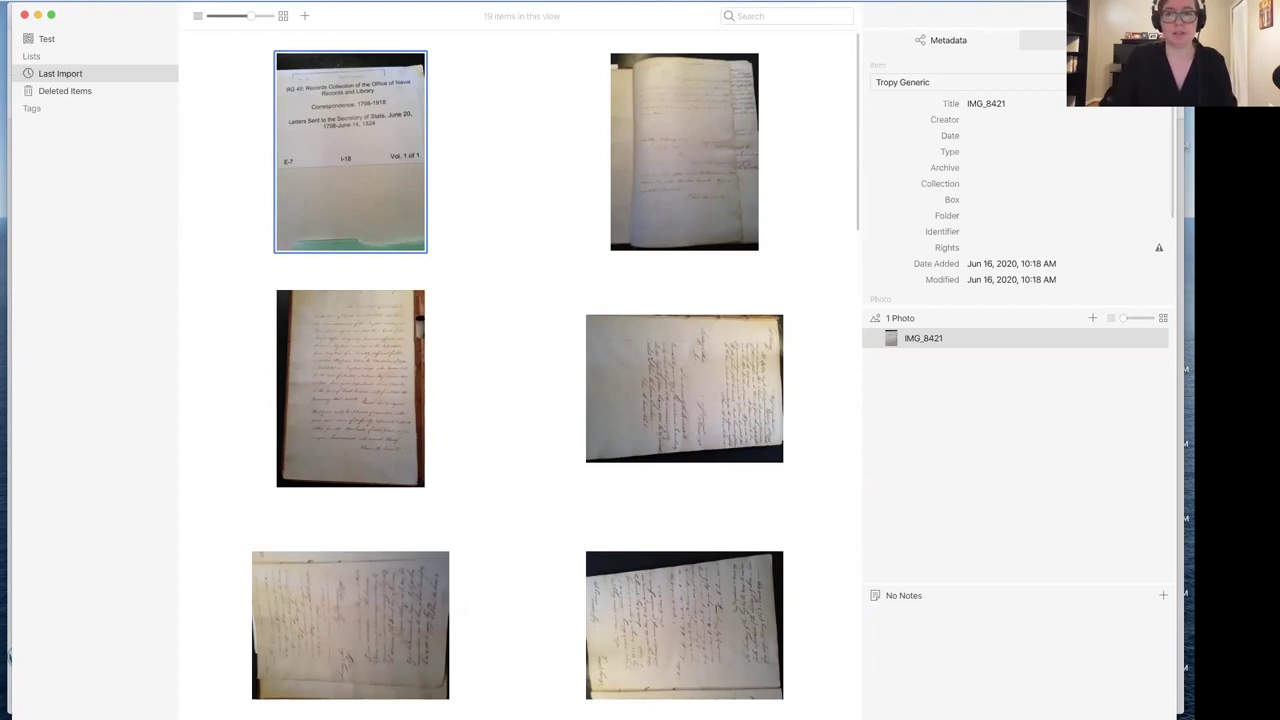
{"action": "left_click", "coordinate": [965, 82]}
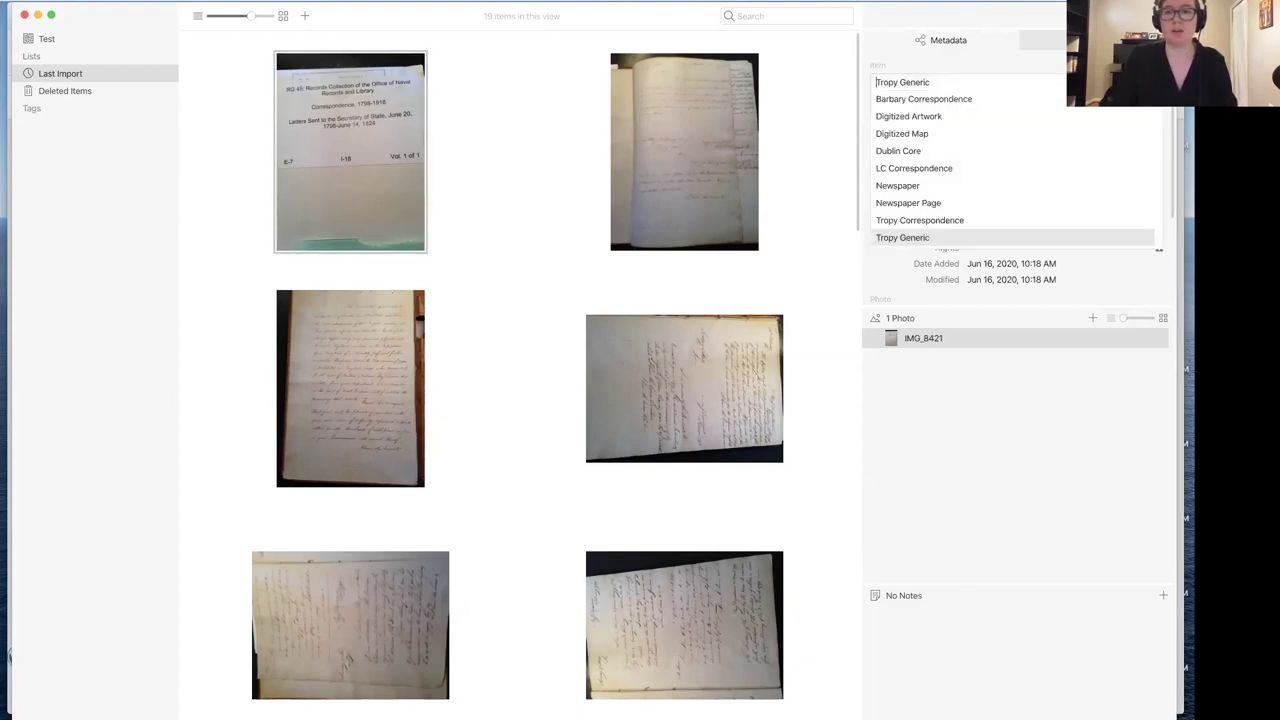
{"action": "left_click", "coordinate": [1011, 222]}
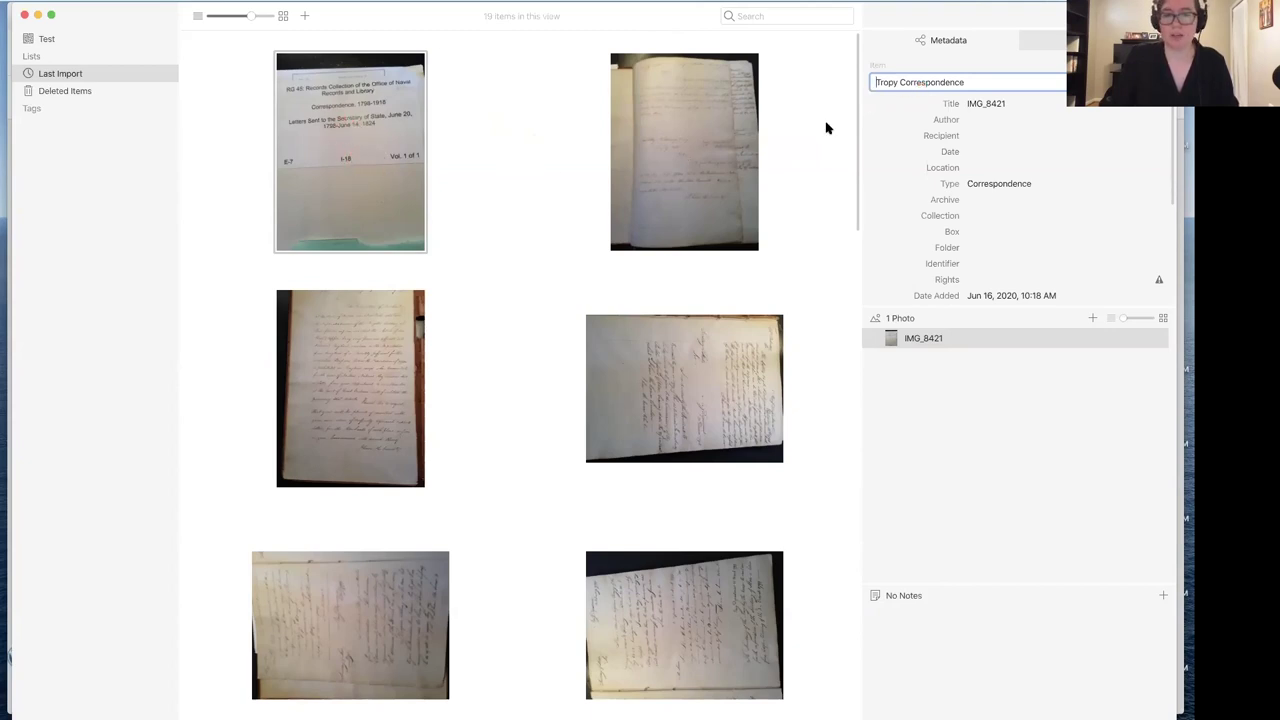
{"action": "left_click", "coordinate": [966, 160]}
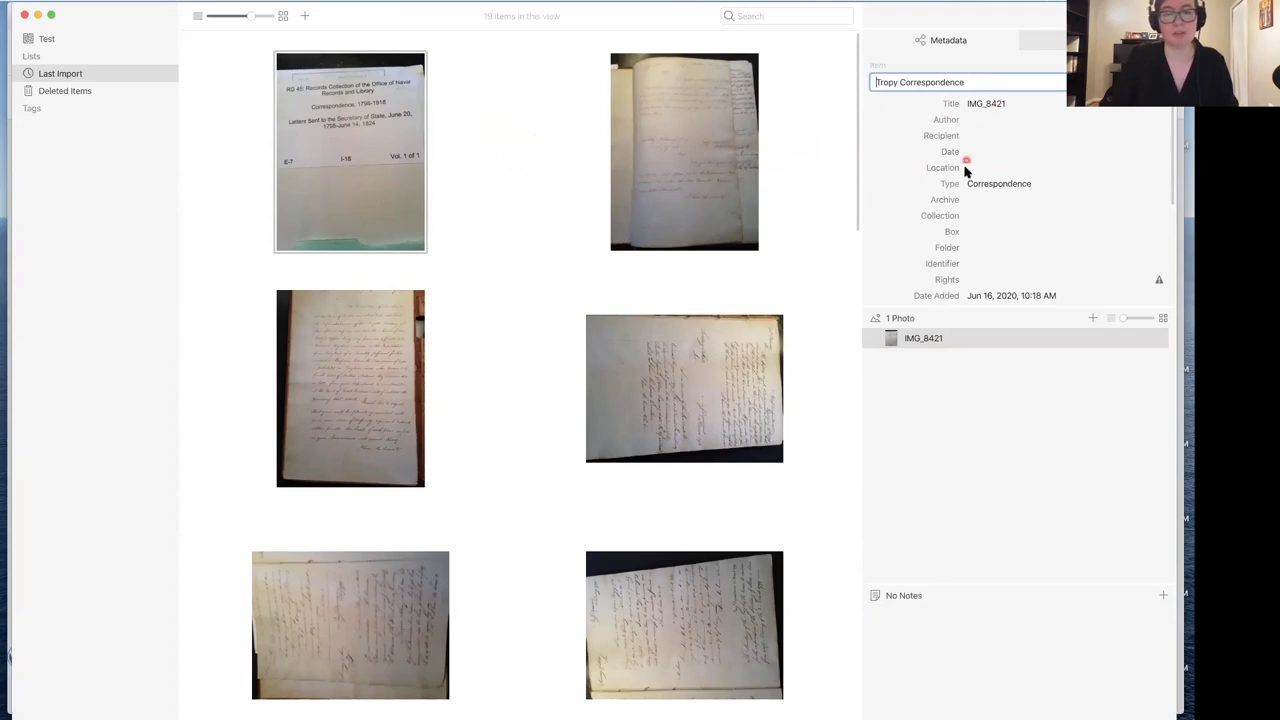
{"action": "left_click", "coordinate": [968, 202]}
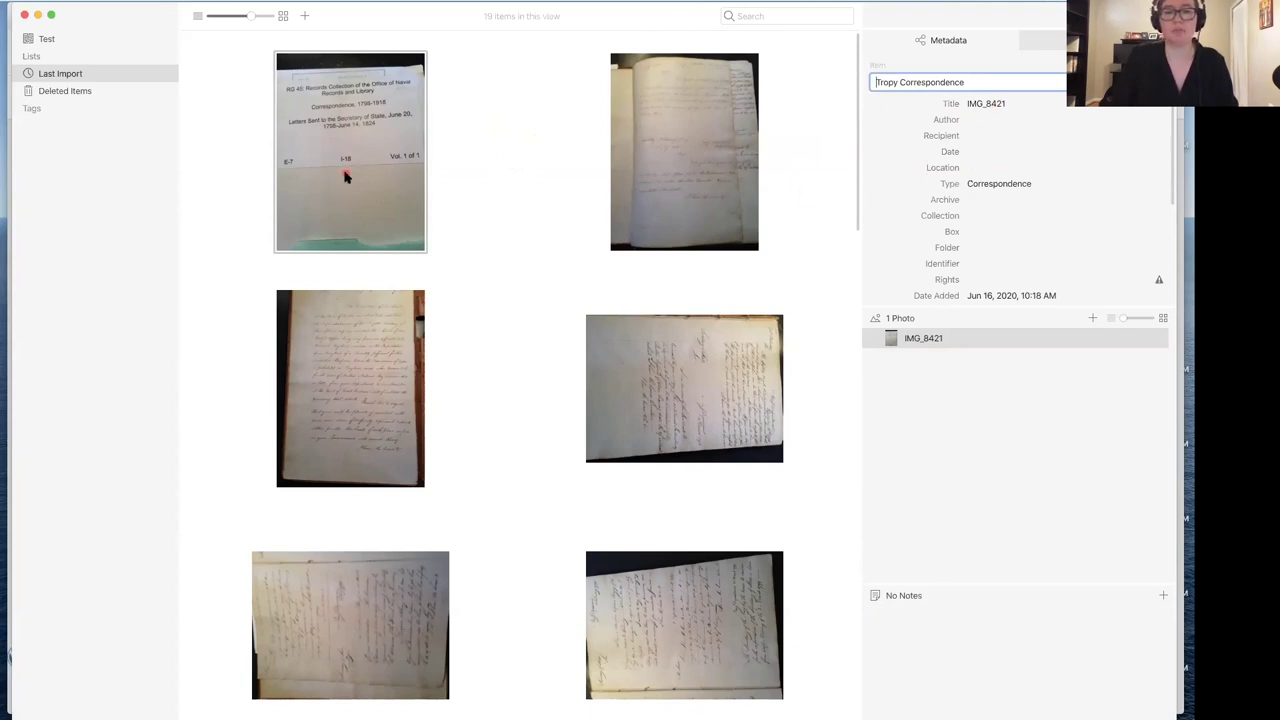
Select all items in the Last Import list and set their Archive field to National Archives.
{"action": "left_click", "coordinate": [417, 198]}
{"action": "key", "text": "super+a"}
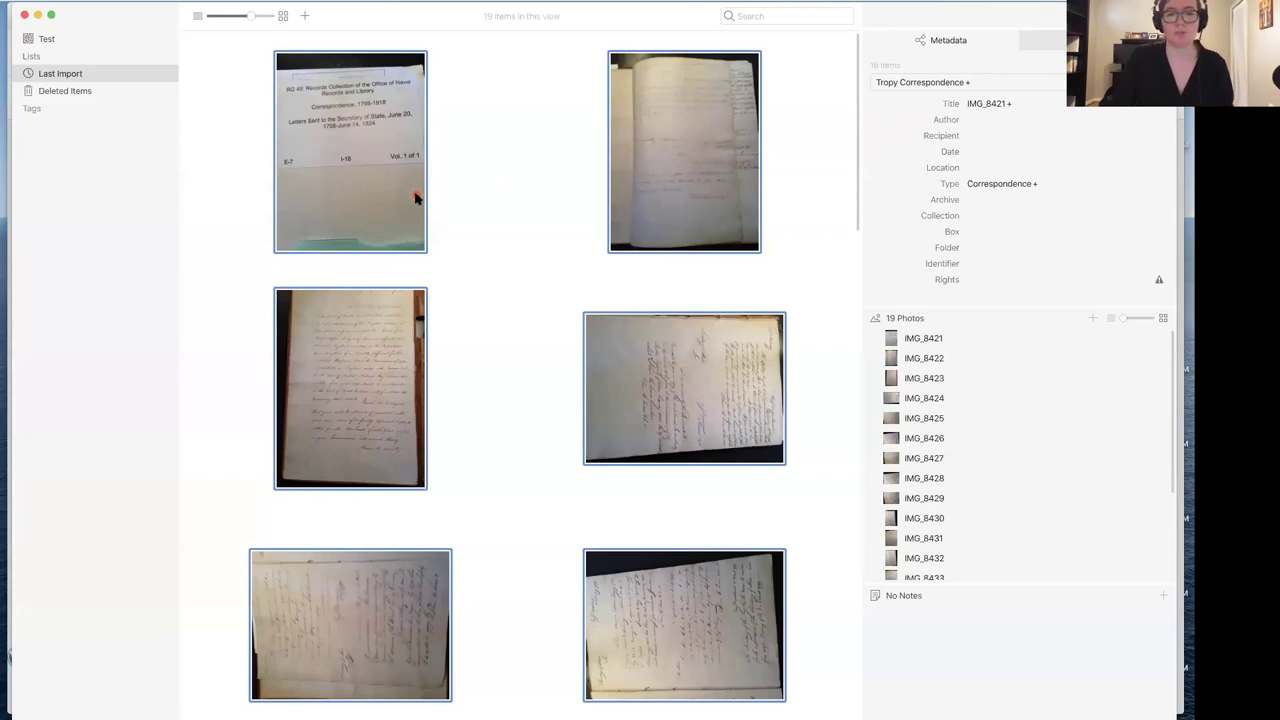
{"action": "left_click", "coordinate": [1001, 200]}
{"action": "type", "text": "Nat"}
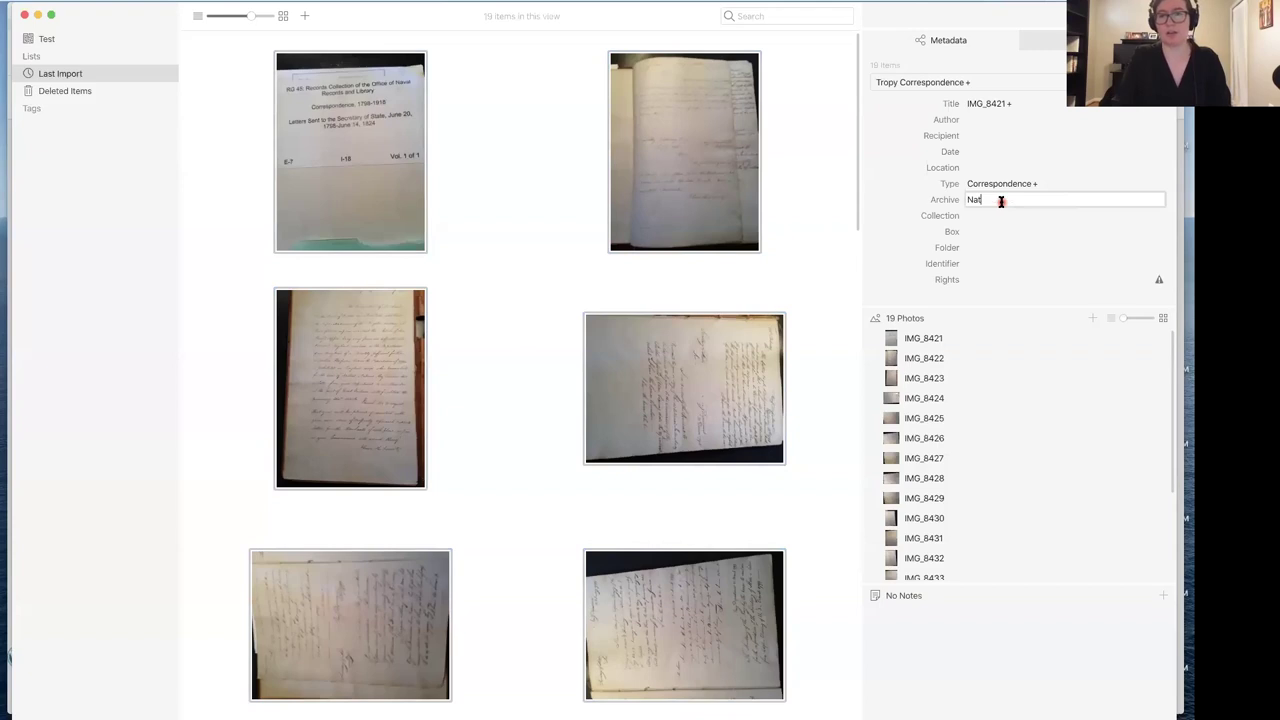
{"action": "type", "text": "ional"}
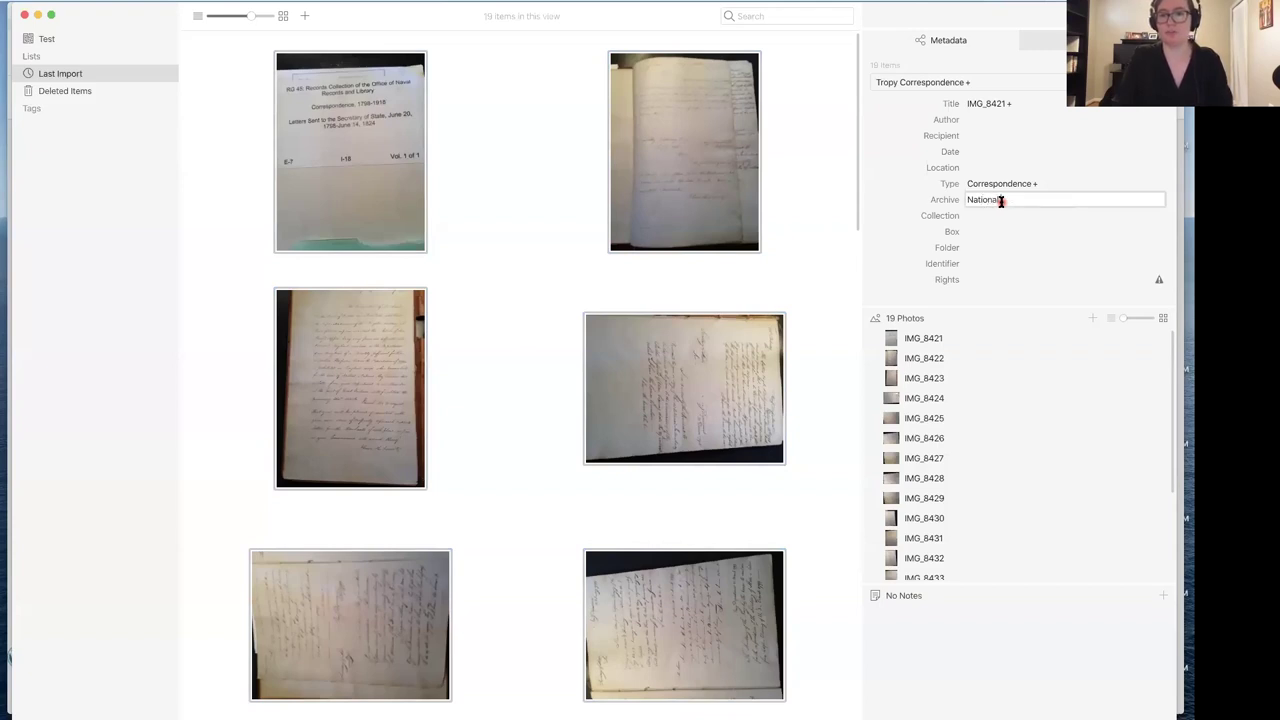
{"action": "type", "text": " Archives"}
{"action": "key", "text": "Tab"}
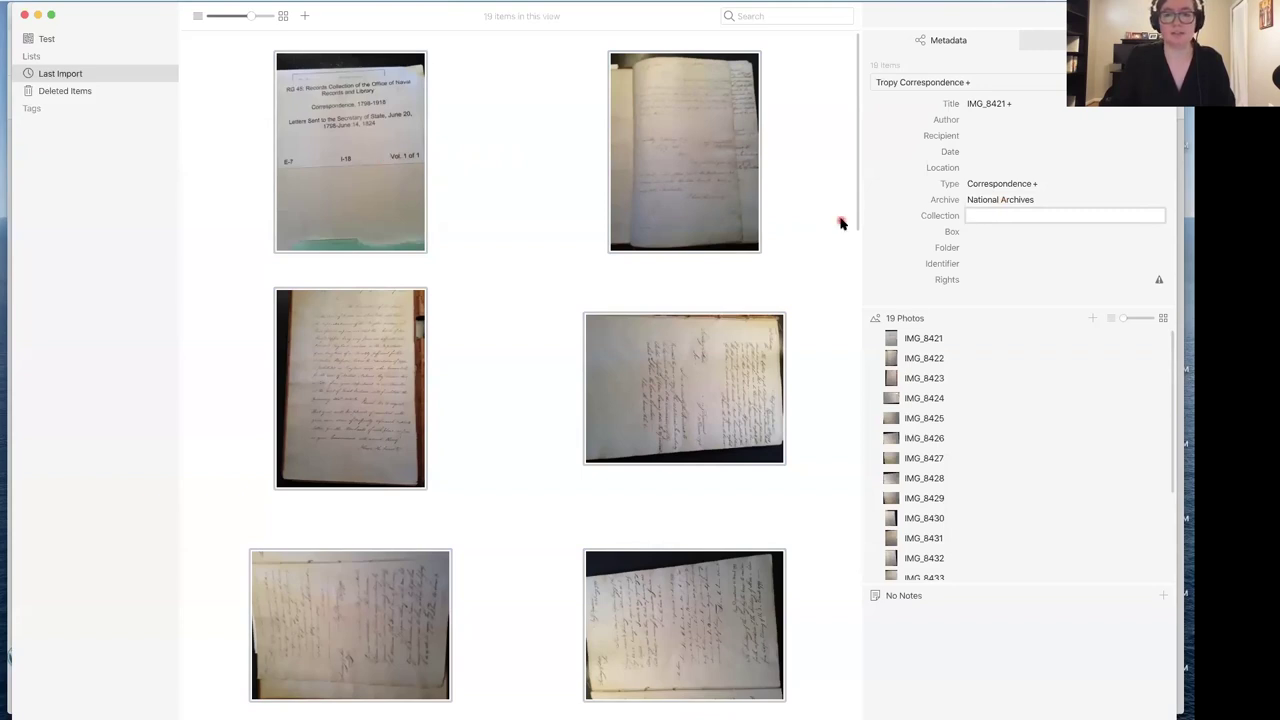
Enlarge the thumbnails to read the folder label and set the selected items' Collection field to Records Collection of the Office.
{"action": "left_click", "coordinate": [357, 187]}
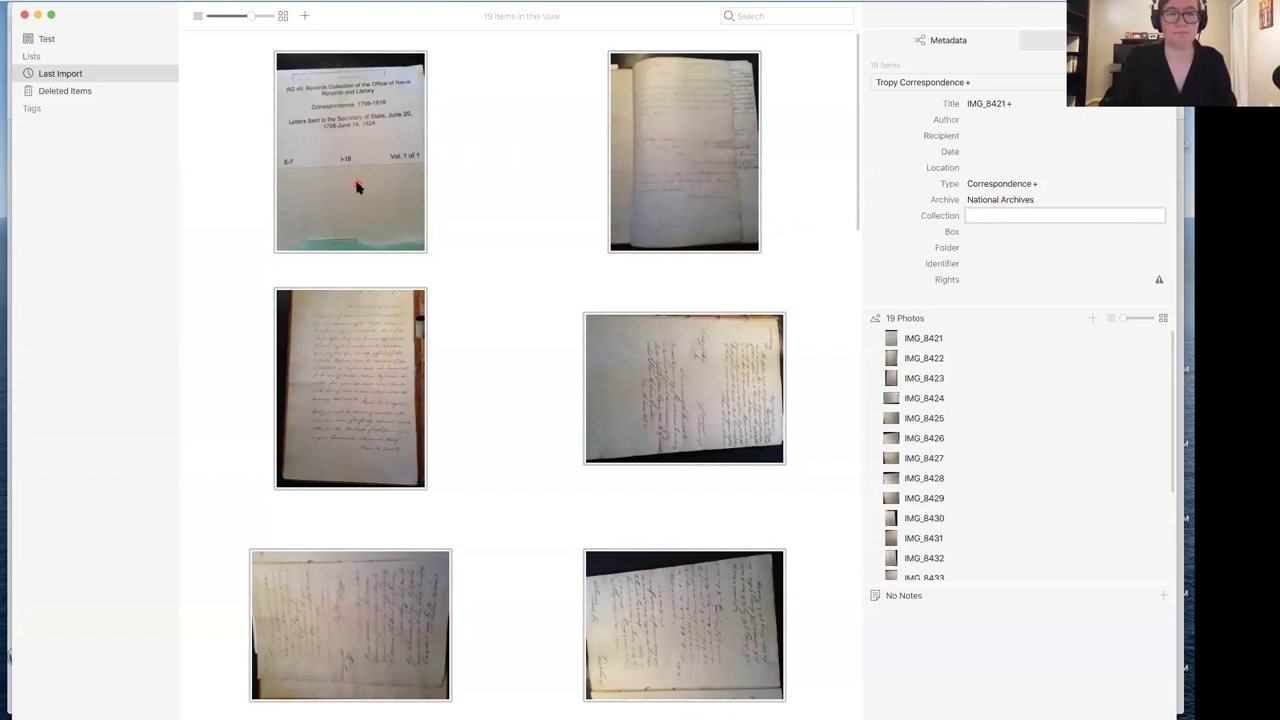
{"action": "left_click", "coordinate": [257, 17]}
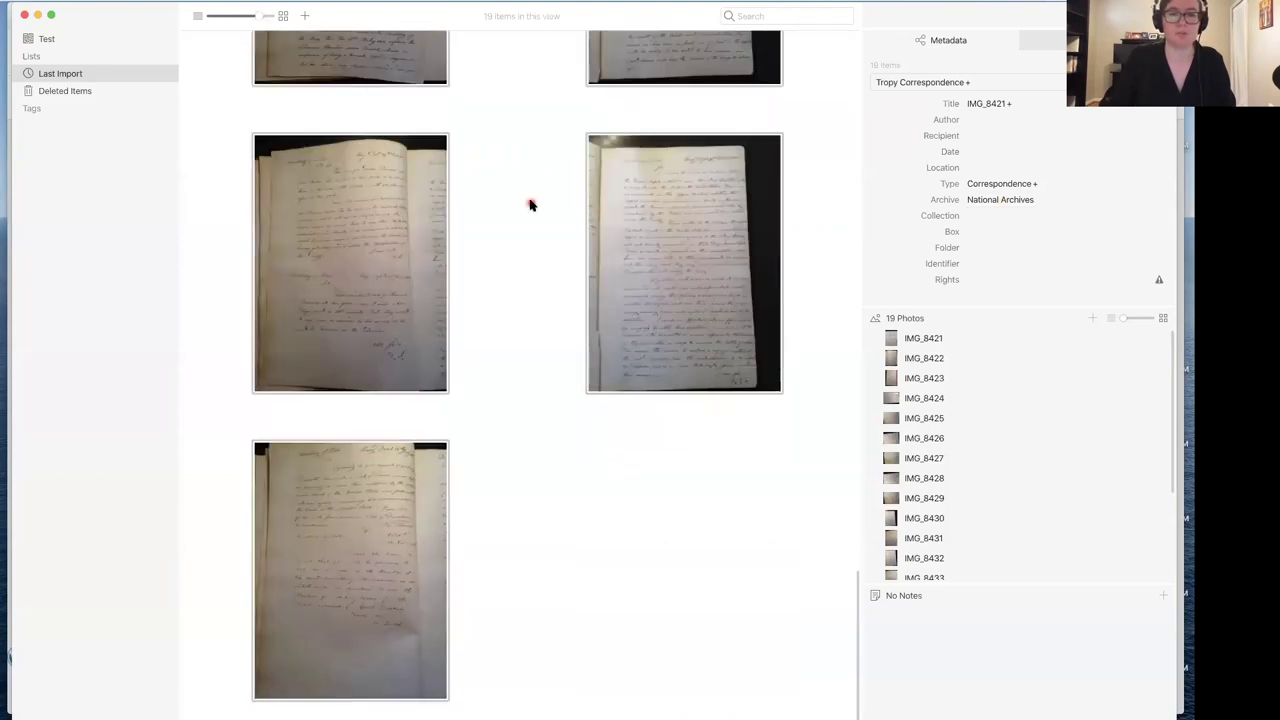
{"action": "scroll", "coordinate": [530, 205], "scroll_direction": "up", "scroll_amount": 10}
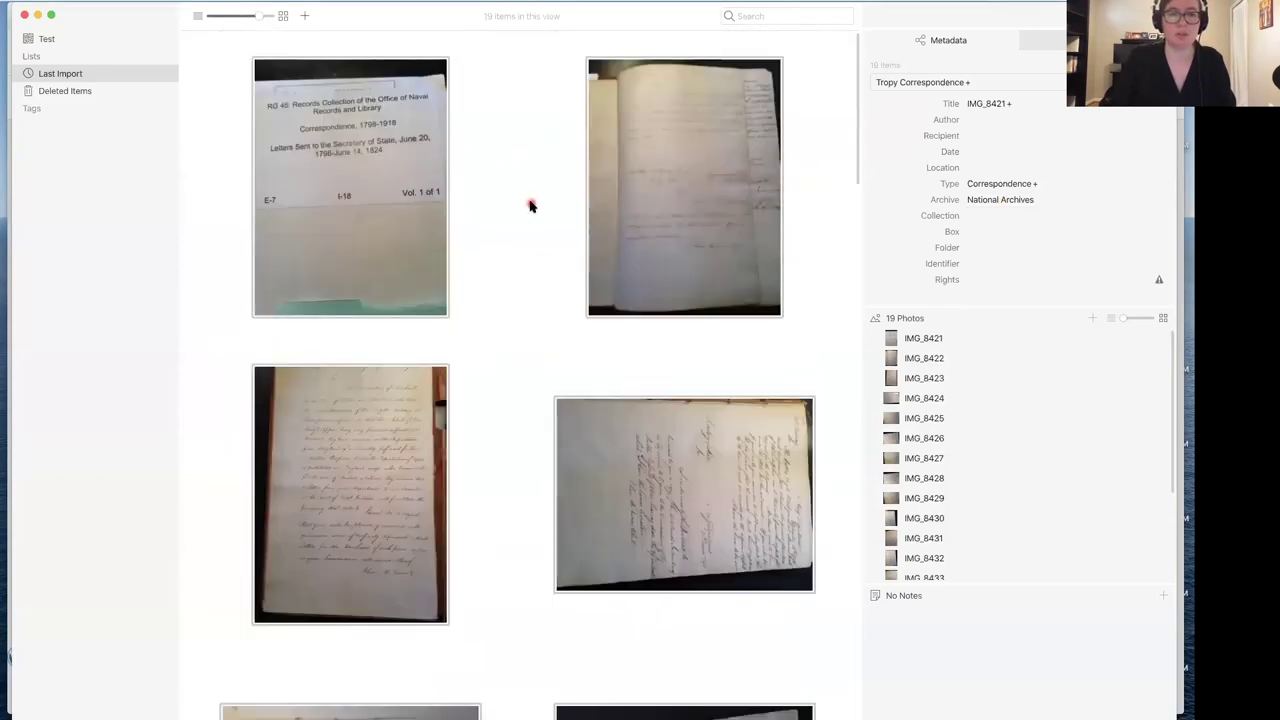
{"action": "left_click", "coordinate": [993, 216]}
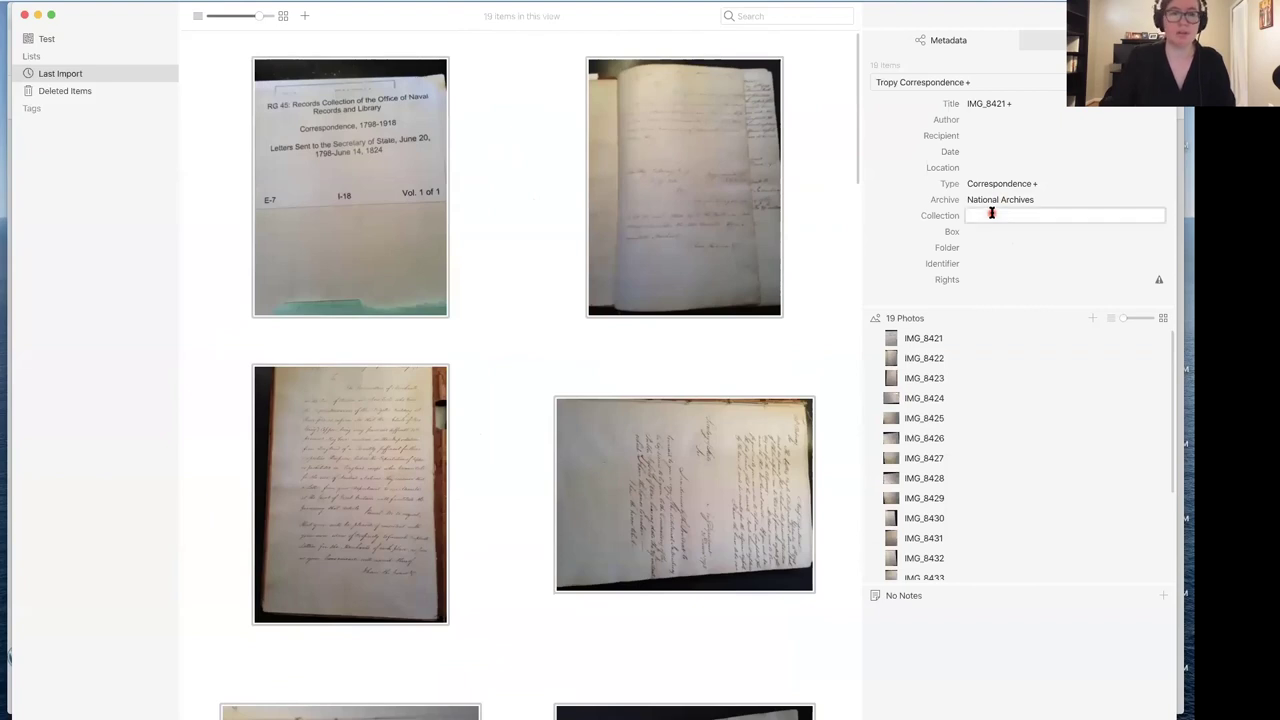
{"action": "type", "text": "Records "}
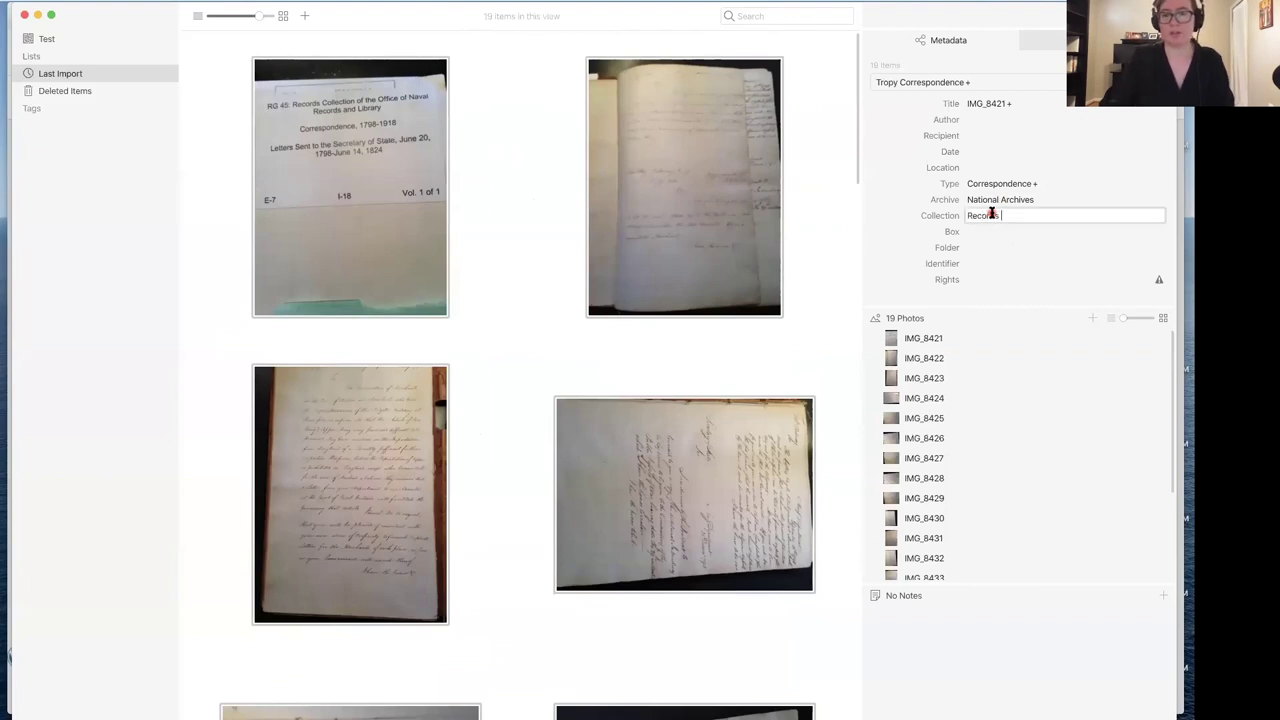
{"action": "type", "text": "Collection of the "}
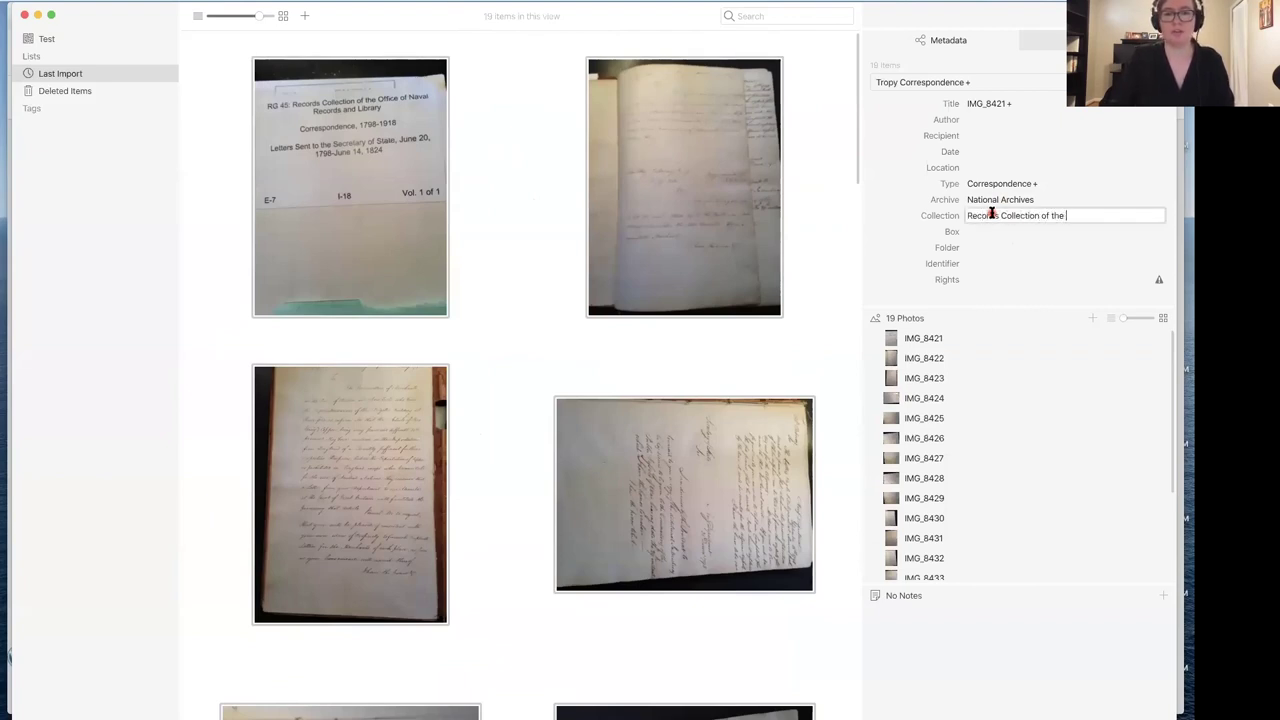
{"action": "type", "text": "OFfice of"}
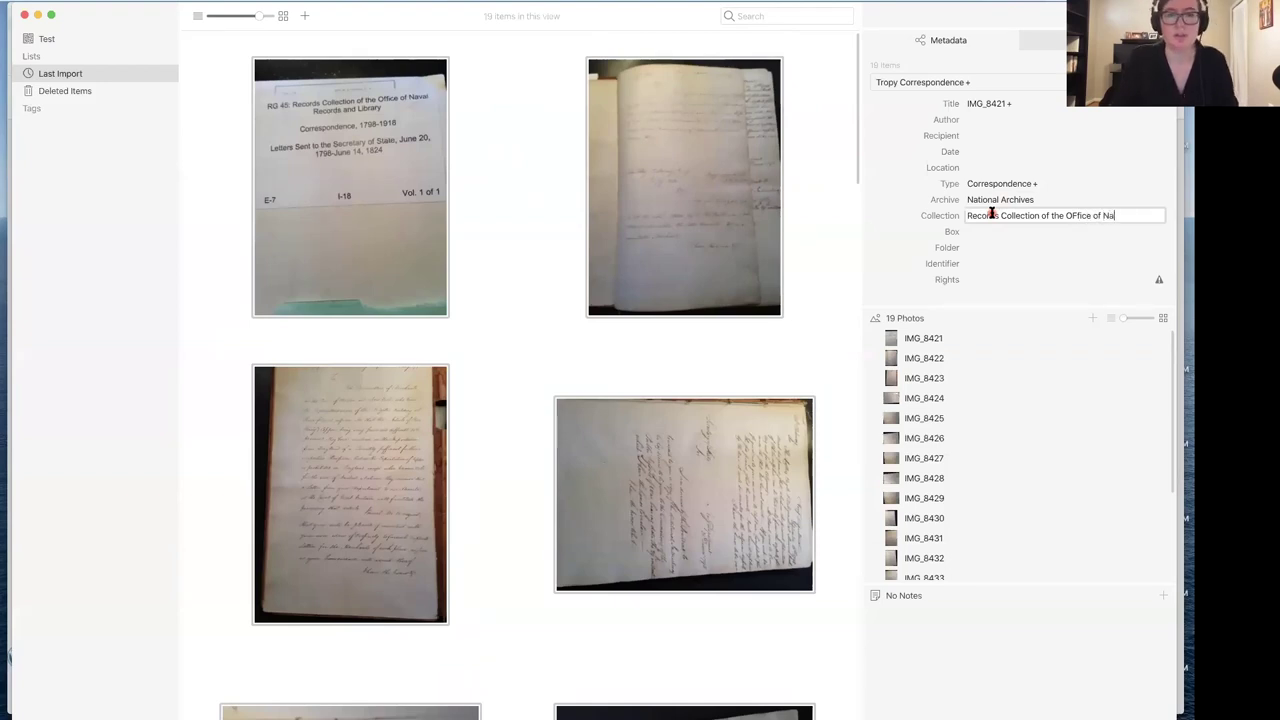
{"action": "key", "text": "BackSpace"}
{"action": "key", "text": "BackSpace"}
{"action": "key", "text": "BackSpace"}
{"action": "key", "text": "BackSpace"}
{"action": "key", "text": "BackSpace"}
{"action": "key", "text": "BackSpace"}
{"action": "key", "text": "BackSpace"}
{"action": "key", "text": "BackSpace"}
{"action": "key", "text": "BackSpace"}
{"action": "key", "text": "BackSpace"}
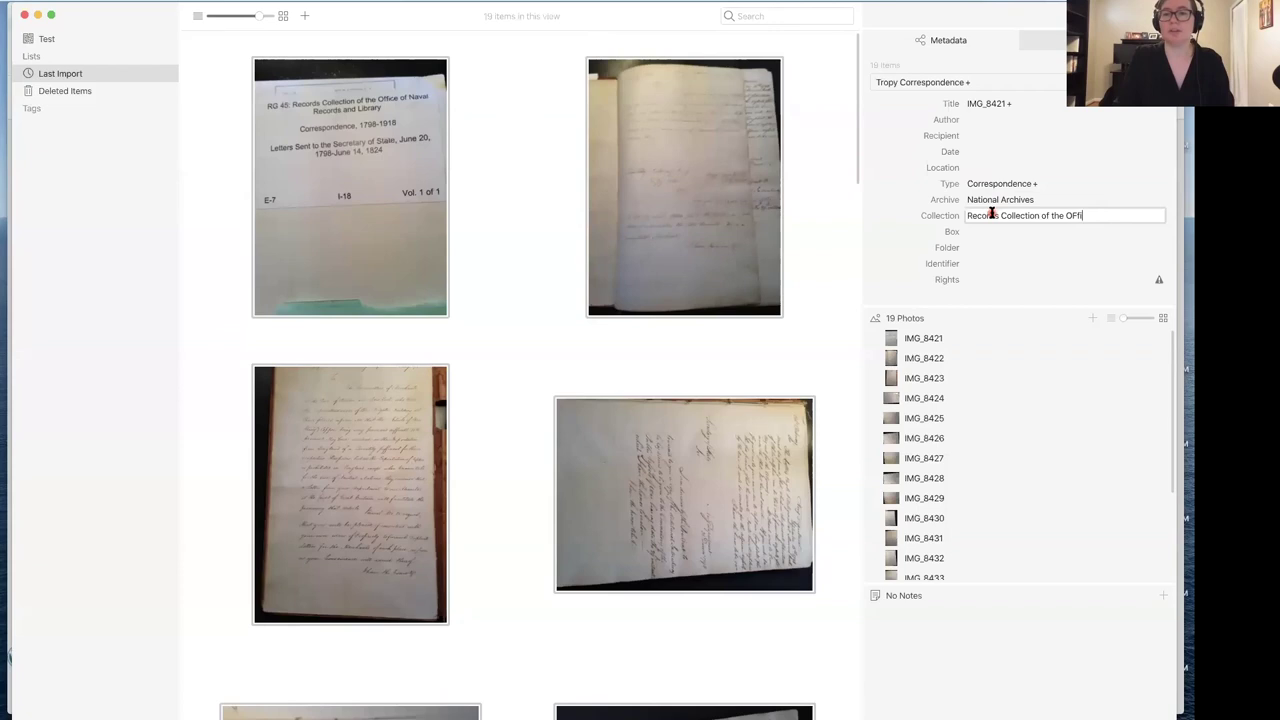
{"action": "type", "text": "Office"}
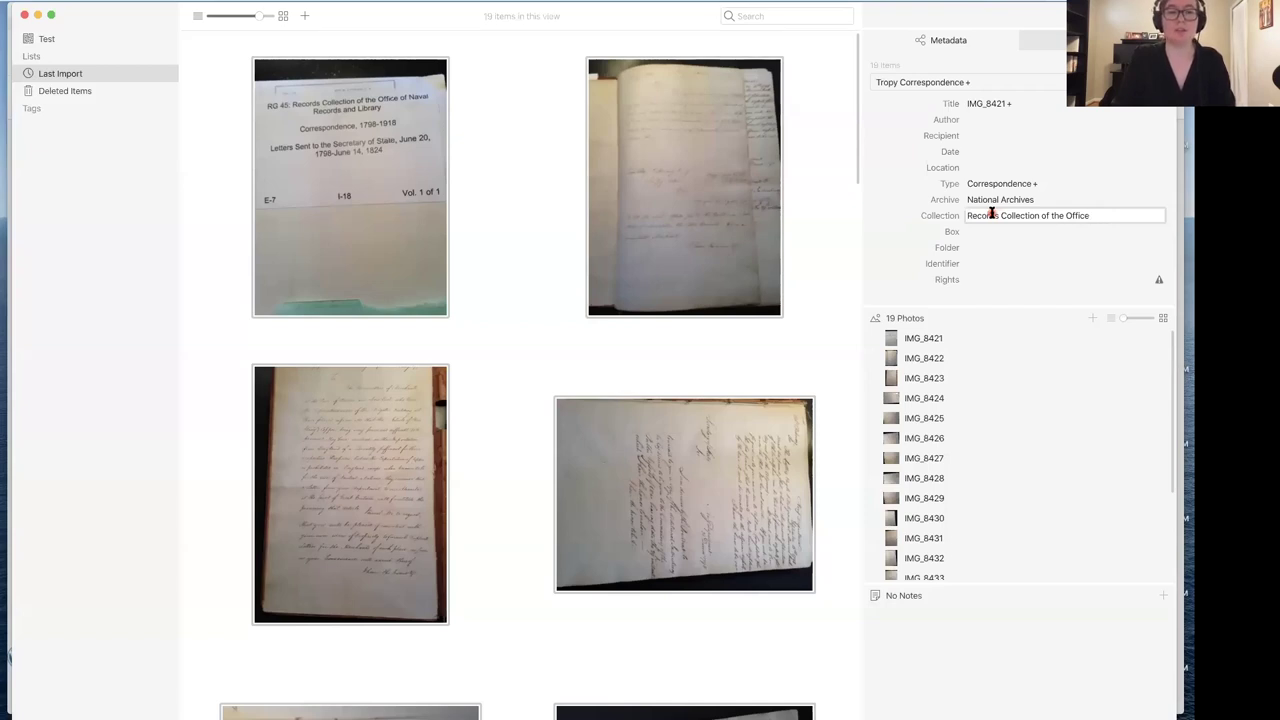
Fill in the selected items' Box as Correspondence, Folder as Letters Sent to SecState and Rights as public domain.
{"action": "key", "text": "Tab"}
{"action": "type", "text": "Corres"}
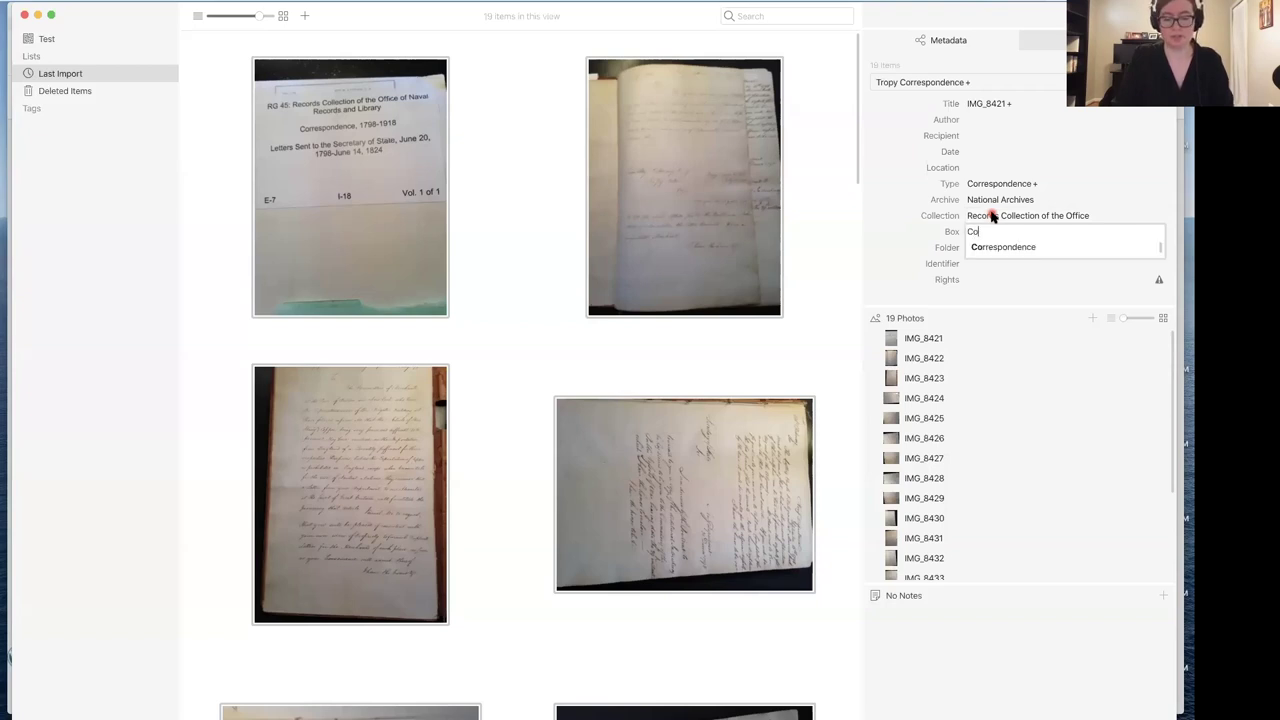
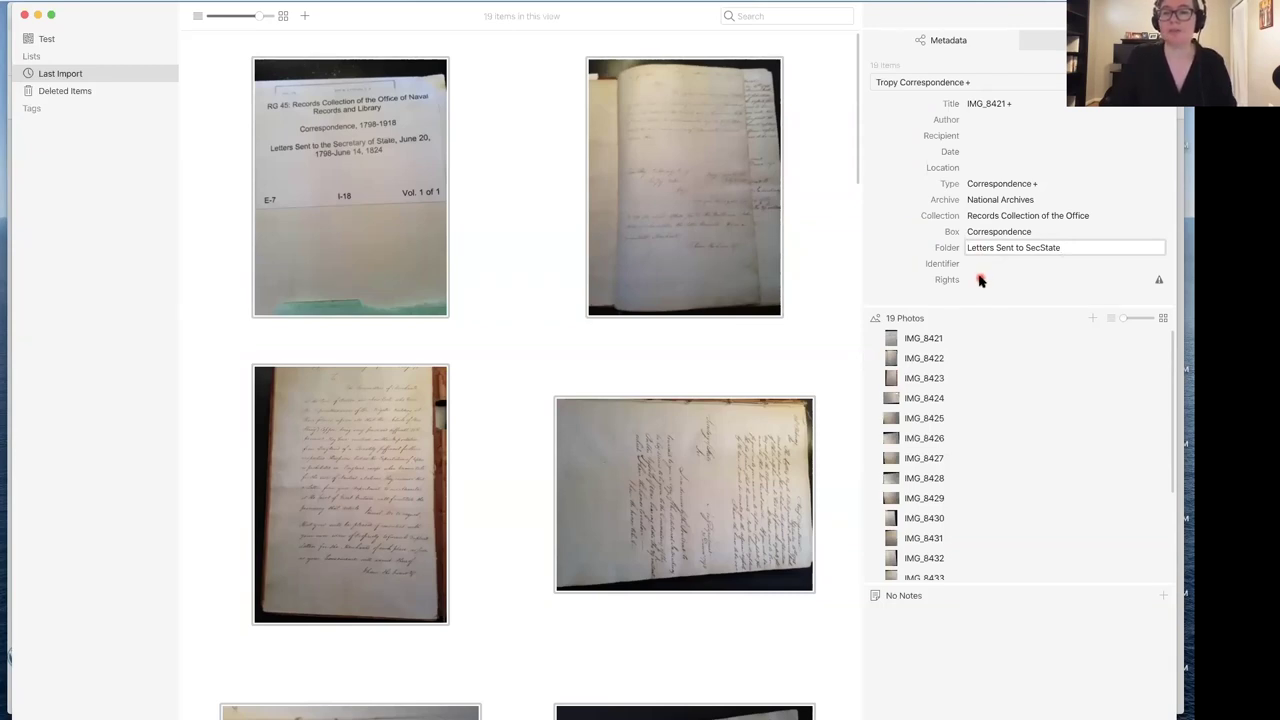
{"action": "left_click", "coordinate": [980, 280]}
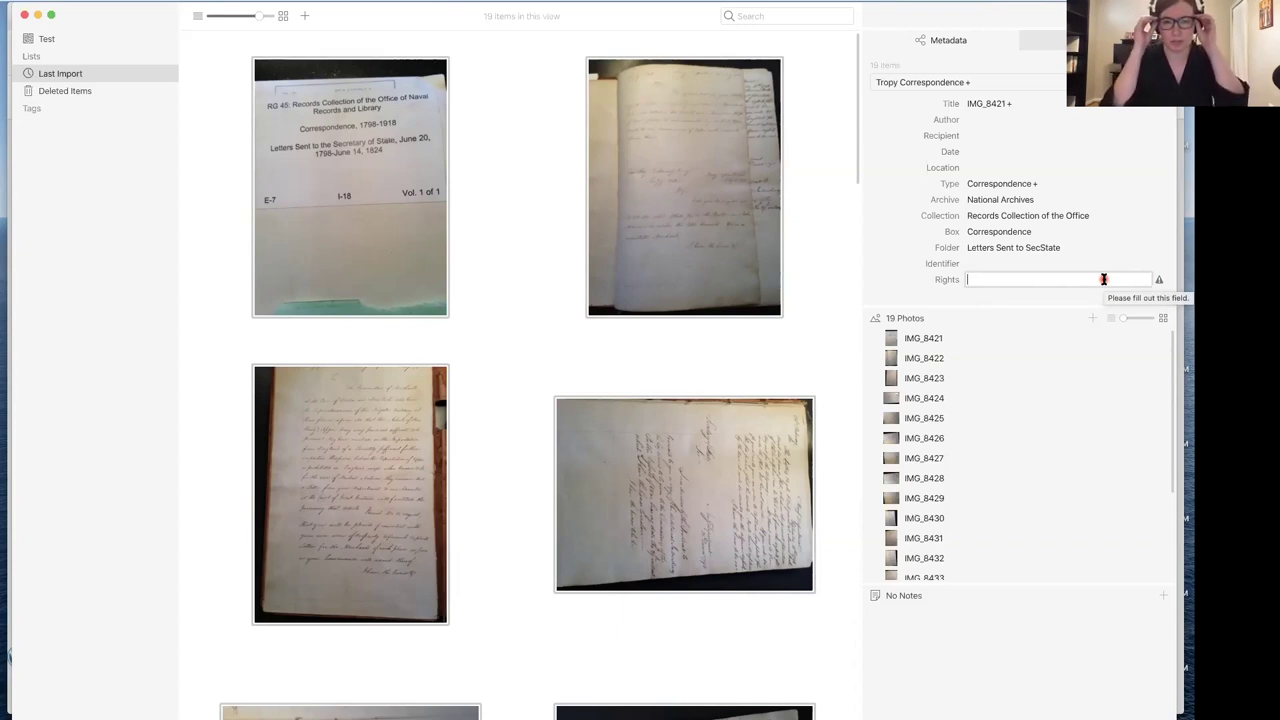
{"action": "type", "text": "public domain"}
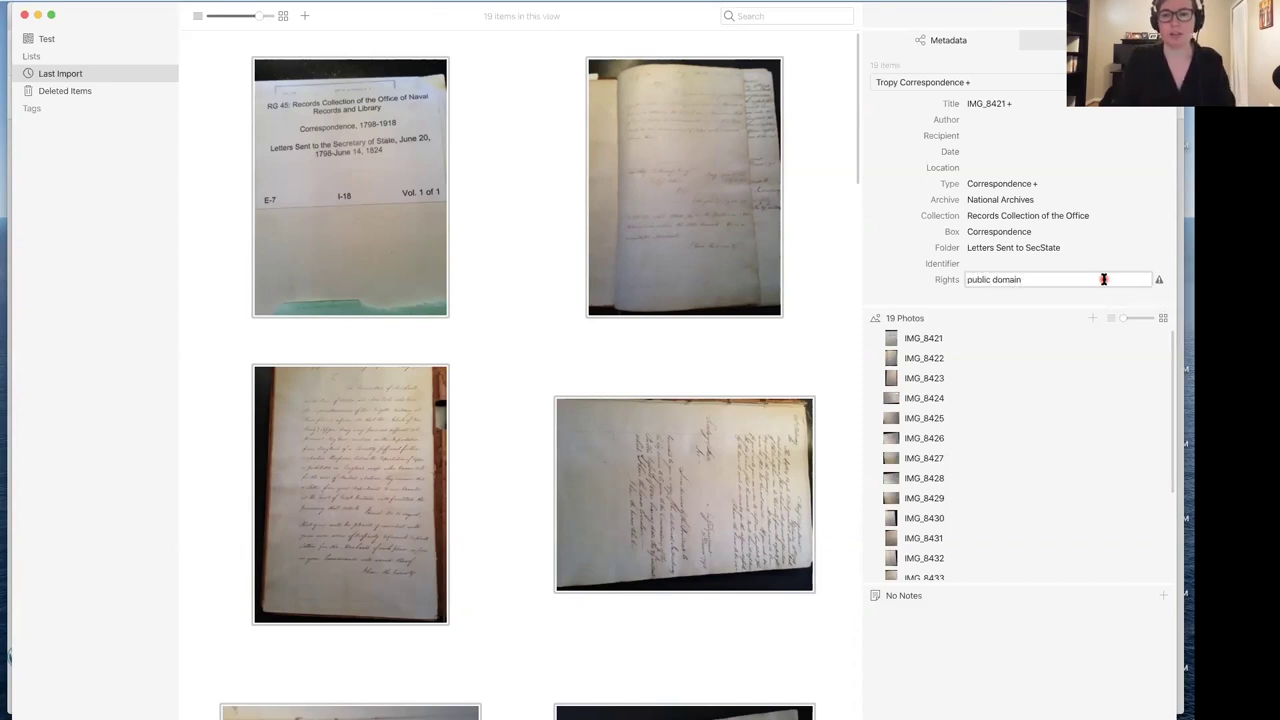
{"action": "key", "text": "Return"}
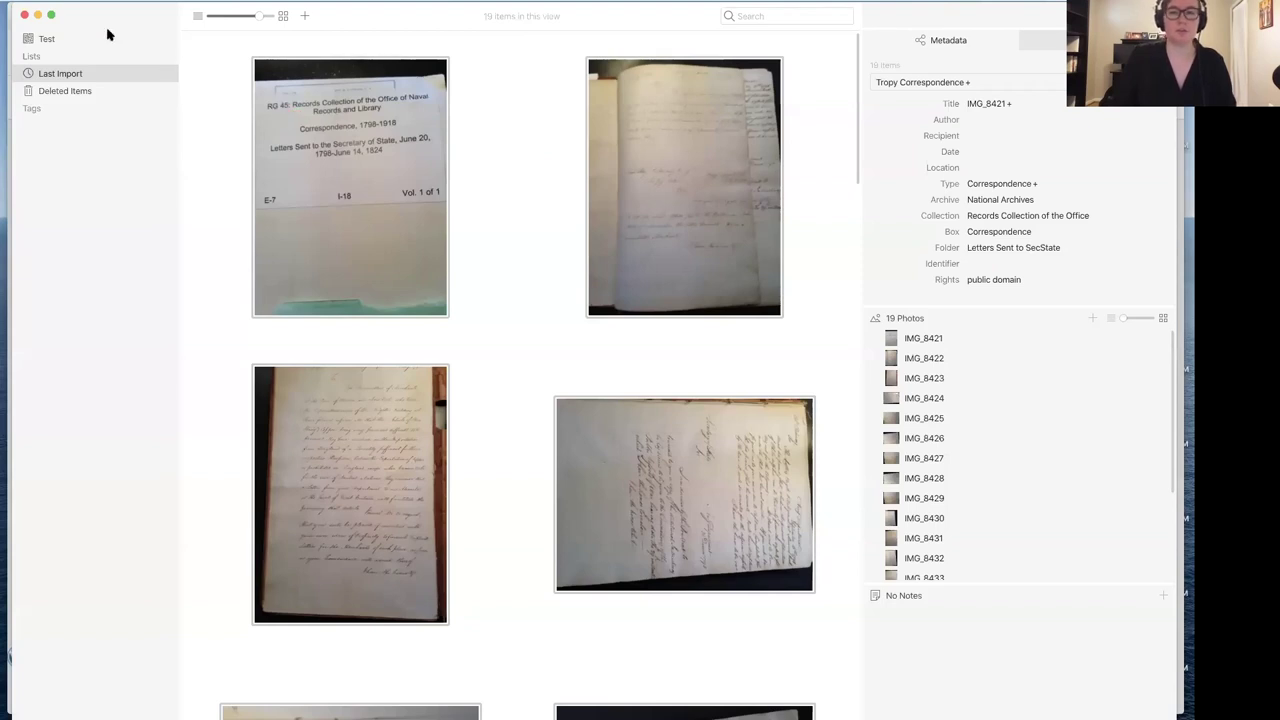
Display the Tropy Correspondence template in the template editor of the preferences.
{"action": "left_click", "coordinate": [55, 0]}
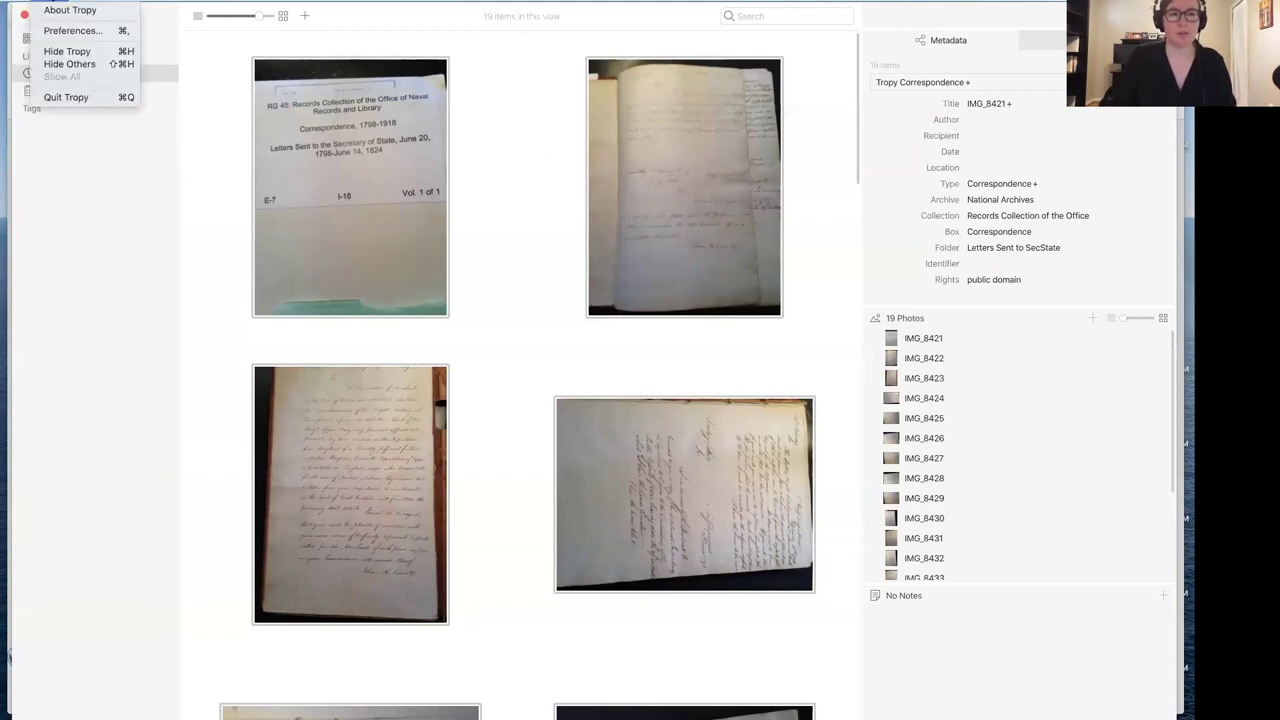
{"action": "left_click", "coordinate": [58, 33]}
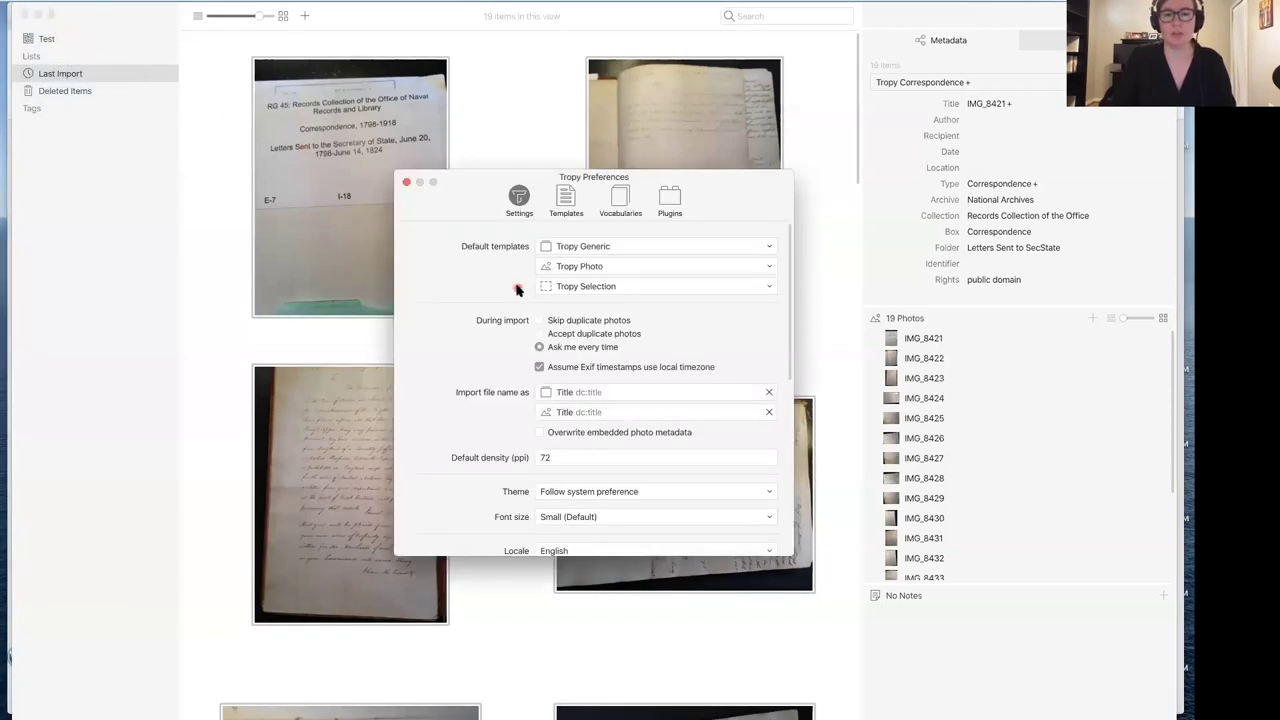
{"action": "left_click", "coordinate": [565, 201]}
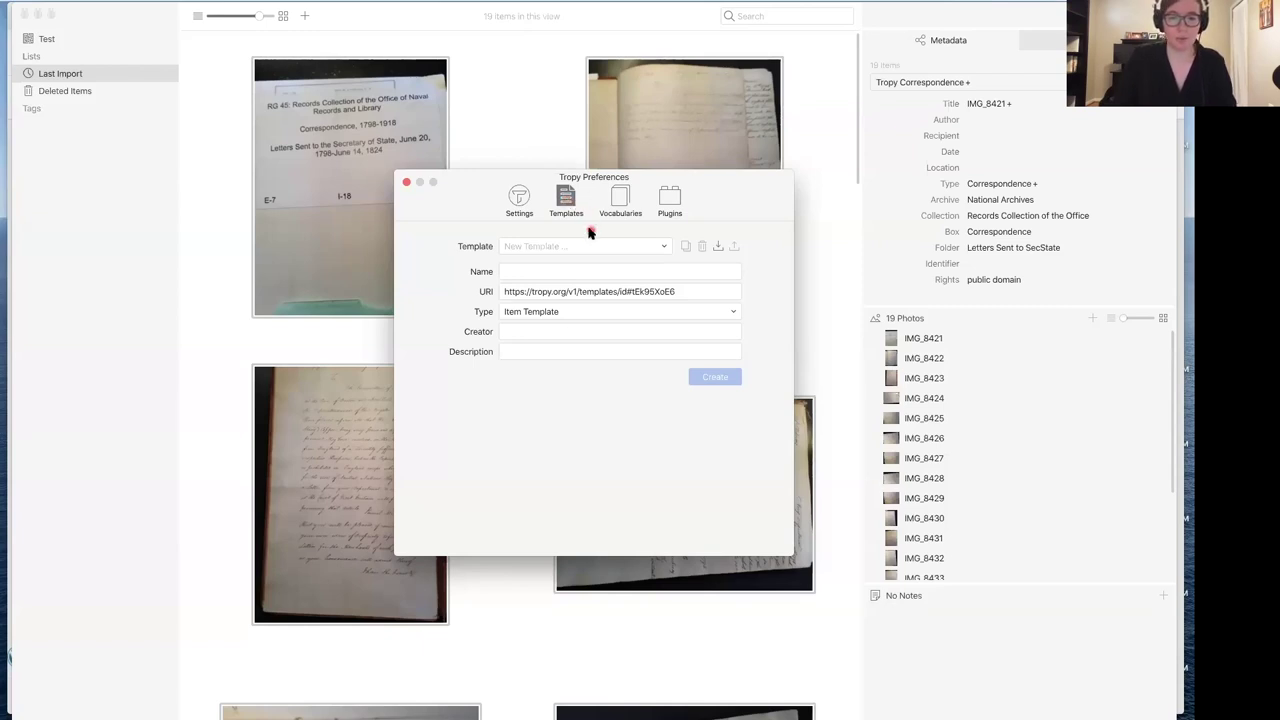
{"action": "left_click", "coordinate": [664, 246]}
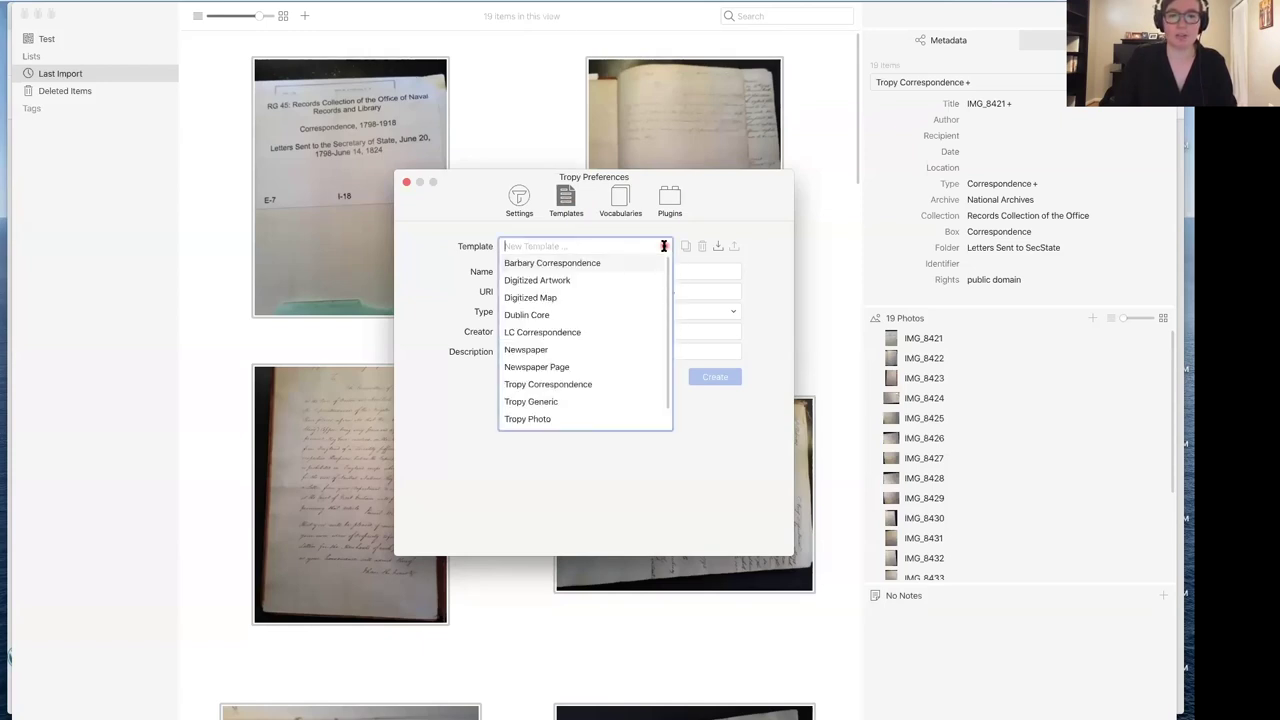
{"action": "left_click", "coordinate": [614, 388]}
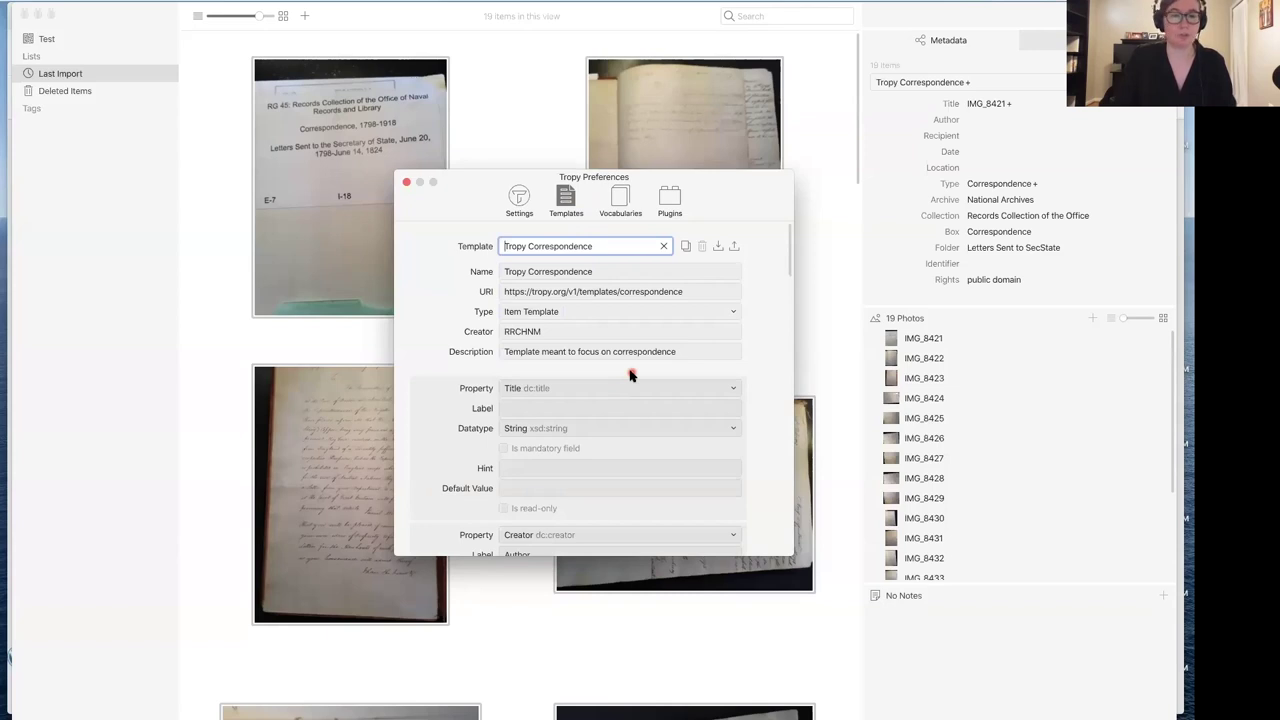
{"action": "left_click", "coordinate": [645, 421]}
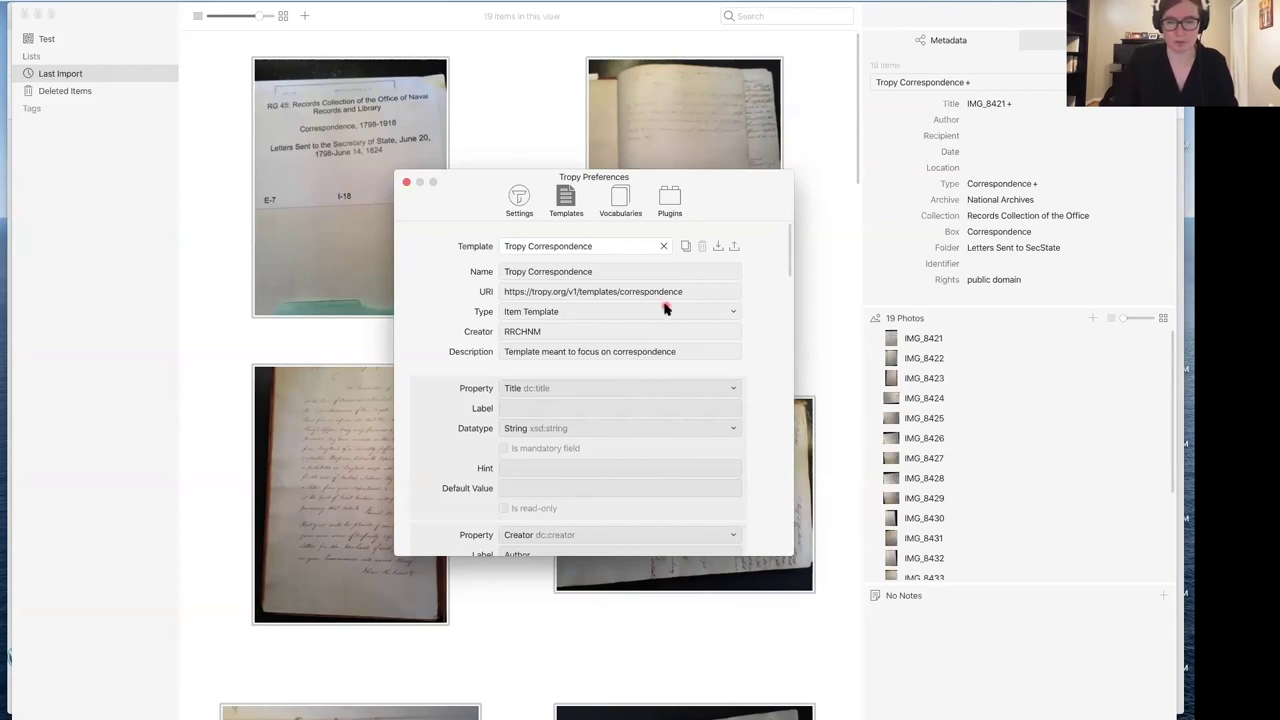
Duplicate the Tropy Correspondence template and create the copy under the name NARA Correspondence.
{"action": "left_click", "coordinate": [686, 248]}
{"action": "left_click", "coordinate": [519, 271]}
{"action": "type", "text": "NARA"}
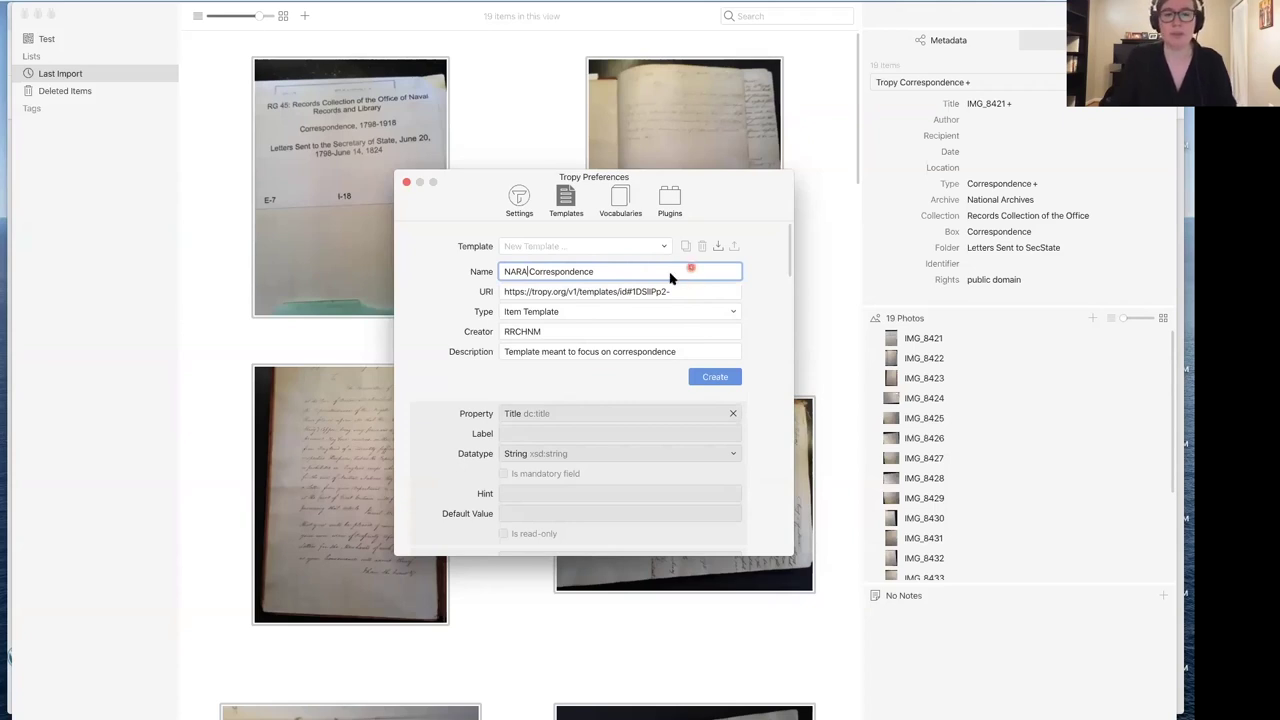
{"action": "left_click", "coordinate": [731, 380]}
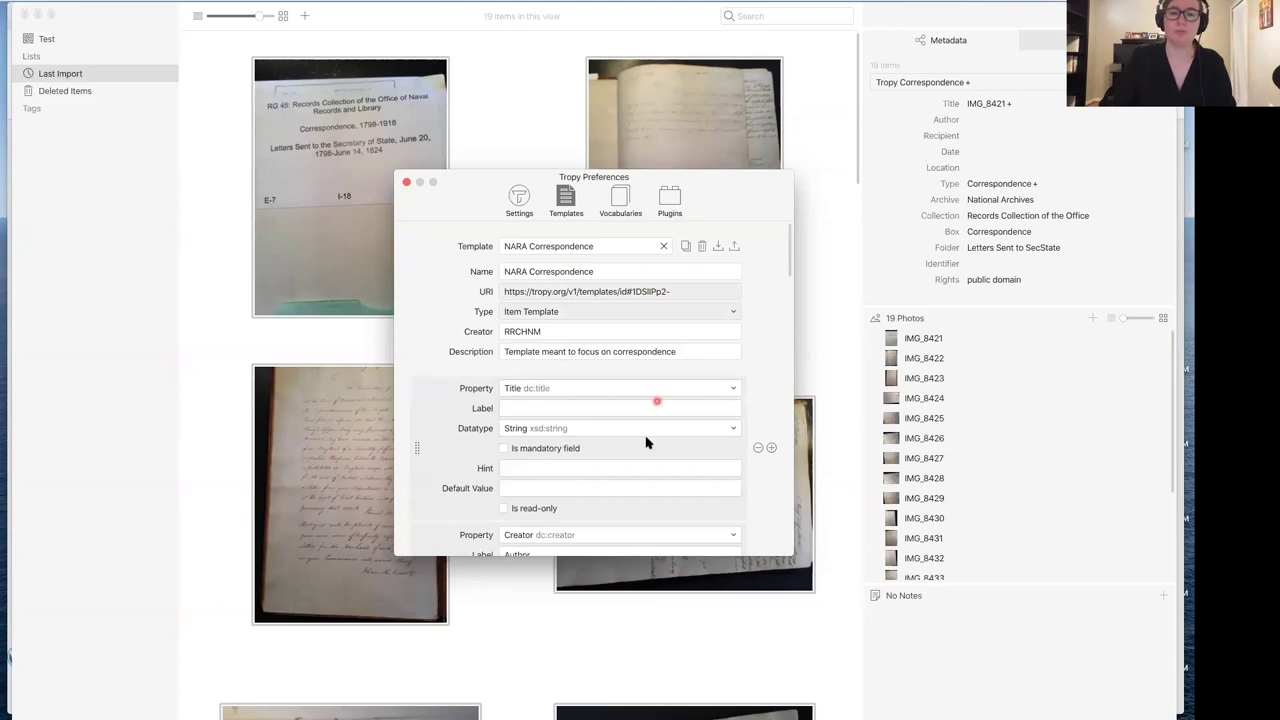
Look through the available property choices for the Title field of the NARA Correspondence template.
{"action": "left_click", "coordinate": [732, 387]}
{"action": "left_click", "coordinate": [732, 387]}
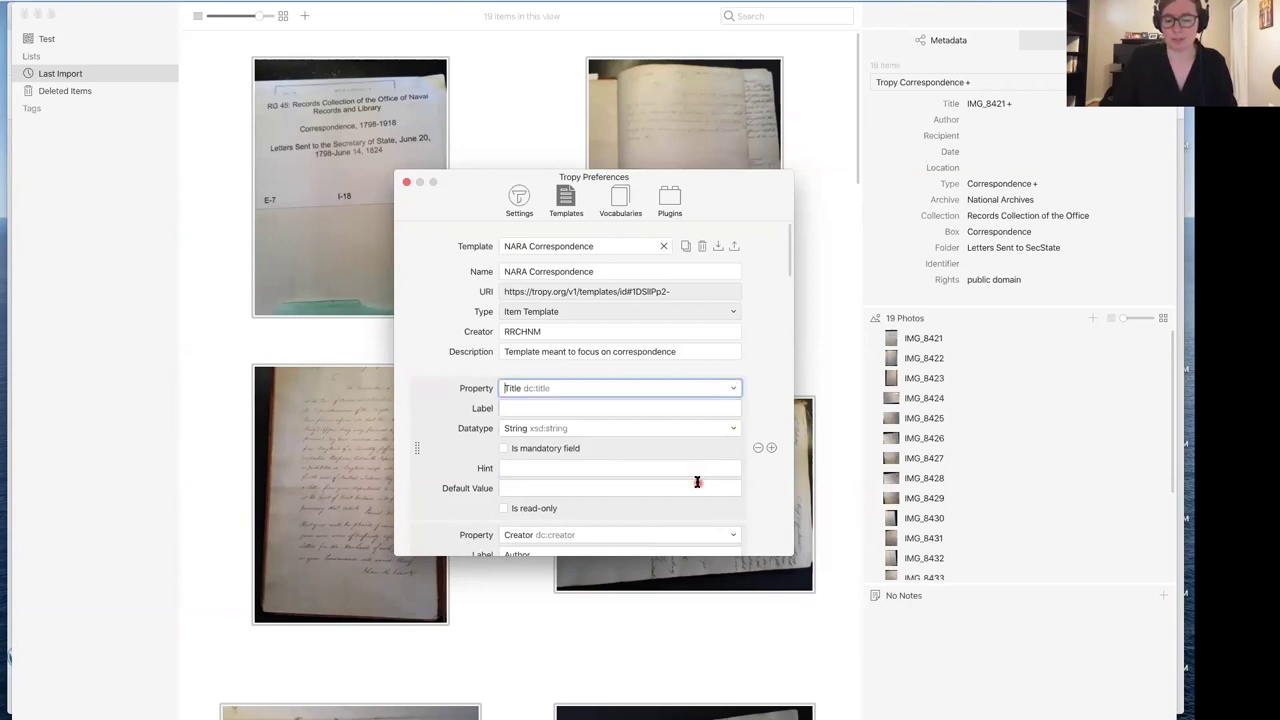
{"action": "left_click", "coordinate": [670, 388]}
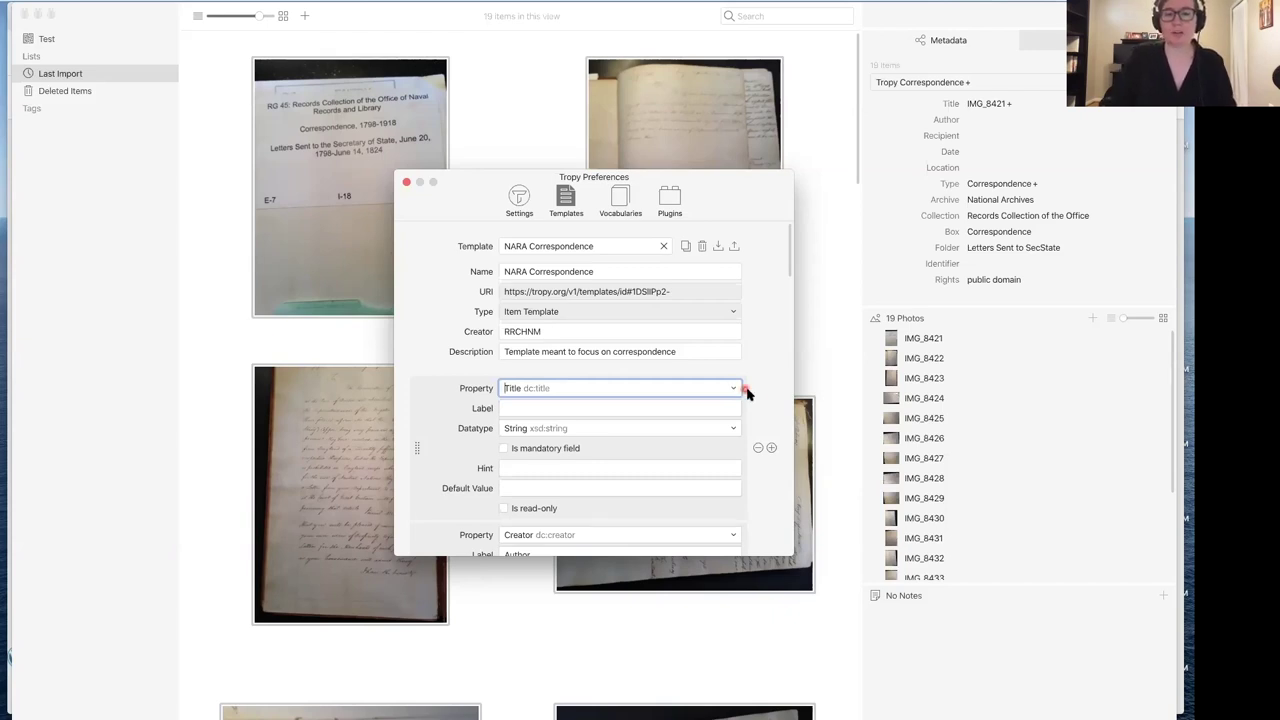
Give the template's Archive field the default value National Archives and Records Administration and make it read-only.
{"action": "scroll", "coordinate": [752, 397], "scroll_direction": "down", "scroll_amount": 3}
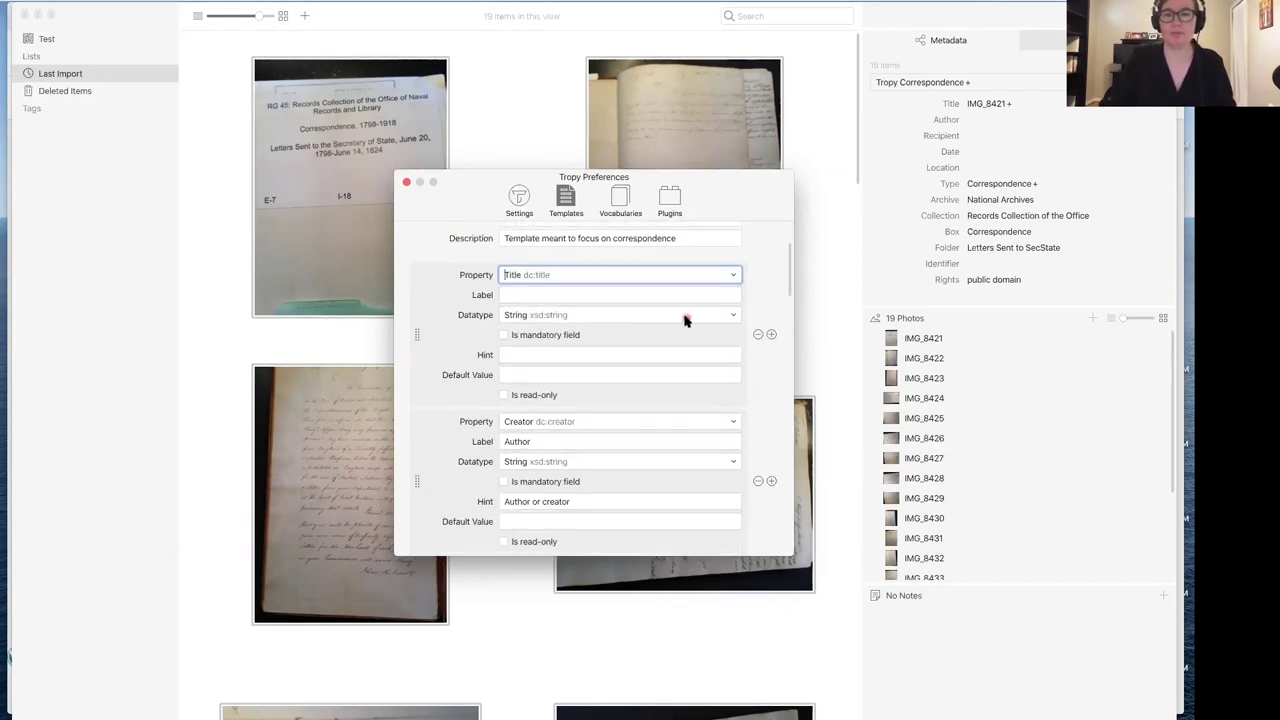
{"action": "scroll", "coordinate": [669, 433], "scroll_direction": "down", "scroll_amount": 3}
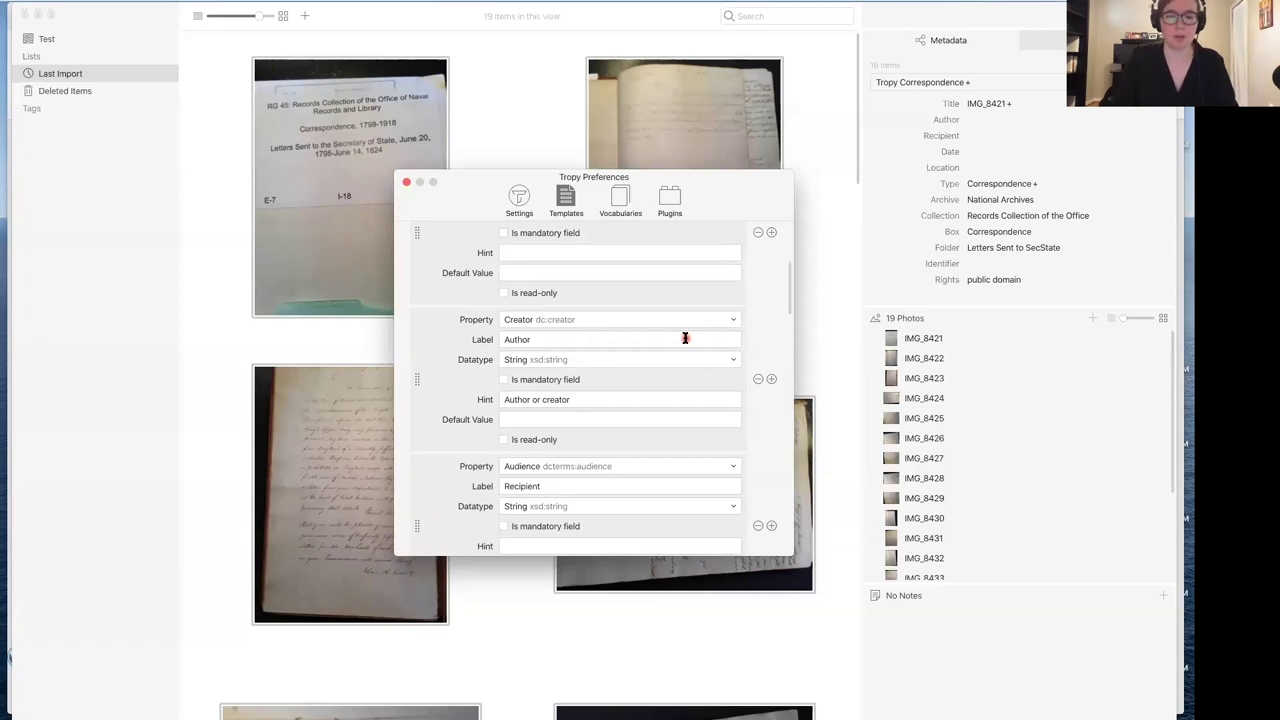
{"action": "scroll", "coordinate": [685, 338], "scroll_direction": "down", "scroll_amount": 3}
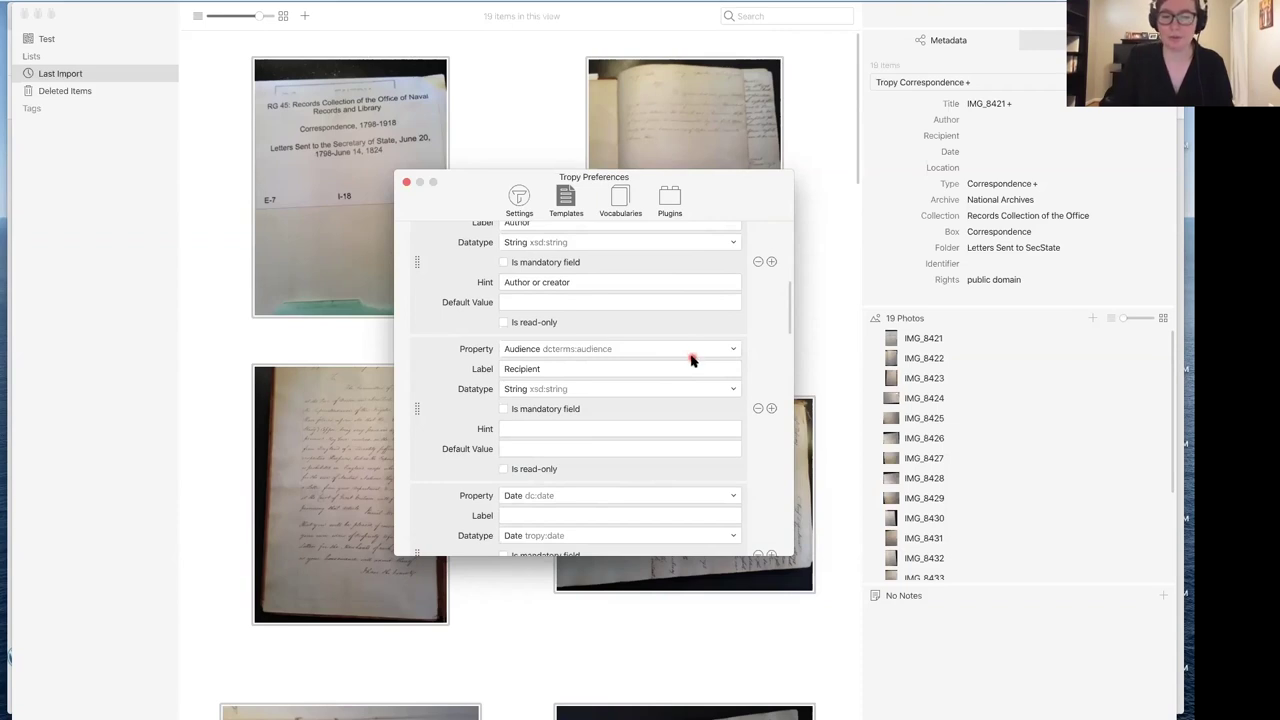
{"action": "scroll", "coordinate": [690, 360], "scroll_direction": "down", "scroll_amount": 6}
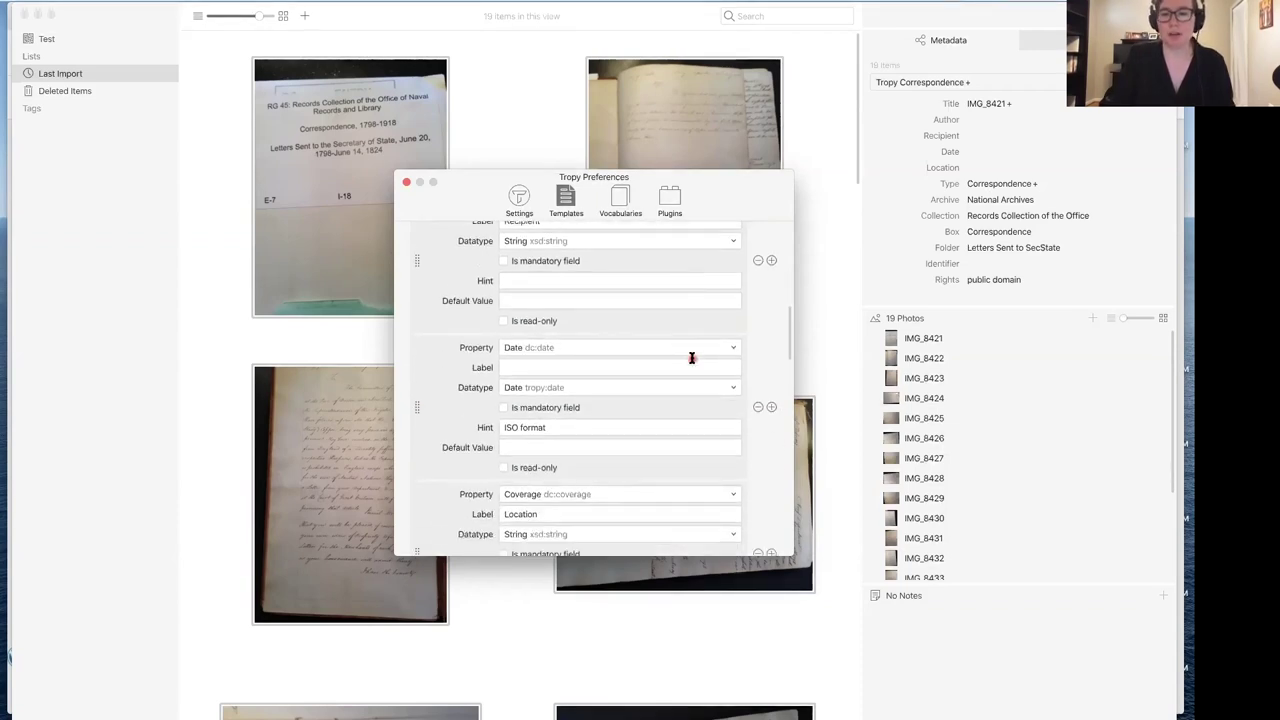
{"action": "scroll", "coordinate": [690, 360], "scroll_direction": "down", "scroll_amount": 10}
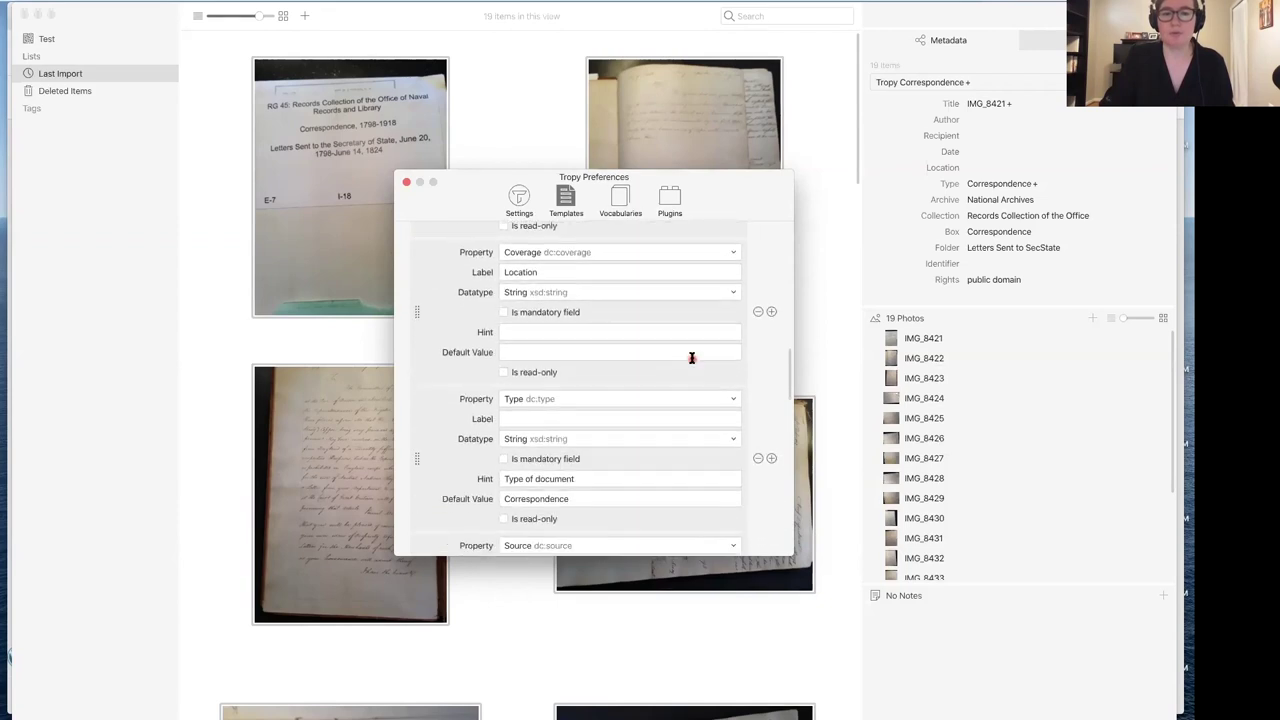
{"action": "scroll", "coordinate": [691, 358], "scroll_direction": "down", "scroll_amount": 3}
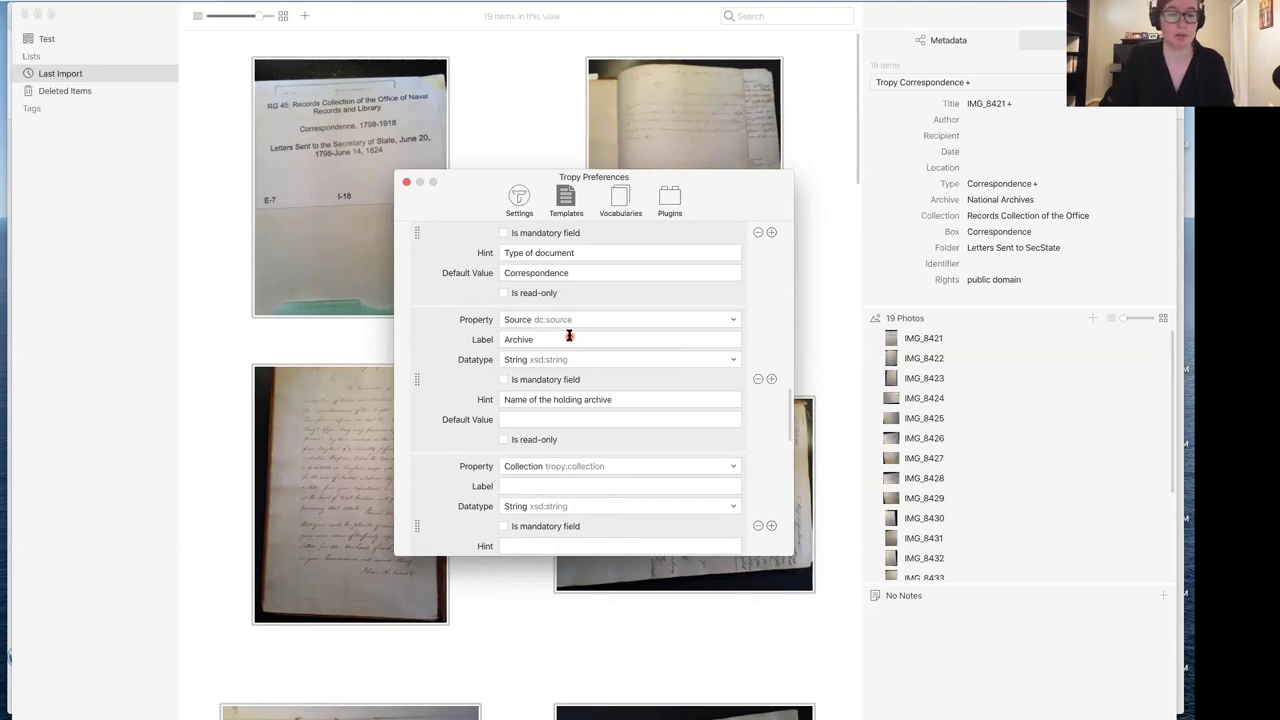
{"action": "left_click", "coordinate": [576, 418]}
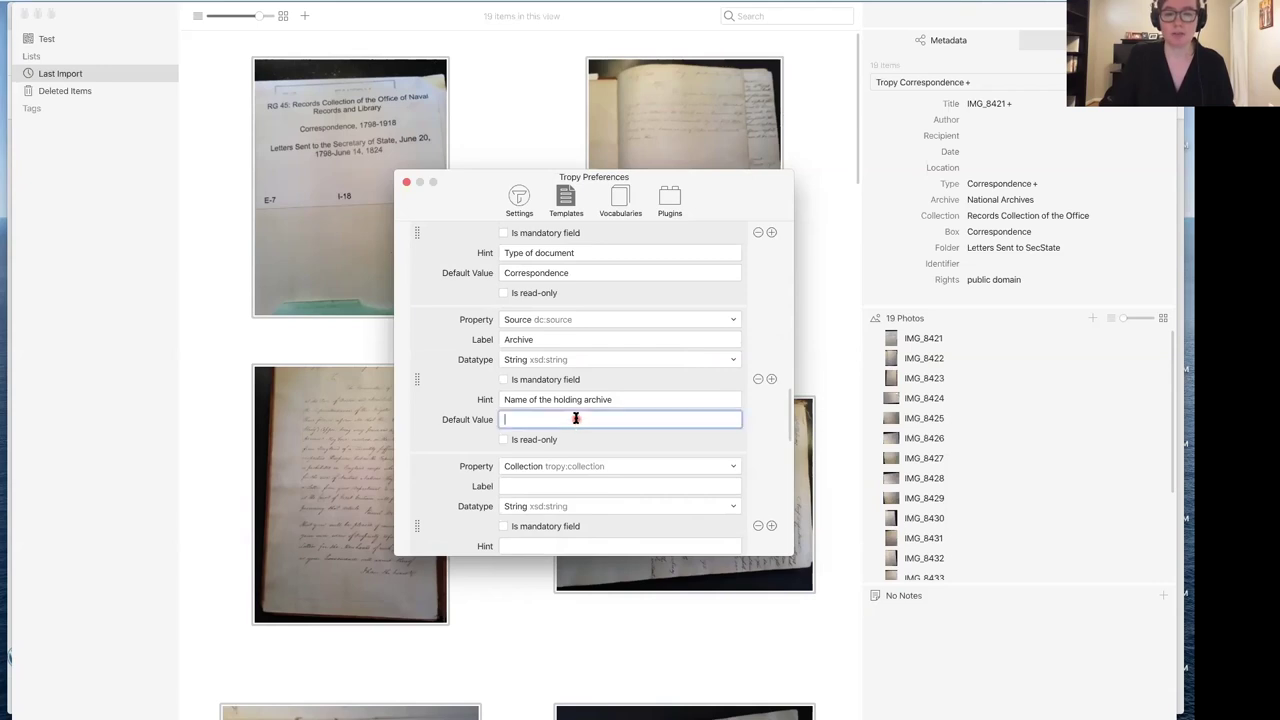
{"action": "type", "text": "National"}
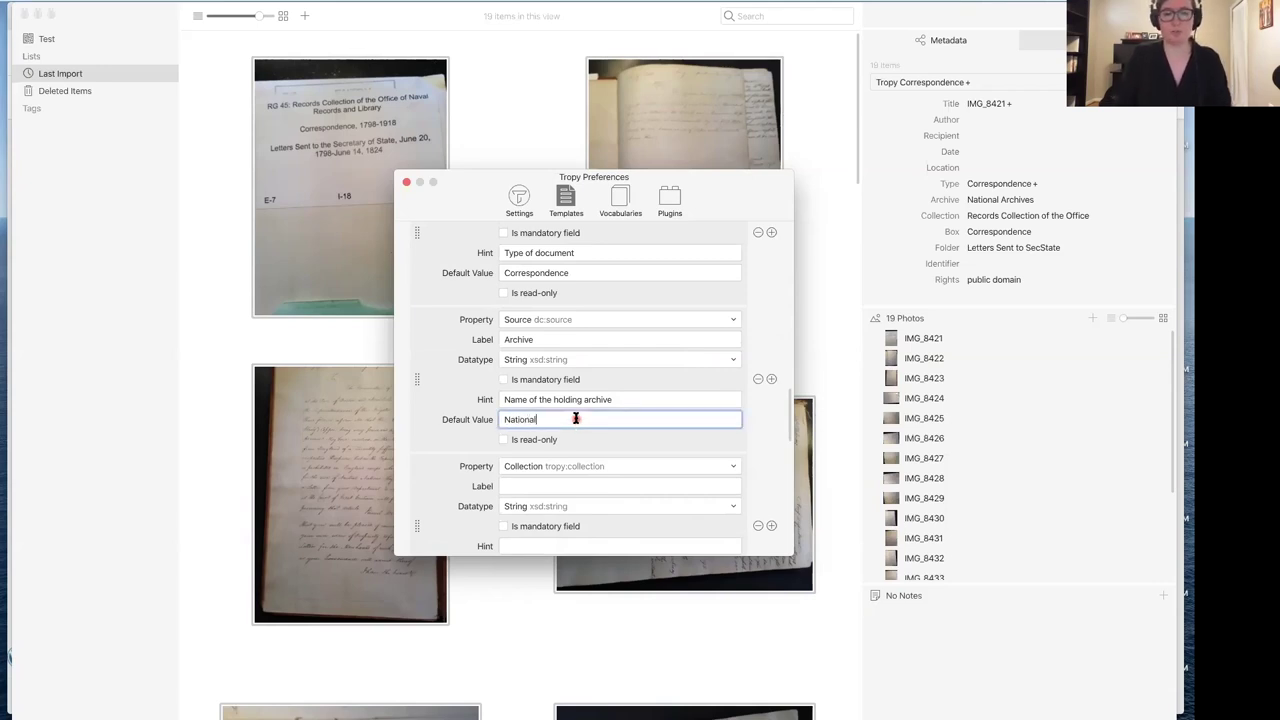
{"action": "type", "text": " Archives and "}
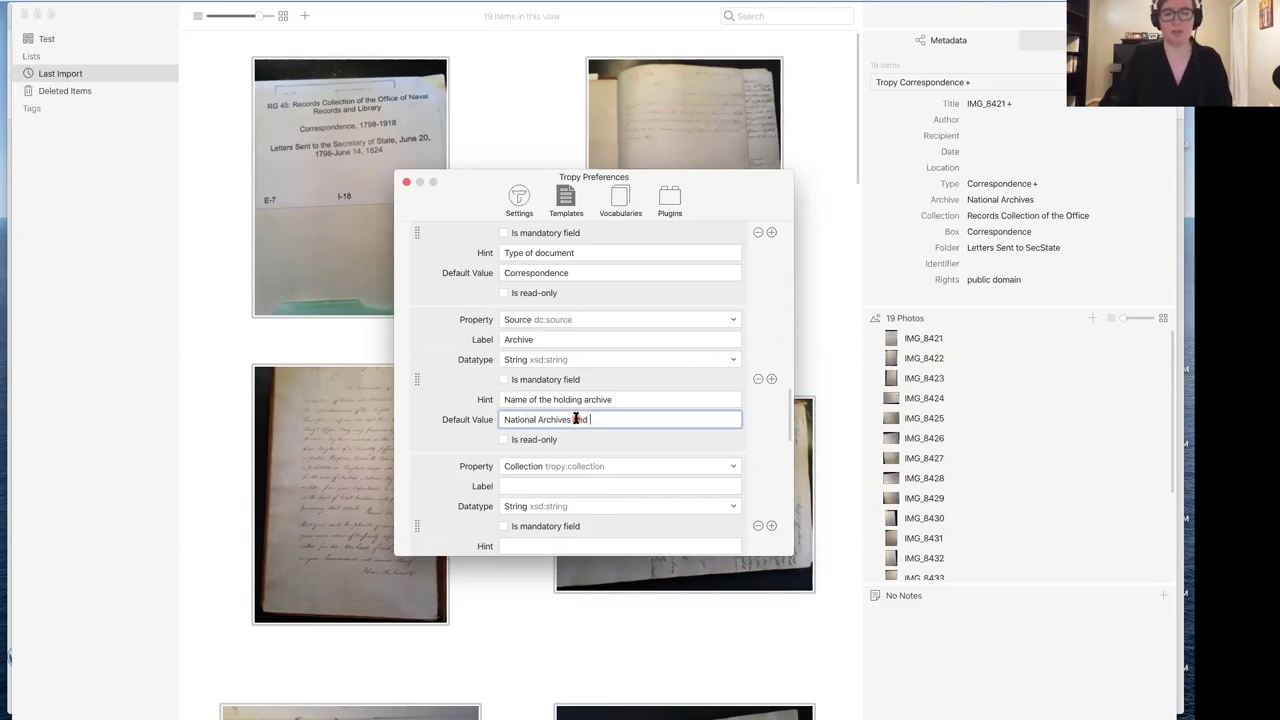
{"action": "type", "text": "Records Adm"}
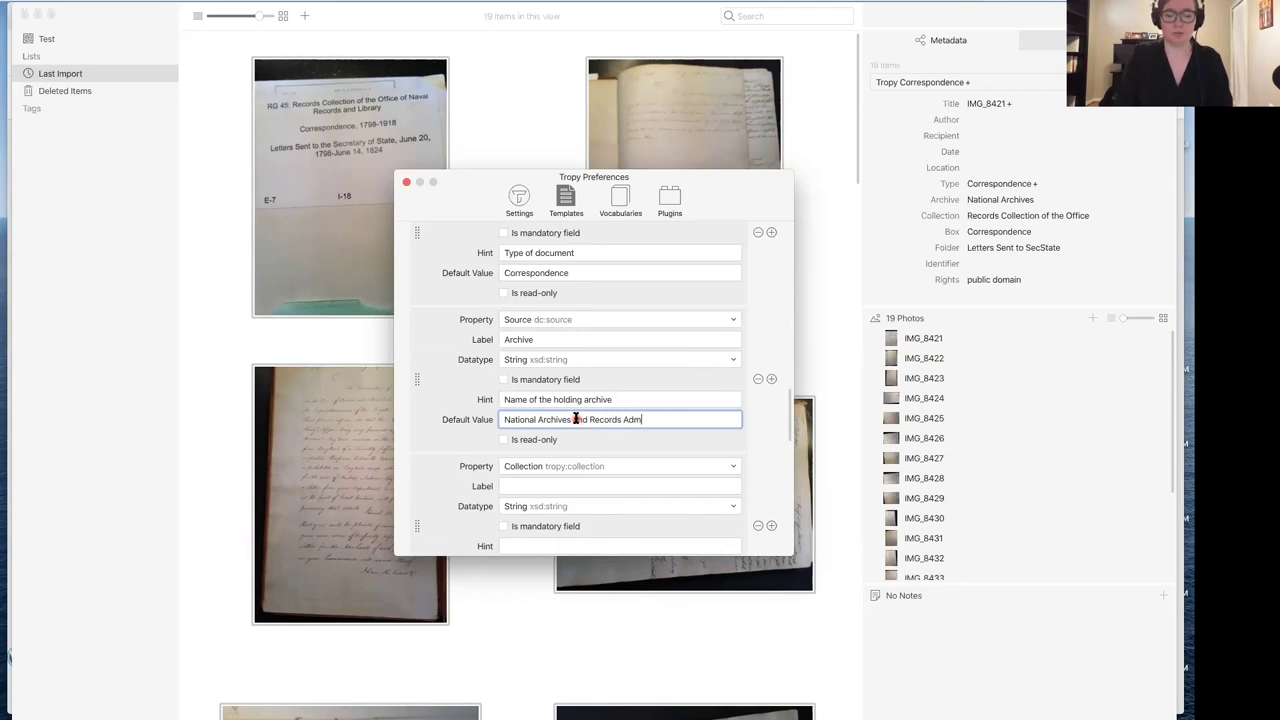
{"action": "type", "text": "inistration"}
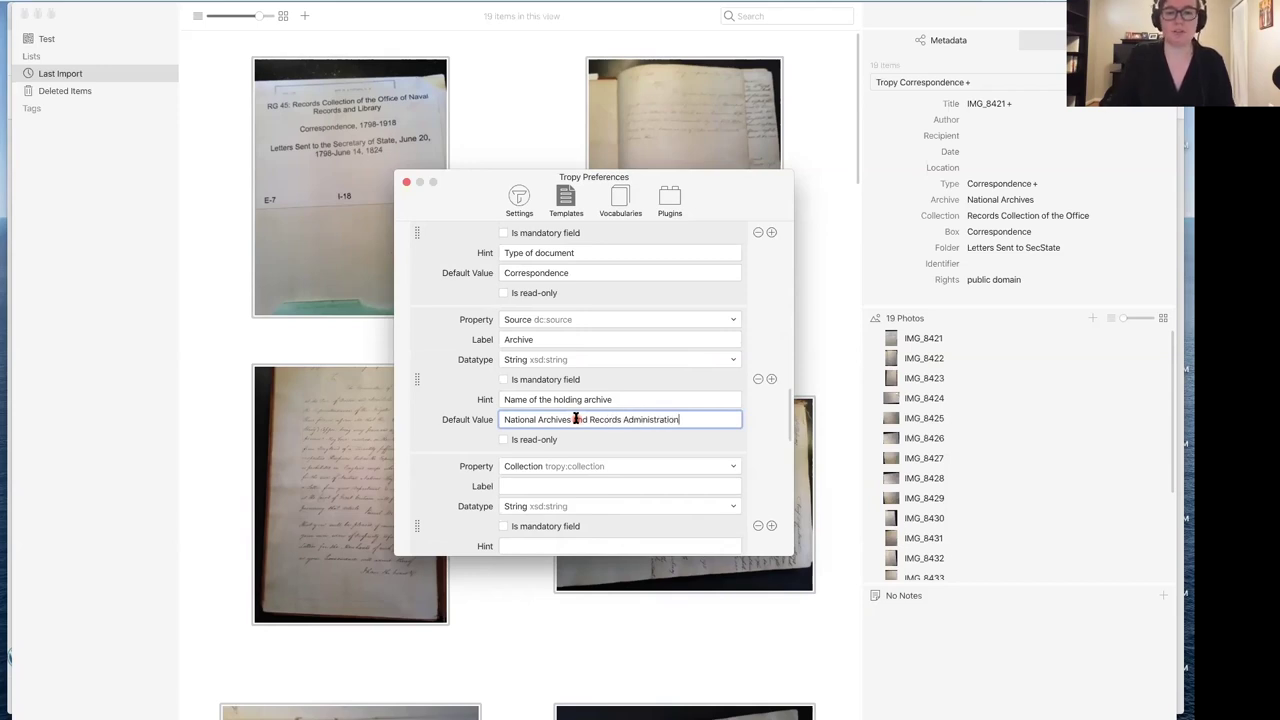
{"action": "left_click", "coordinate": [504, 441]}
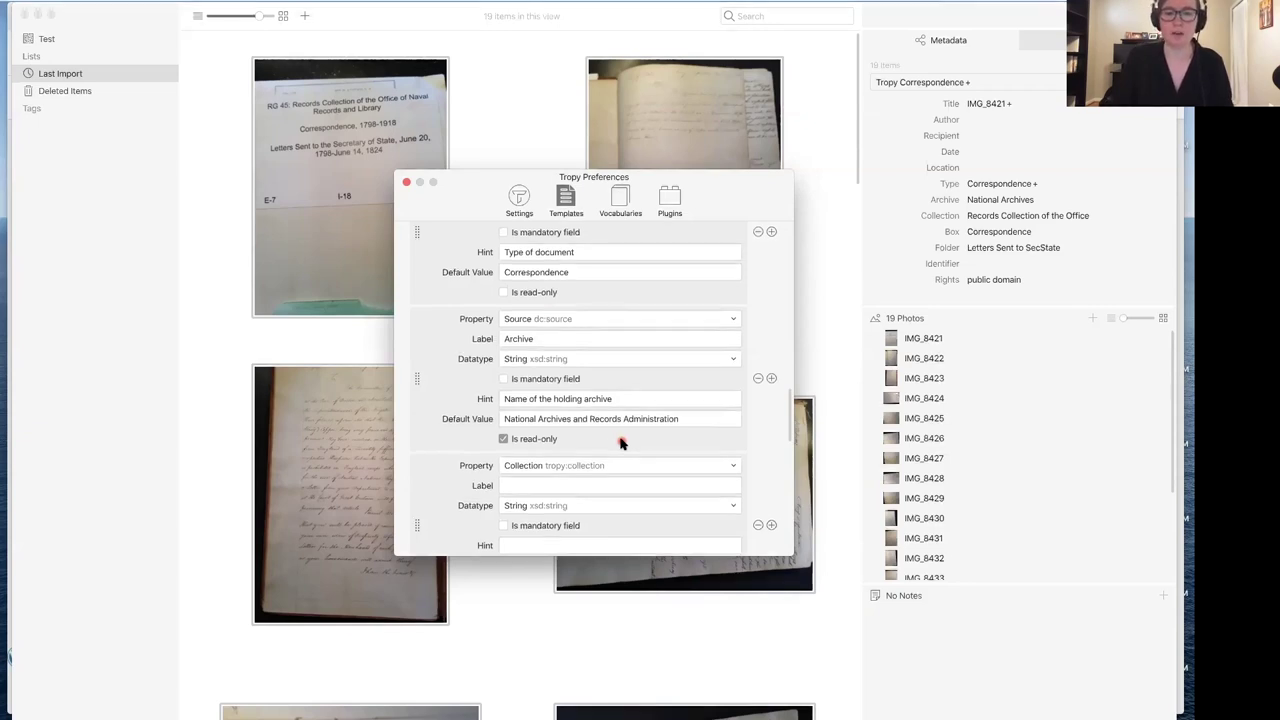
Add a field after Collection using the Description (dc:description) property and label it Record Group.
{"action": "scroll", "coordinate": [620, 443], "scroll_direction": "down", "scroll_amount": 3}
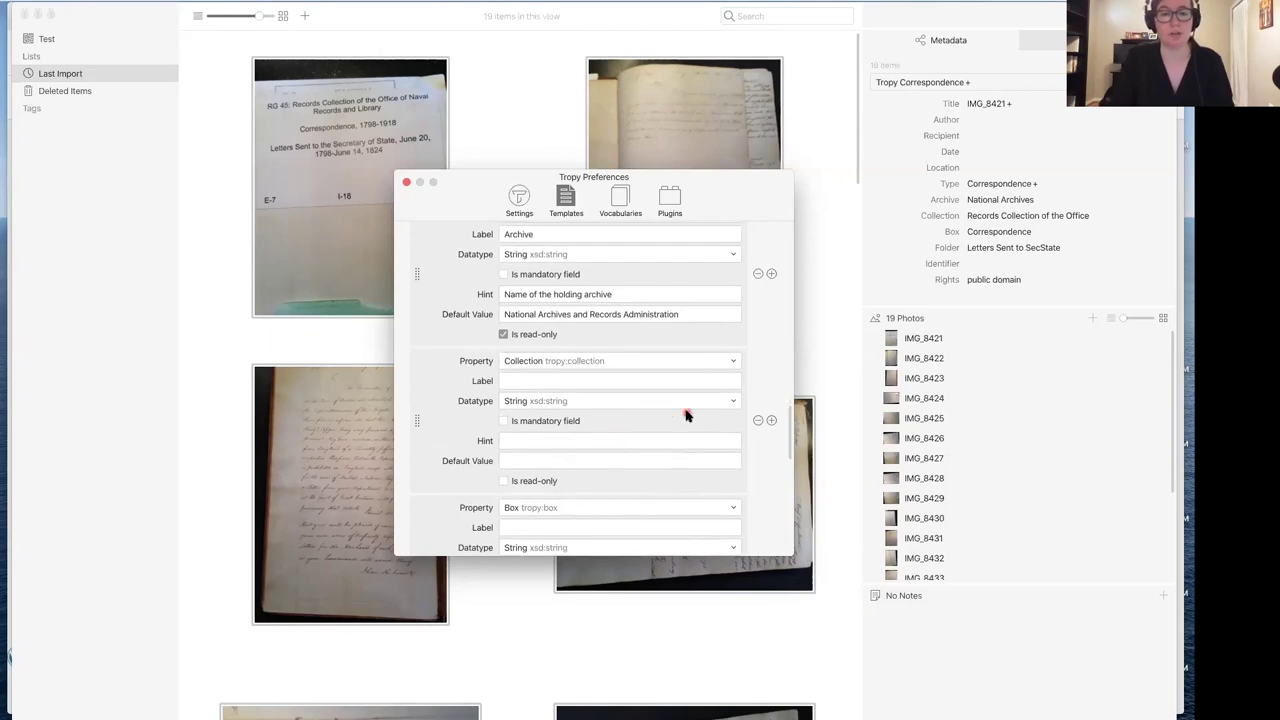
{"action": "scroll", "coordinate": [686, 415], "scroll_direction": "down", "scroll_amount": 1}
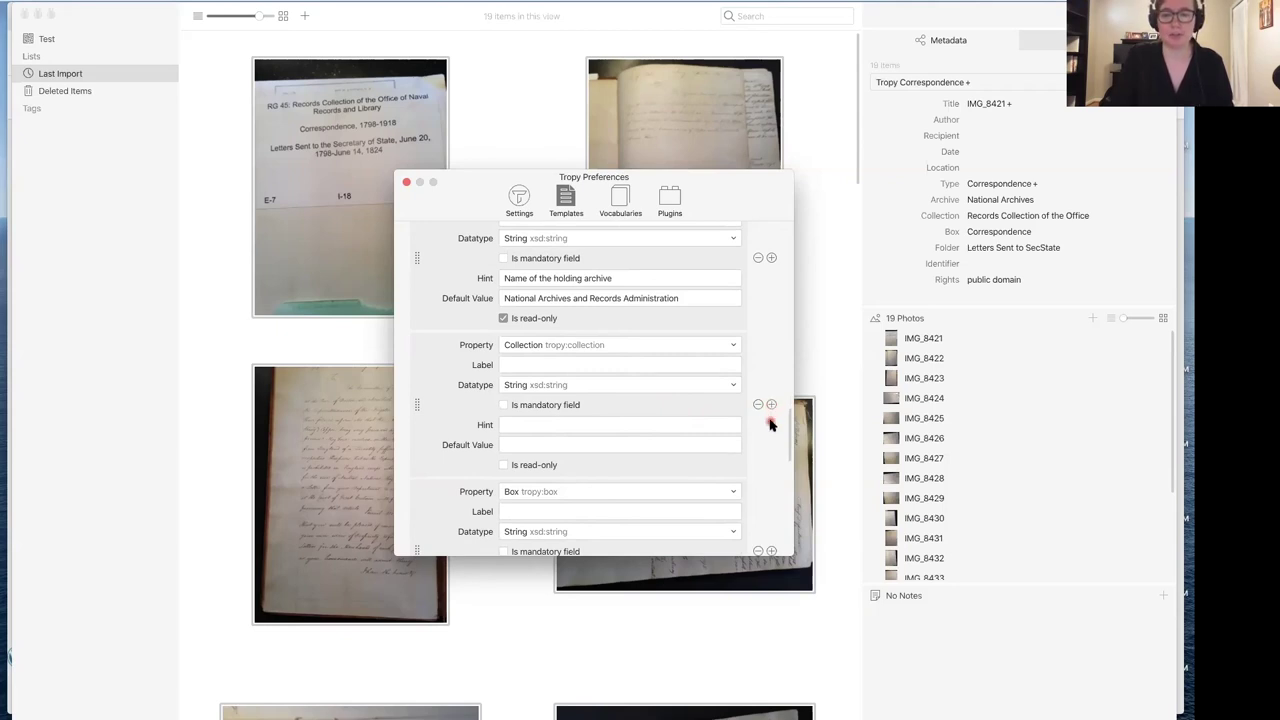
{"action": "left_click", "coordinate": [770, 405]}
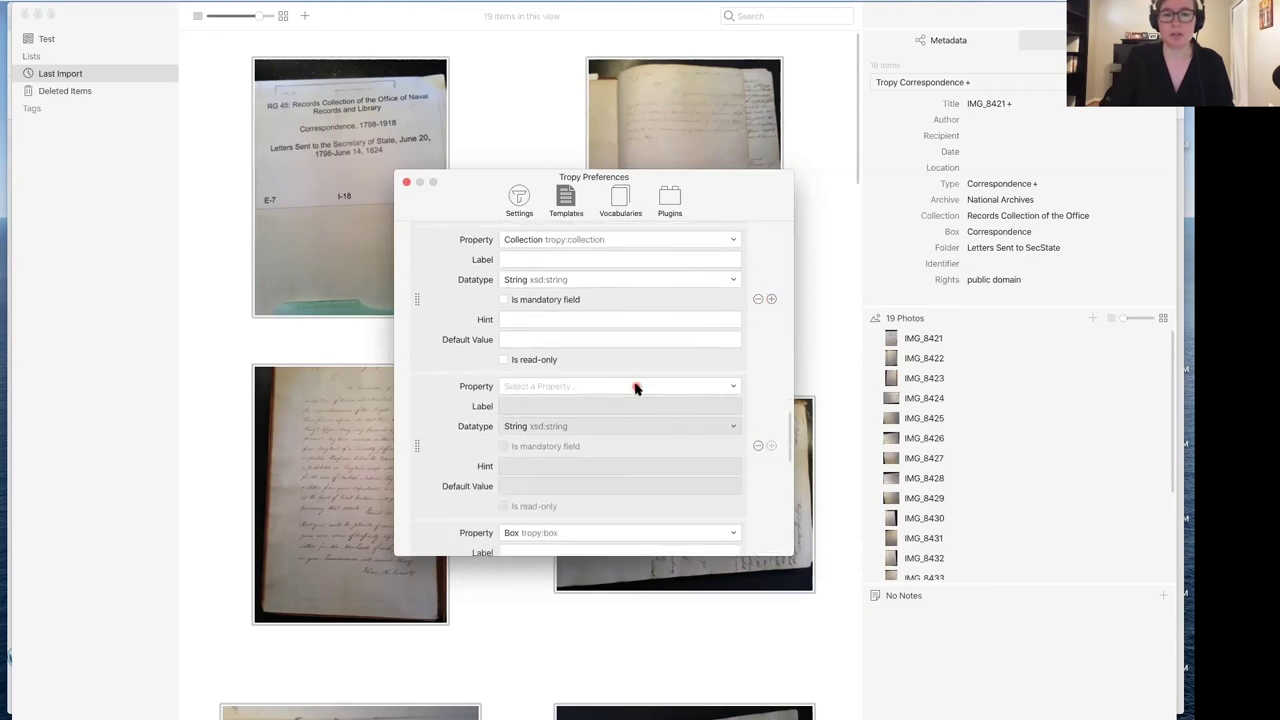
{"action": "left_click", "coordinate": [732, 386]}
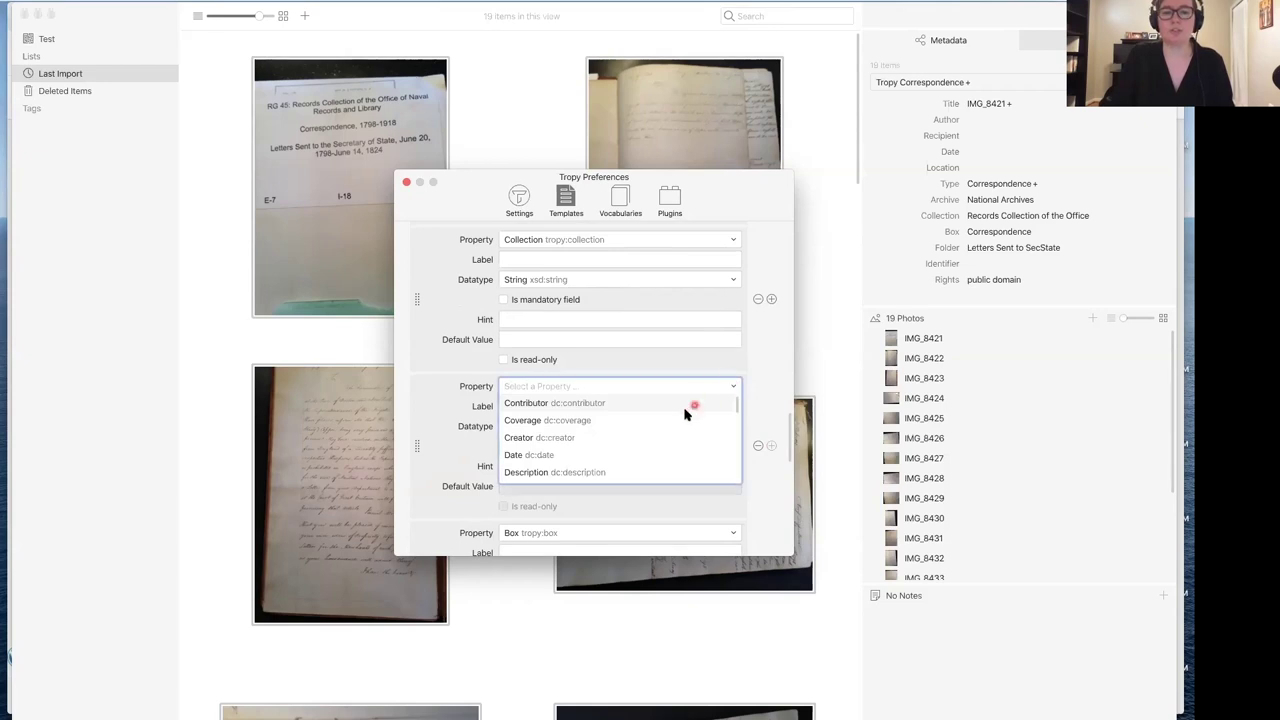
{"action": "left_click", "coordinate": [652, 474]}
{"action": "left_click", "coordinate": [630, 405]}
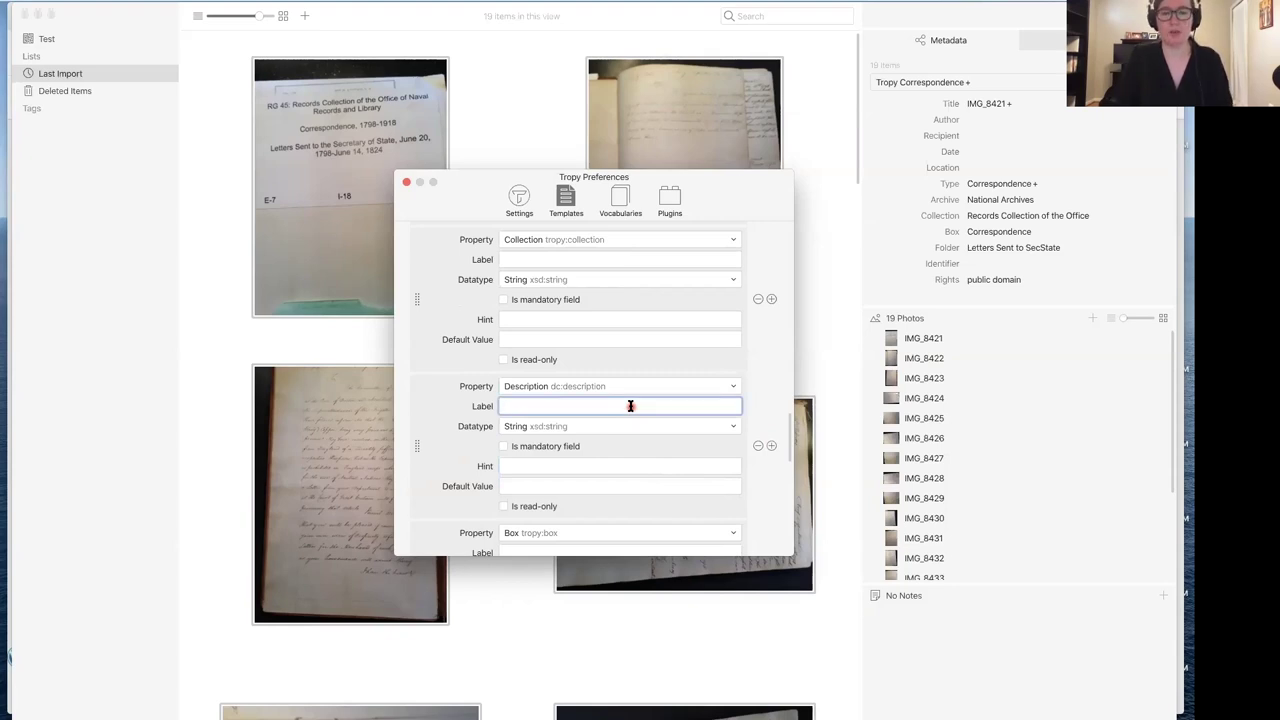
{"action": "type", "text": "Record"}
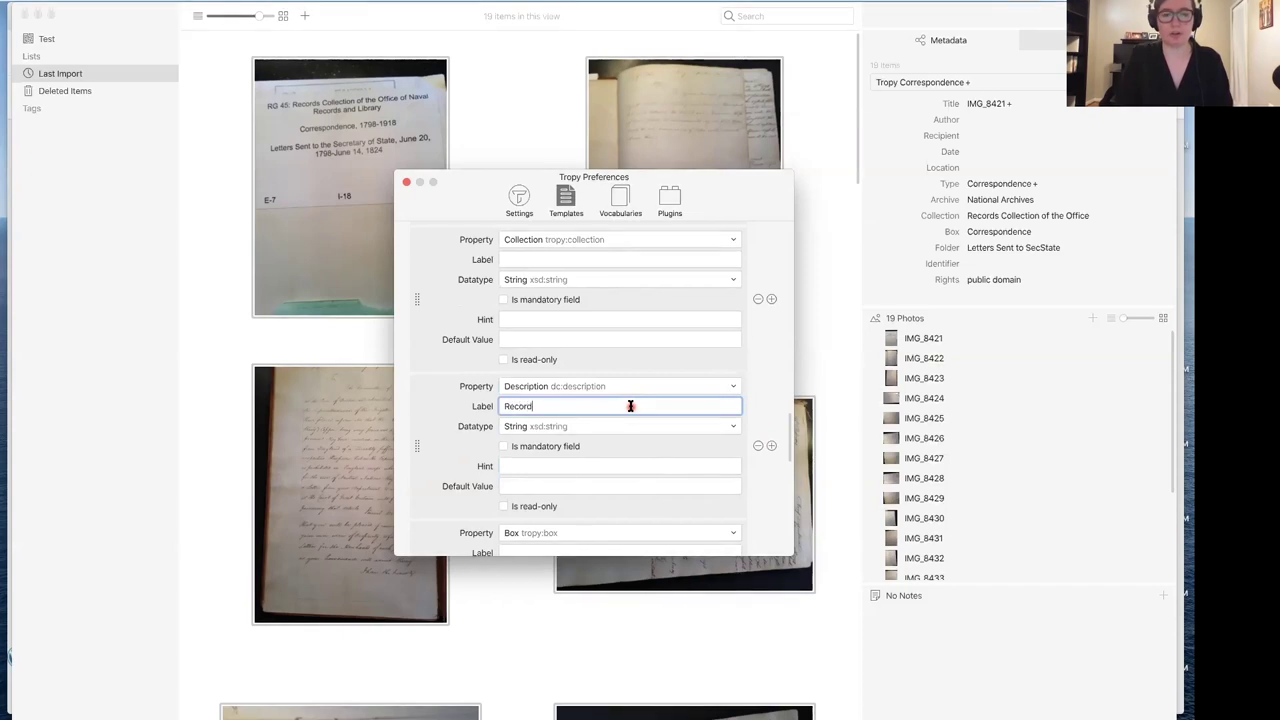
{"action": "type", "text": " Group"}
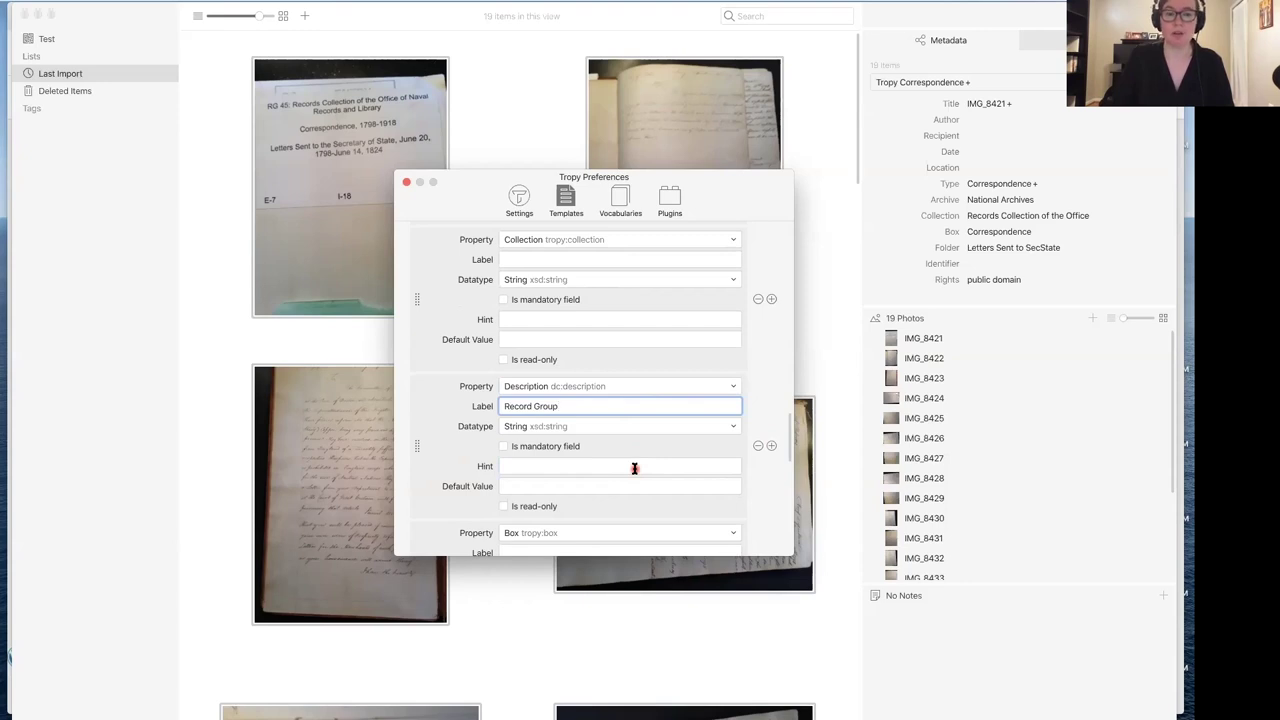
{"action": "left_click", "coordinate": [754, 477]}
Close the preferences and apply the NARA Correspondence template to the selected items.
{"action": "scroll", "coordinate": [754, 477], "scroll_direction": "down", "scroll_amount": 5}
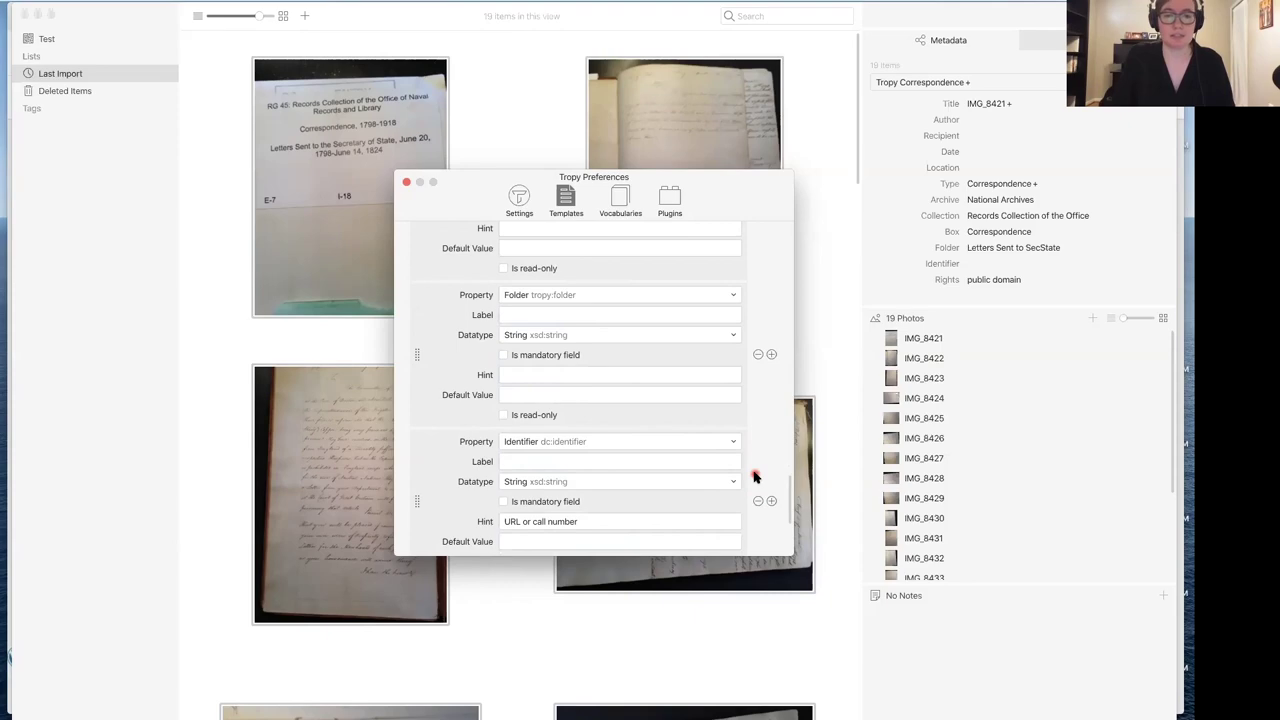
{"action": "scroll", "coordinate": [754, 477], "scroll_direction": "up", "scroll_amount": 15}
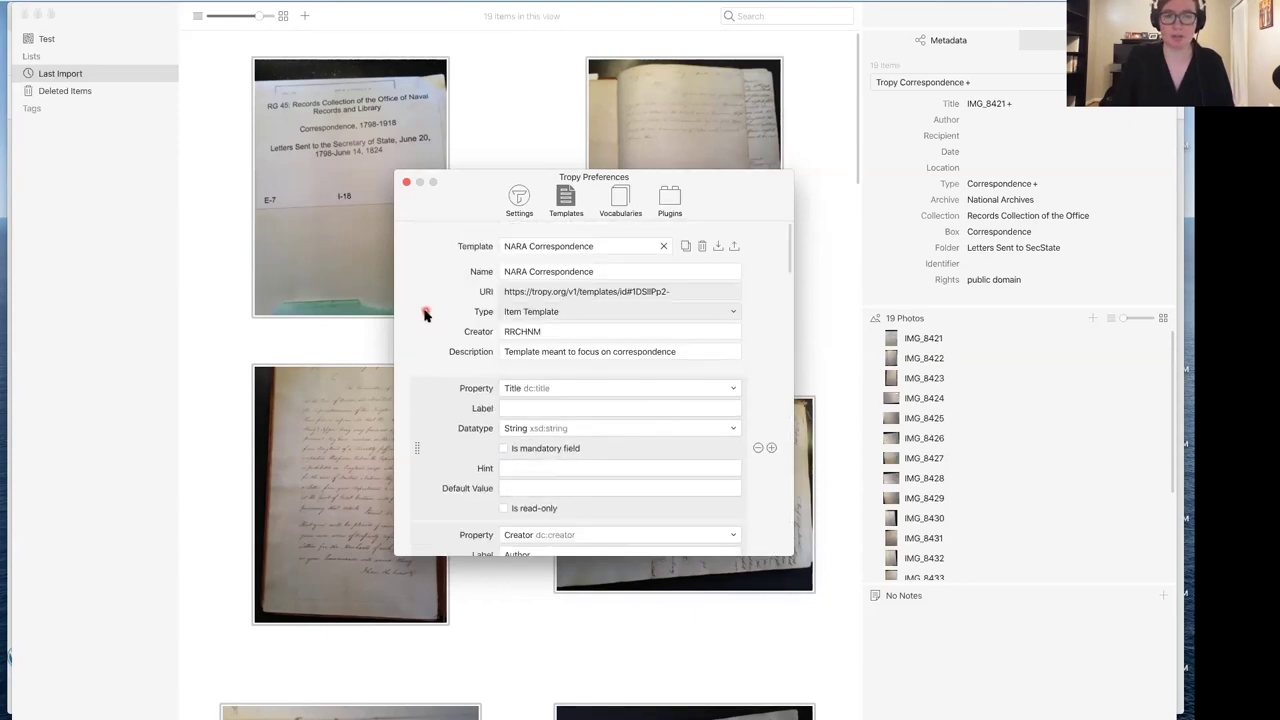
{"action": "left_click", "coordinate": [407, 183]}
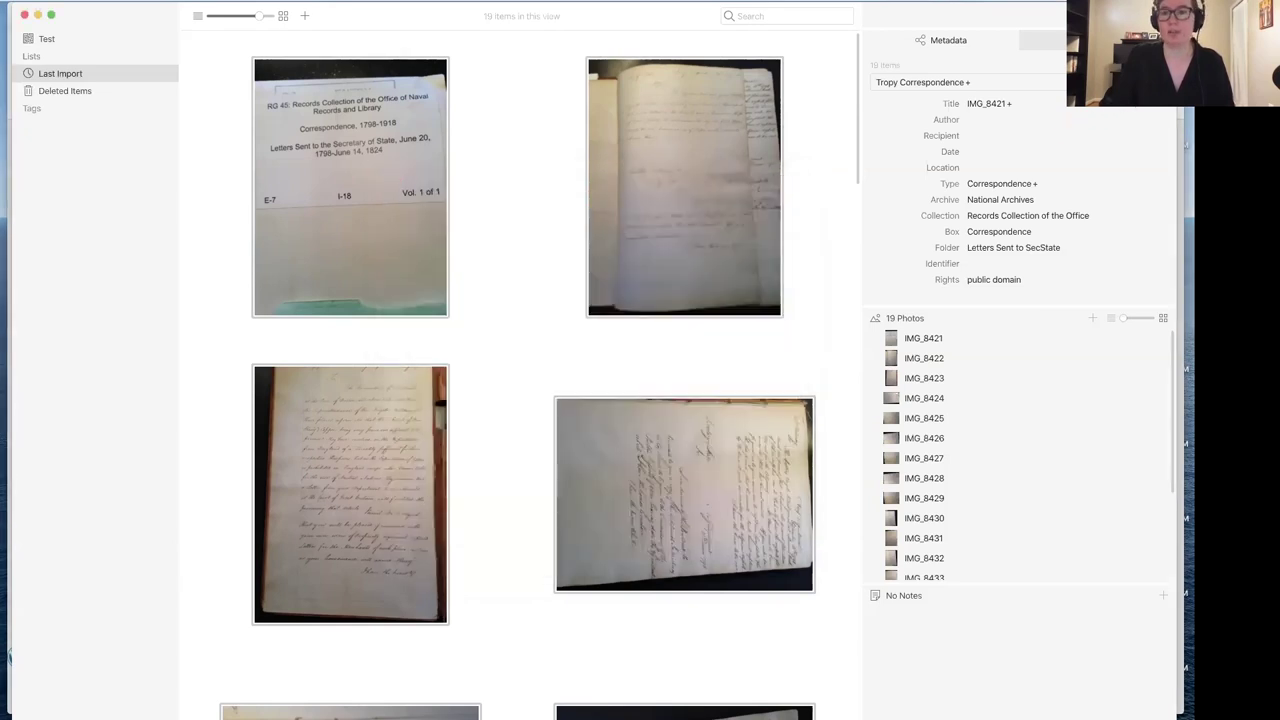
{"action": "left_click", "coordinate": [922, 82]}
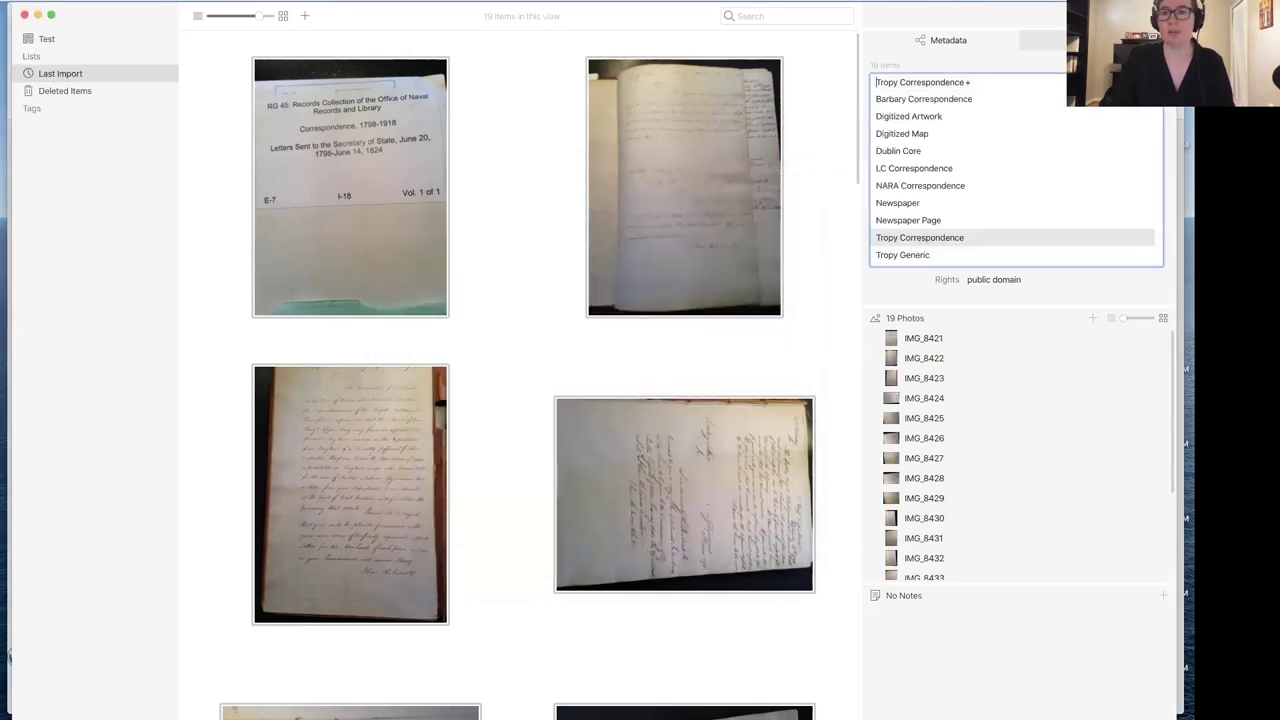
{"action": "left_click", "coordinate": [979, 190]}
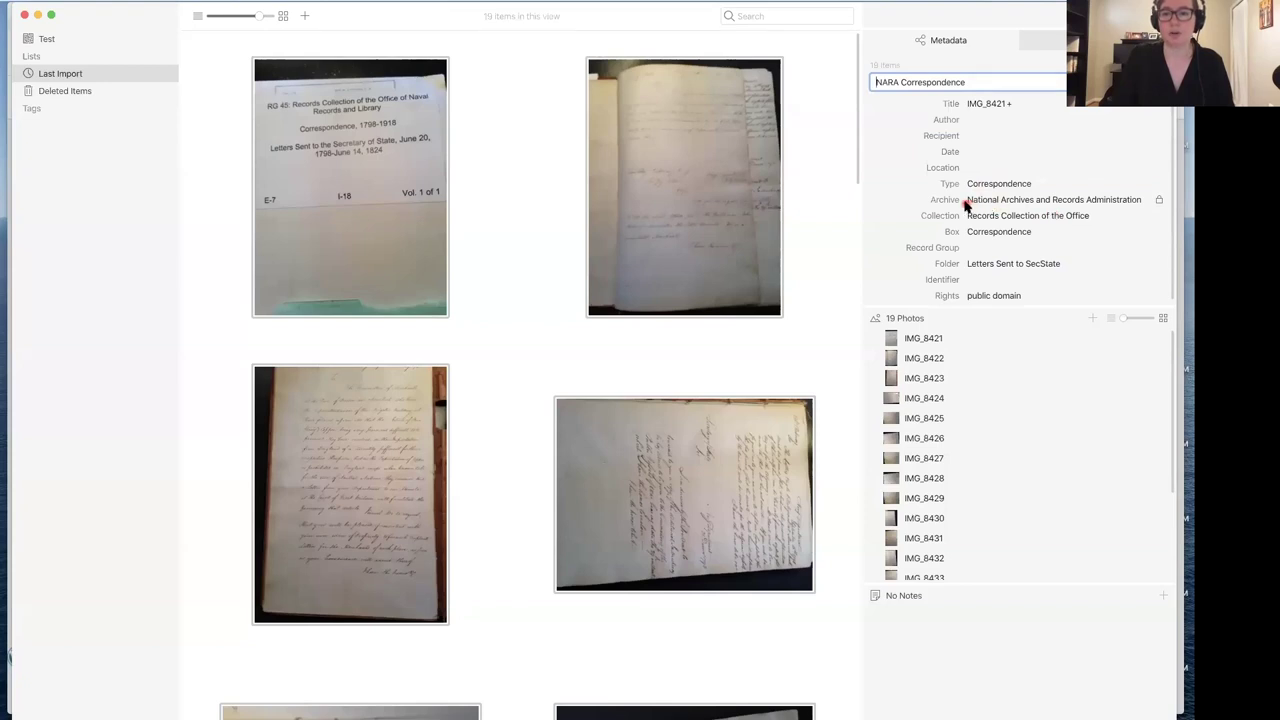
{"action": "left_click", "coordinate": [1106, 200]}
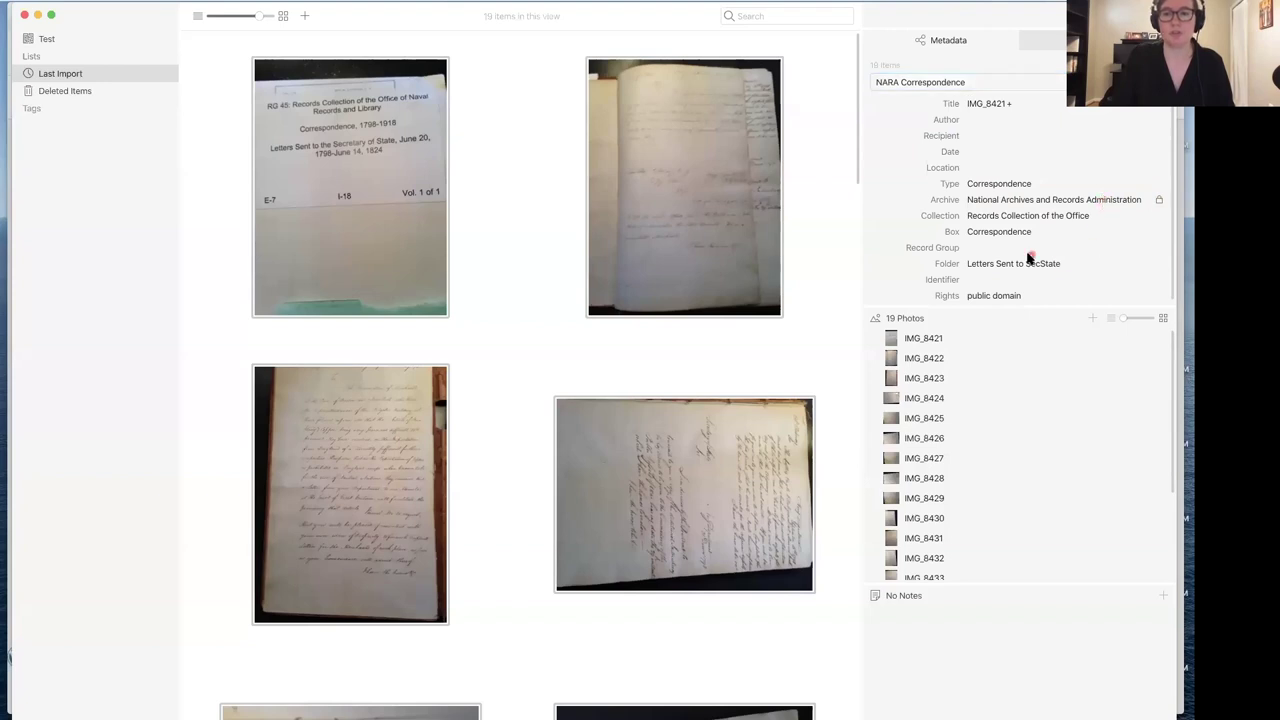
Set the Record Group of the selected items to 45.
{"action": "left_click", "coordinate": [981, 248]}
{"action": "type", "text": "45"}
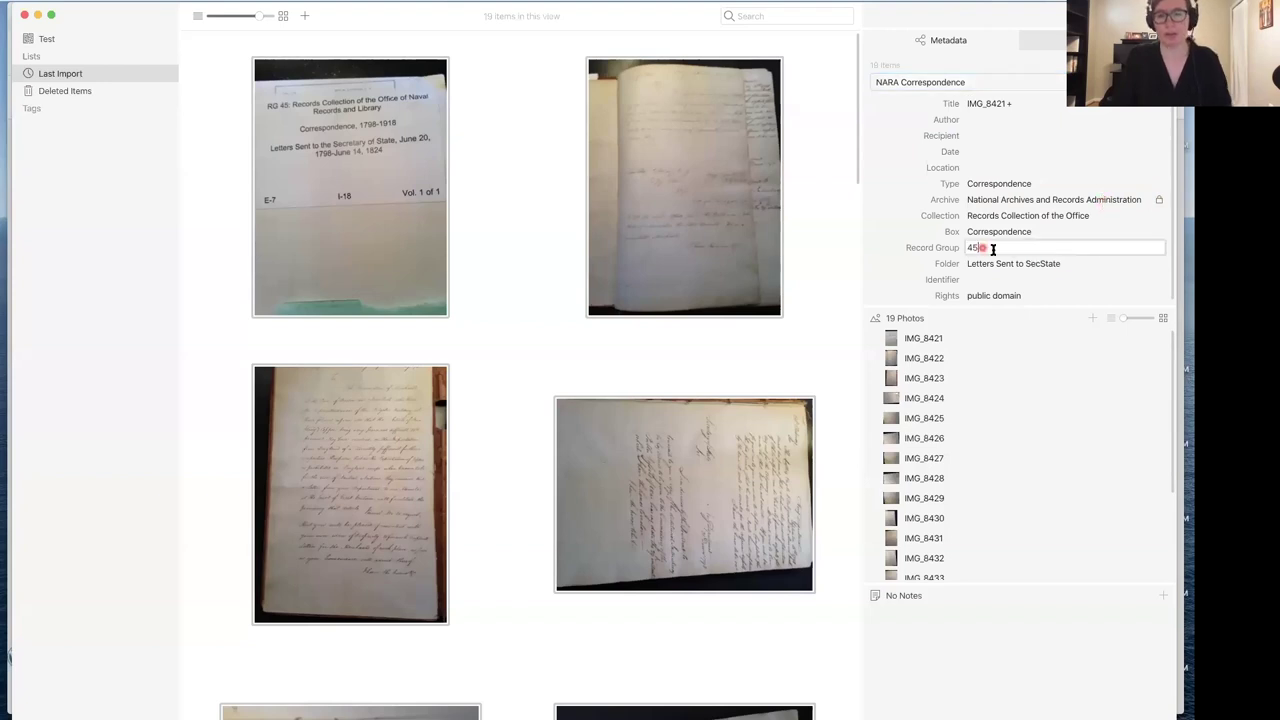
{"action": "key", "text": "Return"}
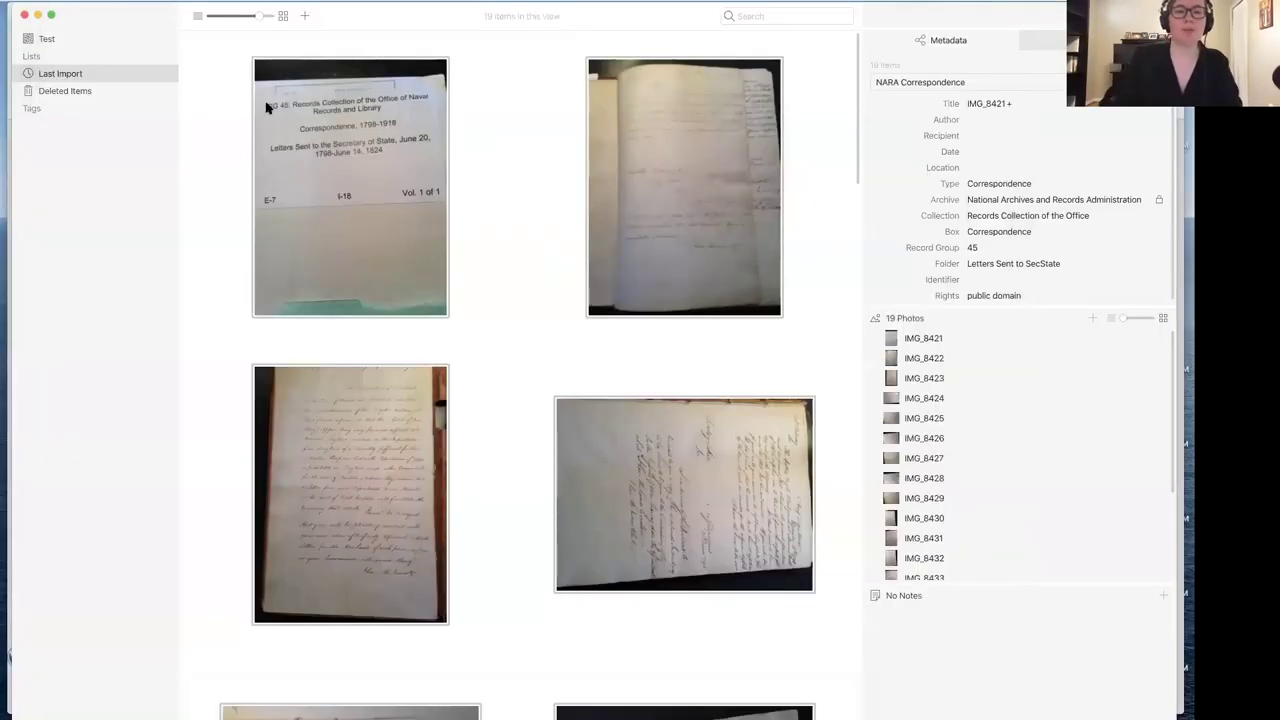
Show the imported items as a list and select only IMG_8421.
{"action": "left_click", "coordinate": [197, 17]}
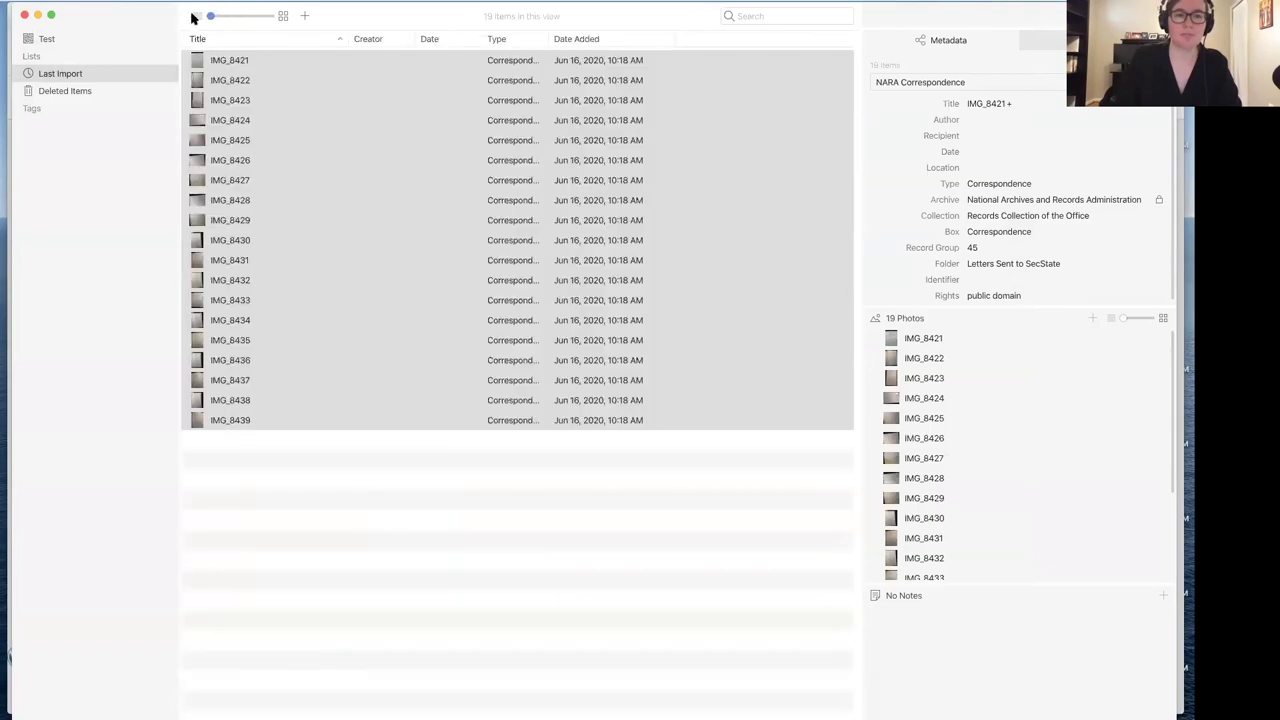
{"action": "left_click", "coordinate": [460, 216]}
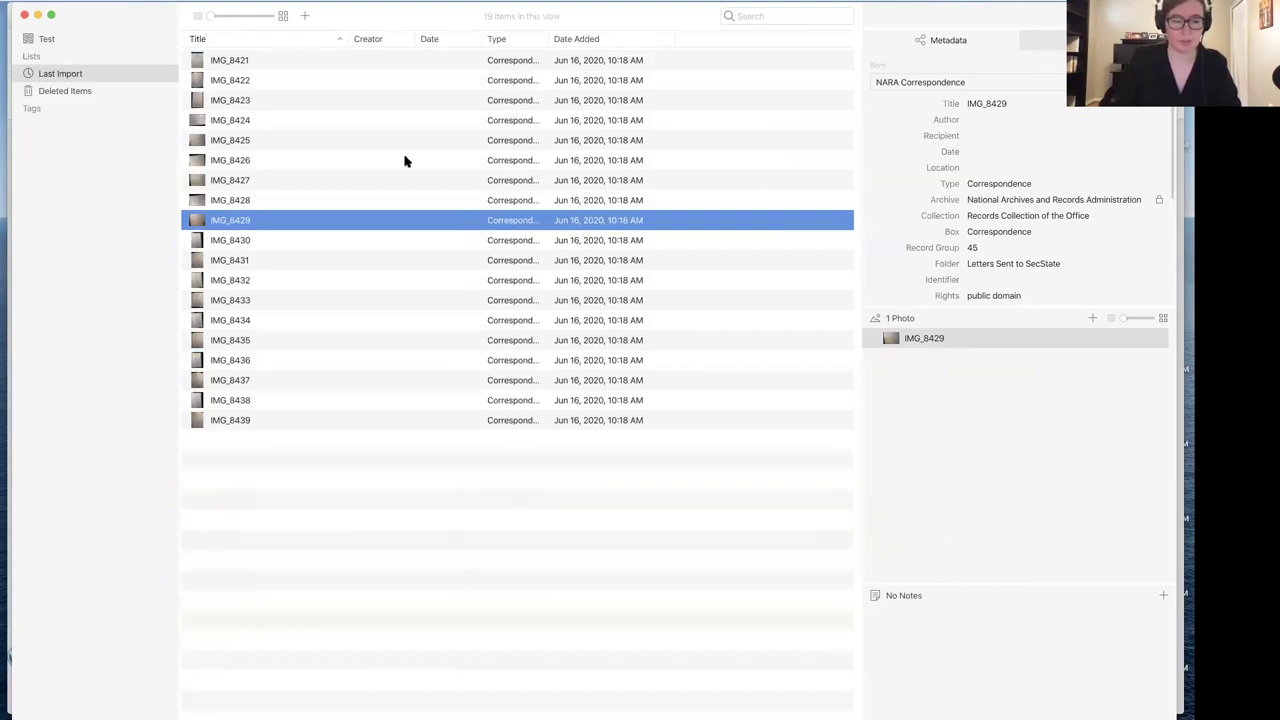
{"action": "left_click", "coordinate": [286, 62]}
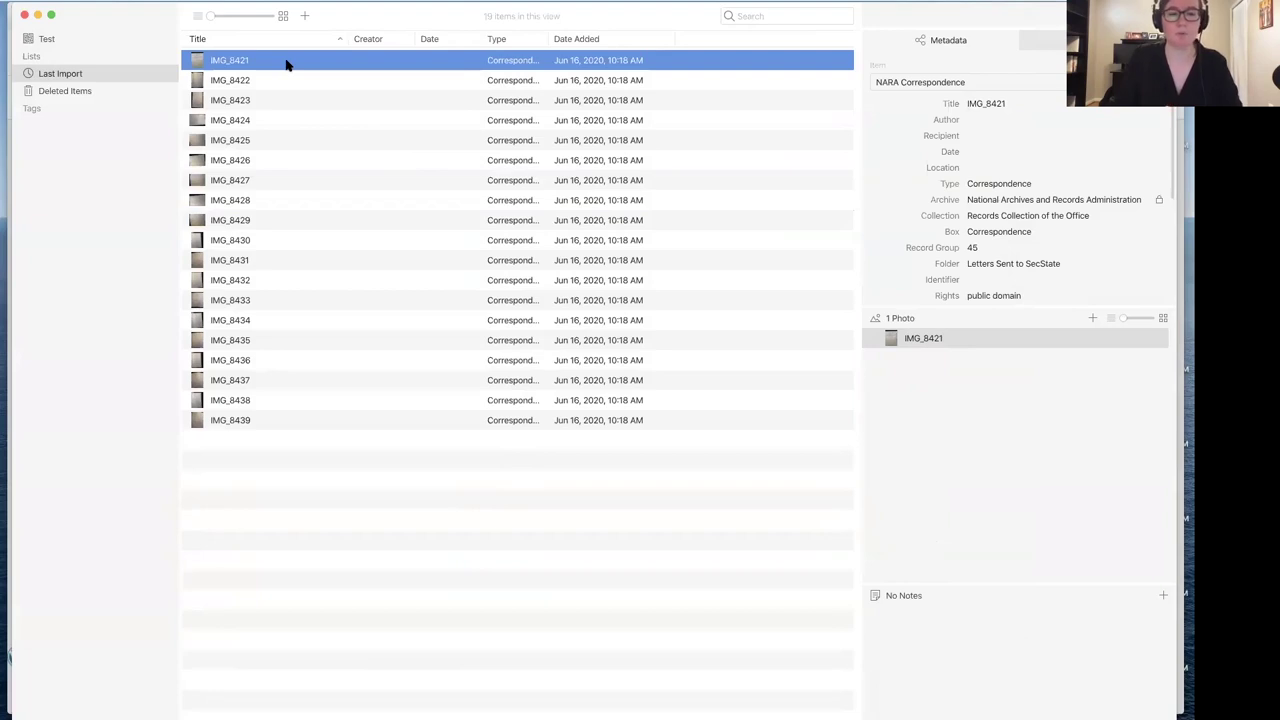
Preview the photos of IMG_8428 and IMG_8429 at large size, closing each preview after viewing.
{"action": "left_click", "coordinate": [310, 202]}
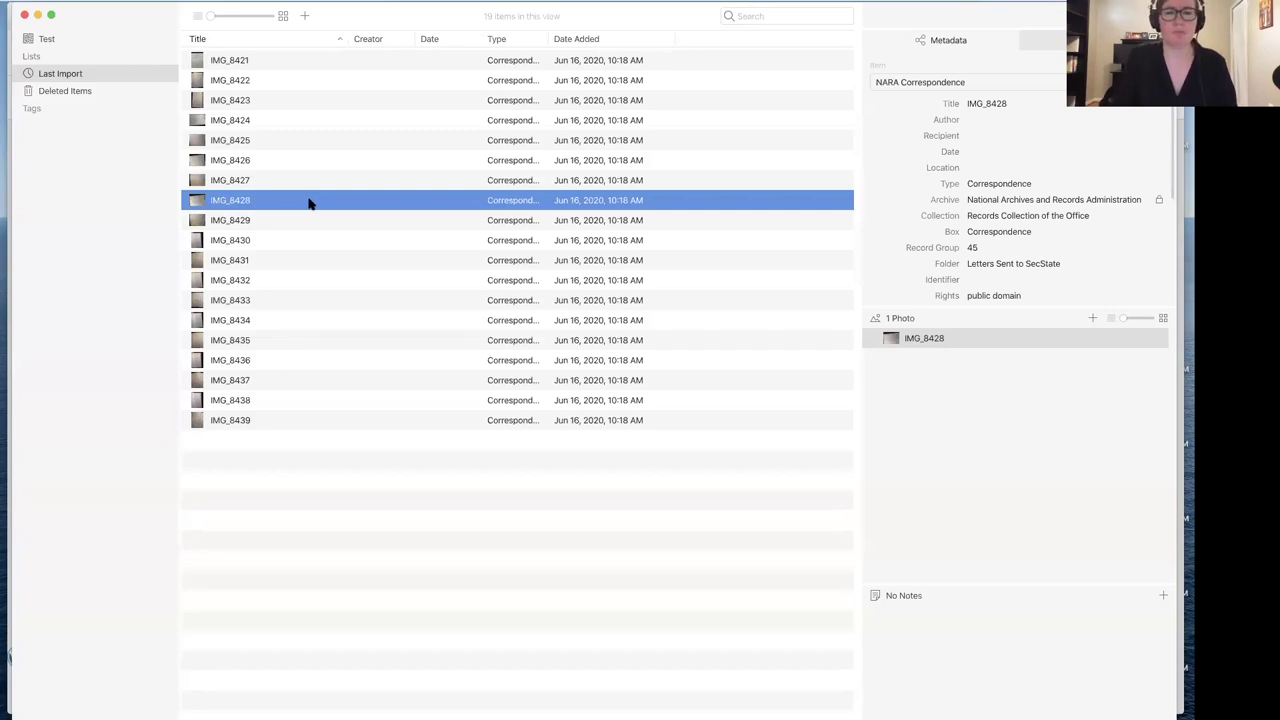
{"action": "key", "text": "space"}
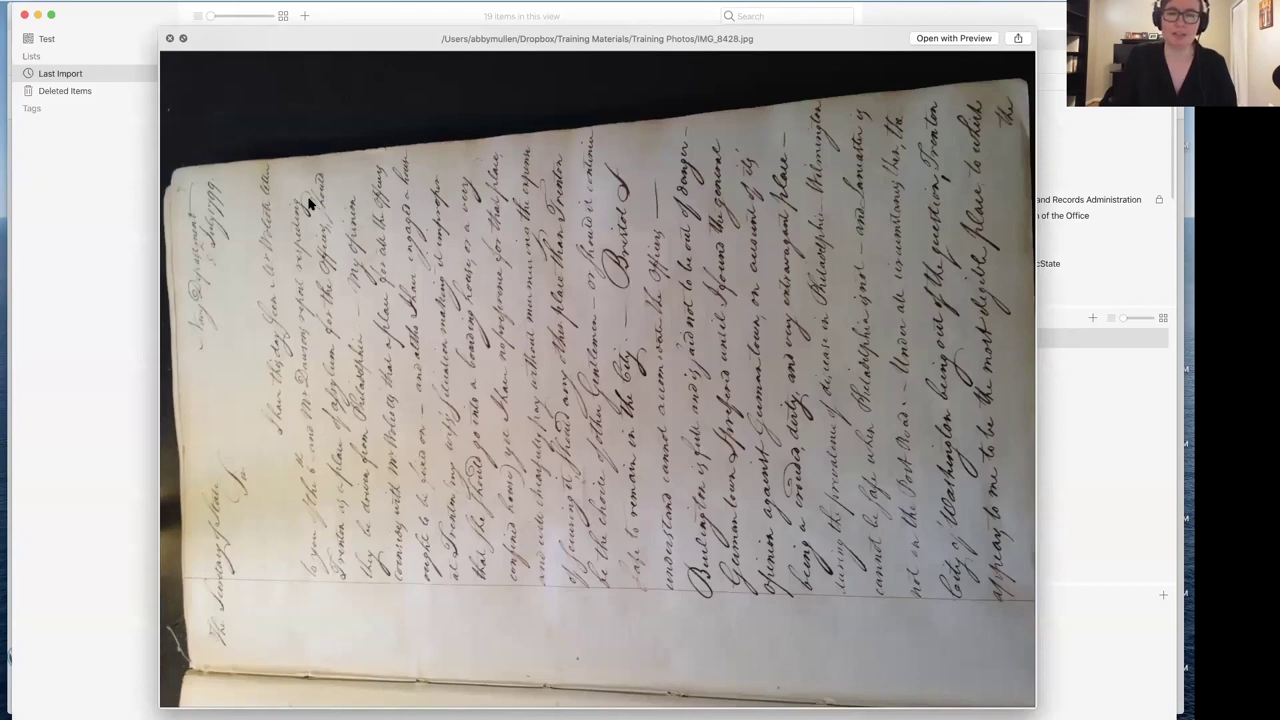
{"action": "key", "text": "space"}
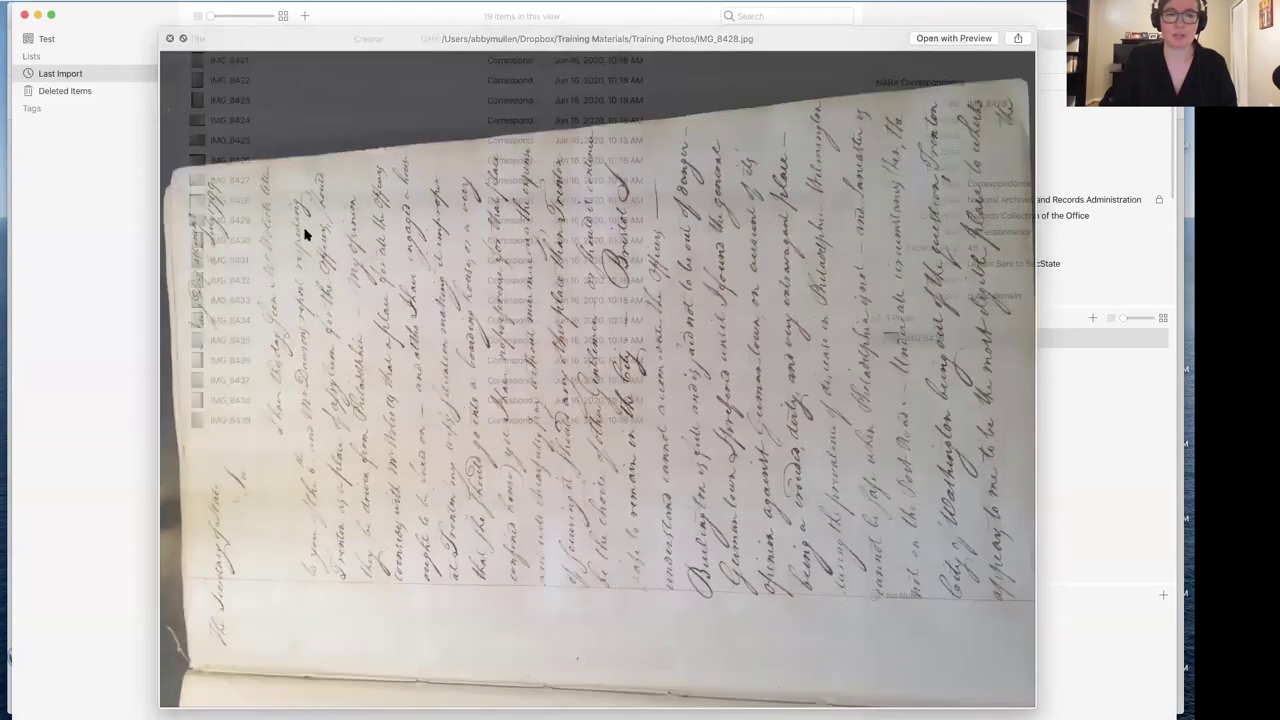
{"action": "left_click", "coordinate": [307, 222]}
{"action": "key", "text": "space"}
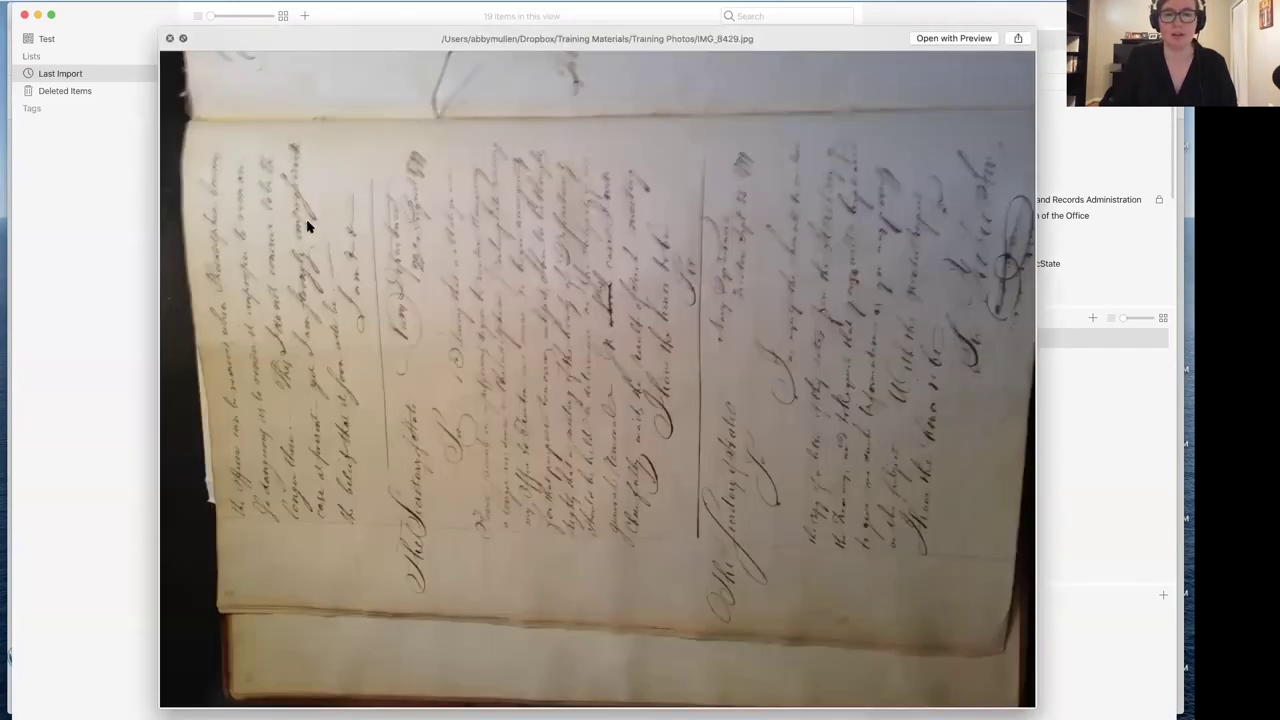
{"action": "key", "text": "space"}
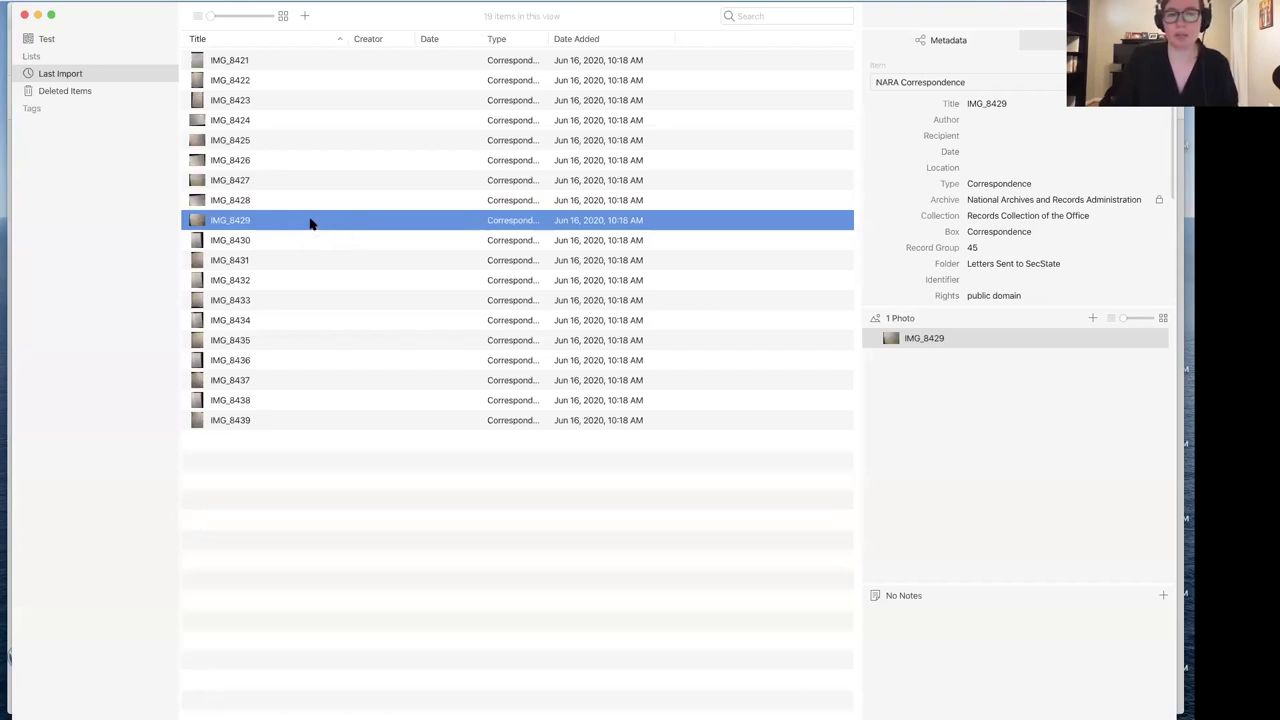
Merge item IMG_8429 into IMG_8428 and select each of the merged item's two photos in turn.
{"action": "left_click_drag", "start_coordinate": [310, 222], "coordinate": [310, 205]}
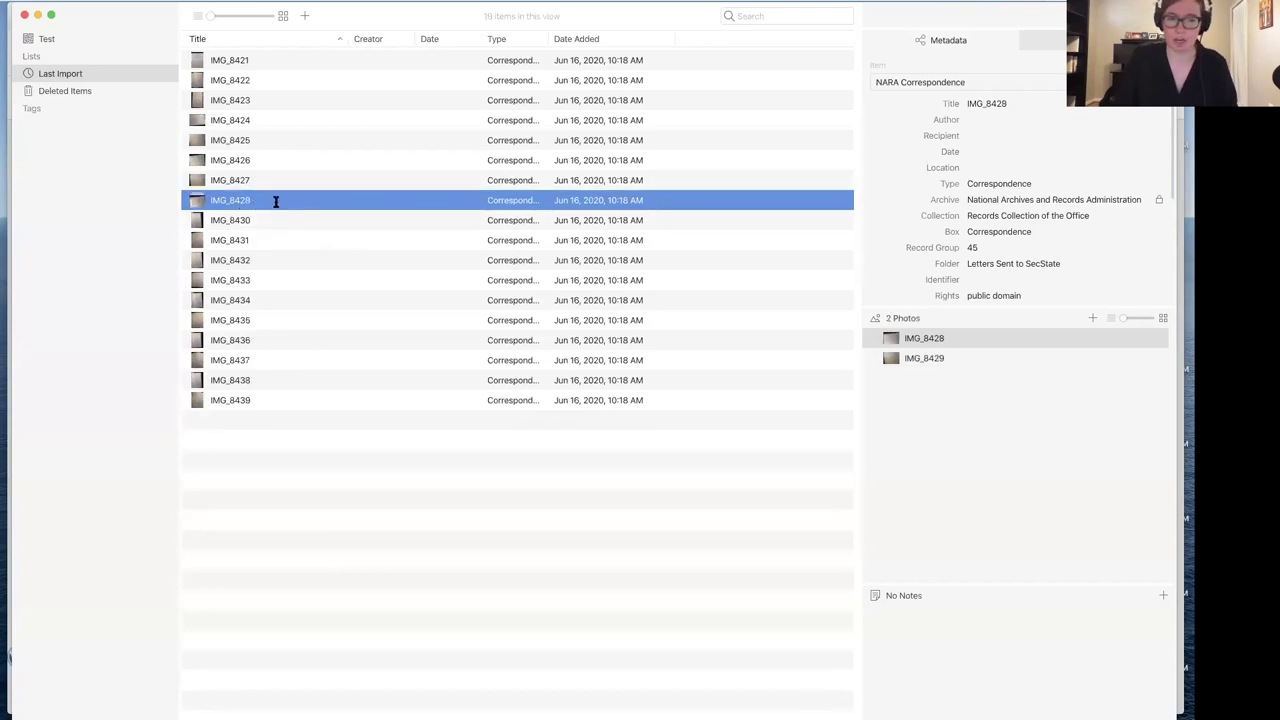
{"action": "left_click", "coordinate": [277, 202]}
{"action": "left_click", "coordinate": [376, 203]}
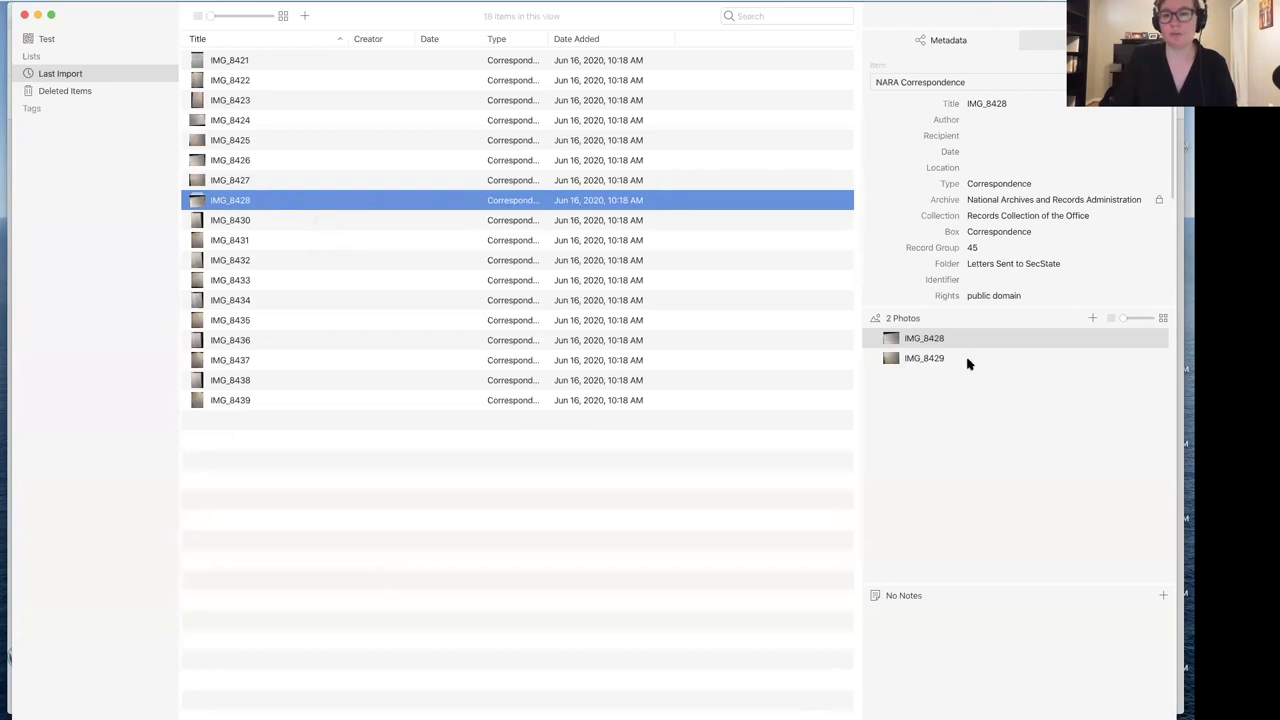
{"action": "left_click", "coordinate": [913, 360]}
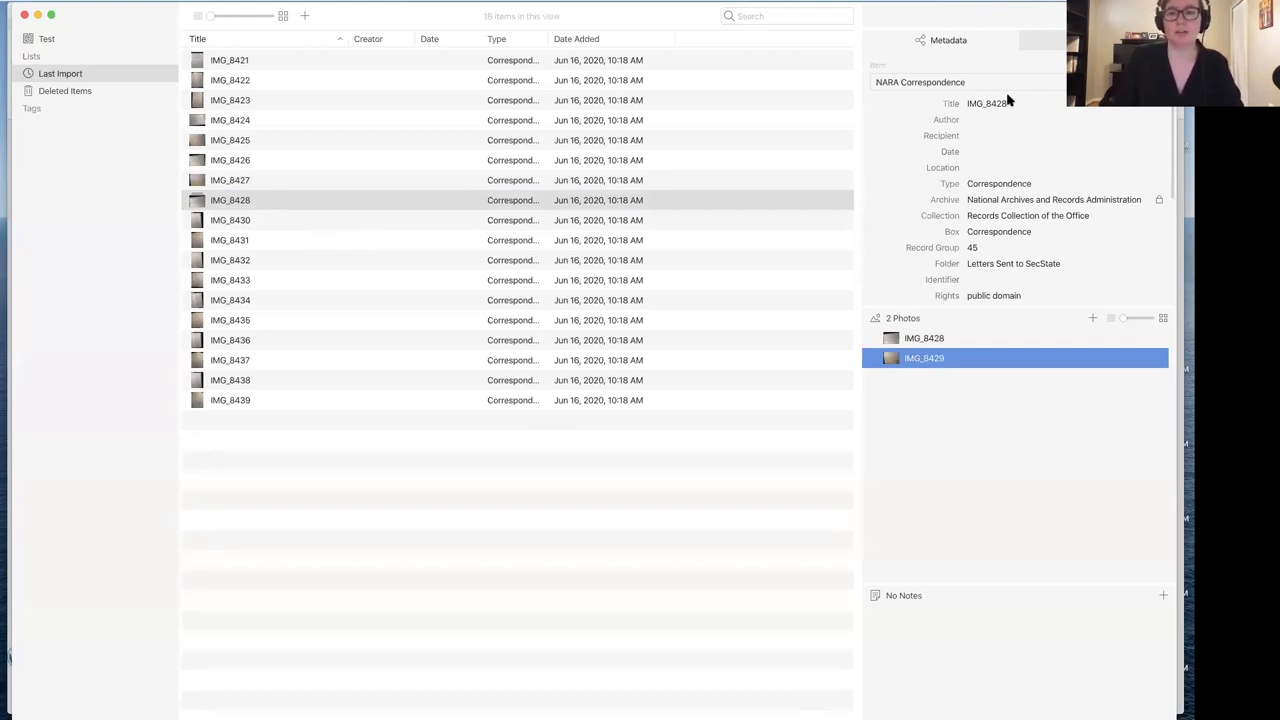
{"action": "left_click", "coordinate": [933, 342]}
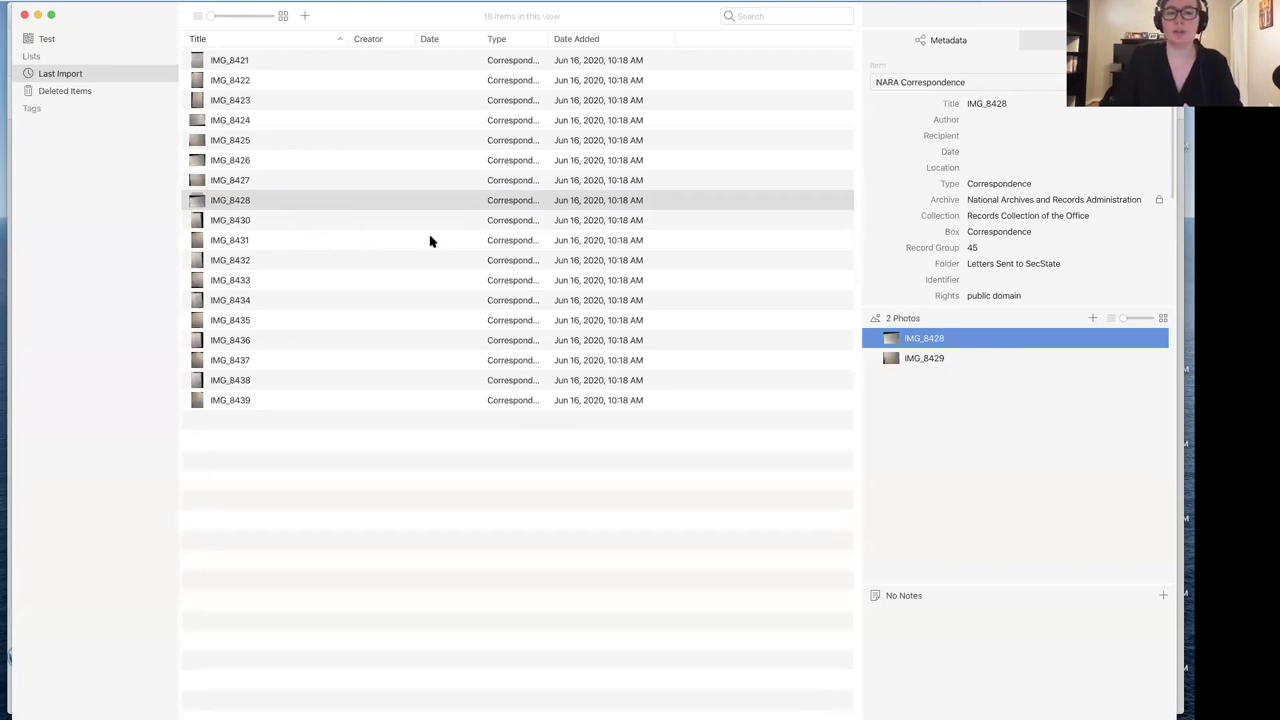
Open the merged item IMG_8428 for editing and move the window down to clear its toolbar.
{"action": "left_click", "coordinate": [320, 203]}
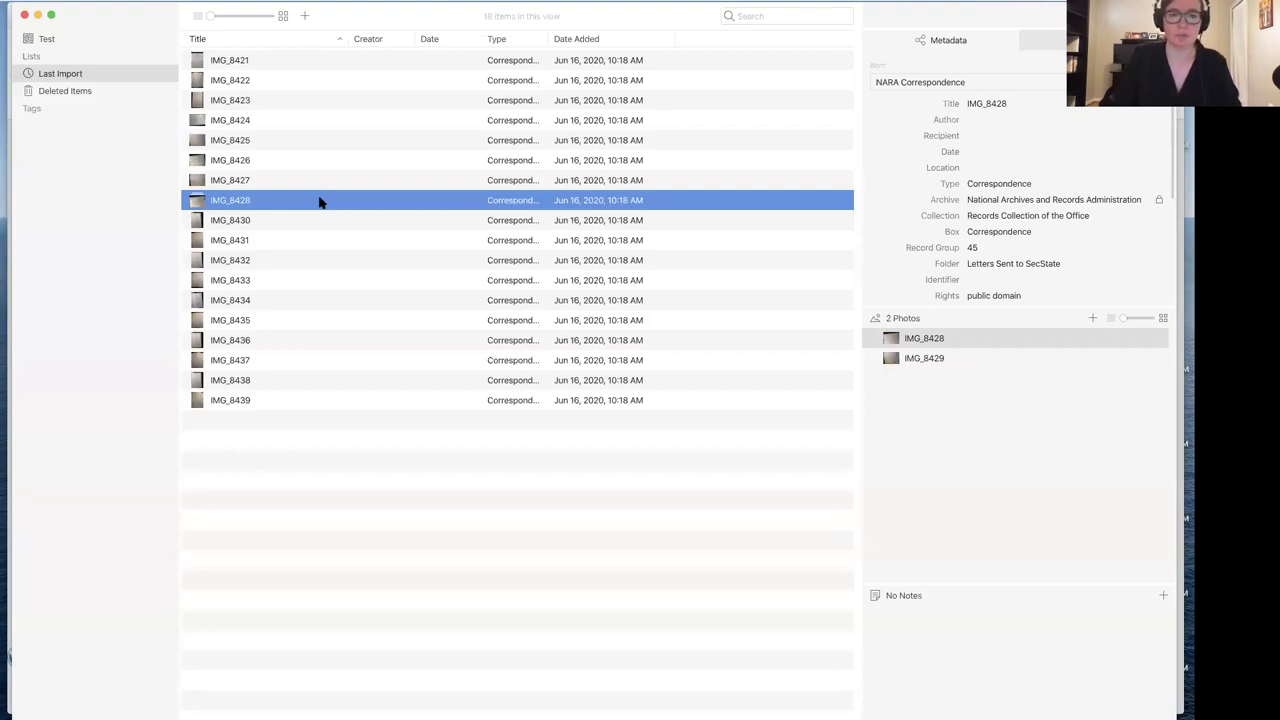
{"action": "double_click", "coordinate": [320, 203]}
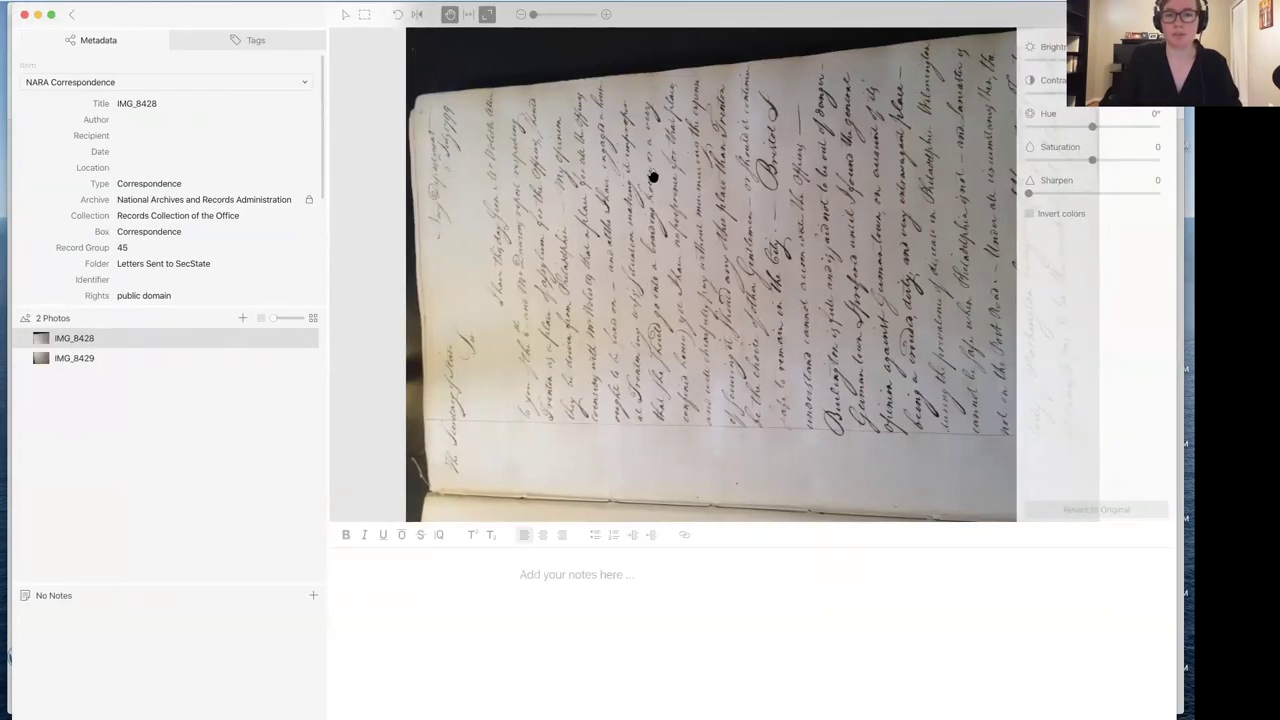
{"action": "left_click_drag", "start_coordinate": [811, 11], "coordinate": [813, 60]}
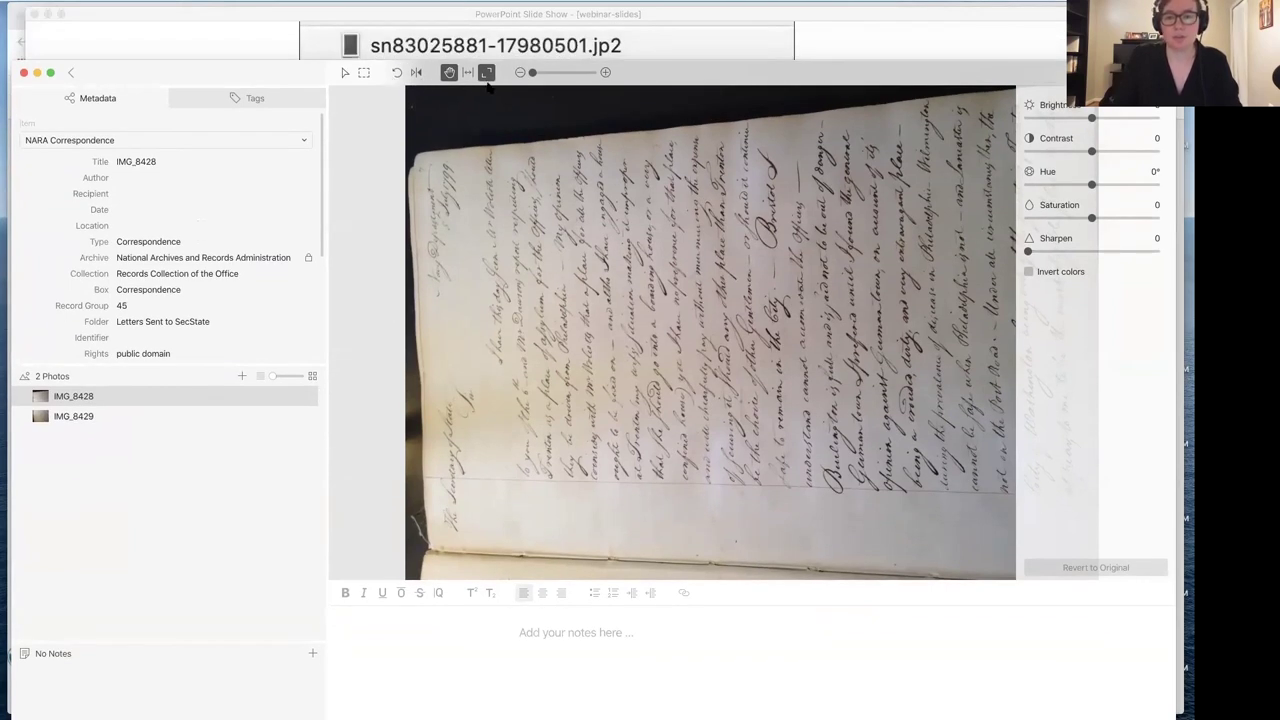
Rotate the IMG_8428 photo until its text is upright, mirror it and mirror it back, and fit the whole page in view.
{"action": "left_click", "coordinate": [397, 74]}
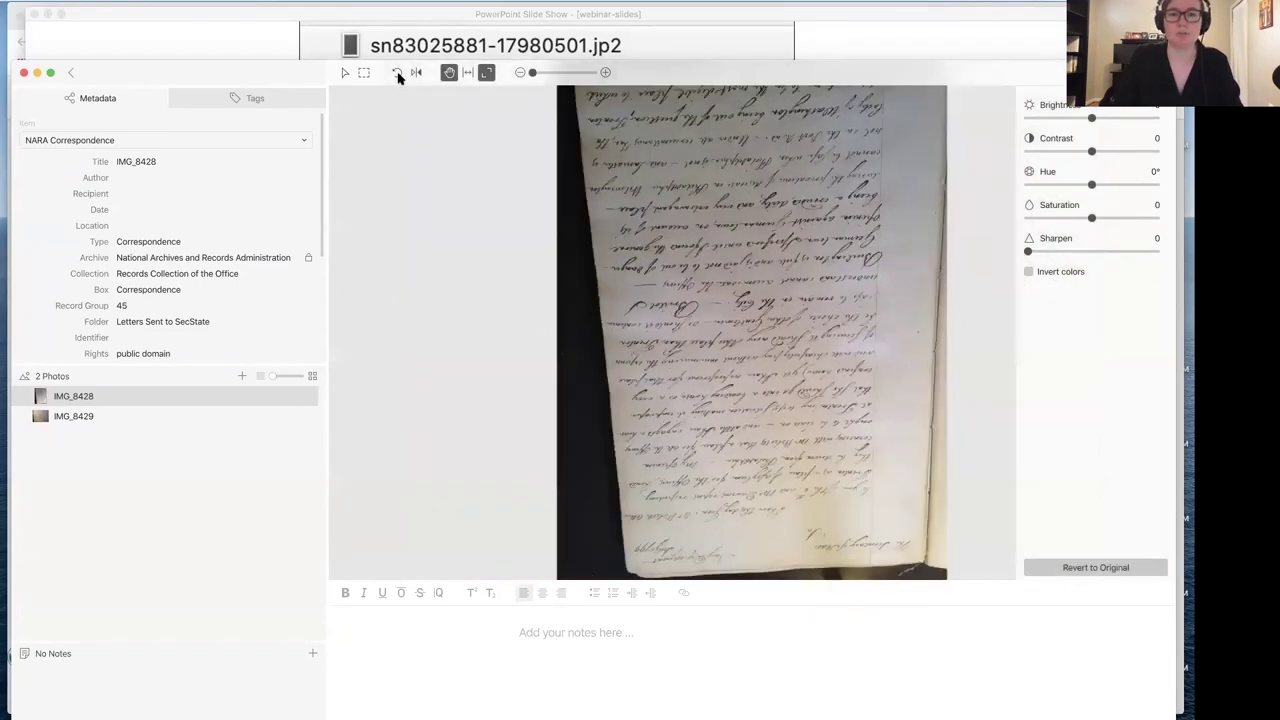
{"action": "left_click", "coordinate": [397, 74]}
{"action": "left_click", "coordinate": [397, 74]}
{"action": "left_click", "coordinate": [397, 74]}
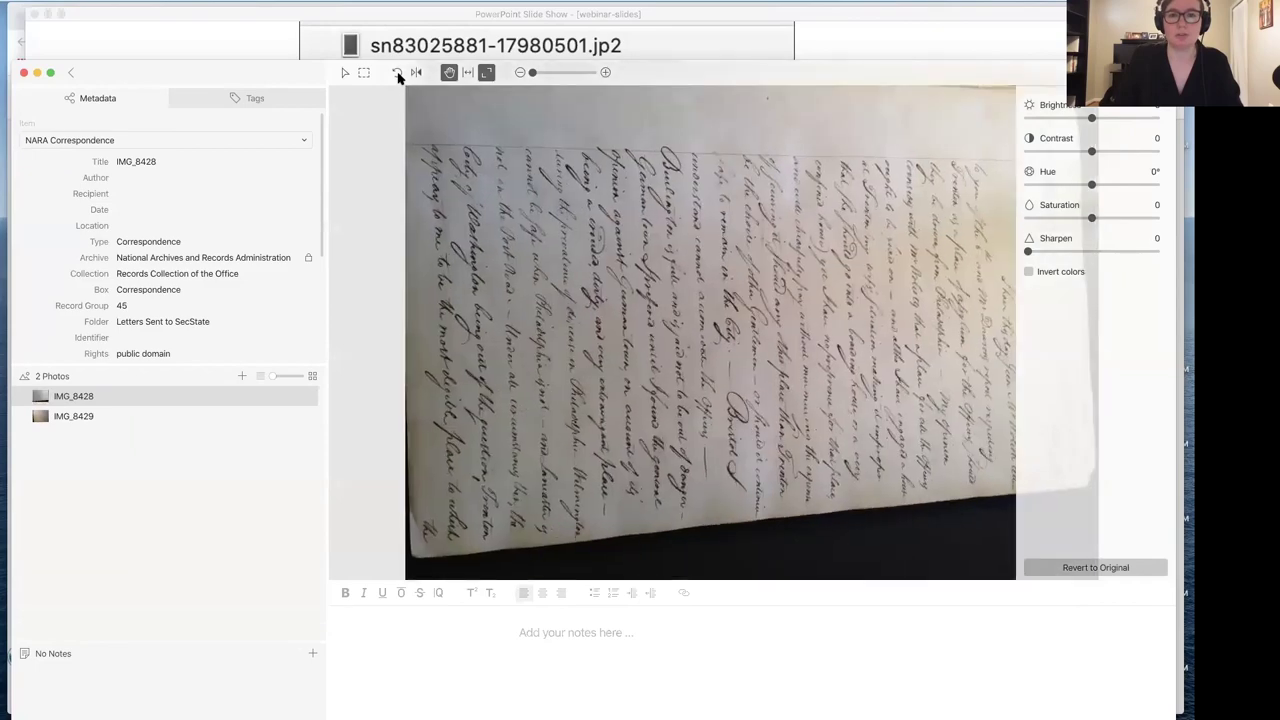
{"action": "left_click", "coordinate": [397, 74]}
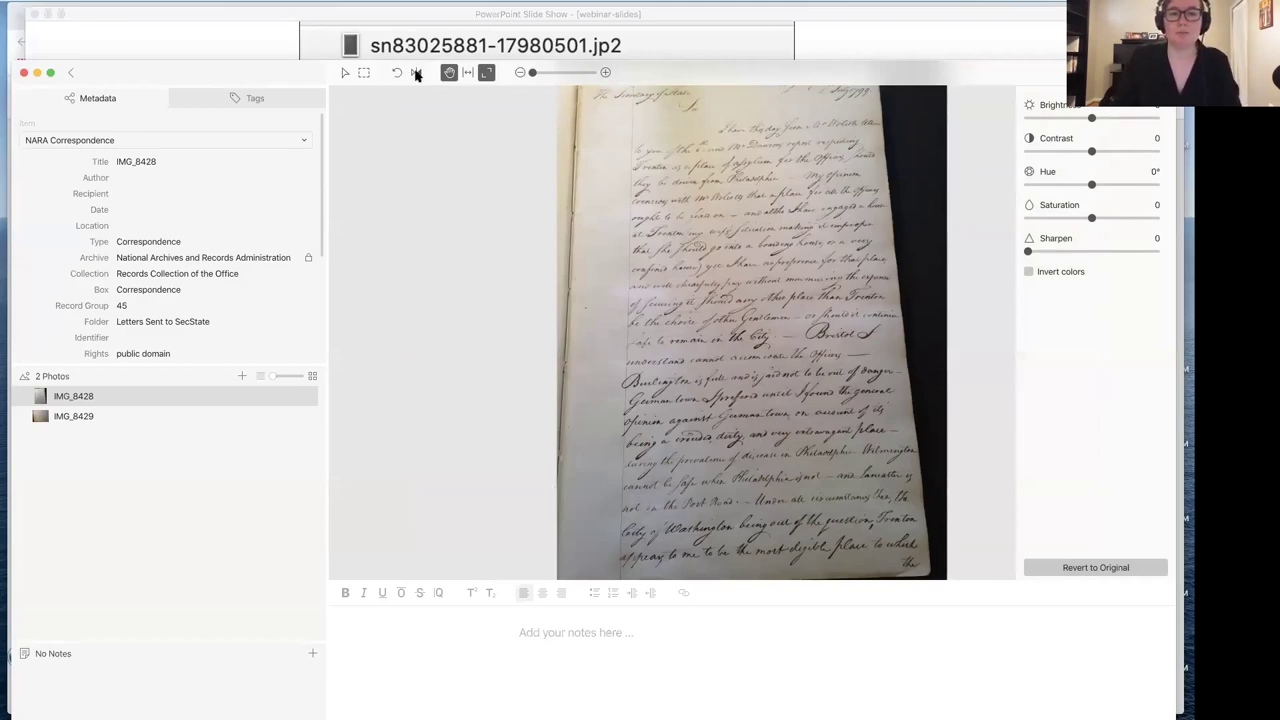
{"action": "left_click", "coordinate": [417, 75]}
{"action": "left_click", "coordinate": [417, 75]}
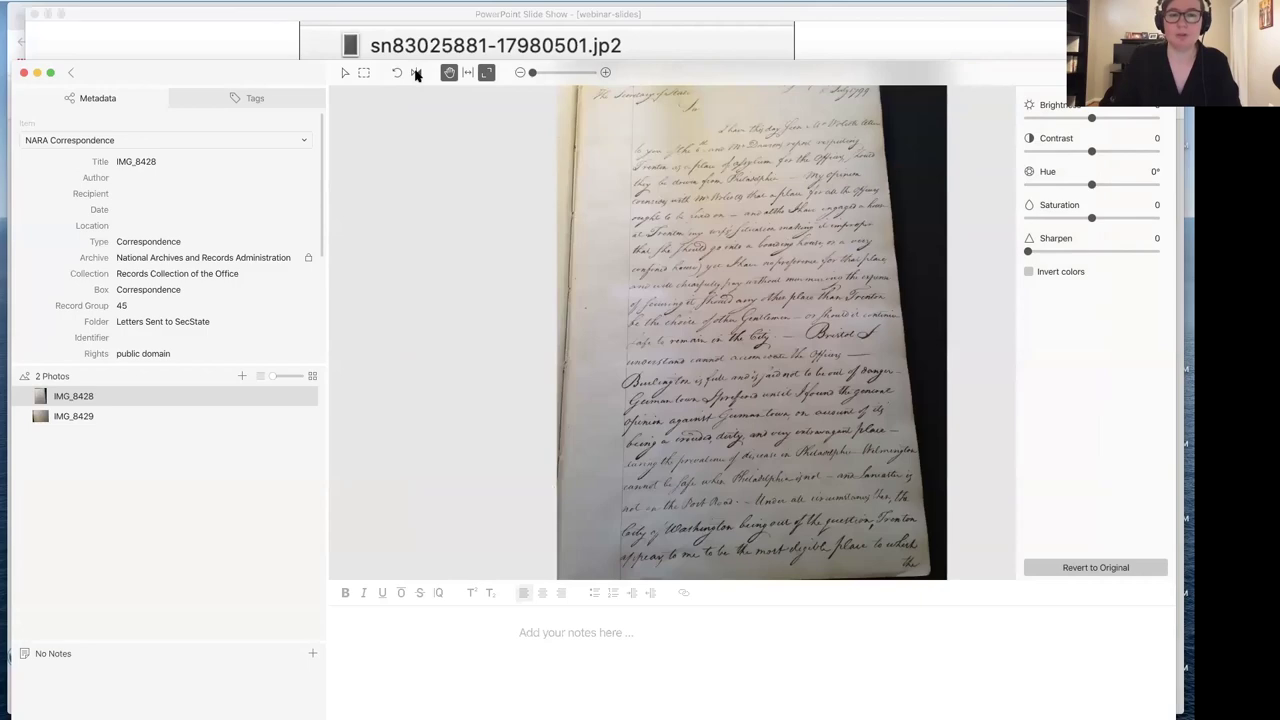
{"action": "mouse_move", "coordinate": [532, 72]}
{"action": "left_mouse_down"}
{"action": "mouse_move", "coordinate": [558, 73]}
{"action": "mouse_move", "coordinate": [524, 71]}
{"action": "left_mouse_up"}
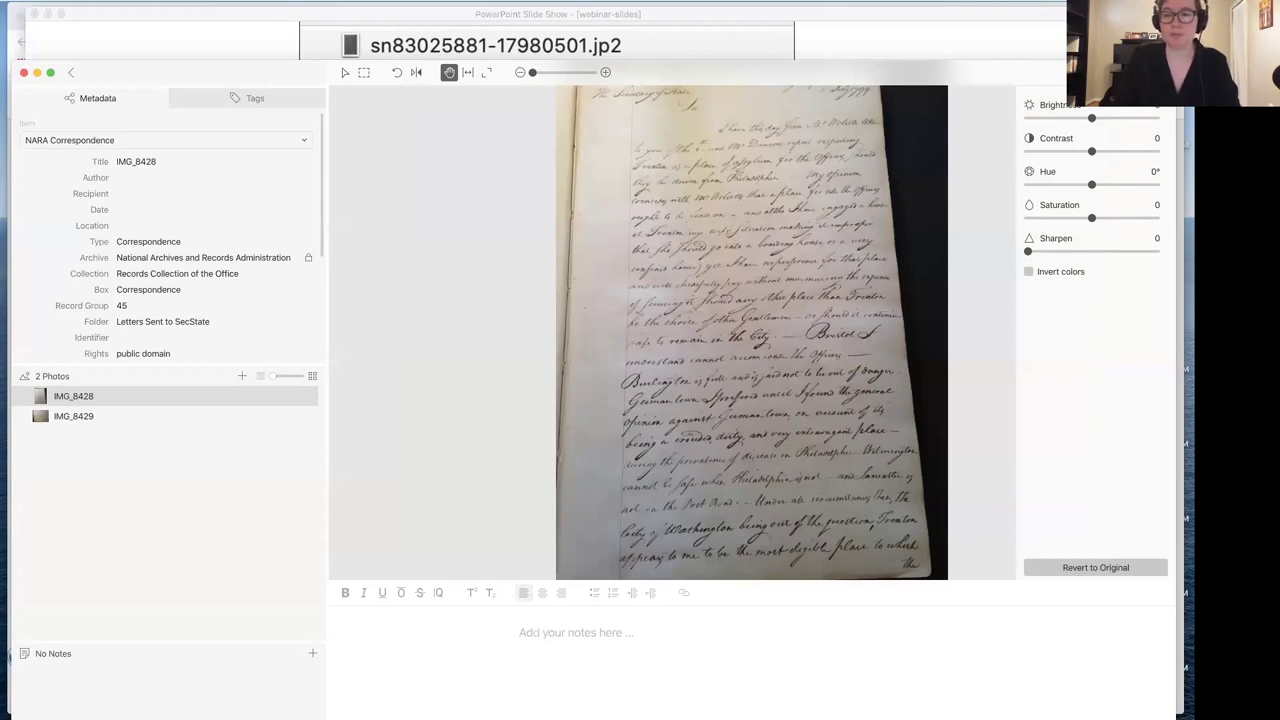
{"action": "key", "text": "Escape"}
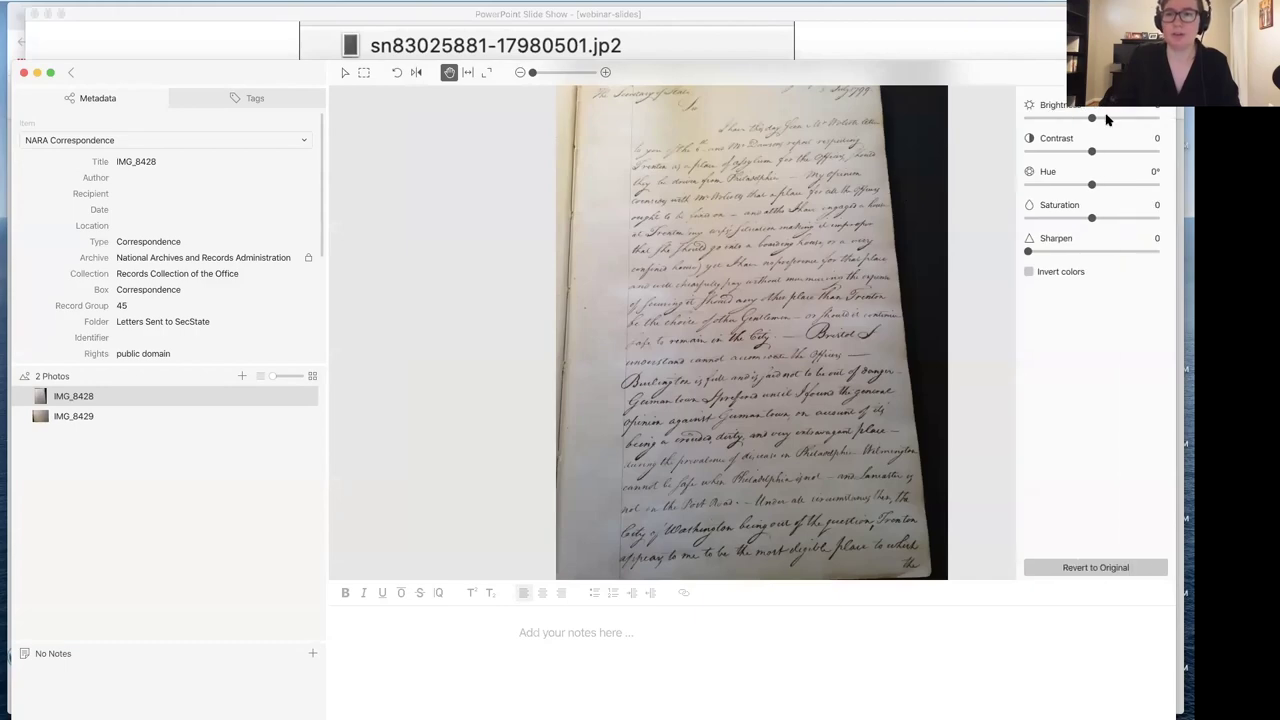
Try lower brightness, contrast 18, hue 4°, saturation -100, sharpening 35 and inverted colors on the IMG_8428 photo, and revert it to the original.
{"action": "left_click_drag", "start_coordinate": [1094, 118], "coordinate": [1000, 218]}
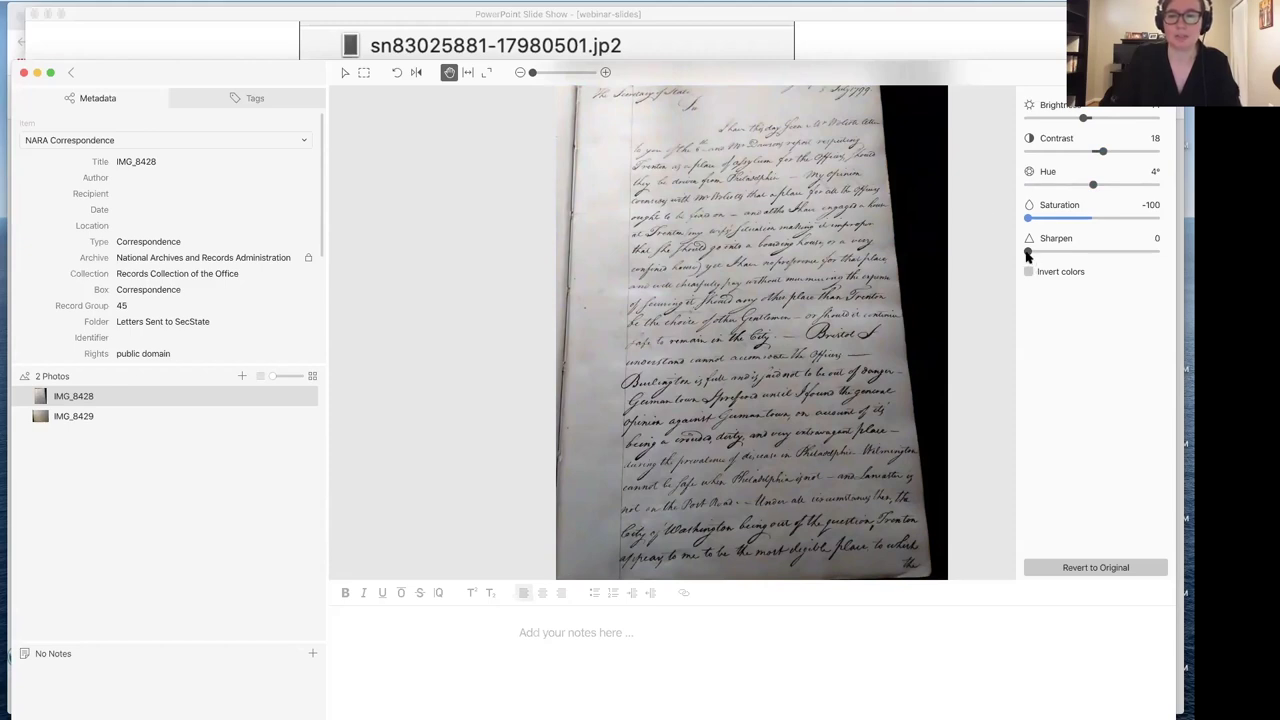
{"action": "left_click_drag", "start_coordinate": [1027, 255], "coordinate": [1050, 257]}
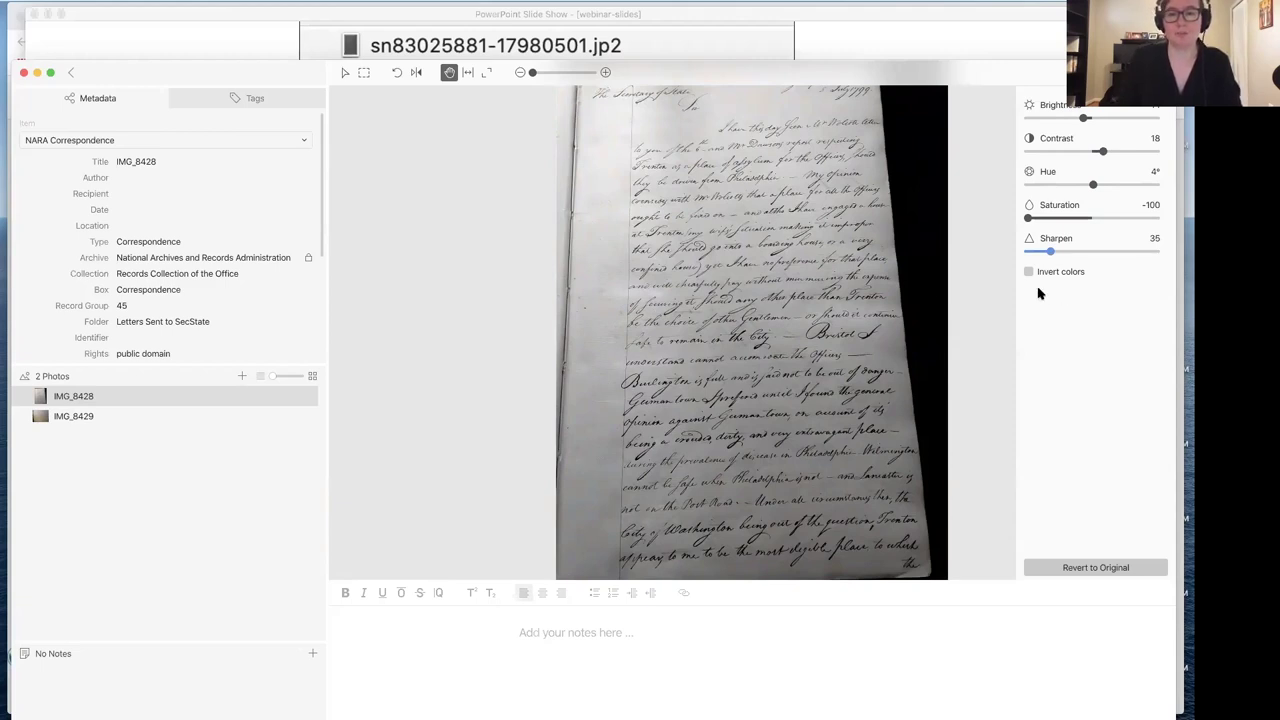
{"action": "left_click", "coordinate": [1029, 273]}
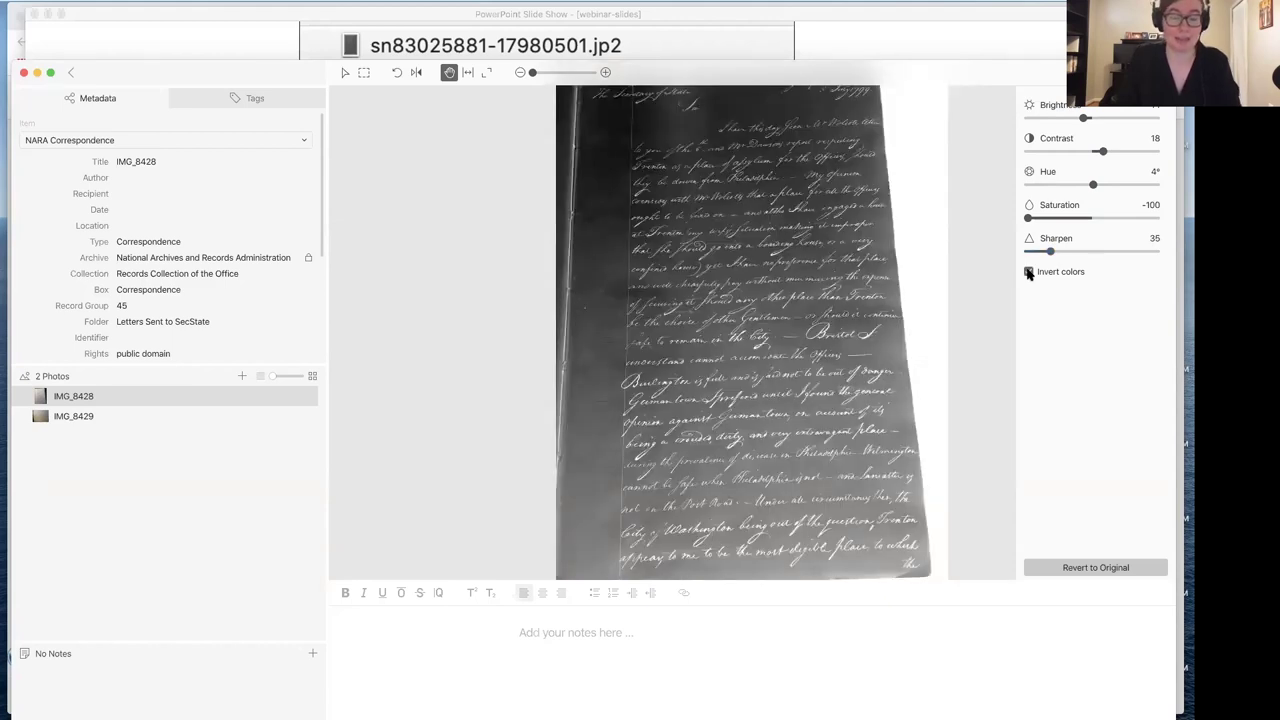
{"action": "left_click", "coordinate": [1029, 273]}
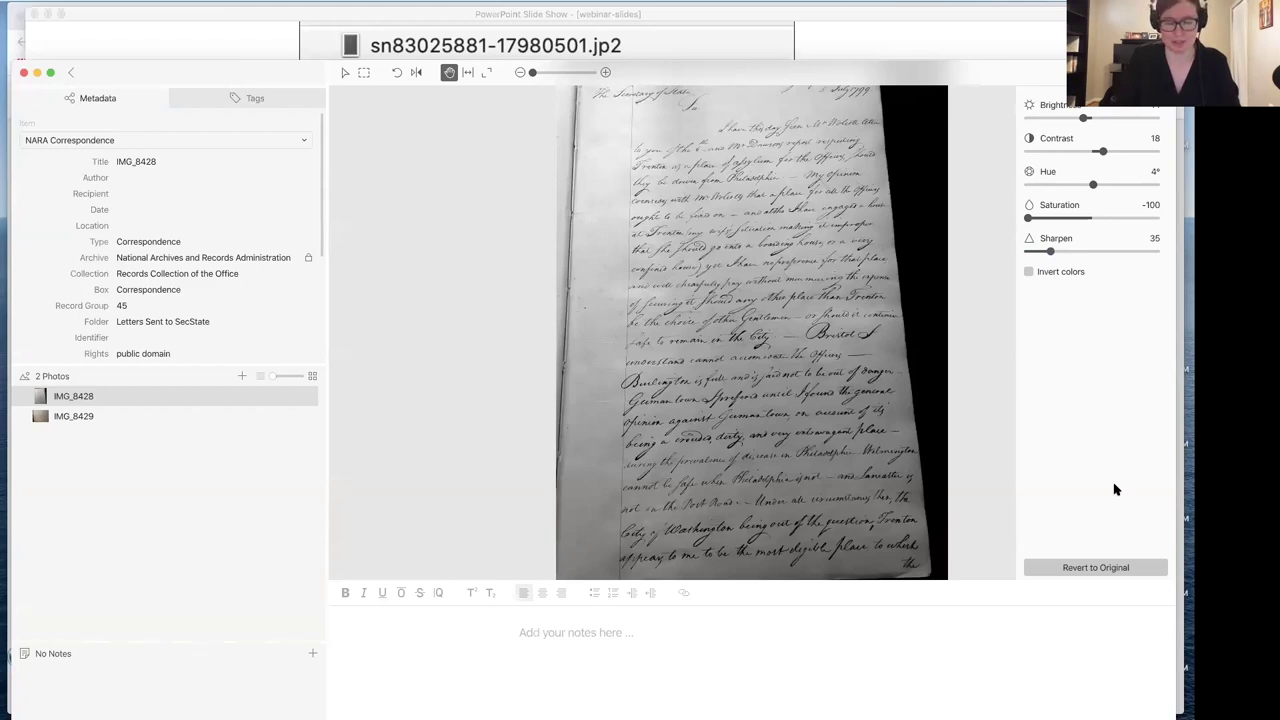
{"action": "left_click", "coordinate": [1108, 568]}
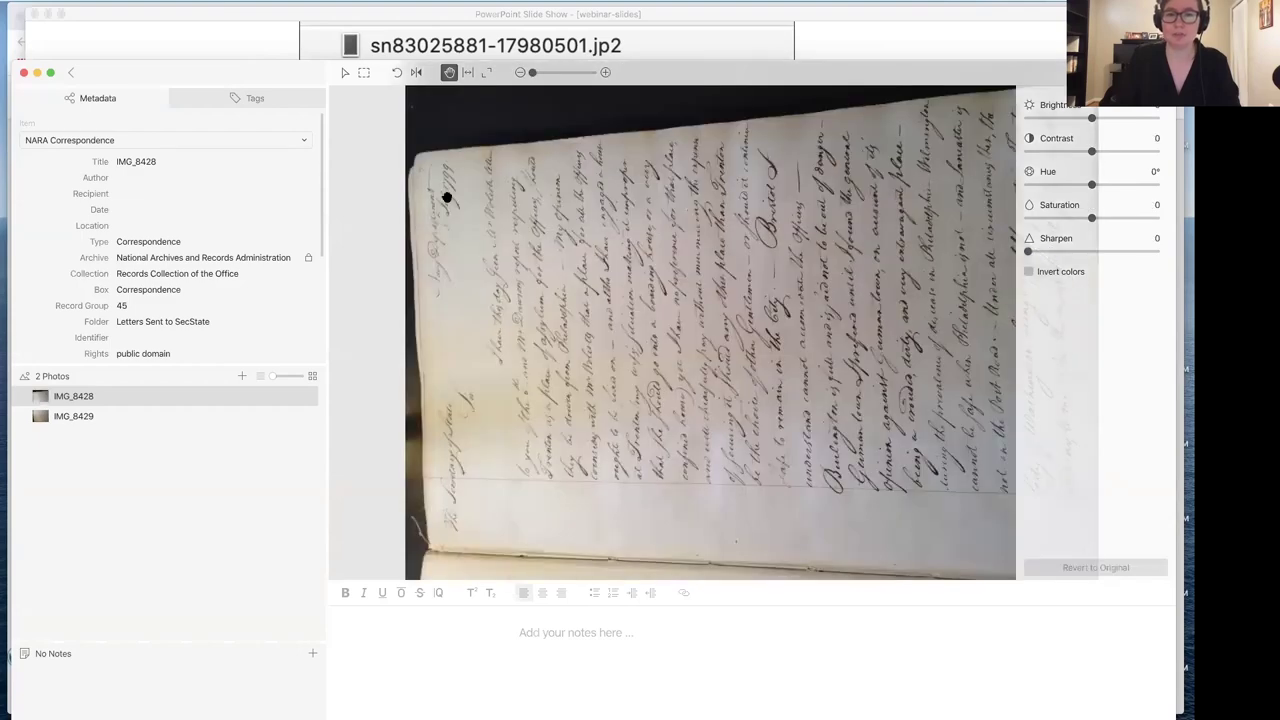
Rotate the IMG_8428 photo until its text is upright and zoom out to show the whole page.
{"action": "left_click", "coordinate": [395, 73]}
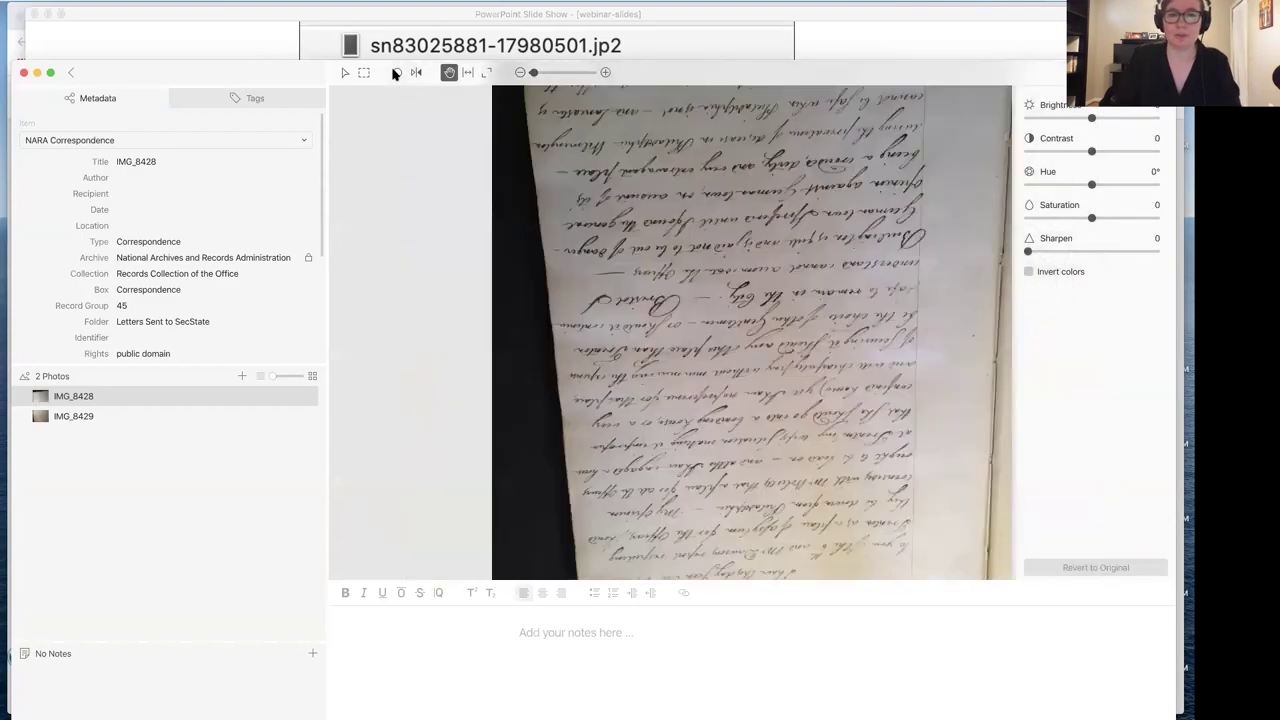
{"action": "left_click", "coordinate": [395, 73]}
{"action": "left_click", "coordinate": [395, 73]}
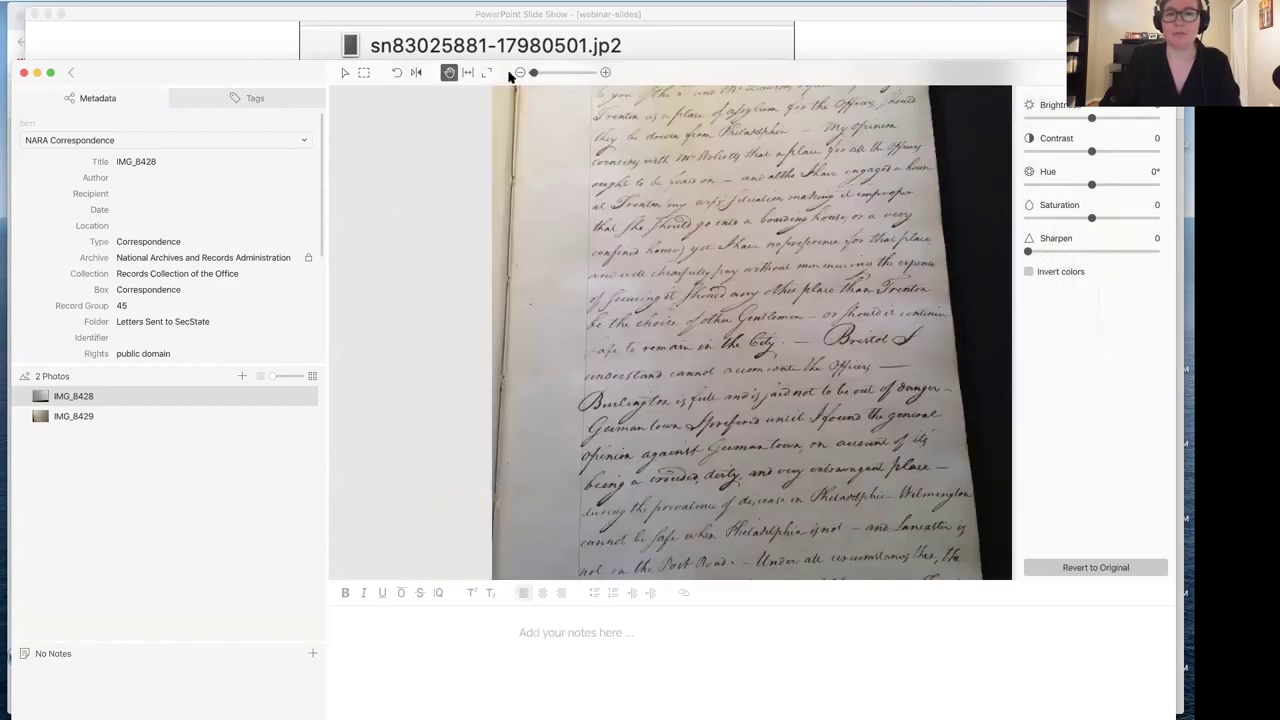
{"action": "left_click_drag", "start_coordinate": [532, 73], "coordinate": [519, 72]}
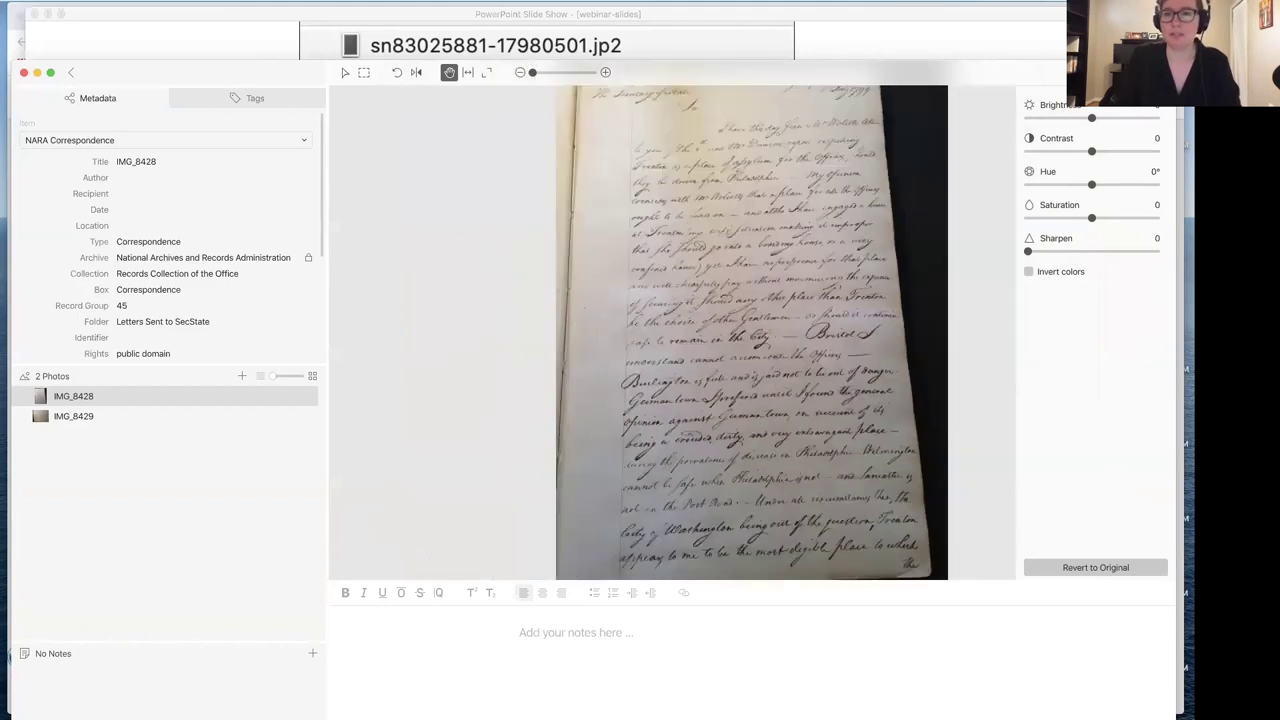
Rotate the IMG_8429 photo until its text is upright and set its sharpening to 53 and saturation to -70.
{"action": "left_click", "coordinate": [71, 416]}
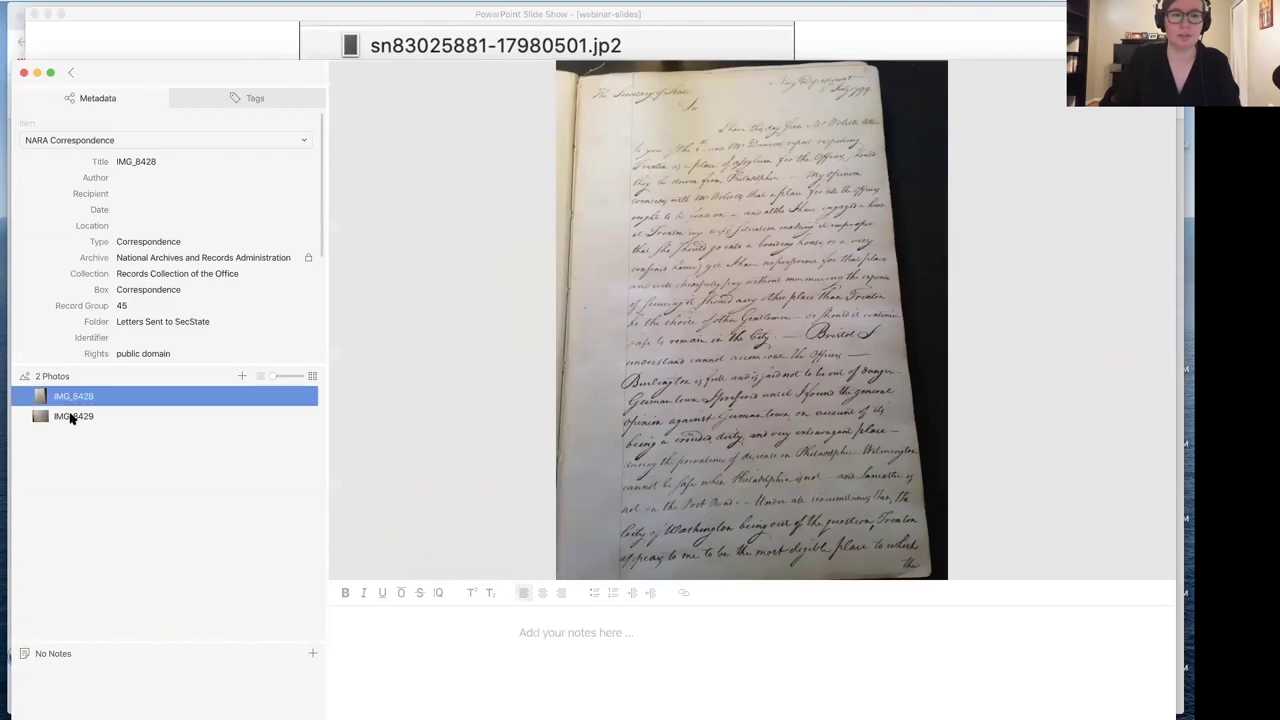
{"action": "left_click", "coordinate": [71, 416]}
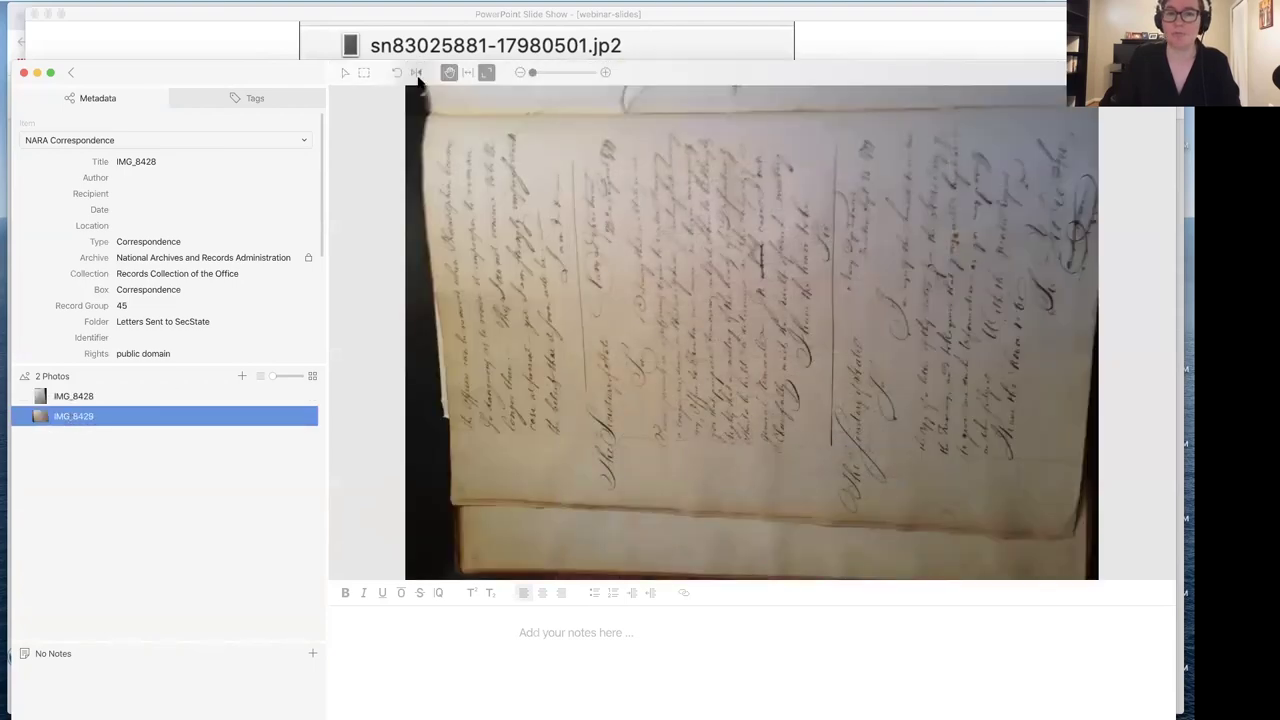
{"action": "left_click", "coordinate": [399, 73]}
{"action": "left_click", "coordinate": [400, 74]}
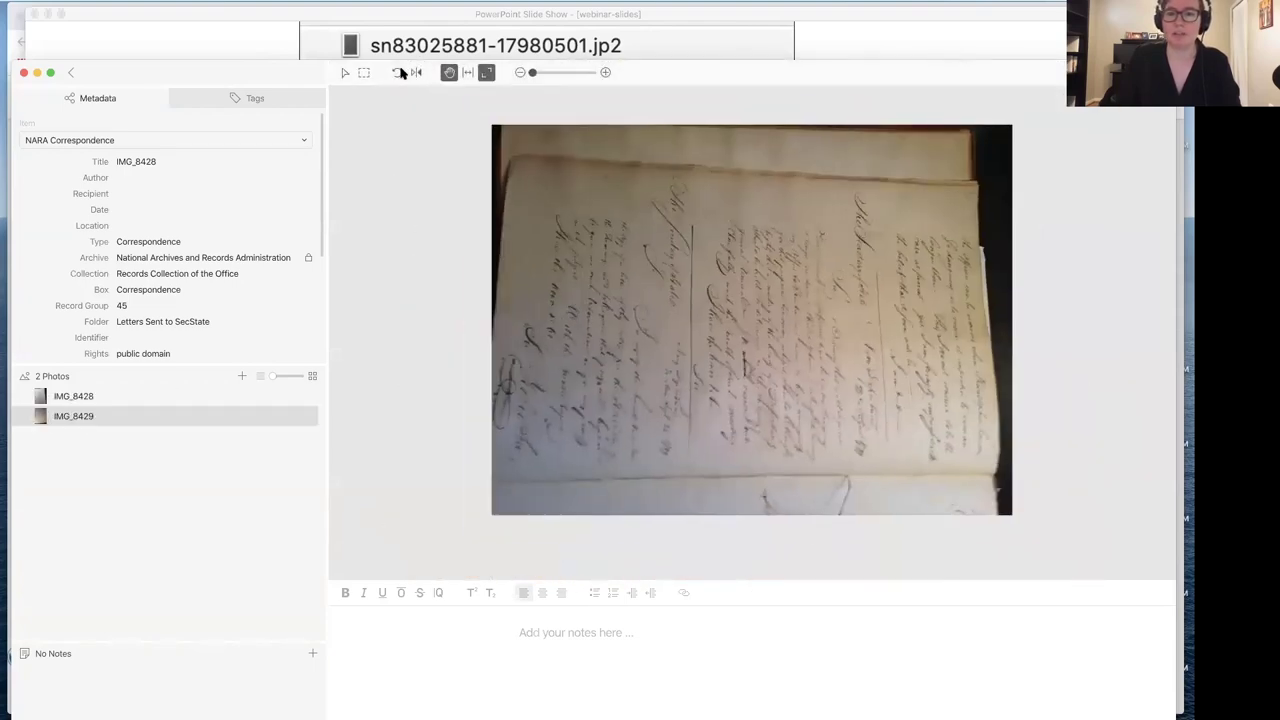
{"action": "left_click", "coordinate": [399, 73]}
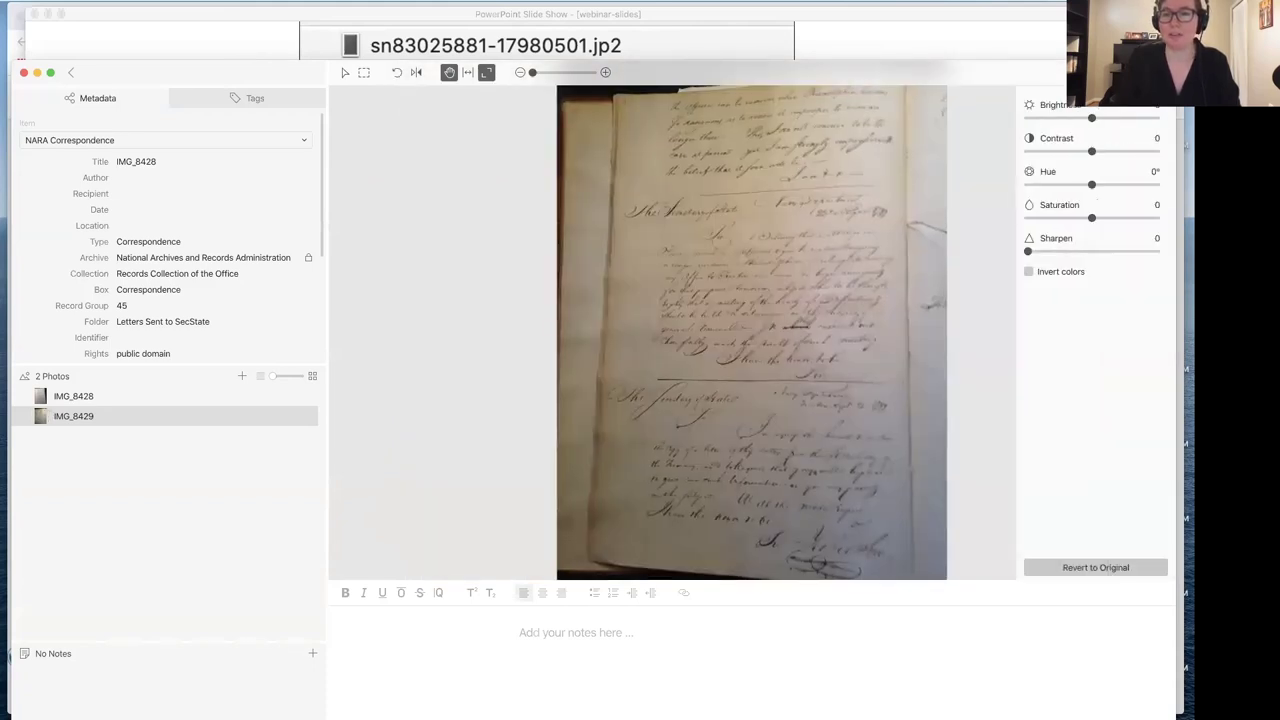
{"action": "left_click_drag", "start_coordinate": [1029, 251], "coordinate": [1063, 254]}
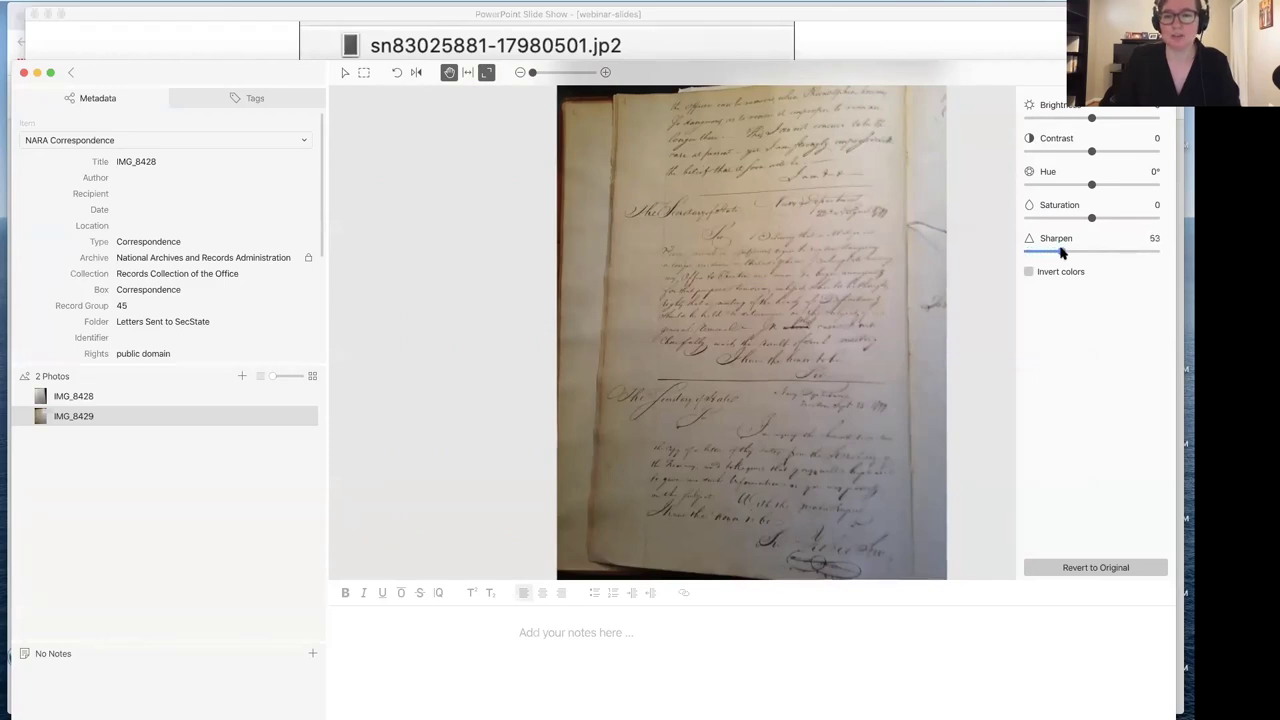
{"action": "left_click_drag", "start_coordinate": [1088, 222], "coordinate": [1047, 224]}
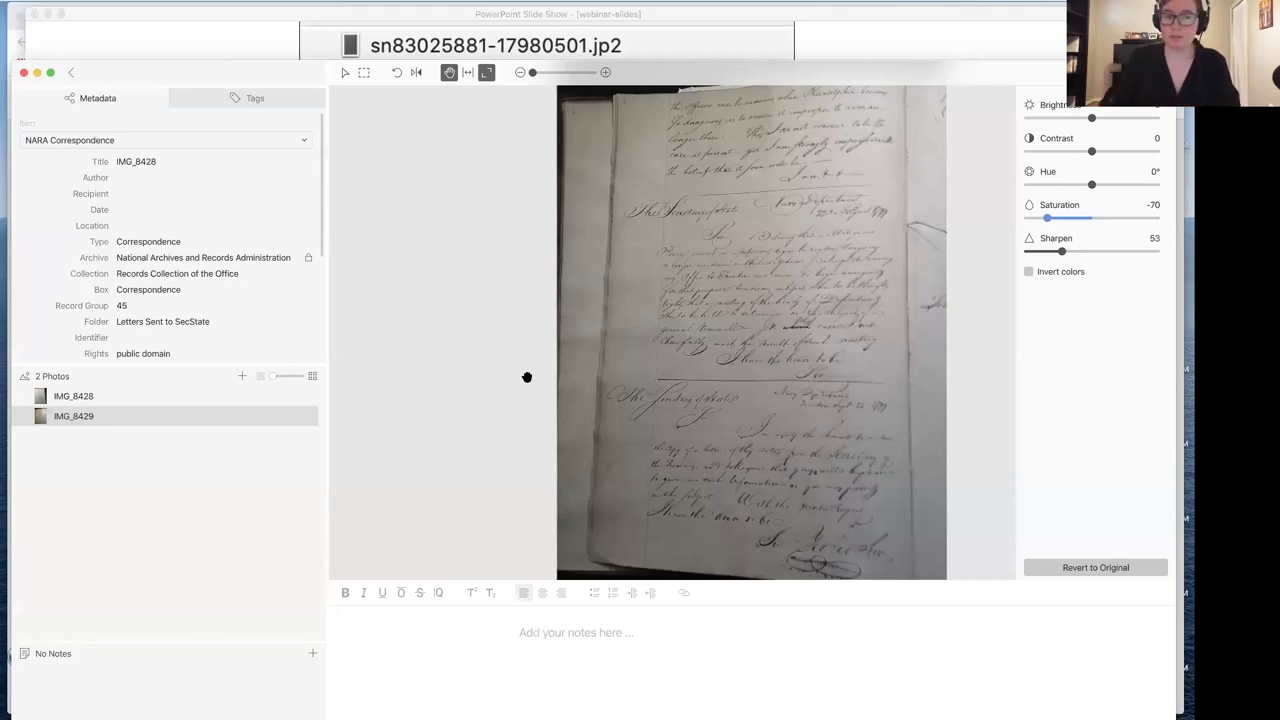
Return to the IMG_8428 photo and set the item's title to "Stoddert to Pickering".
{"action": "left_click", "coordinate": [90, 397]}
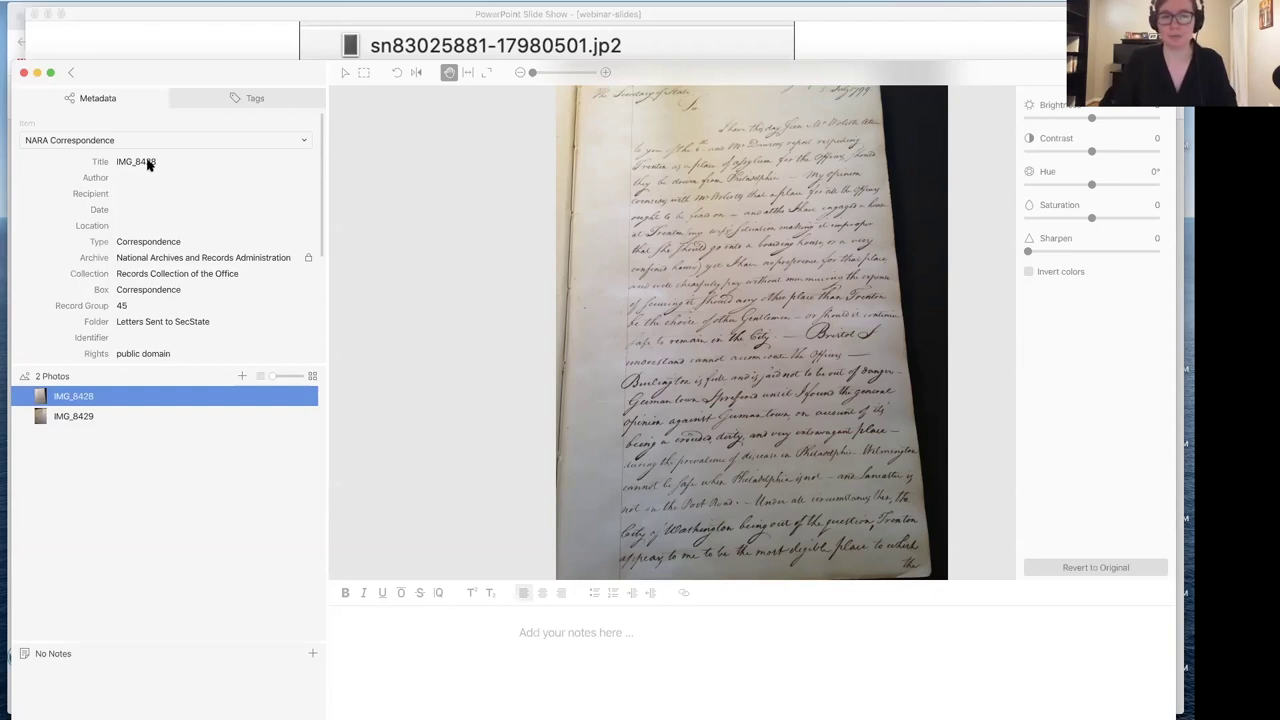
{"action": "left_click", "coordinate": [147, 162]}
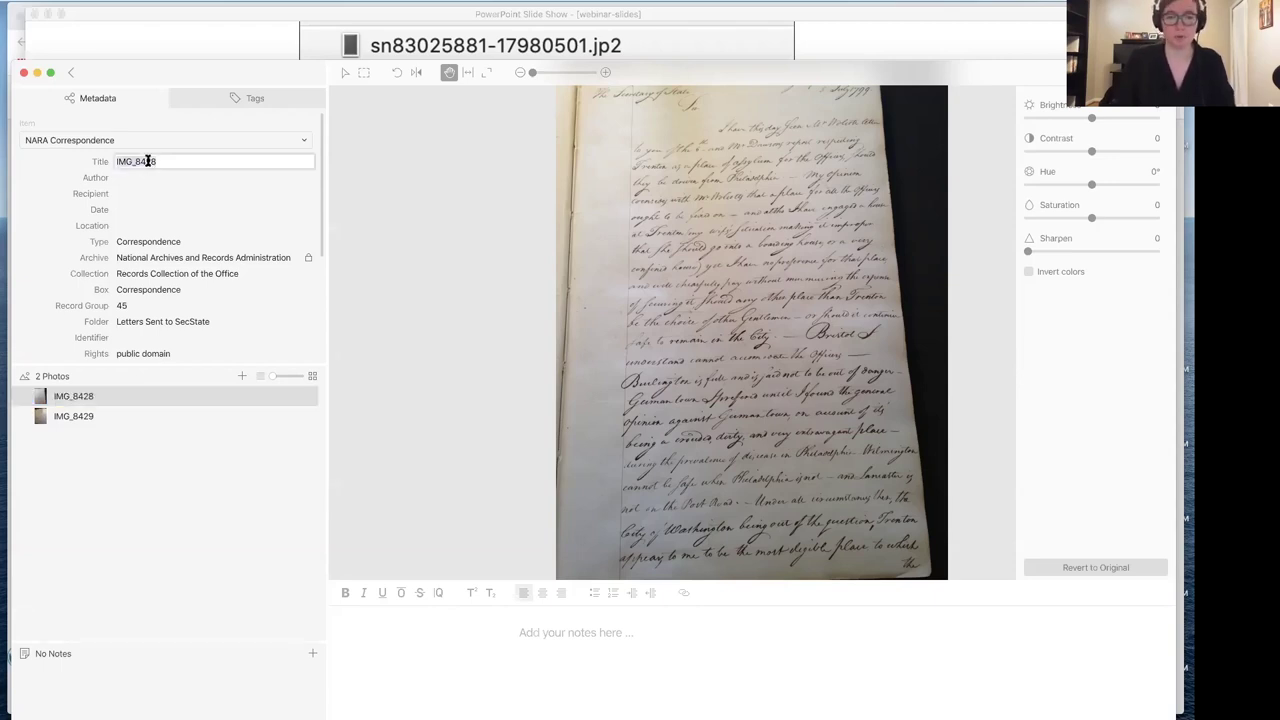
{"action": "key", "text": "BackSpace"}
{"action": "type", "text": "Stodde"}
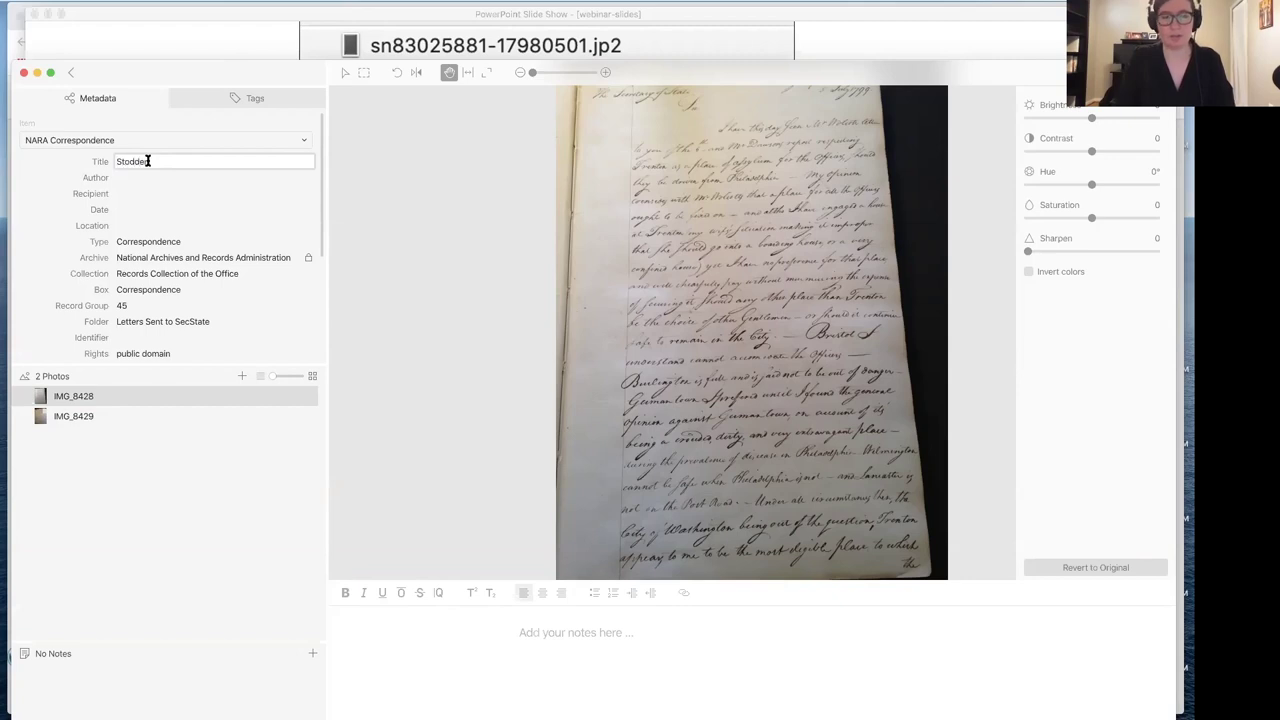
{"action": "type", "text": "rt to Pi"}
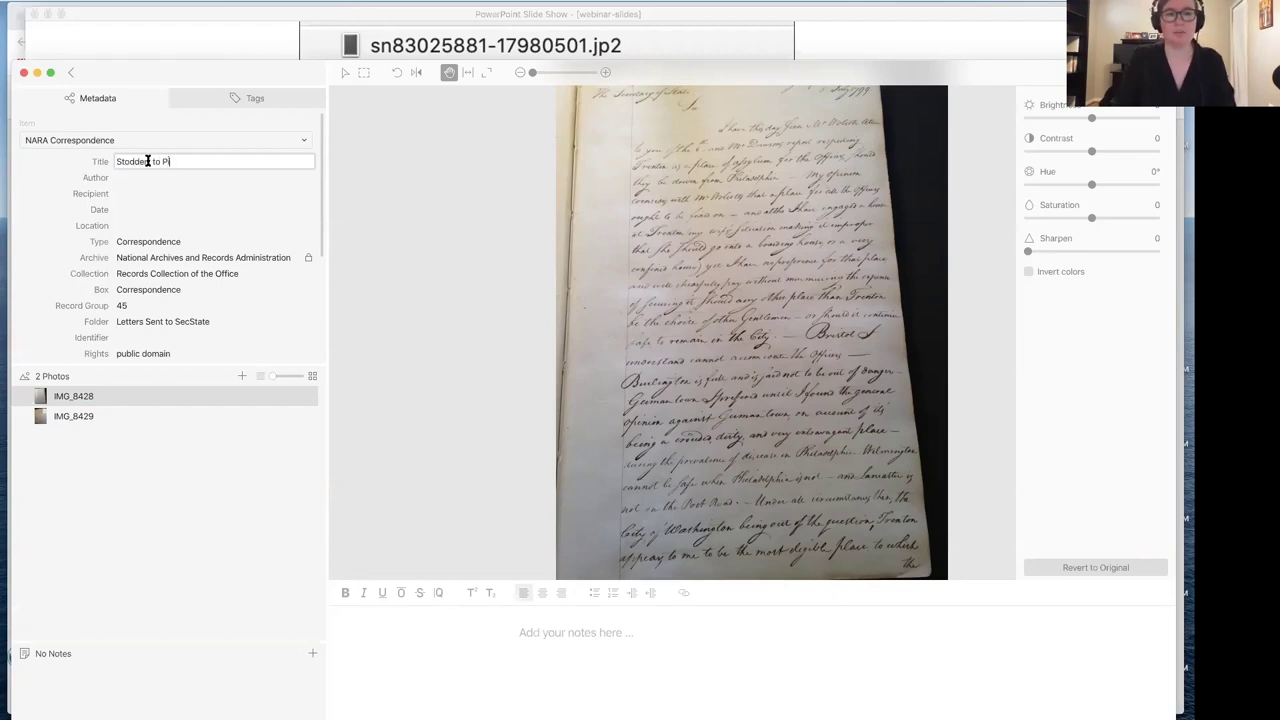
{"action": "type", "text": "ckering"}
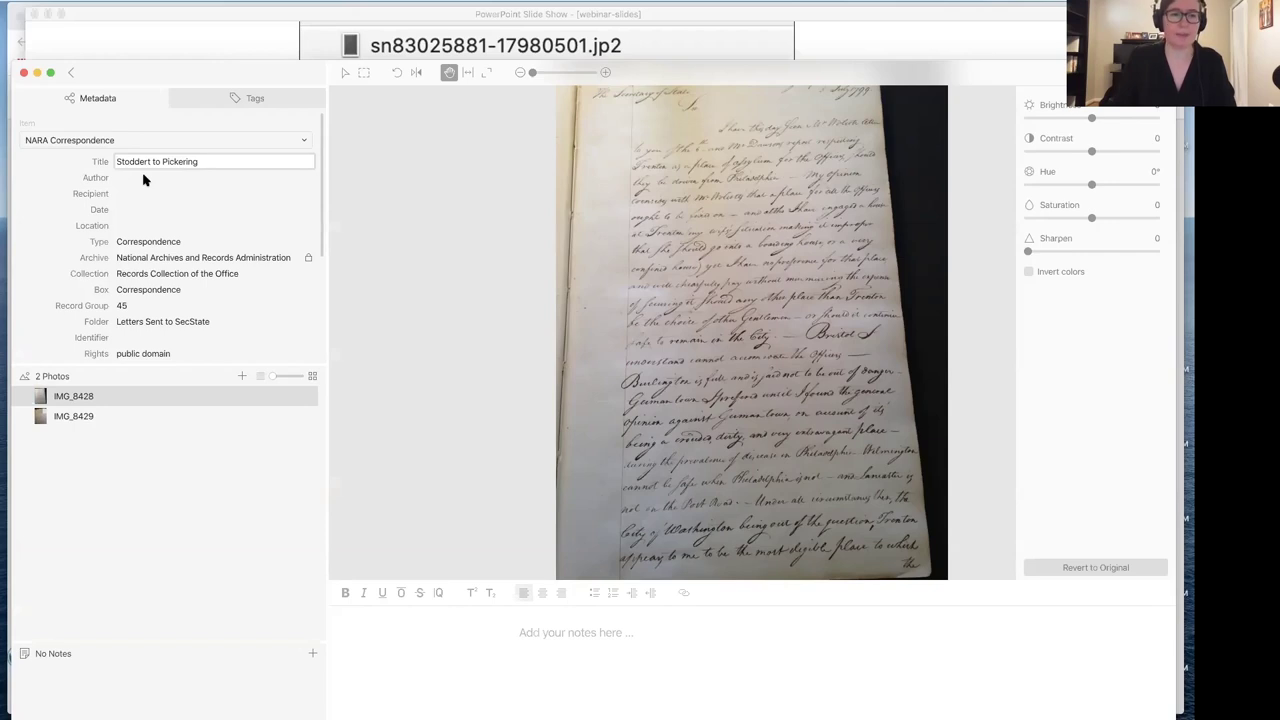
Enter "Stoddert, Benjamin" as the item's author.
{"action": "left_click", "coordinate": [143, 177]}
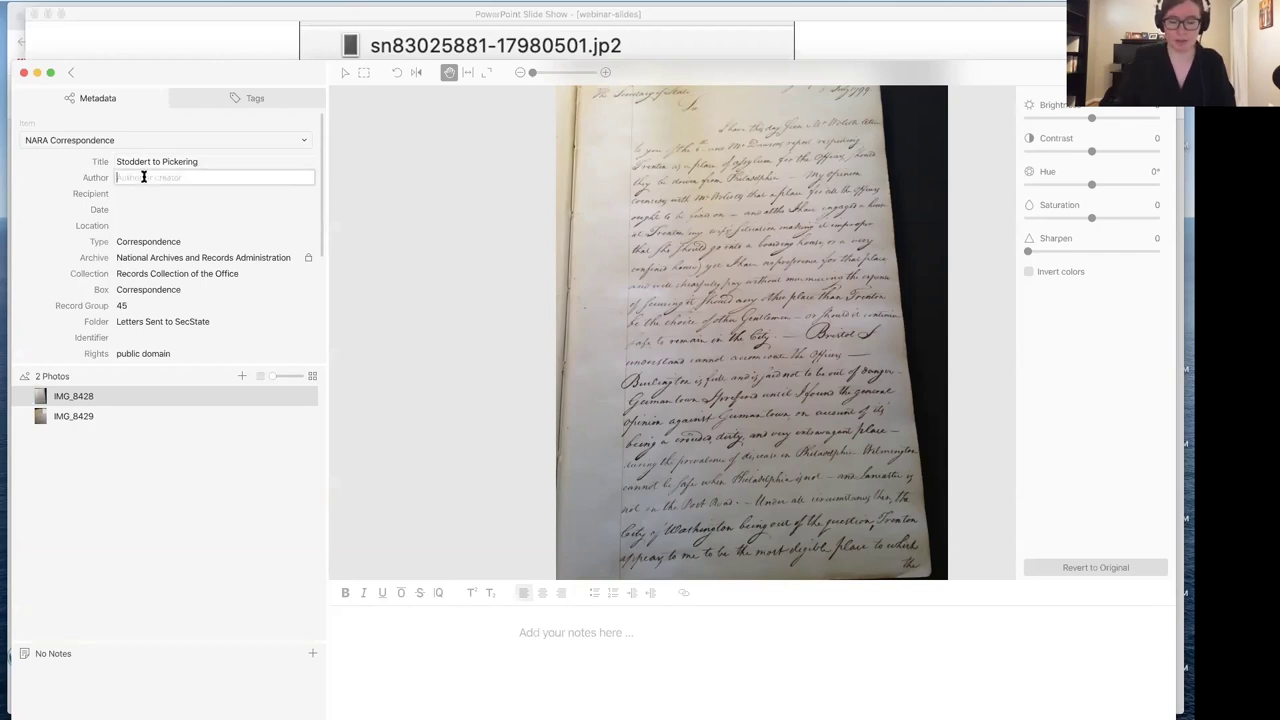
{"action": "type", "text": "Sto"}
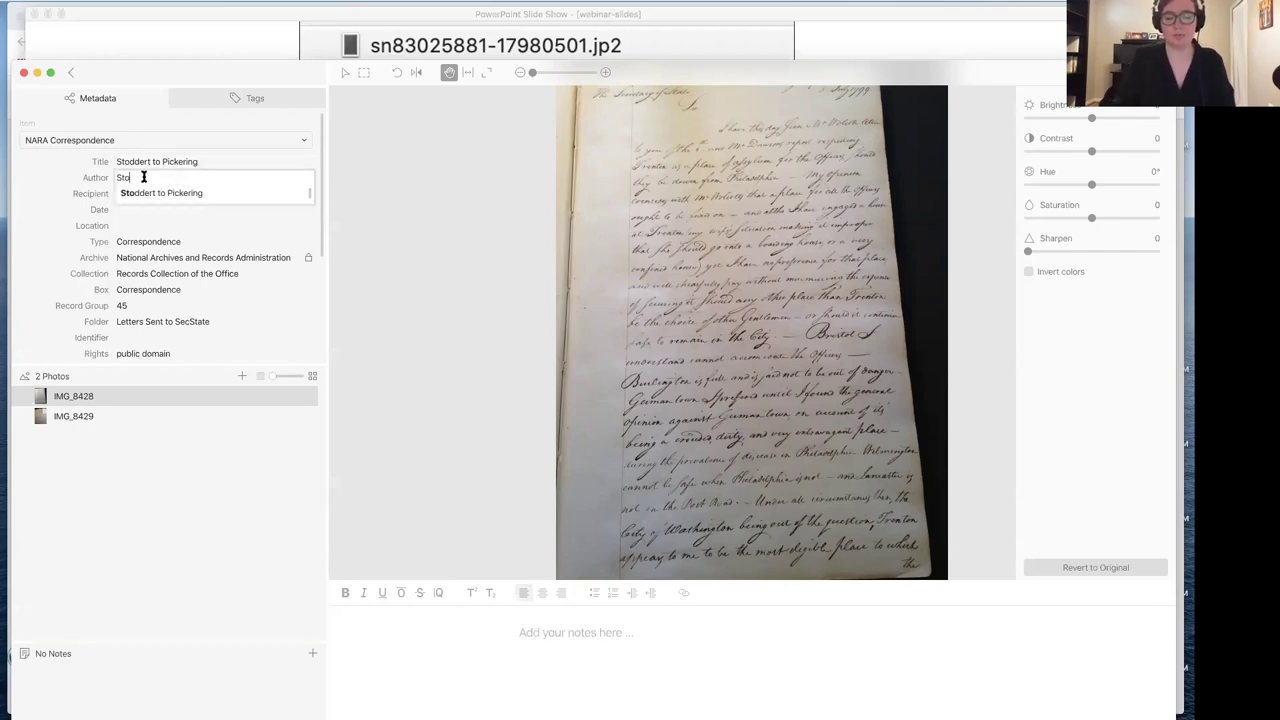
{"action": "type", "text": "ddert, Benjamin"}
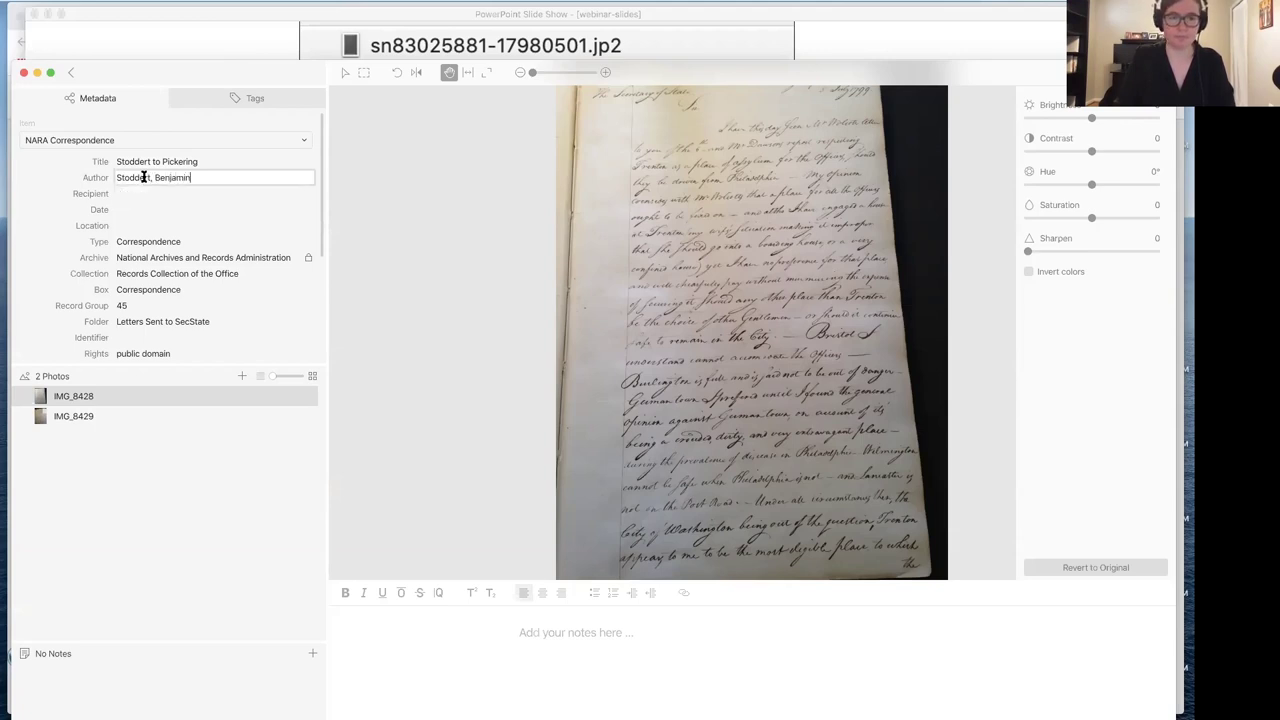
Confirm the author entry and set the item's recipient to "Pickering, Timothy".
{"action": "key", "text": "Return"}
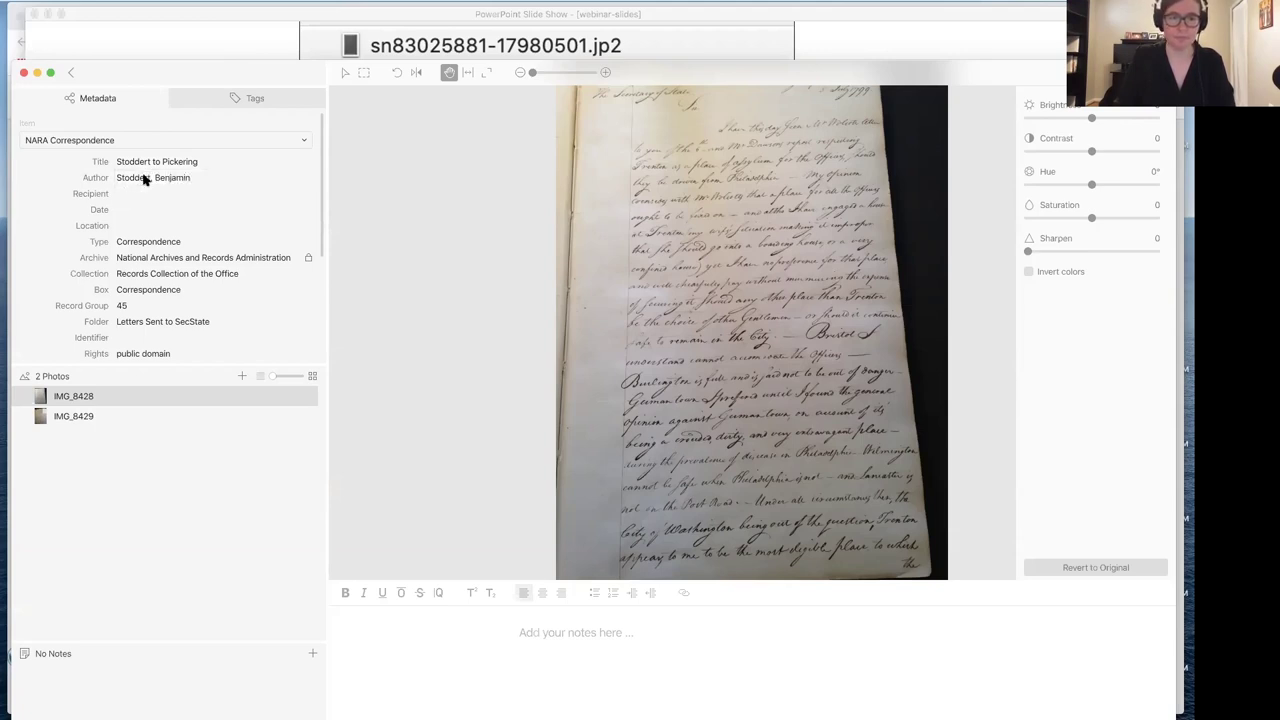
{"action": "left_click", "coordinate": [149, 191]}
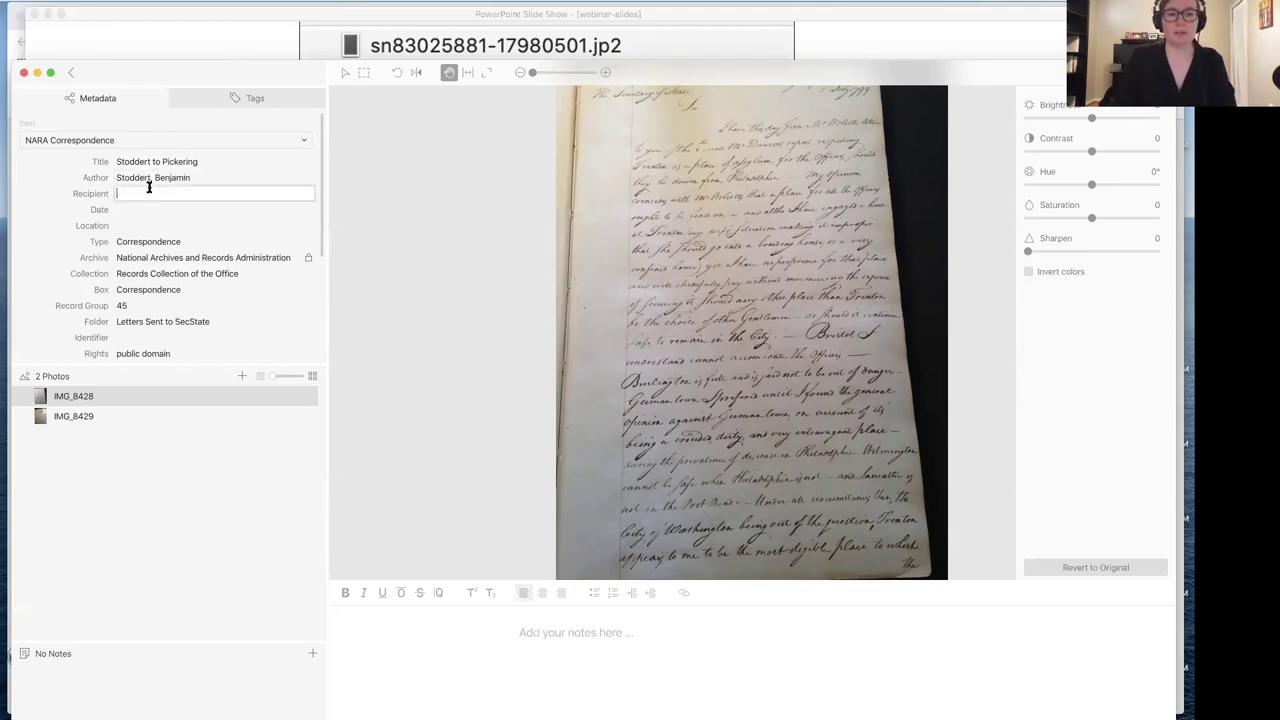
{"action": "type", "text": "Picker"}
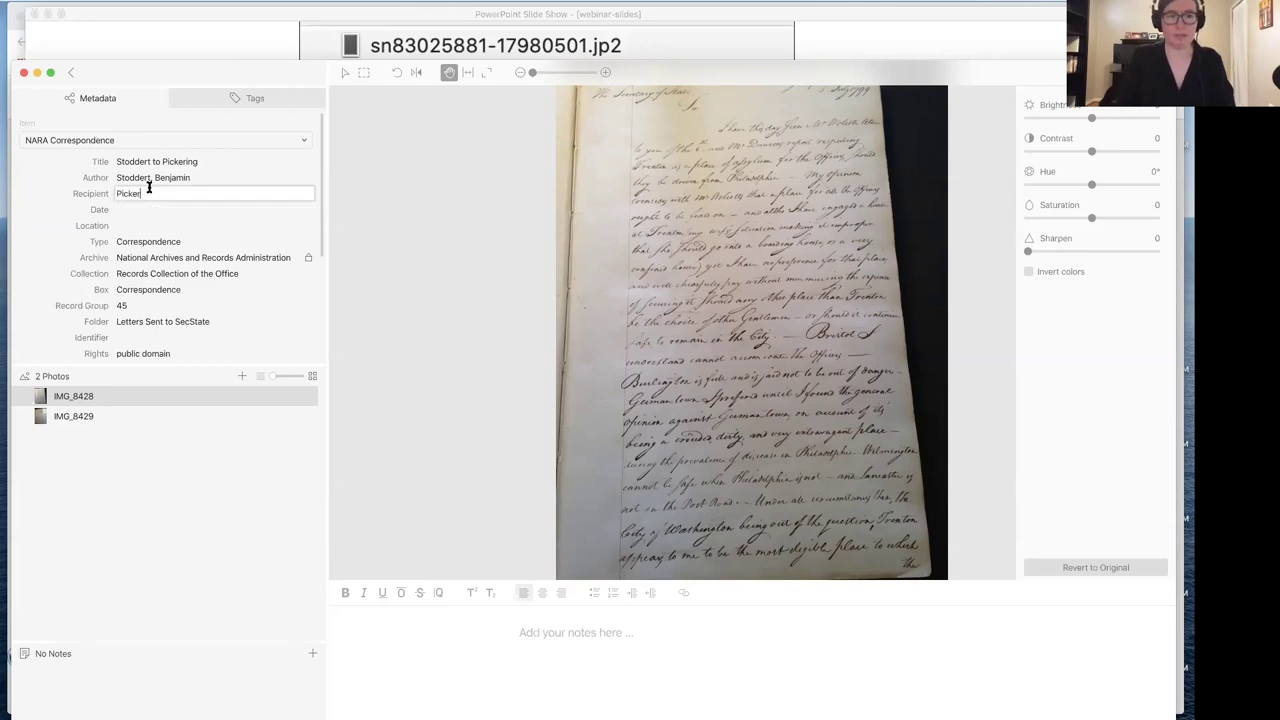
{"action": "type", "text": "ing, Thom"}
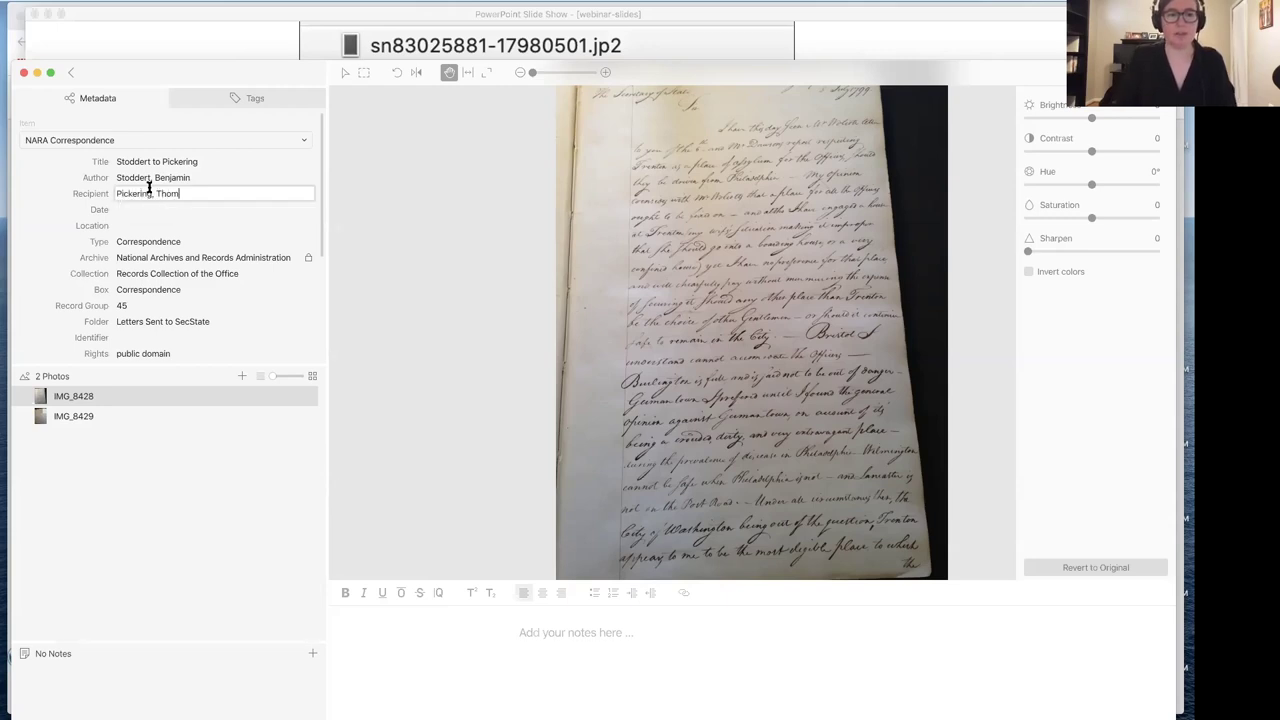
{"action": "key", "text": "BackSpace"}
{"action": "key", "text": "BackSpace"}
{"action": "key", "text": "BackSpace"}
{"action": "type", "text": "imothy"}
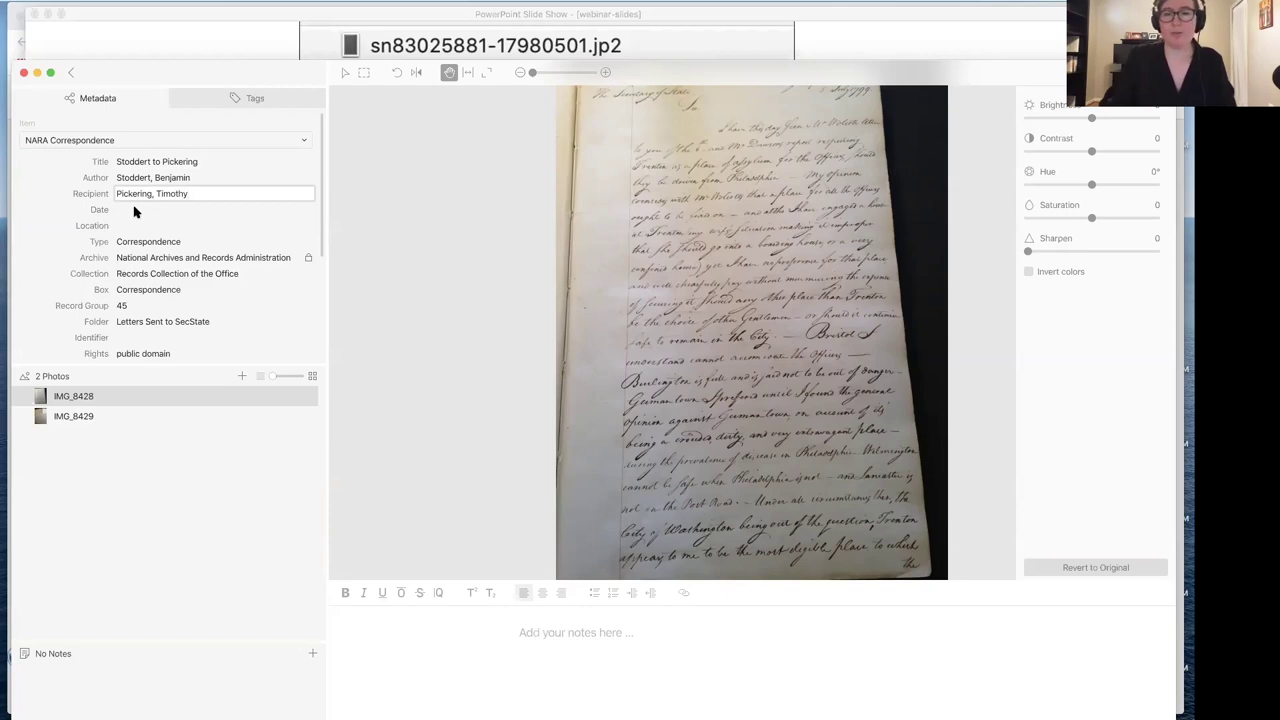
Set the item's date to 1799-07-08 and check the stored date format.
{"action": "left_click", "coordinate": [134, 209]}
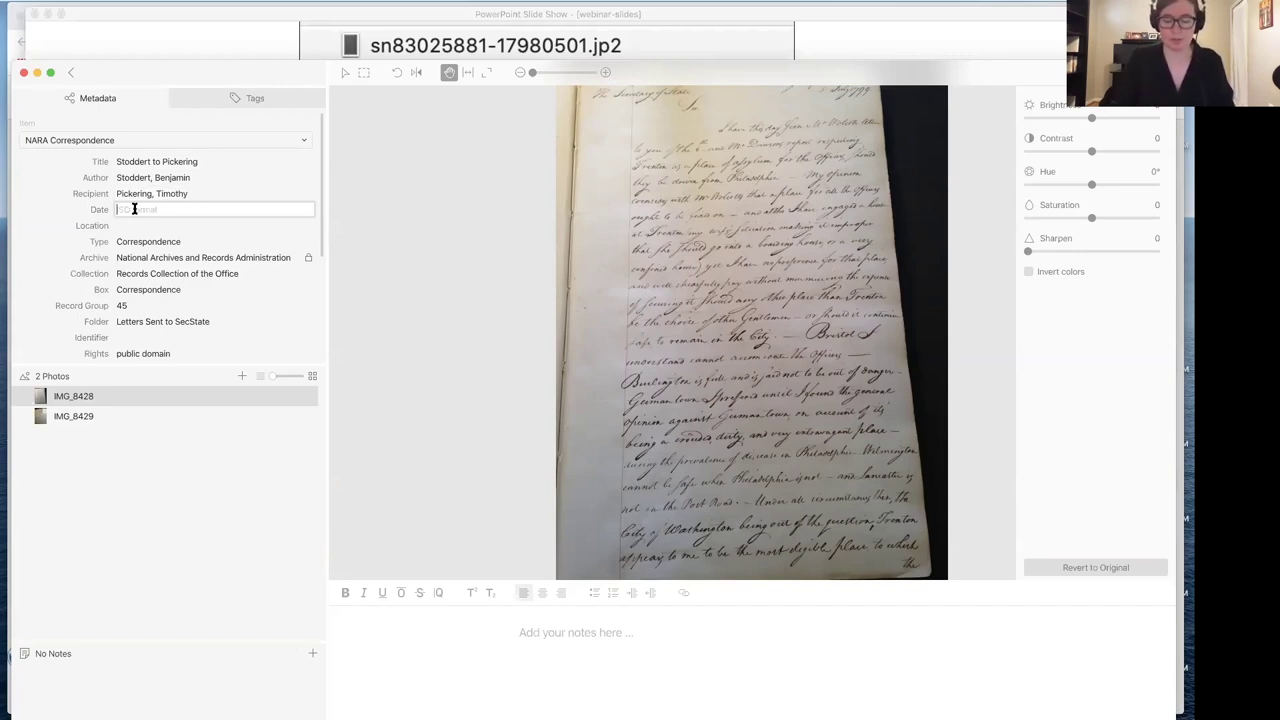
{"action": "type", "text": "1798"}
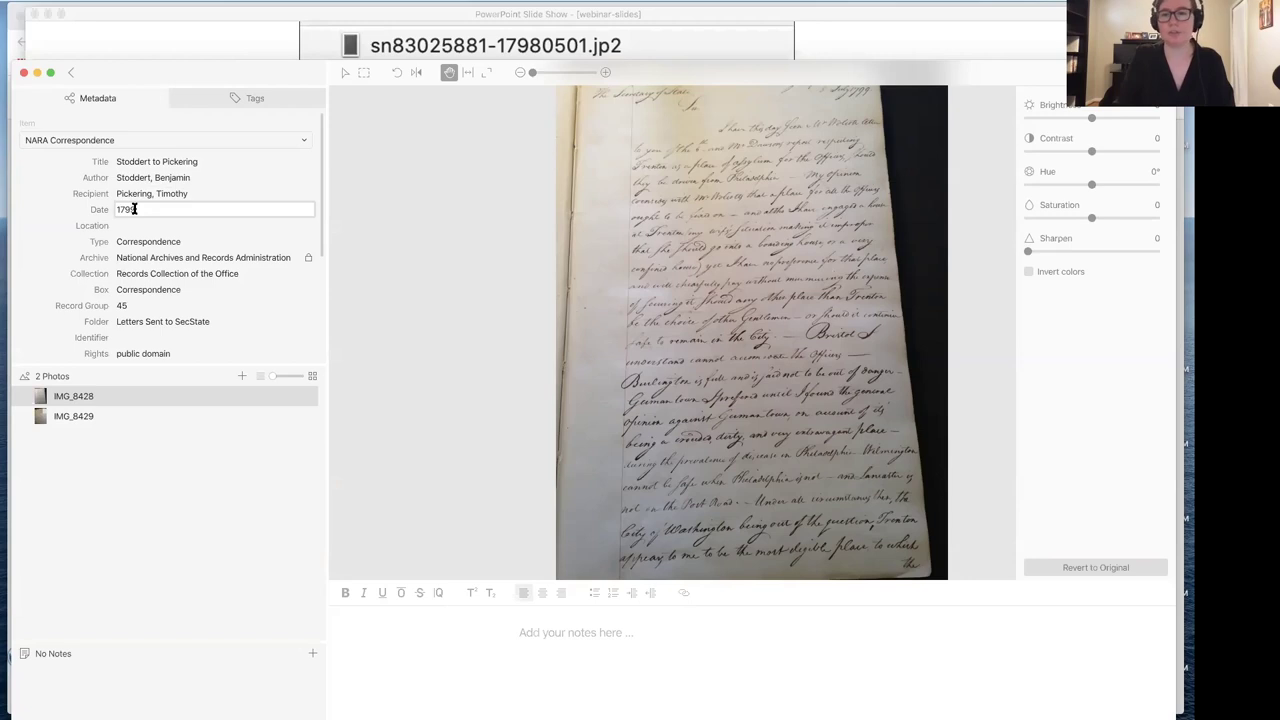
{"action": "type", "text": "-07-08"}
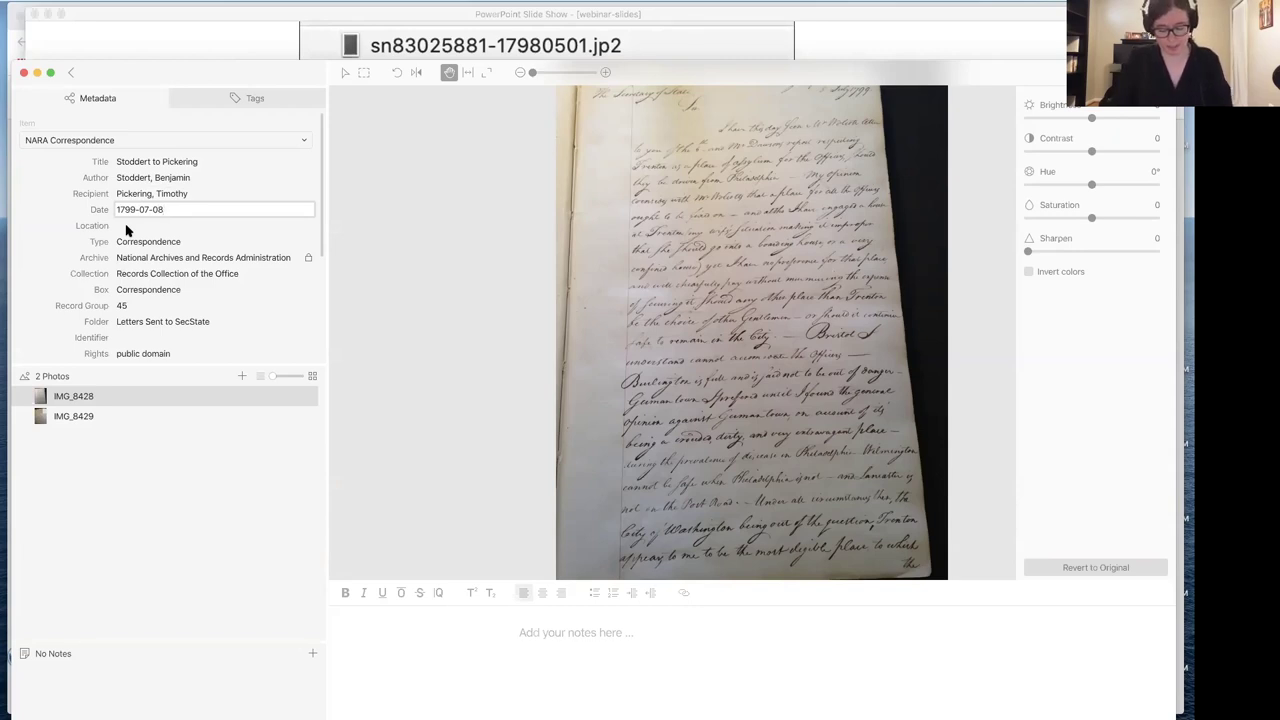
{"action": "left_click", "coordinate": [126, 228]}
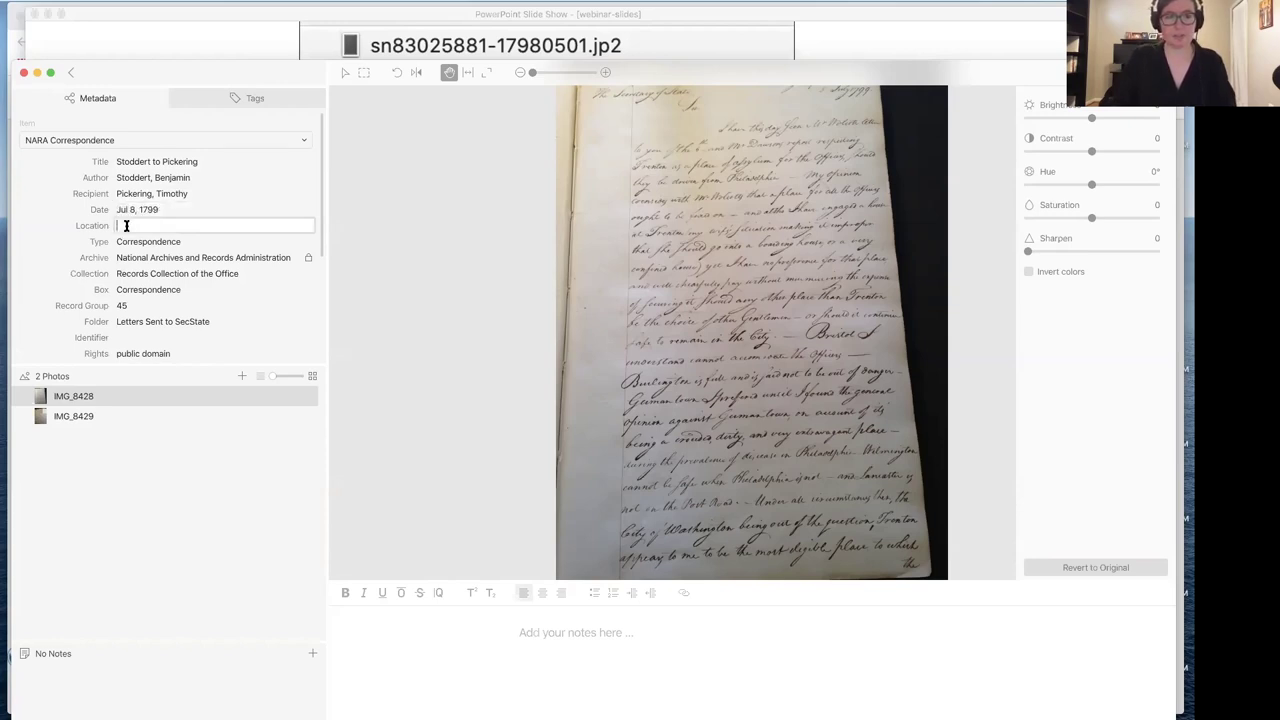
{"action": "left_click", "coordinate": [180, 210]}
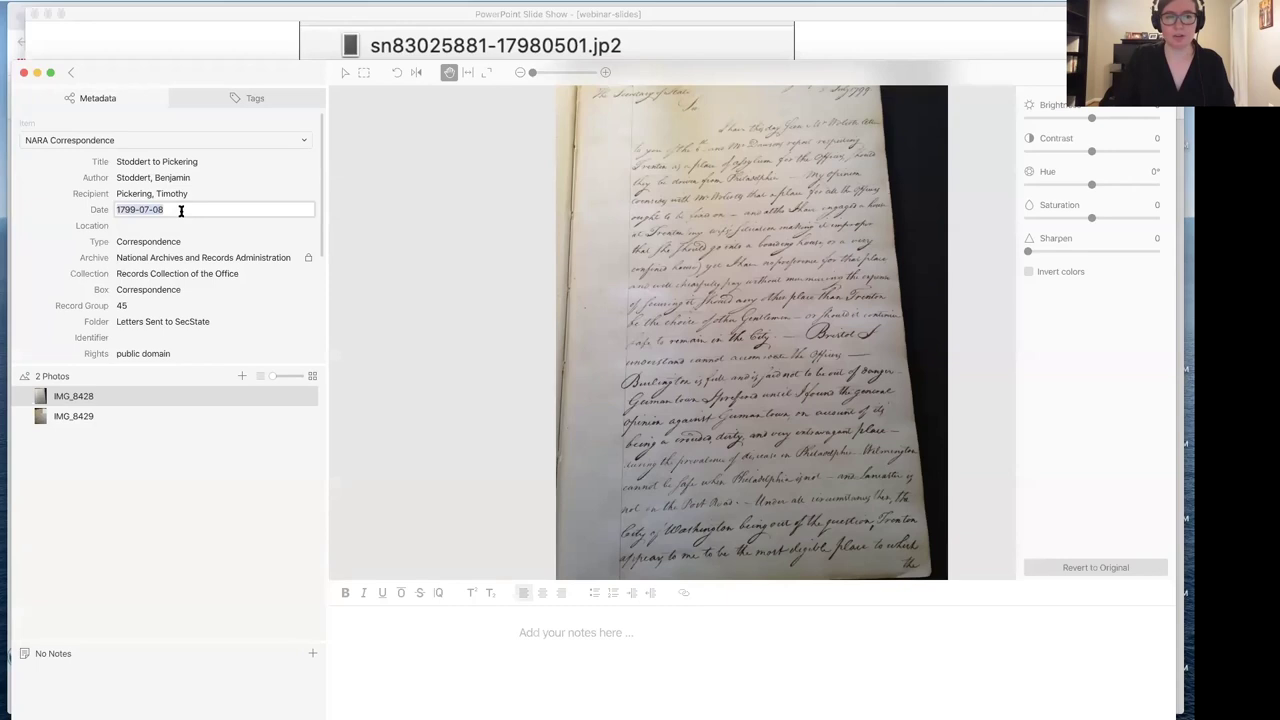
{"action": "left_click", "coordinate": [169, 225]}
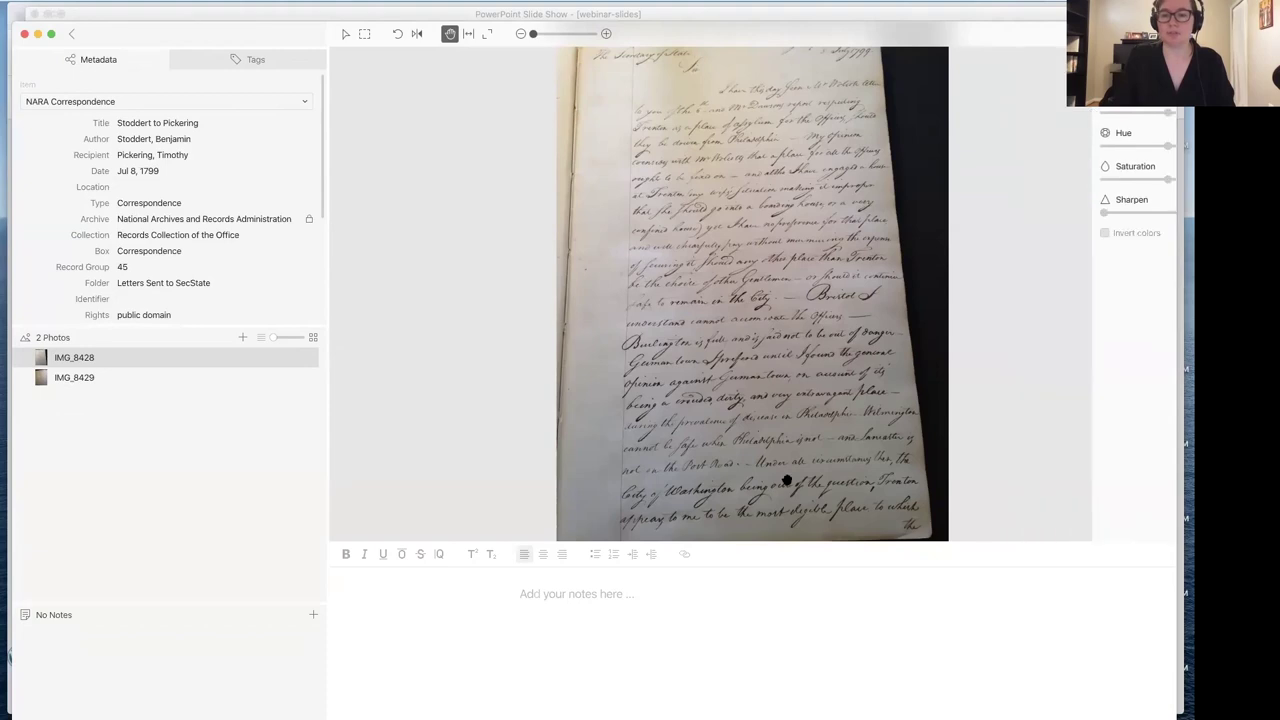
Enlarge the notes area beneath the photo, and switch to the IMG_8429 photo and back to IMG_8428.
{"action": "left_click_drag", "start_coordinate": [754, 543], "coordinate": [757, 380]}
{"action": "left_click", "coordinate": [540, 442]}
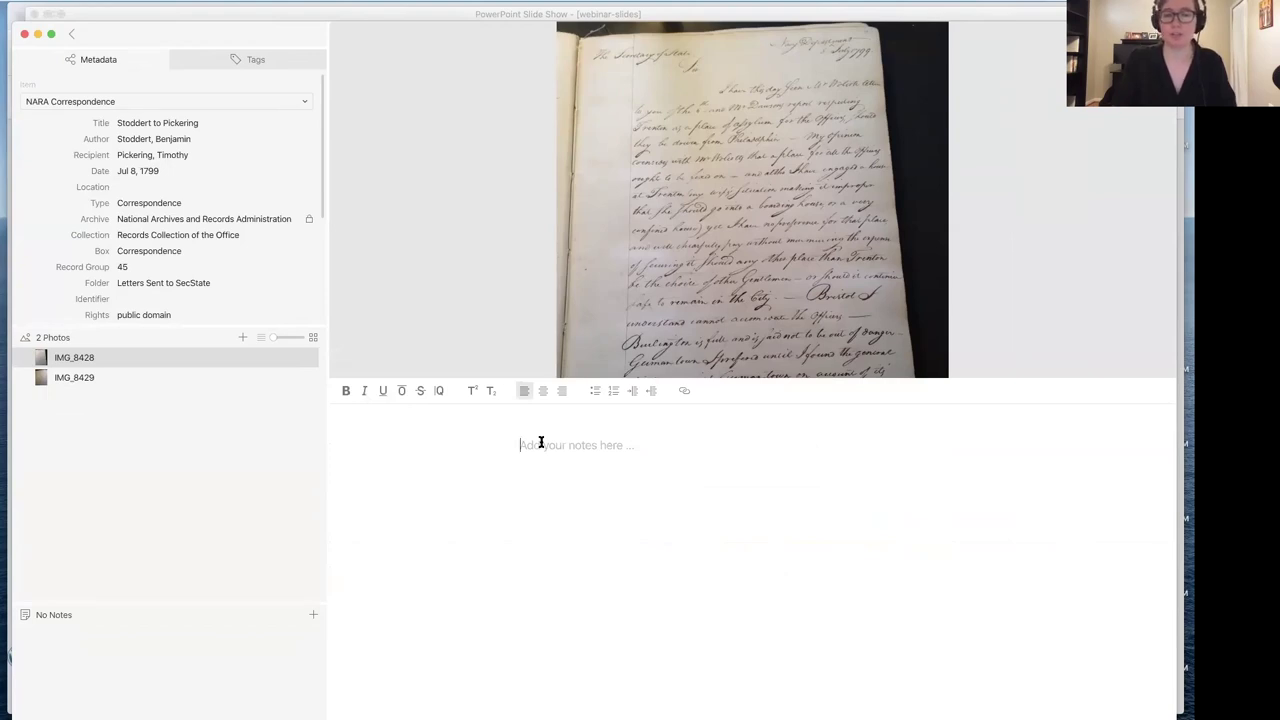
{"action": "left_click", "coordinate": [541, 445]}
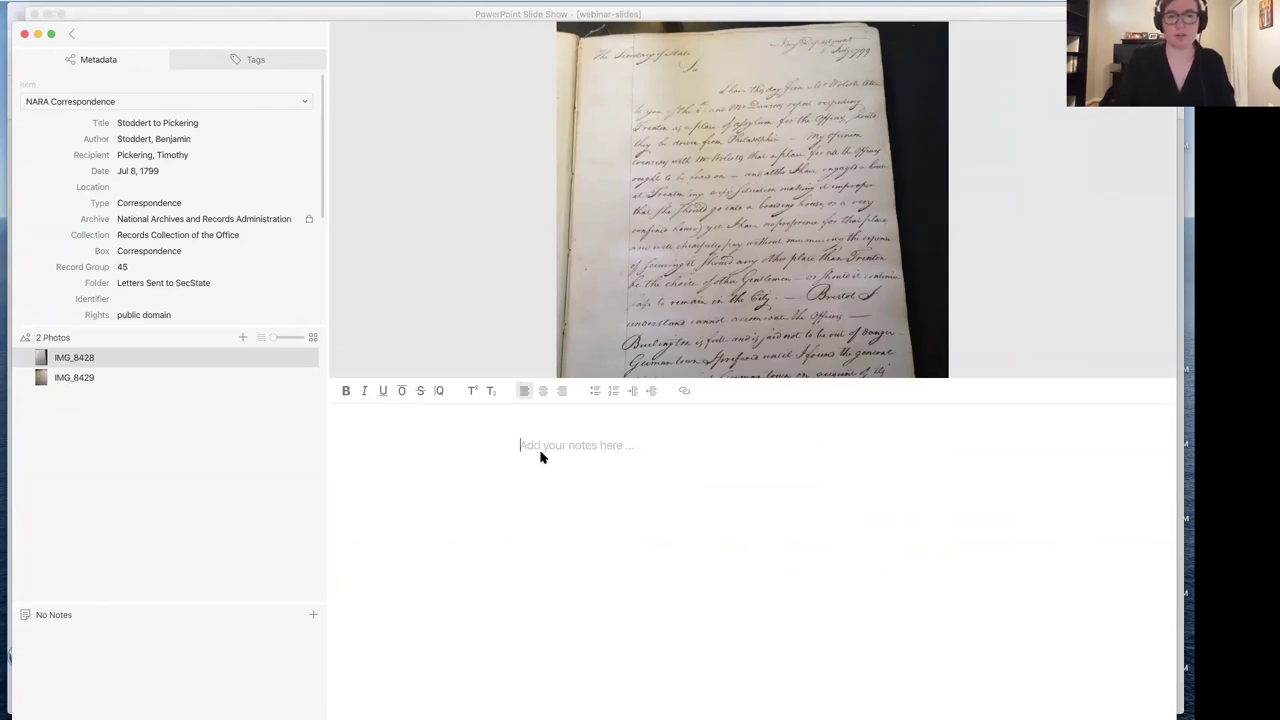
{"action": "left_click", "coordinate": [87, 378]}
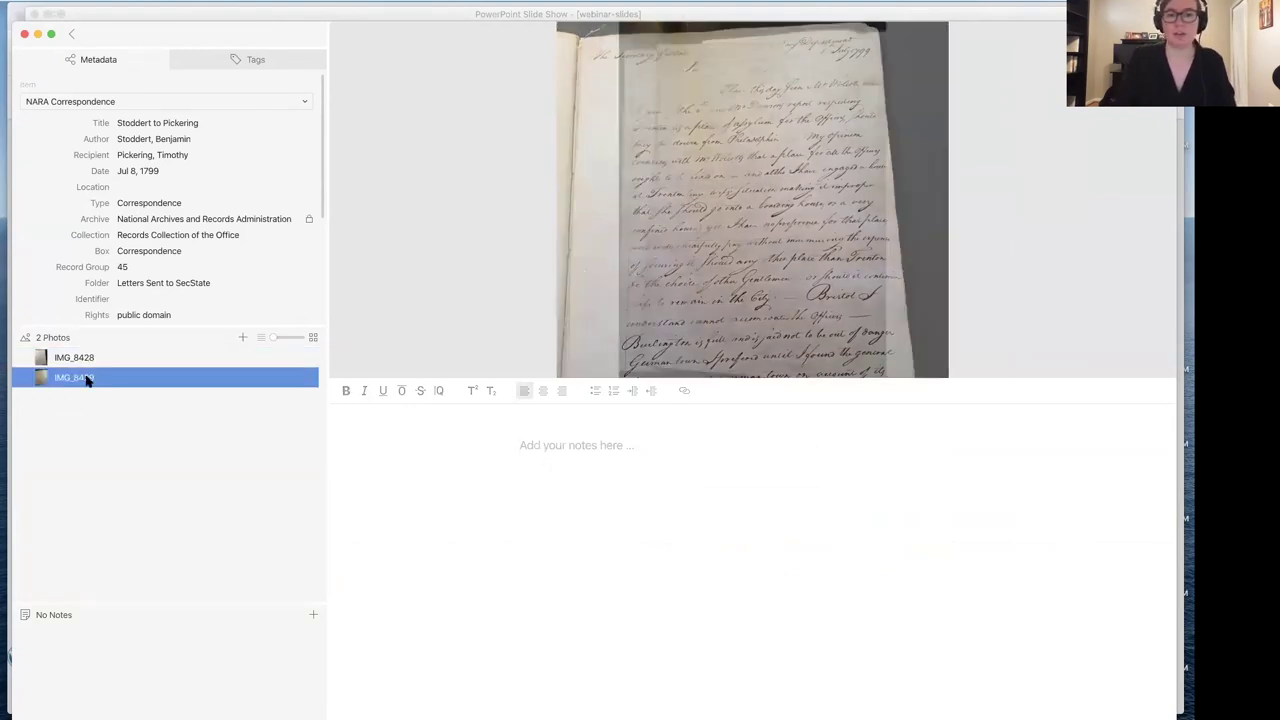
{"action": "left_click", "coordinate": [87, 362]}
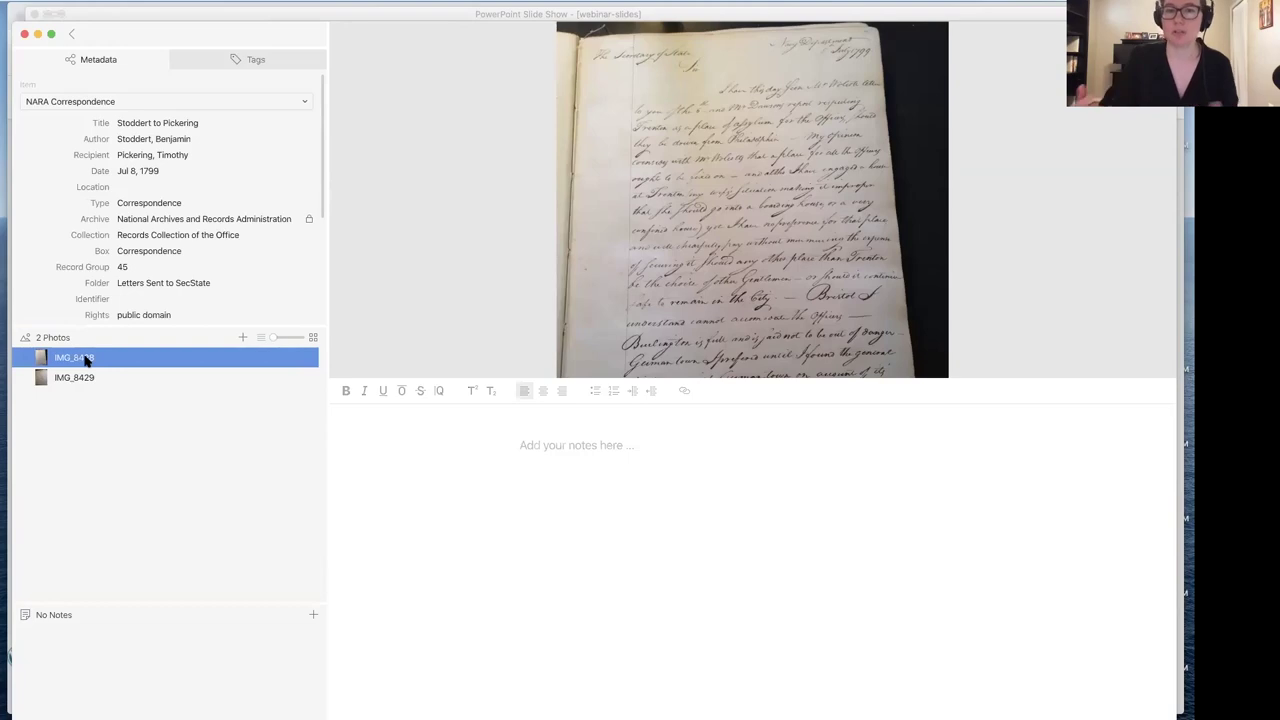
Write a transcription note for IMG_8428 with the lines "Navy Department", "8th July 1799", "The Secretary of State", a blank line and "Sir".
{"action": "left_click", "coordinate": [562, 445]}
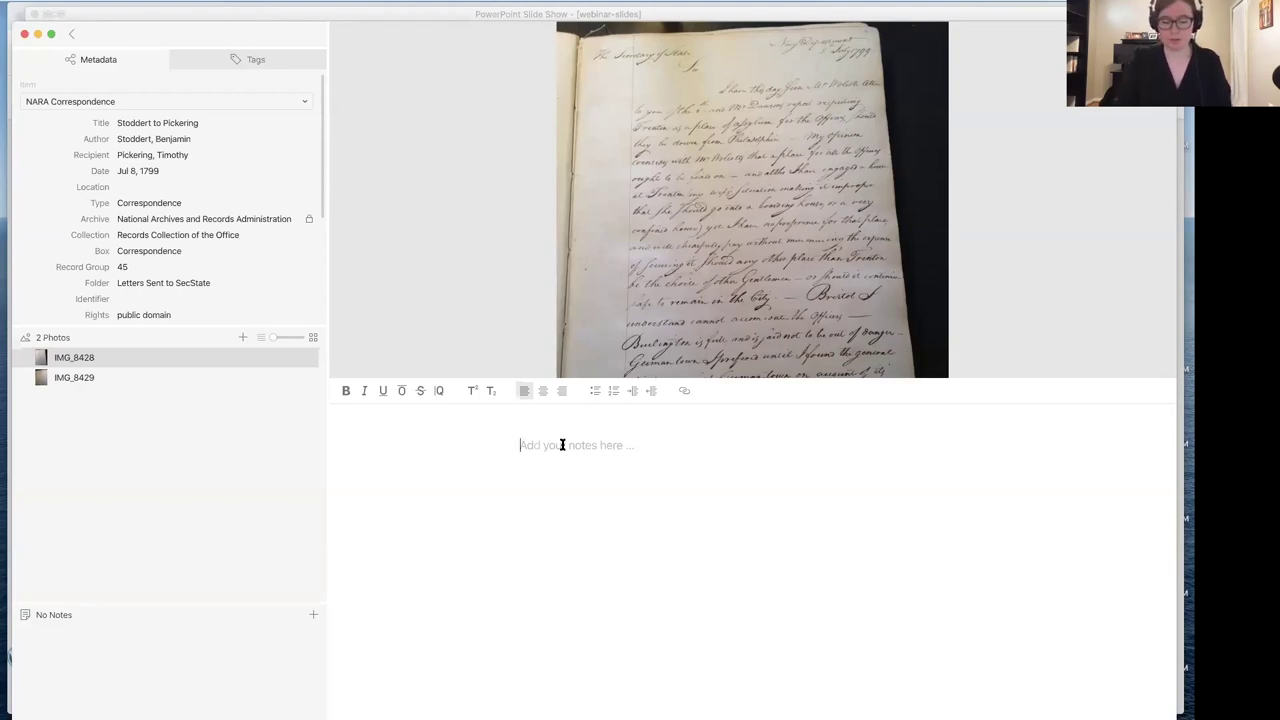
{"action": "type", "text": "Navy Department "}
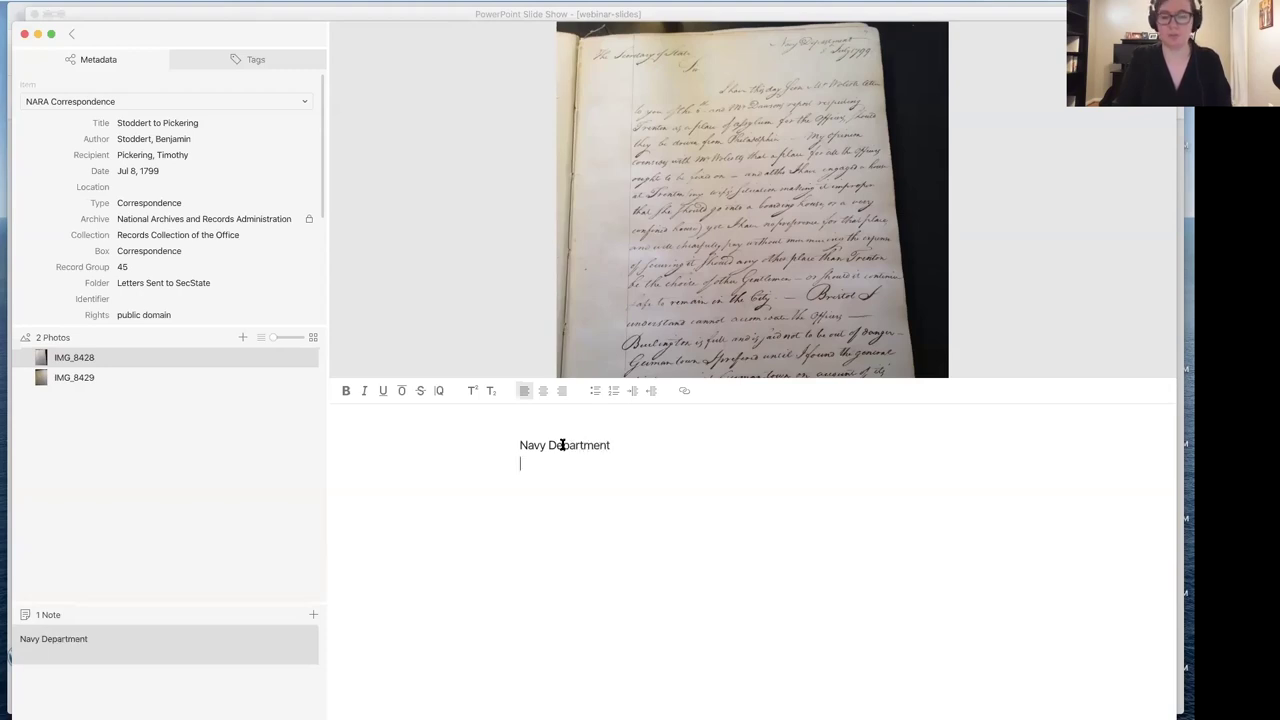
{"action": "type", "text": "8th July 1799"}
{"action": "key", "text": "Return"}
{"action": "type", "text": "The Secret"}
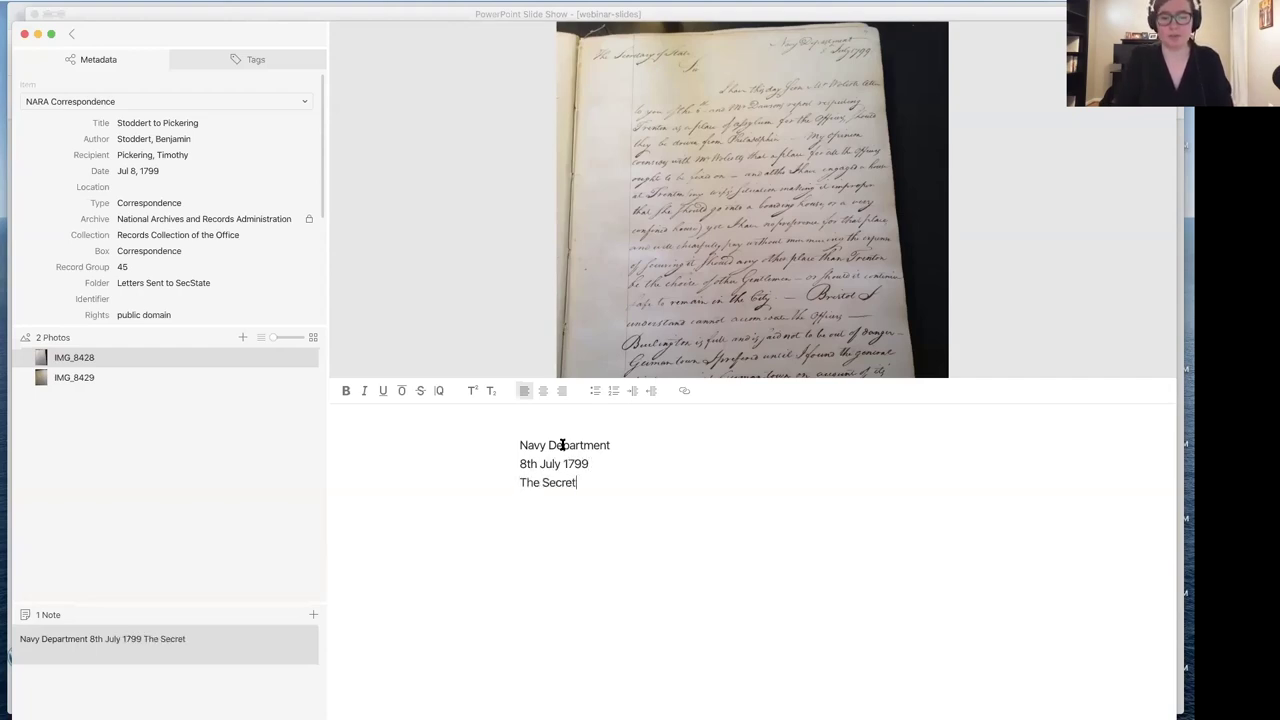
{"action": "type", "text": "ary of State"}
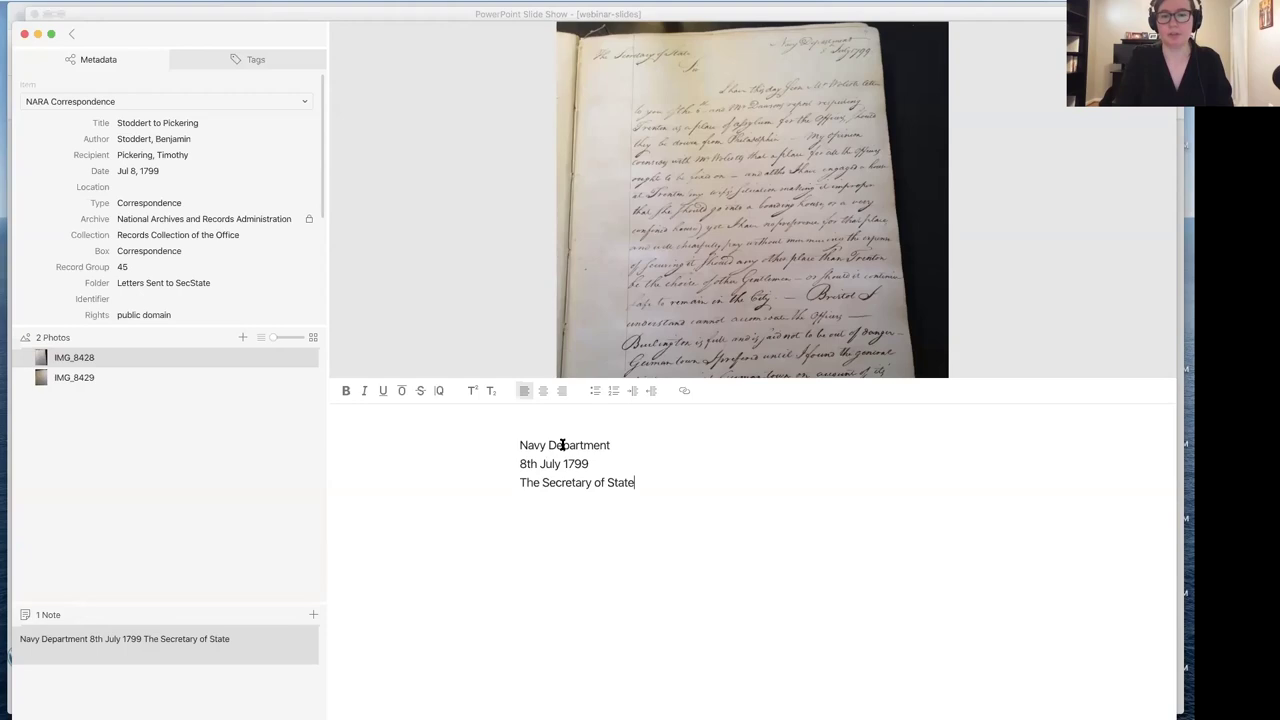
{"action": "key", "text": "Return"}
{"action": "key", "text": "Return"}
{"action": "type", "text": "Sir"}
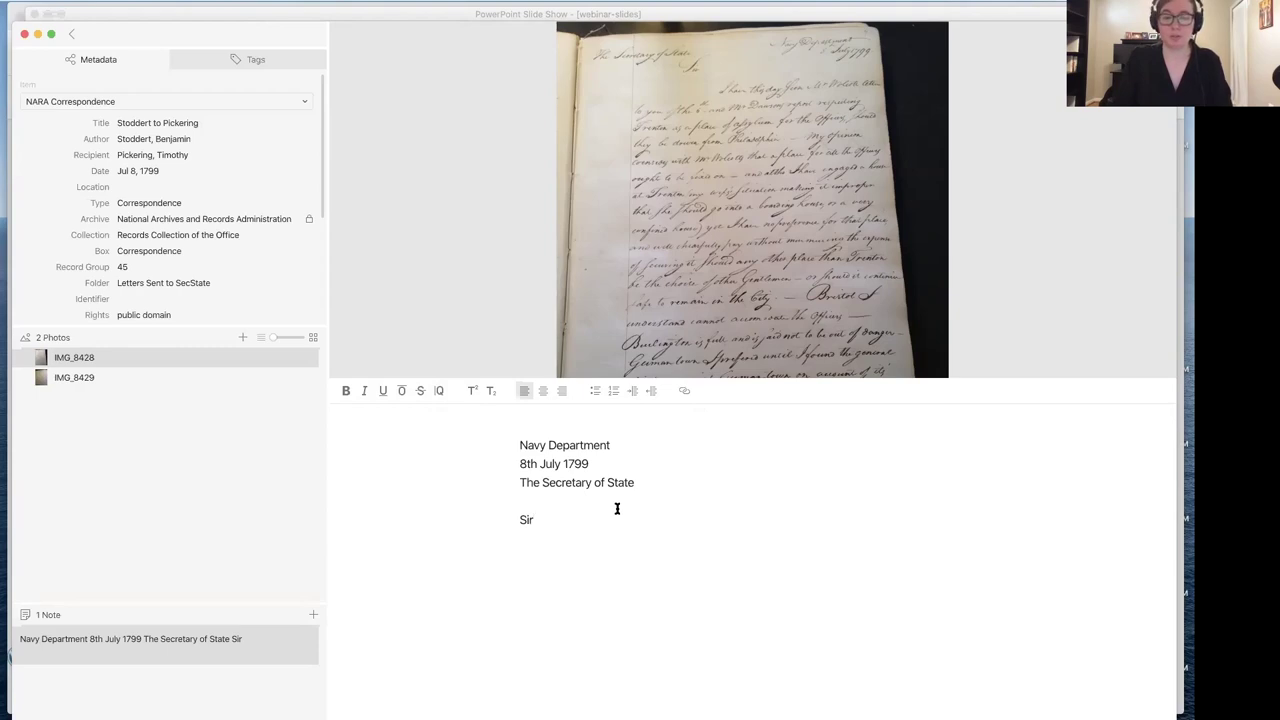
Add a second note to IMG_8428 reading "Yellow fever epidemic in Philadelphia" with the bullet "Evacuation", and switch between both notes.
{"action": "left_click", "coordinate": [241, 338]}
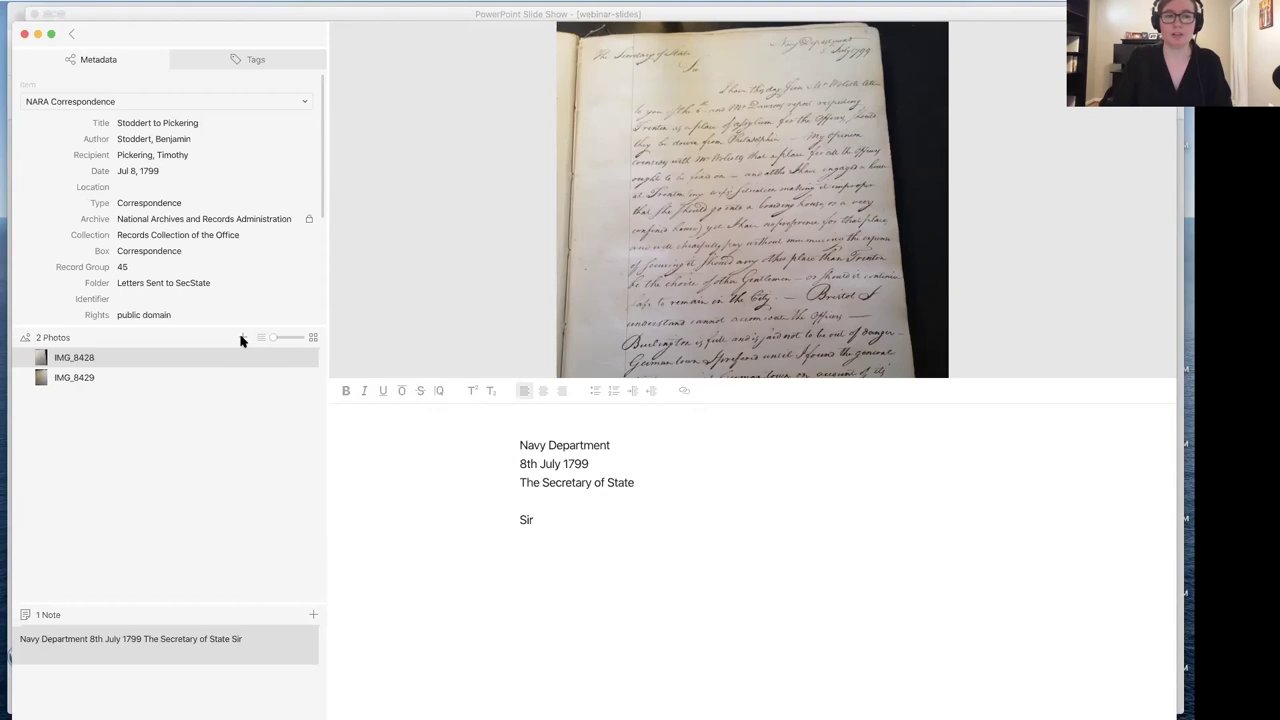
{"action": "left_click", "coordinate": [768, 306]}
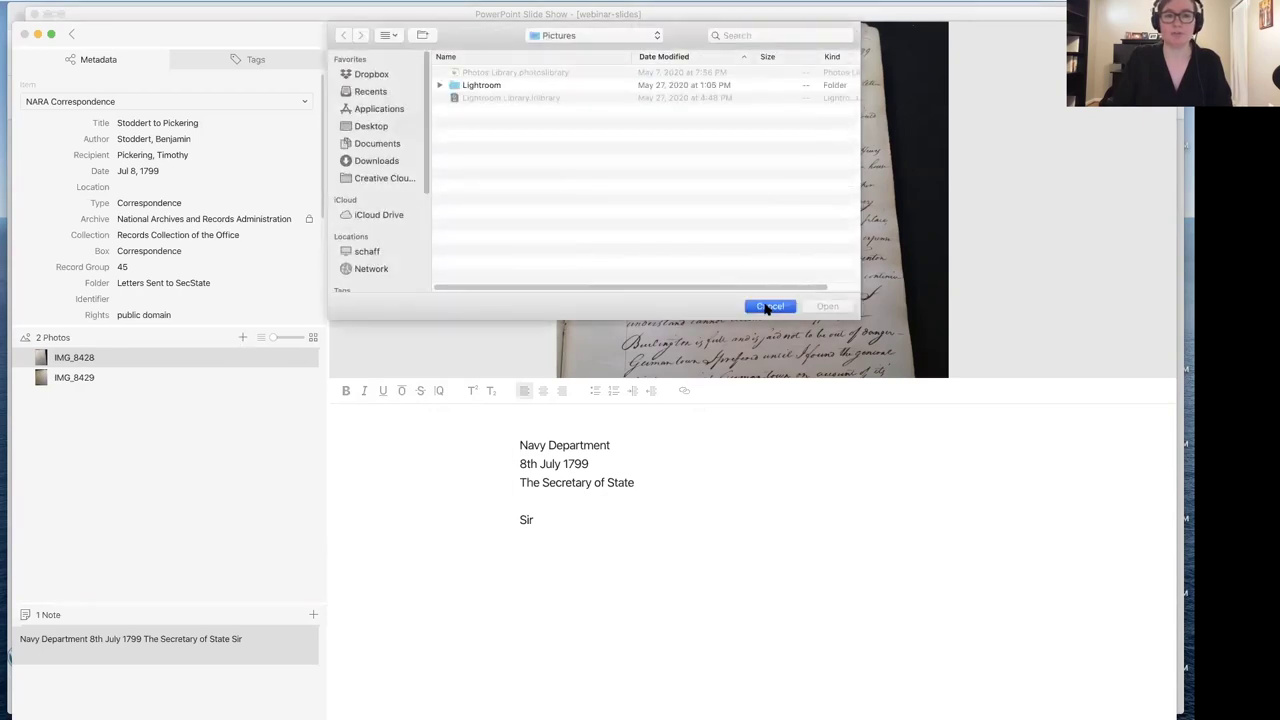
{"action": "left_click", "coordinate": [313, 614]}
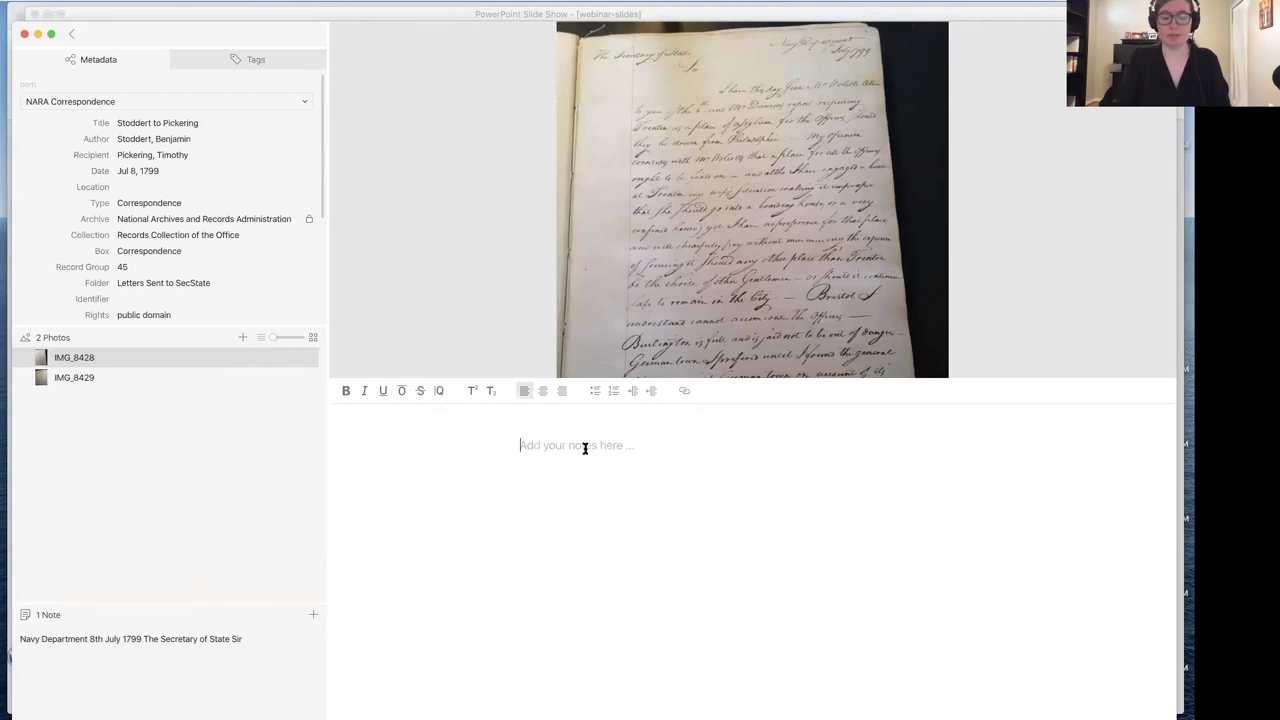
{"action": "type", "text": "Yellow fev"}
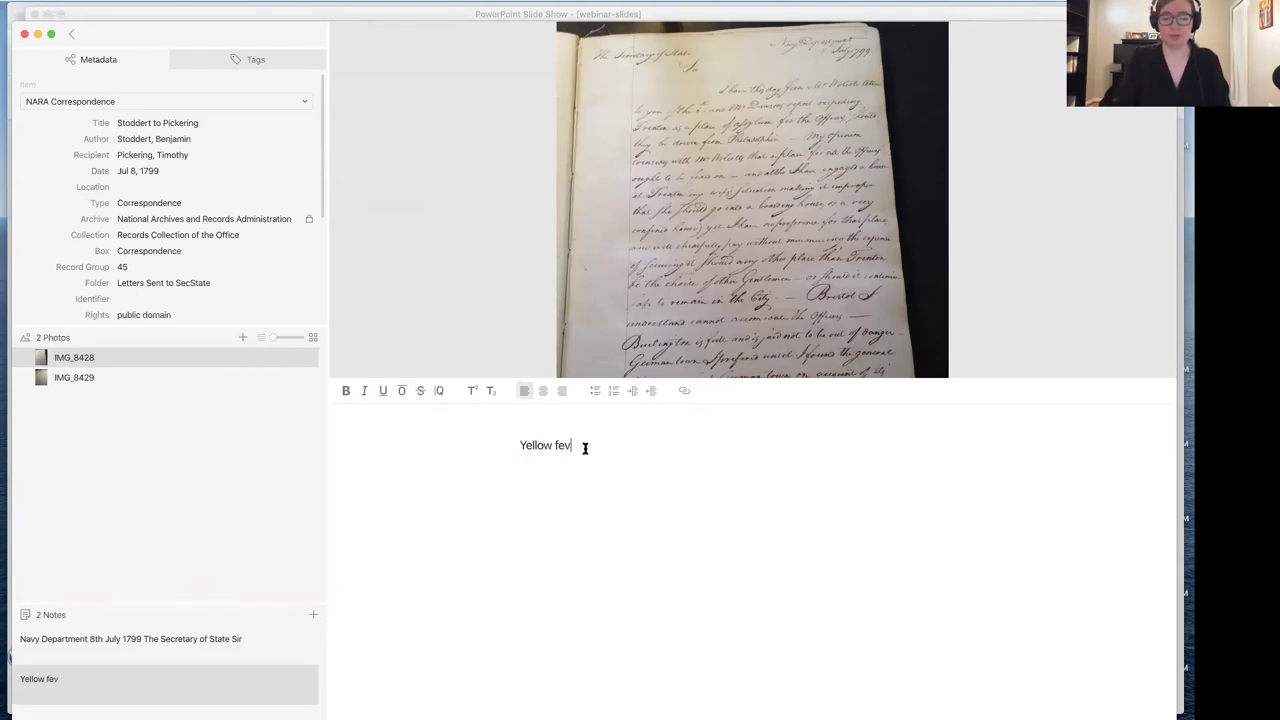
{"action": "type", "text": "er epidemic in P"}
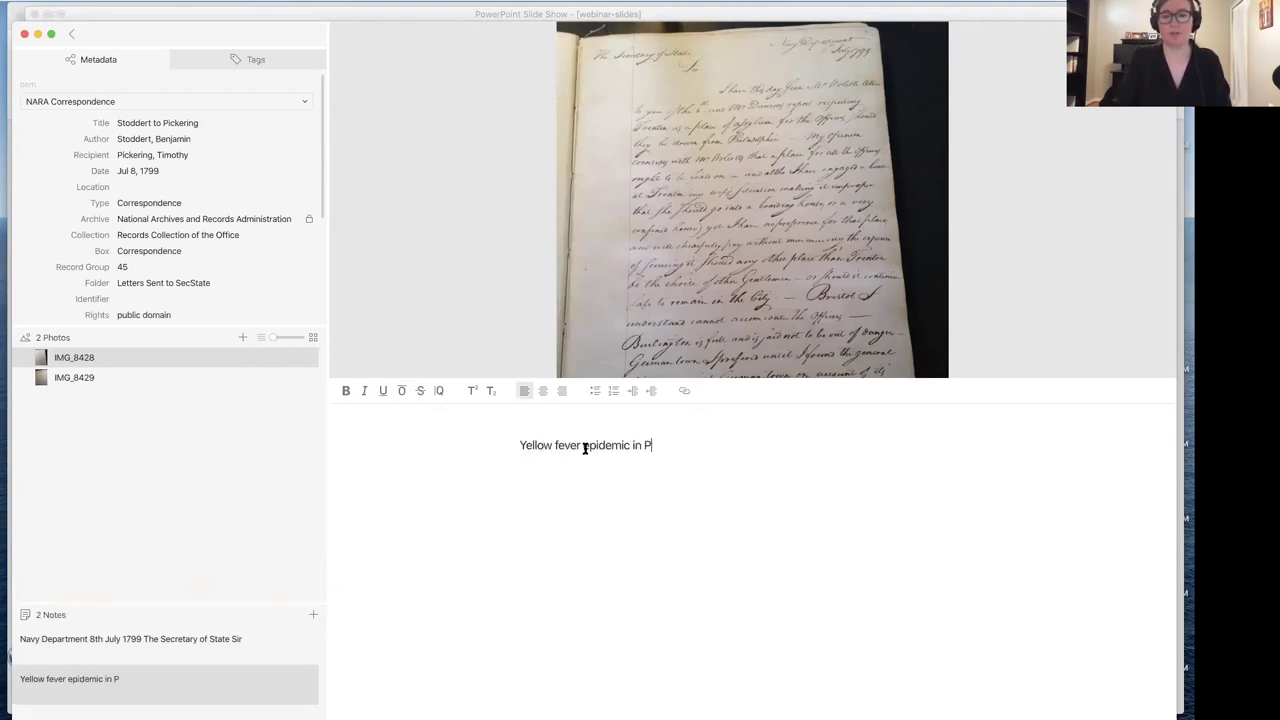
{"action": "type", "text": "hiladelphia"}
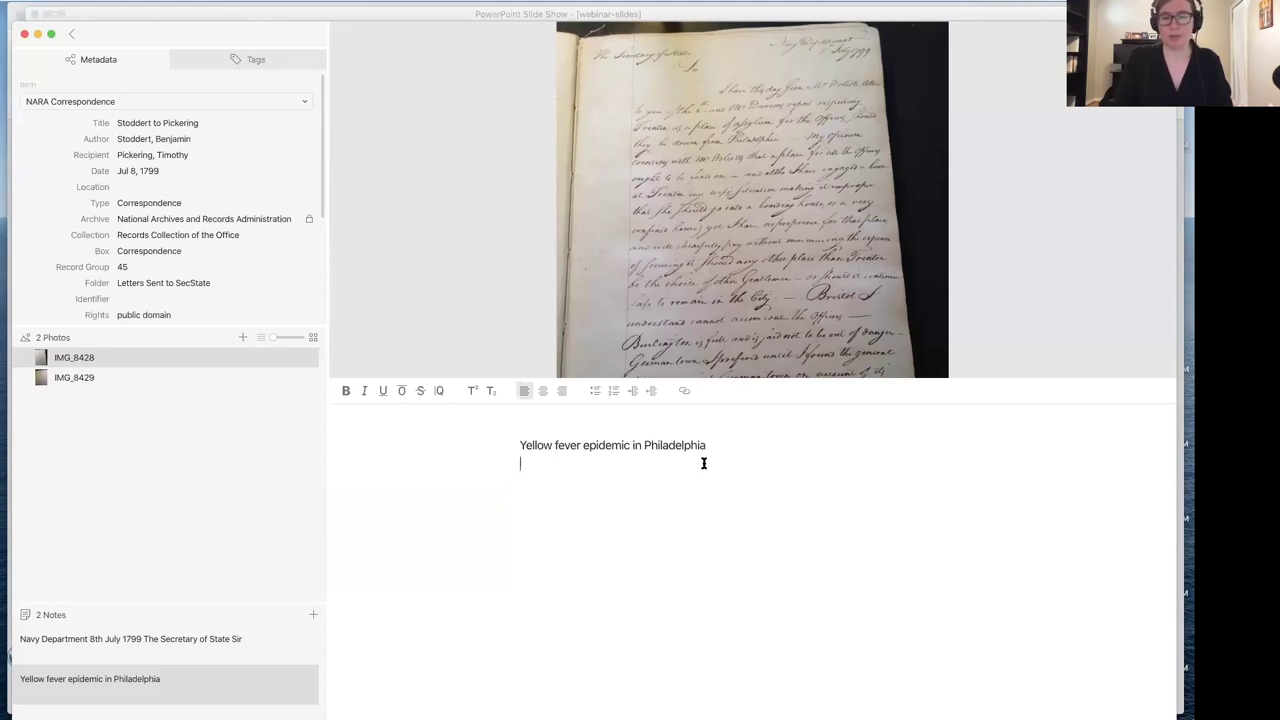
{"action": "type", "text": "Evacuation"}
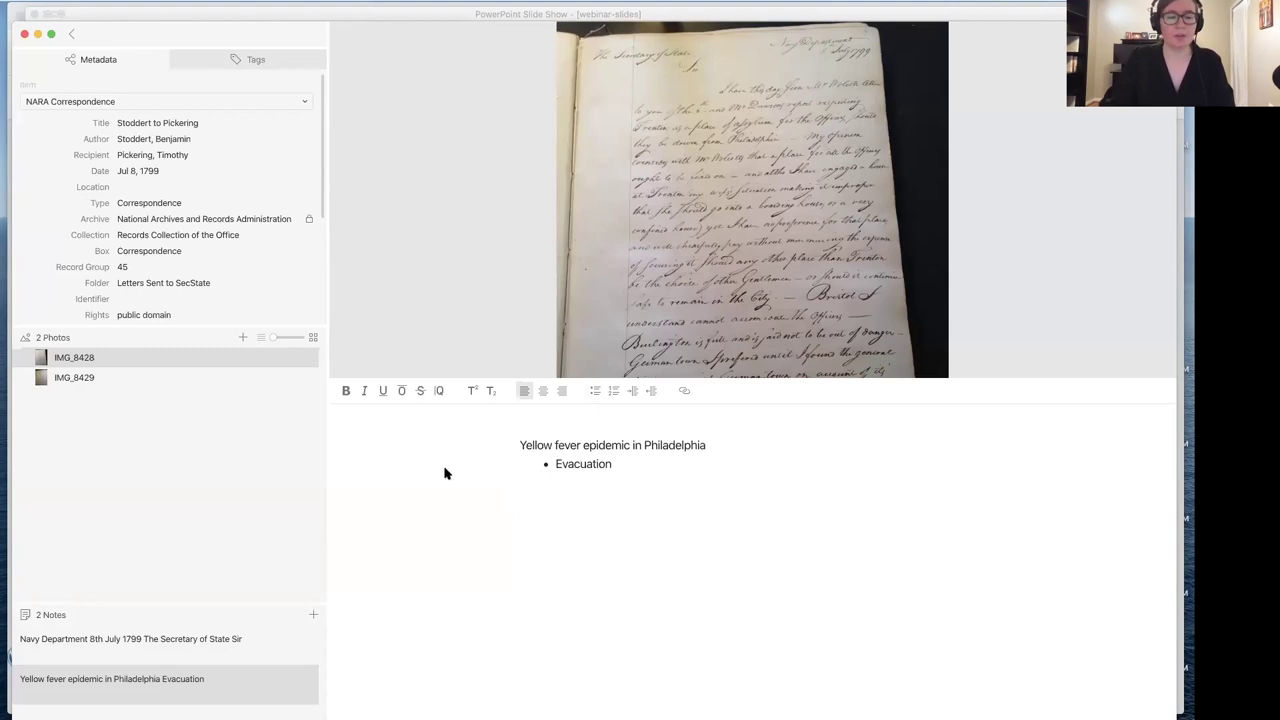
{"action": "left_click", "coordinate": [216, 640]}
{"action": "left_click", "coordinate": [217, 686]}
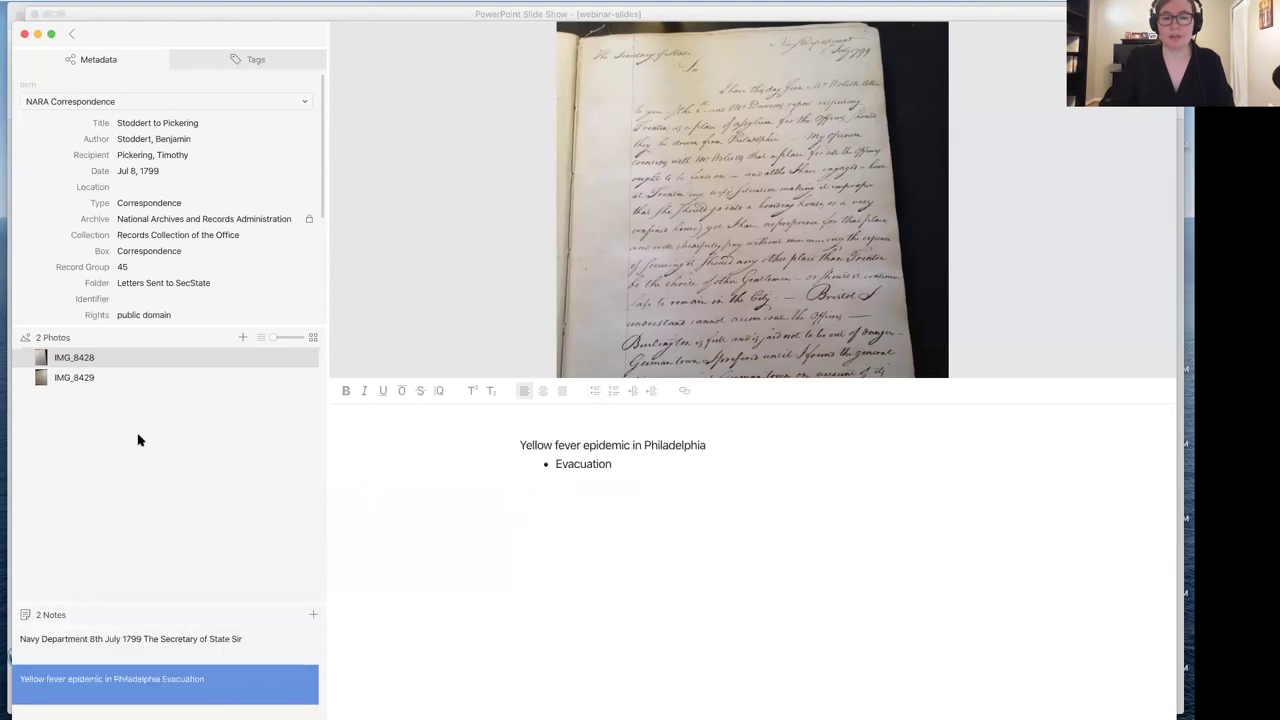
{"action": "key", "text": "Tab"}
Show the IMG_8429 photo and enlarge its viewing area by shrinking the notes area.
{"action": "left_click", "coordinate": [122, 378]}
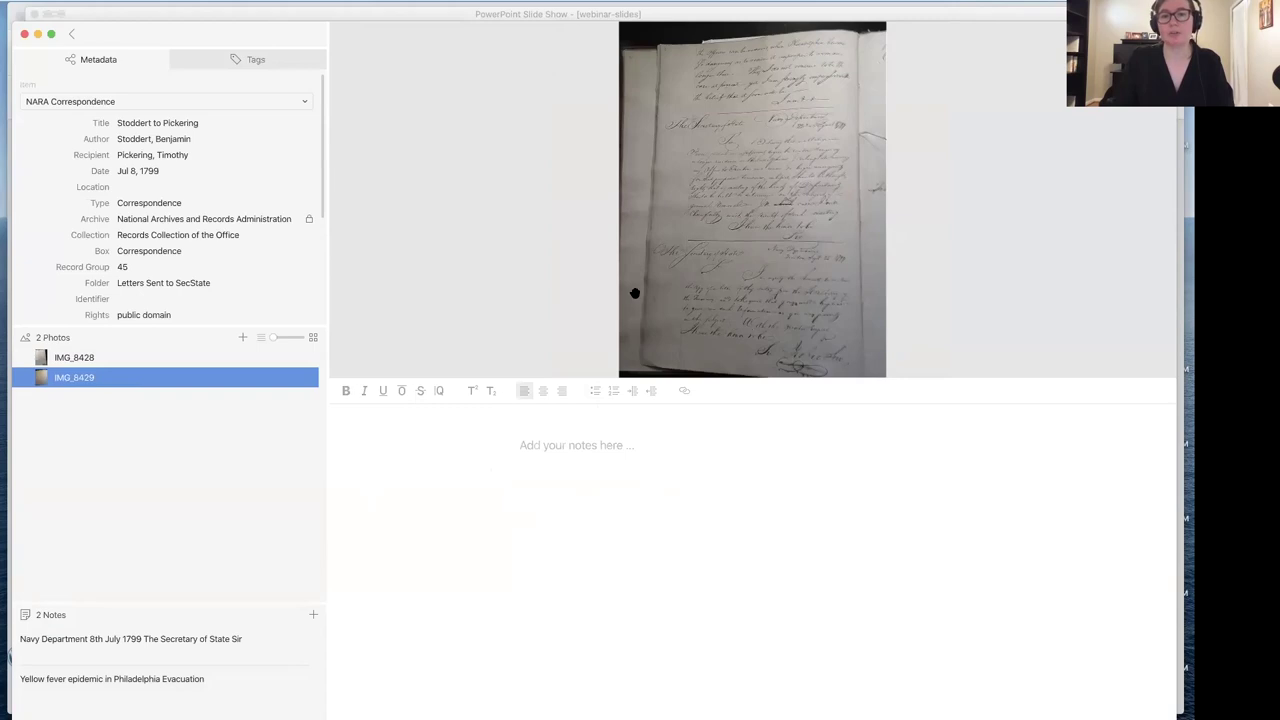
{"action": "mouse_move", "coordinate": [640, 275]}
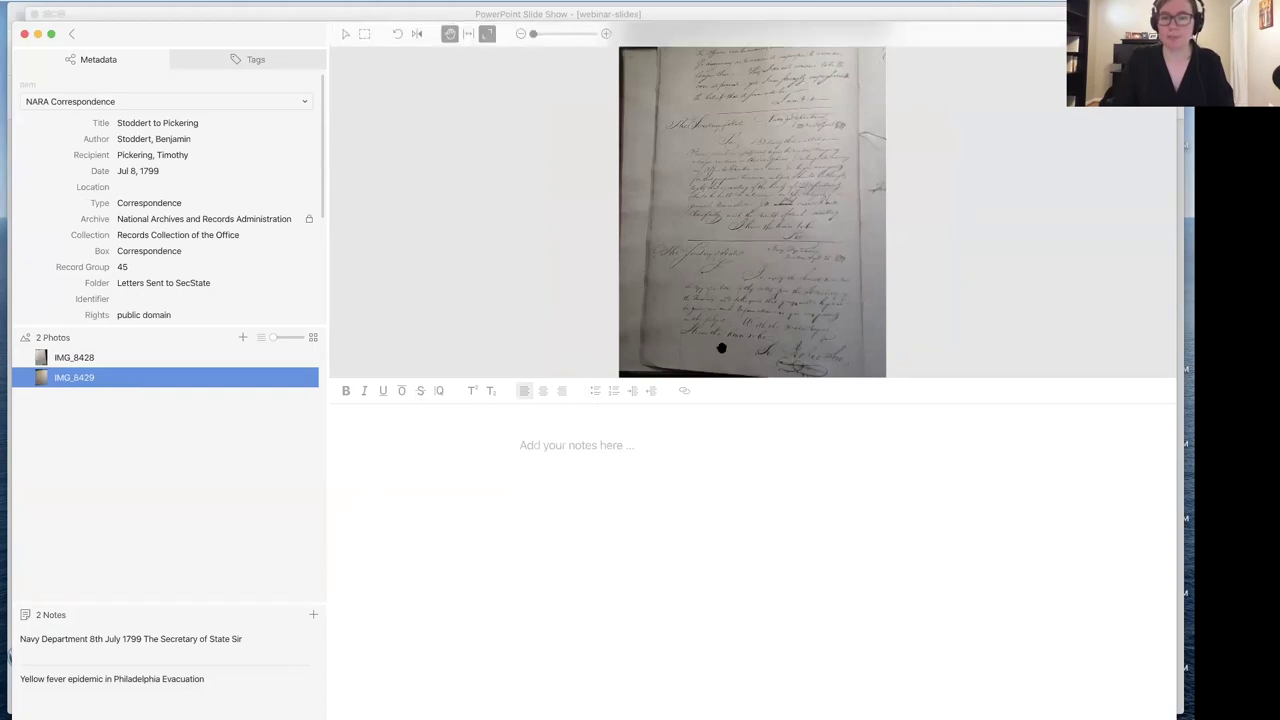
{"action": "left_click_drag", "start_coordinate": [723, 381], "coordinate": [731, 592]}
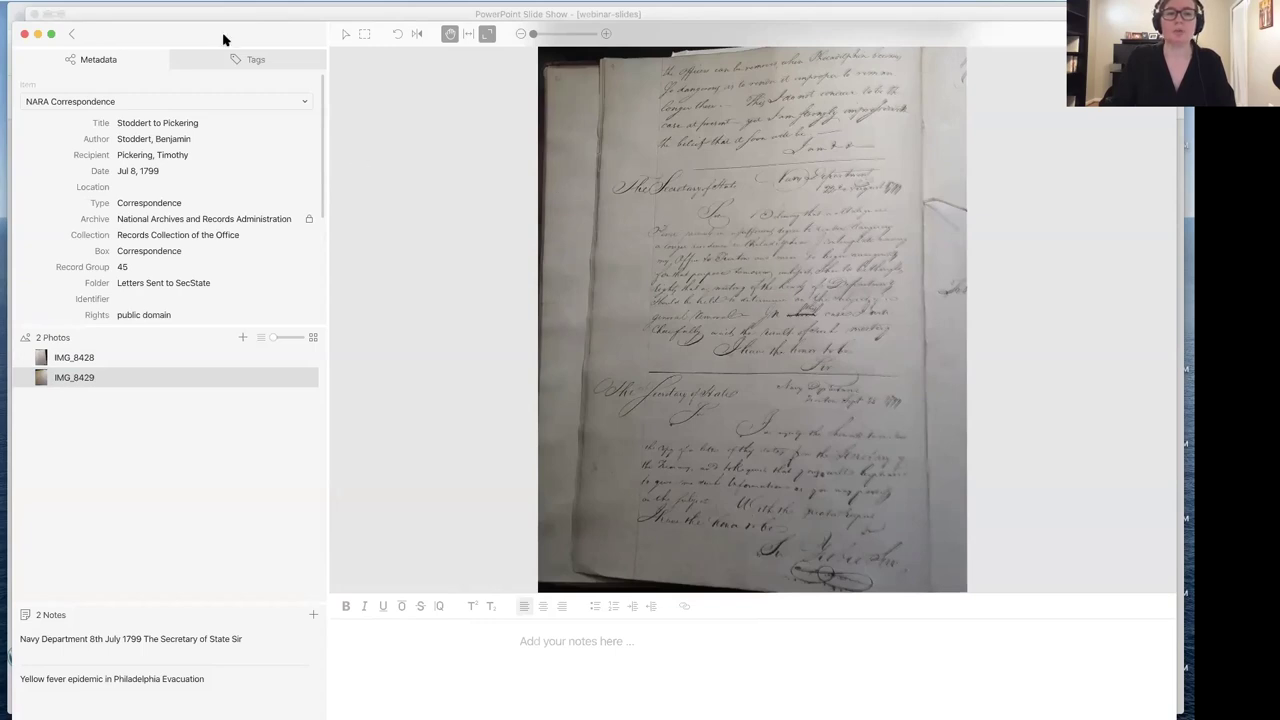
Move the project window down slightly and draw a selection around the closing passage of the letter at the top of the IMG_8429 page.
{"action": "left_click_drag", "start_coordinate": [224, 34], "coordinate": [221, 52]}
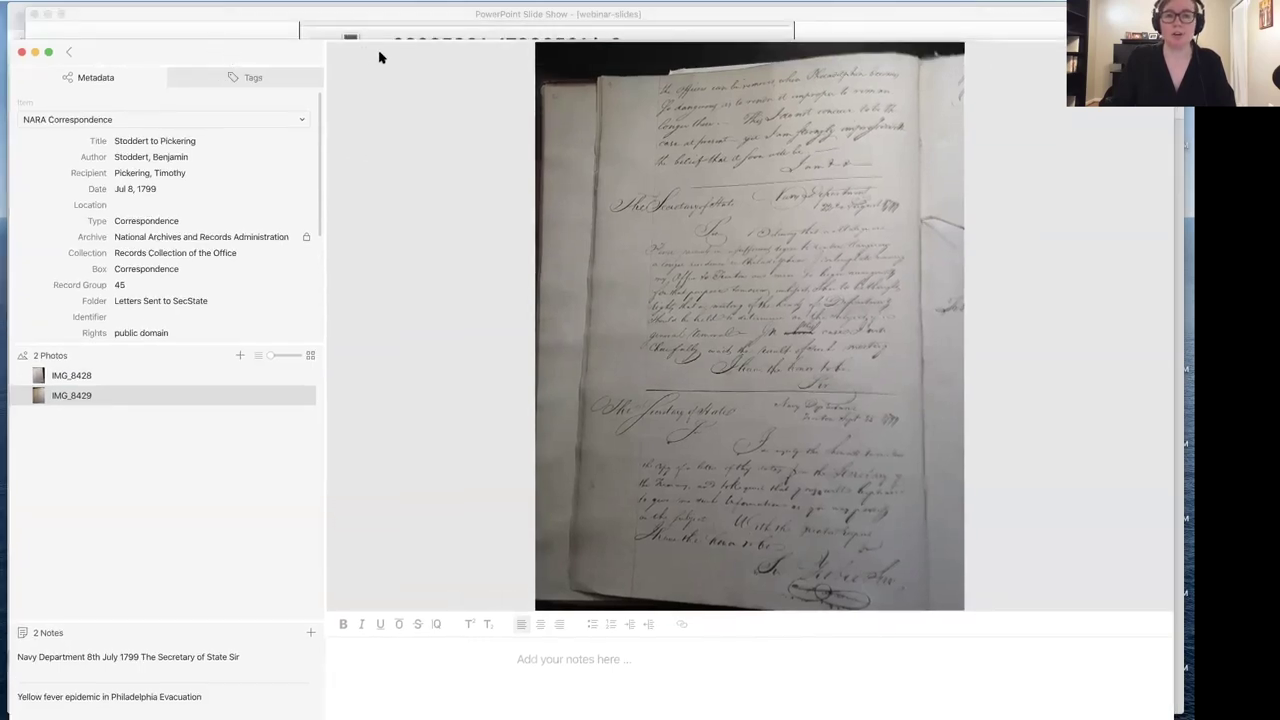
{"action": "mouse_move", "coordinate": [370, 52]}
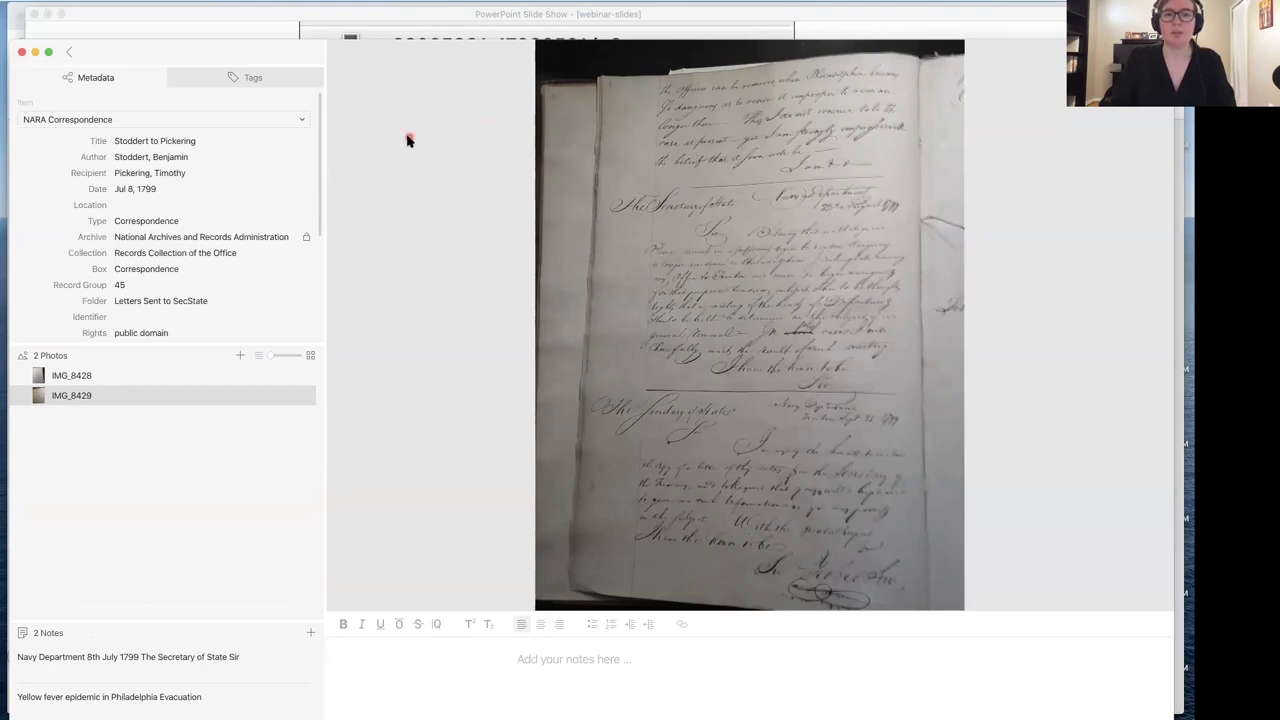
{"action": "mouse_move", "coordinate": [357, 100]}
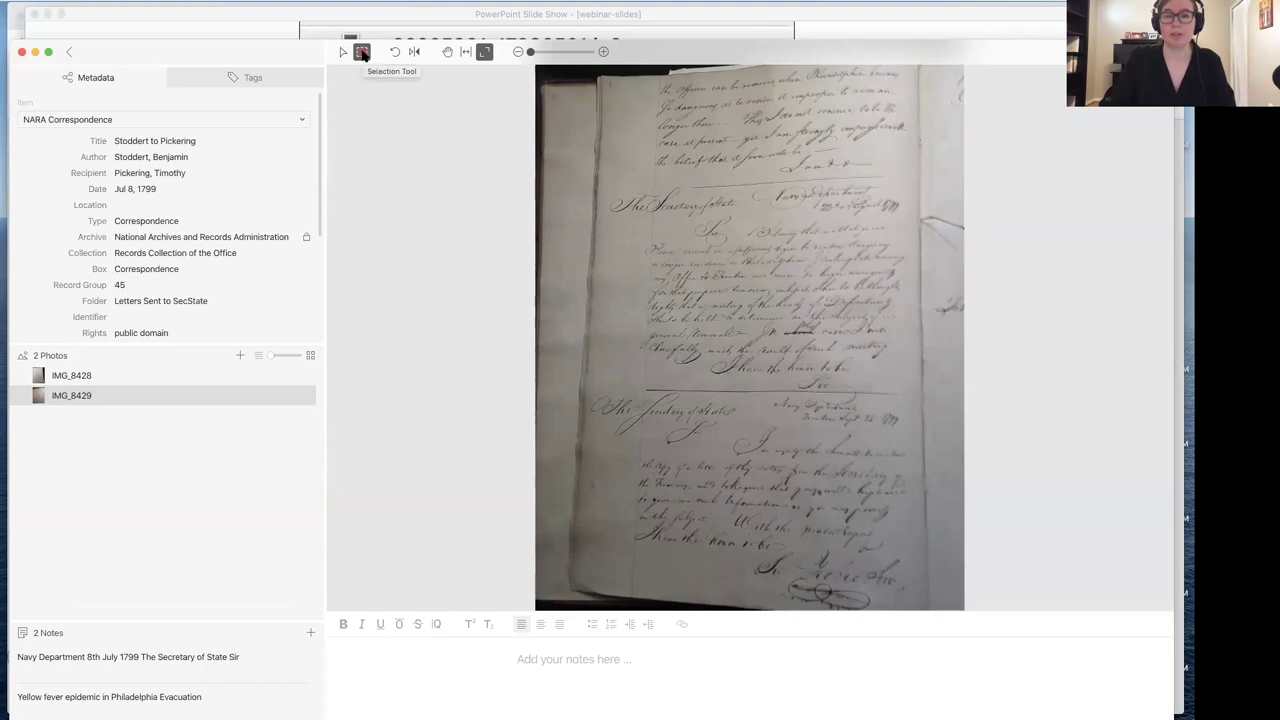
{"action": "left_click", "coordinate": [362, 52]}
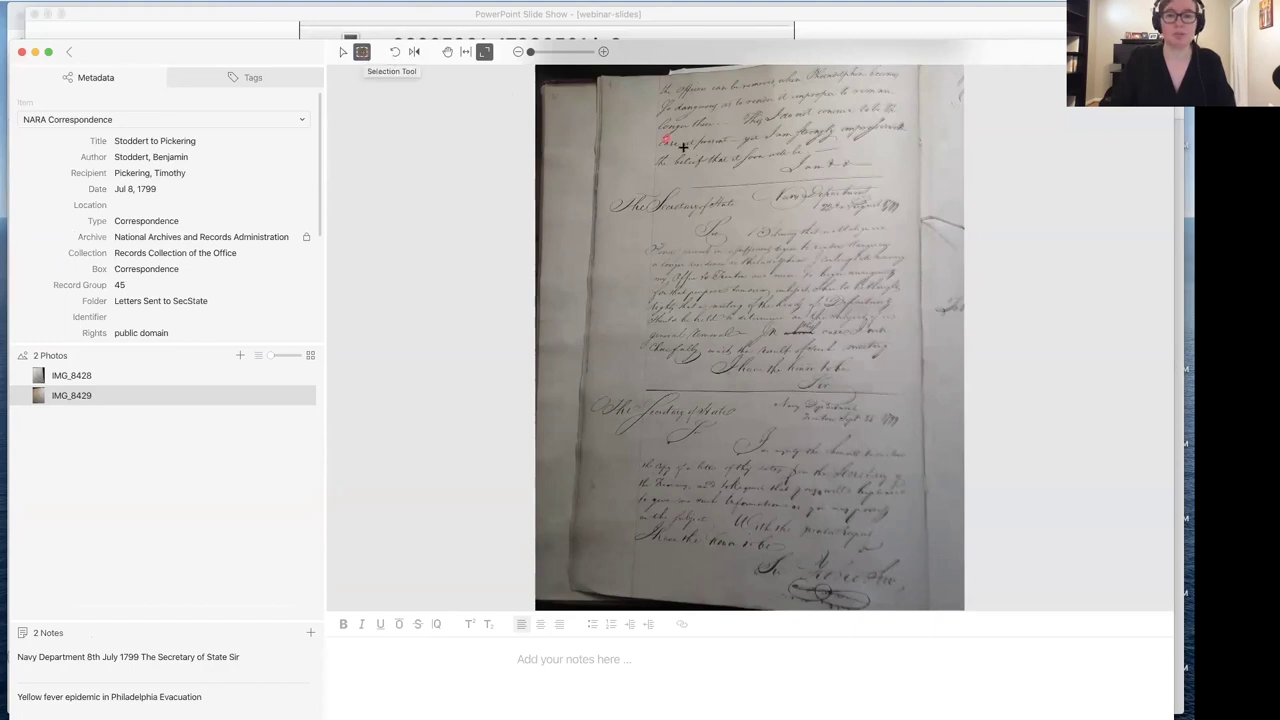
{"action": "left_click_drag", "start_coordinate": [905, 173], "coordinate": [688, 182]}
{"action": "left_click_drag", "start_coordinate": [639, 103], "coordinate": [636, 64]}
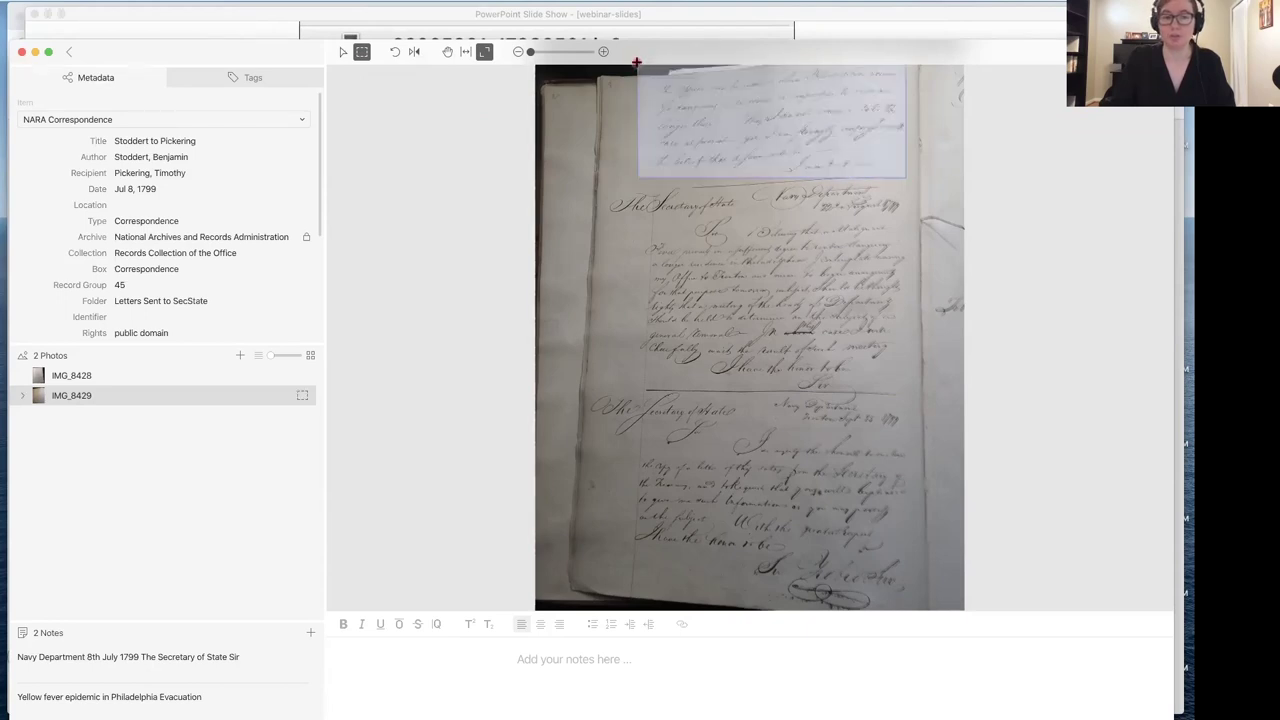
Open the new selection under IMG_8429, view its metadata, and add the note "Page 2 of previous page's letter" to it.
{"action": "left_click", "coordinate": [24, 397]}
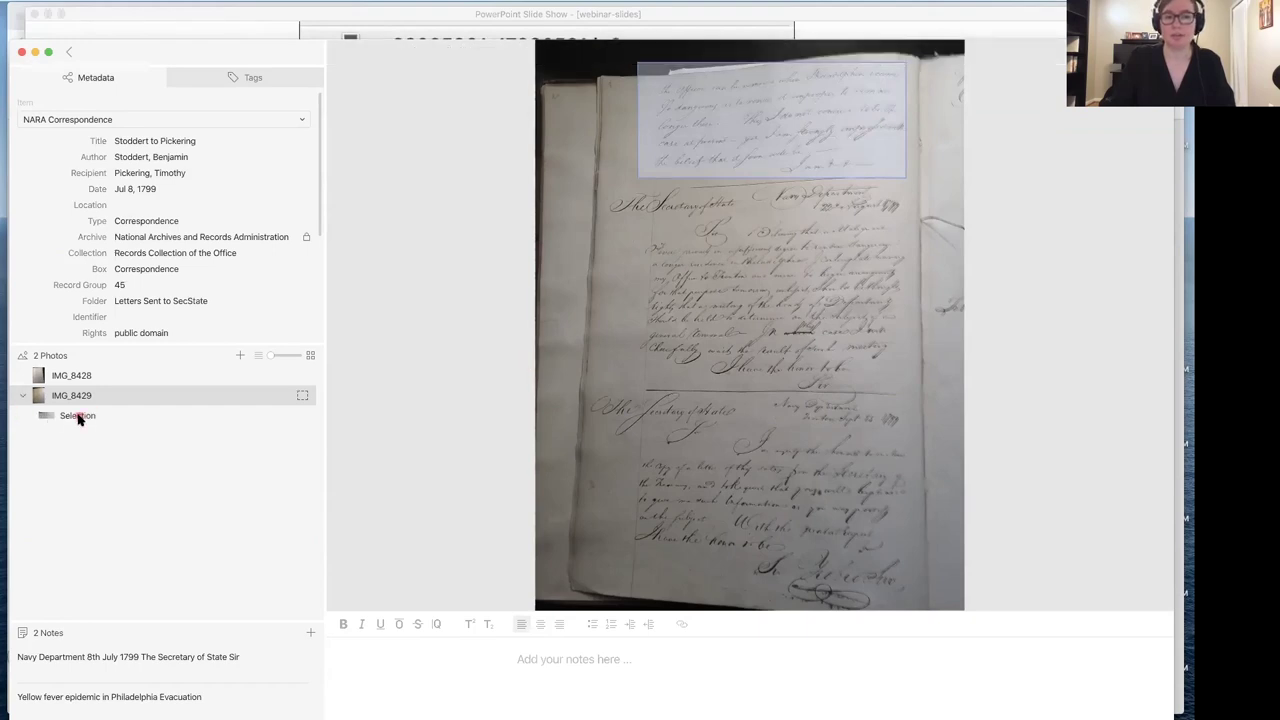
{"action": "left_click", "coordinate": [79, 419]}
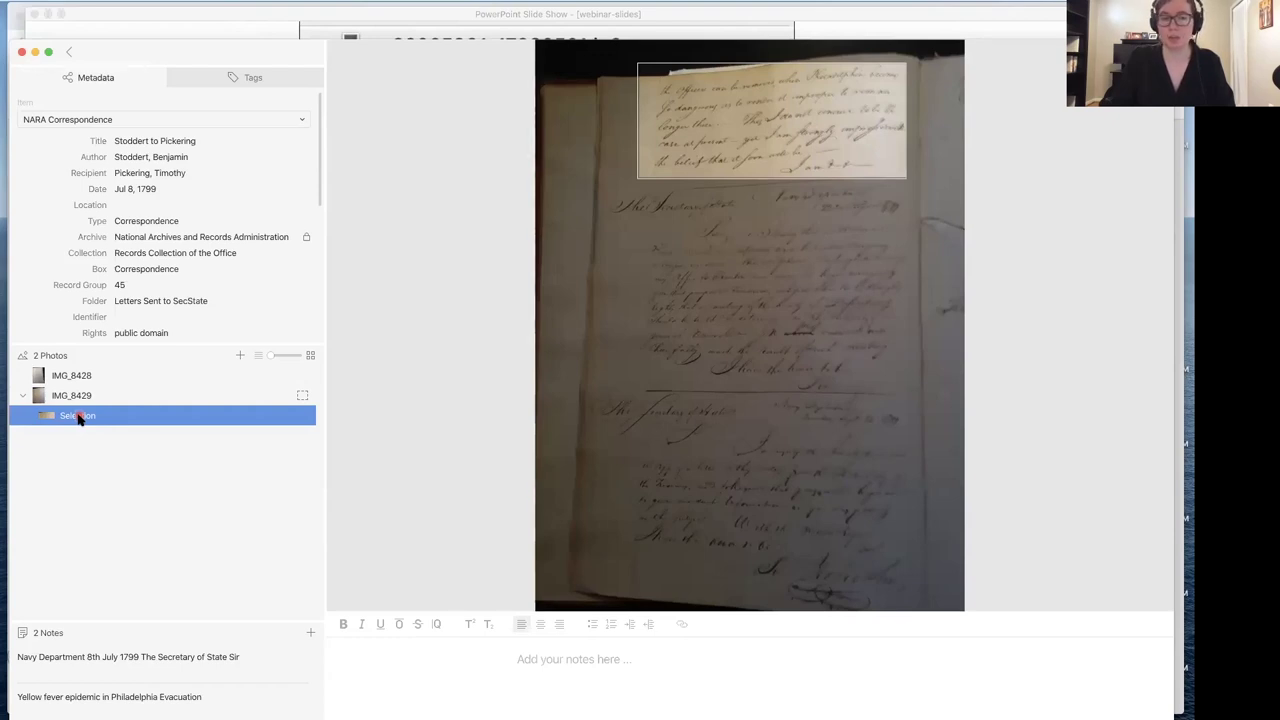
{"action": "scroll", "coordinate": [200, 284], "scroll_direction": "down", "scroll_amount": 5}
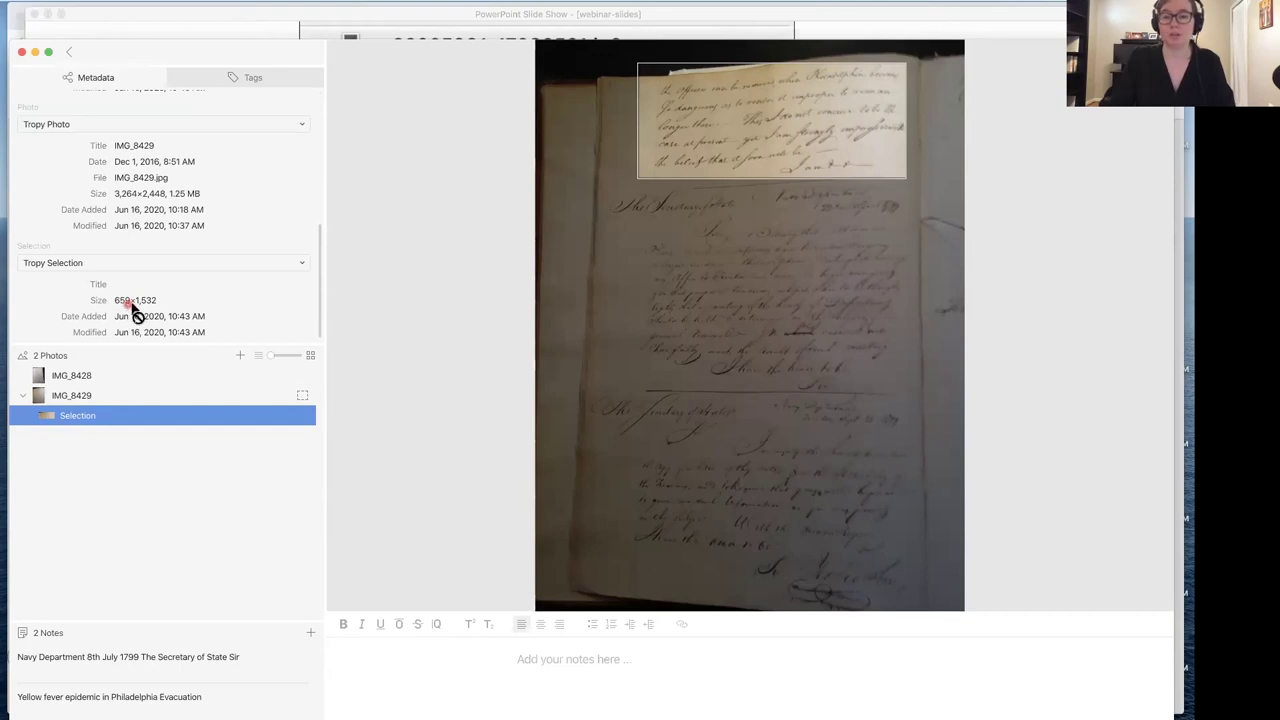
{"action": "left_click", "coordinate": [600, 659]}
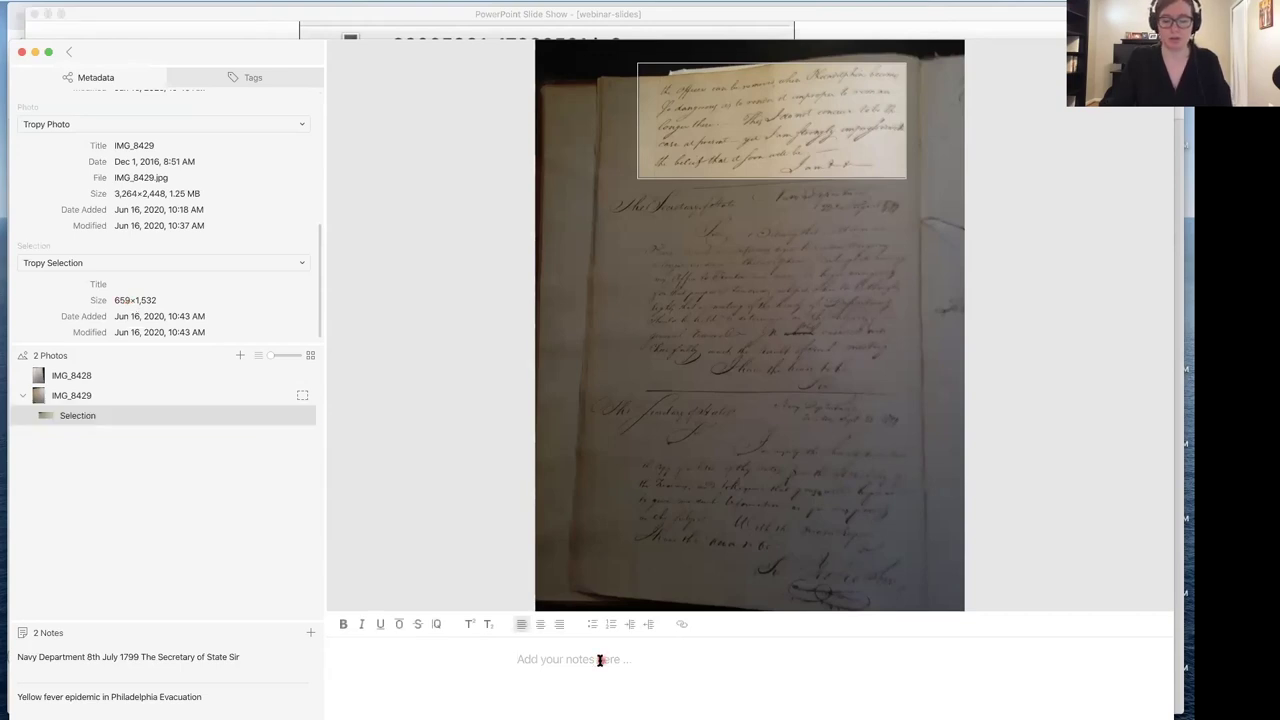
{"action": "type", "text": "Page 2 of "}
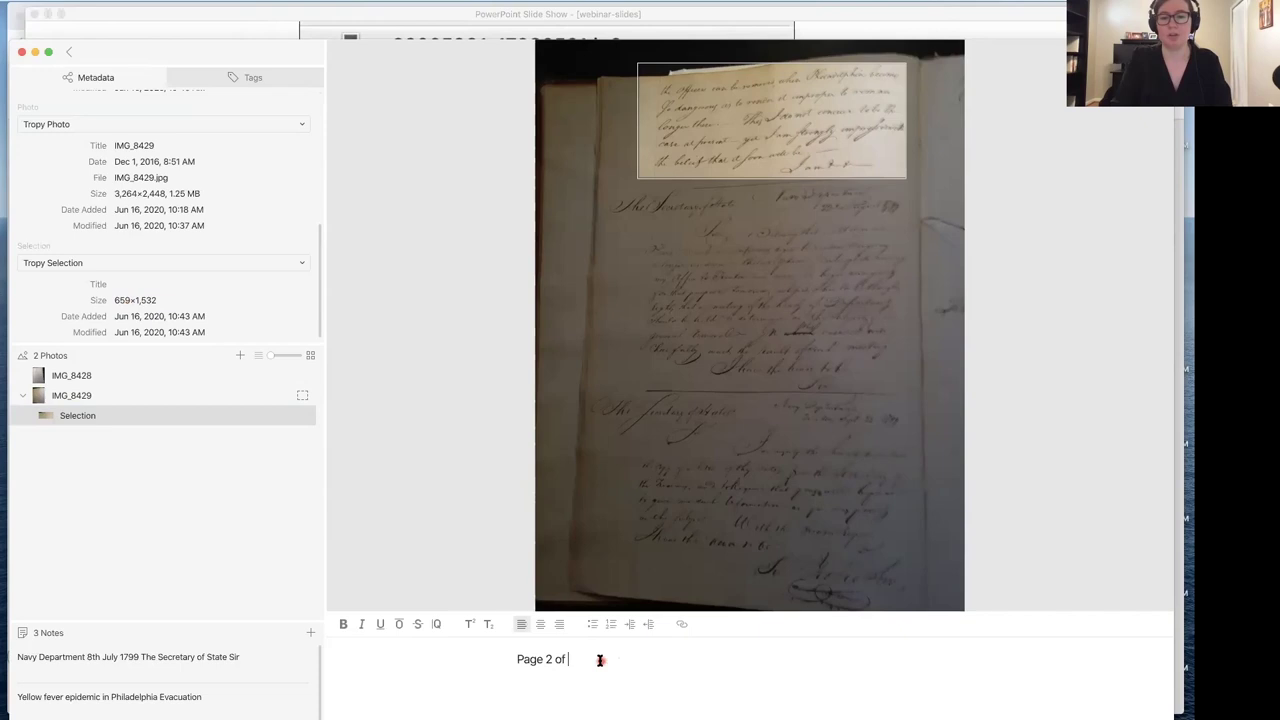
{"action": "type", "text": "previous pa"}
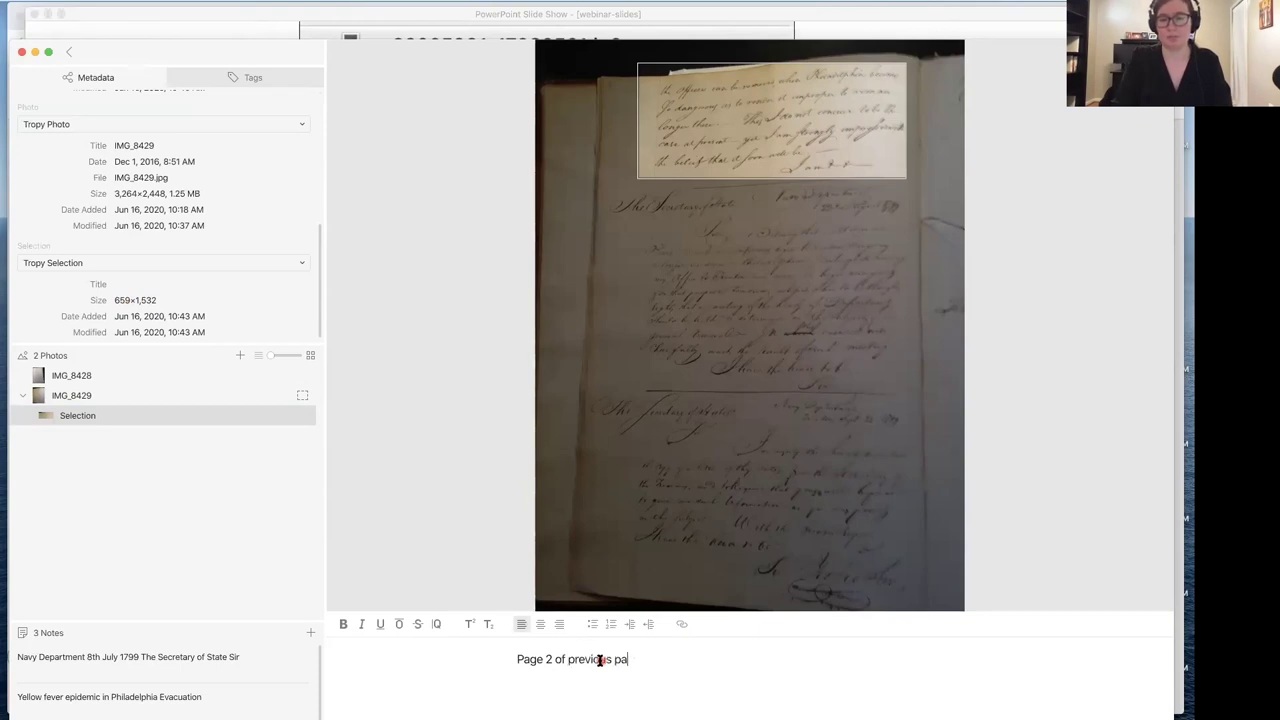
{"action": "type", "text": "ge's letter"}
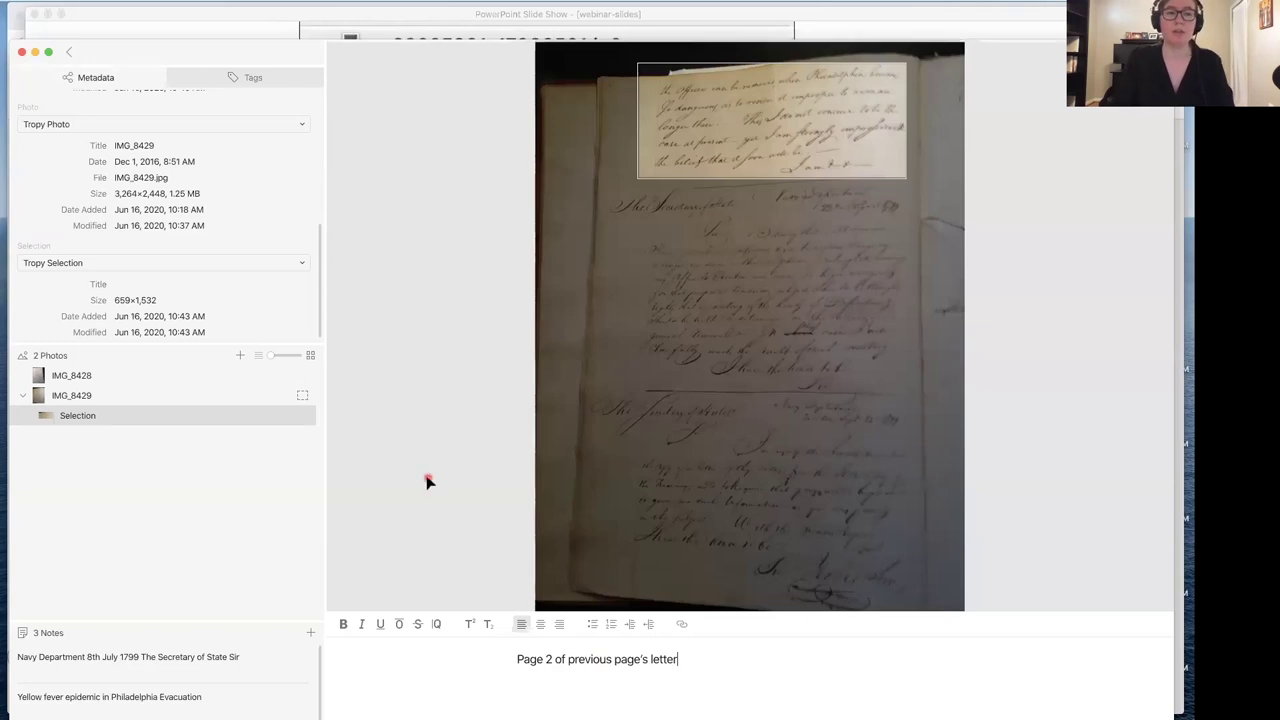
{"action": "mouse_move", "coordinate": [423, 474]}
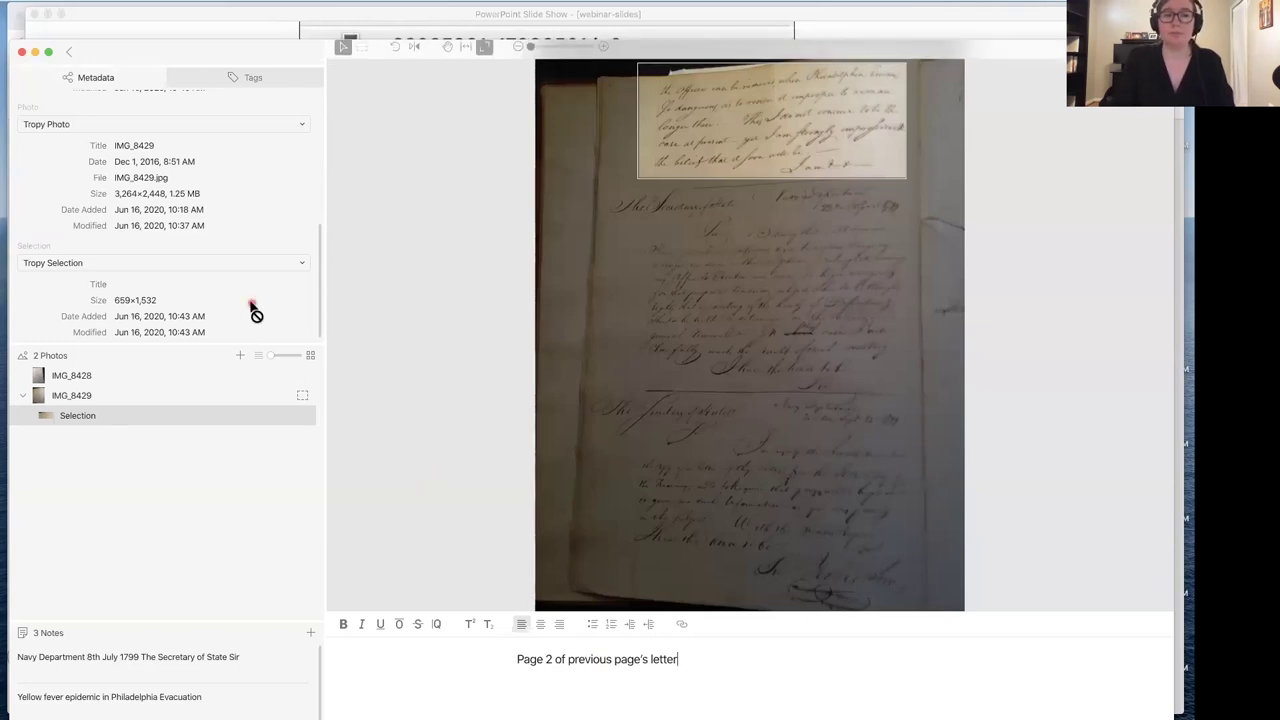
Show the tags of the Stoddert to Pickering item and add the tag "disease".
{"action": "scroll", "coordinate": [251, 311], "scroll_direction": "up", "scroll_amount": 5}
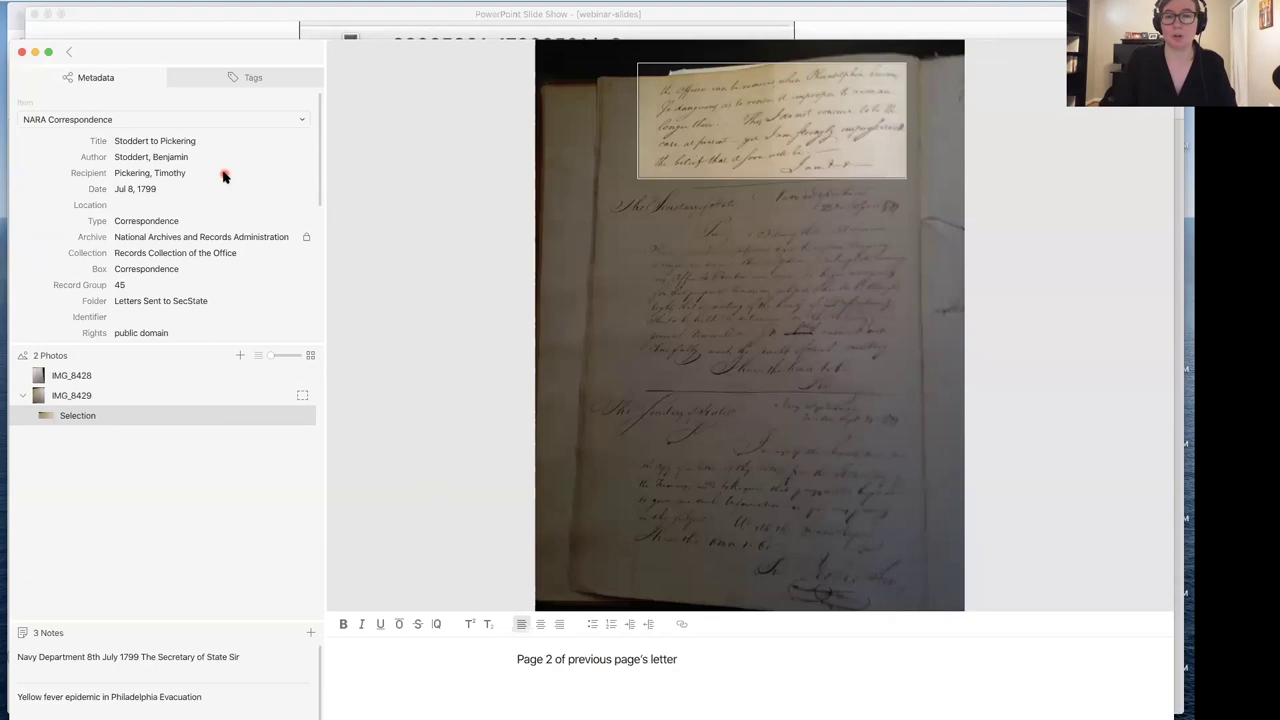
{"action": "left_click", "coordinate": [212, 77]}
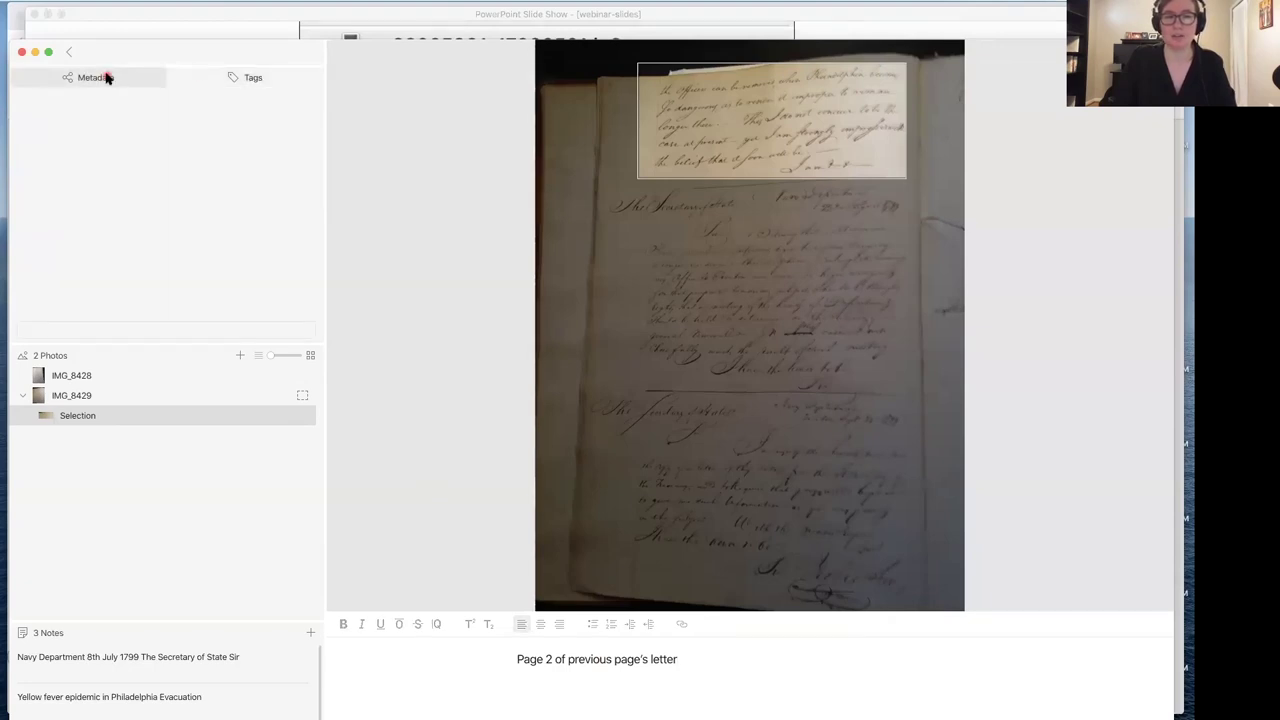
{"action": "left_click", "coordinate": [106, 77]}
{"action": "left_click", "coordinate": [246, 80]}
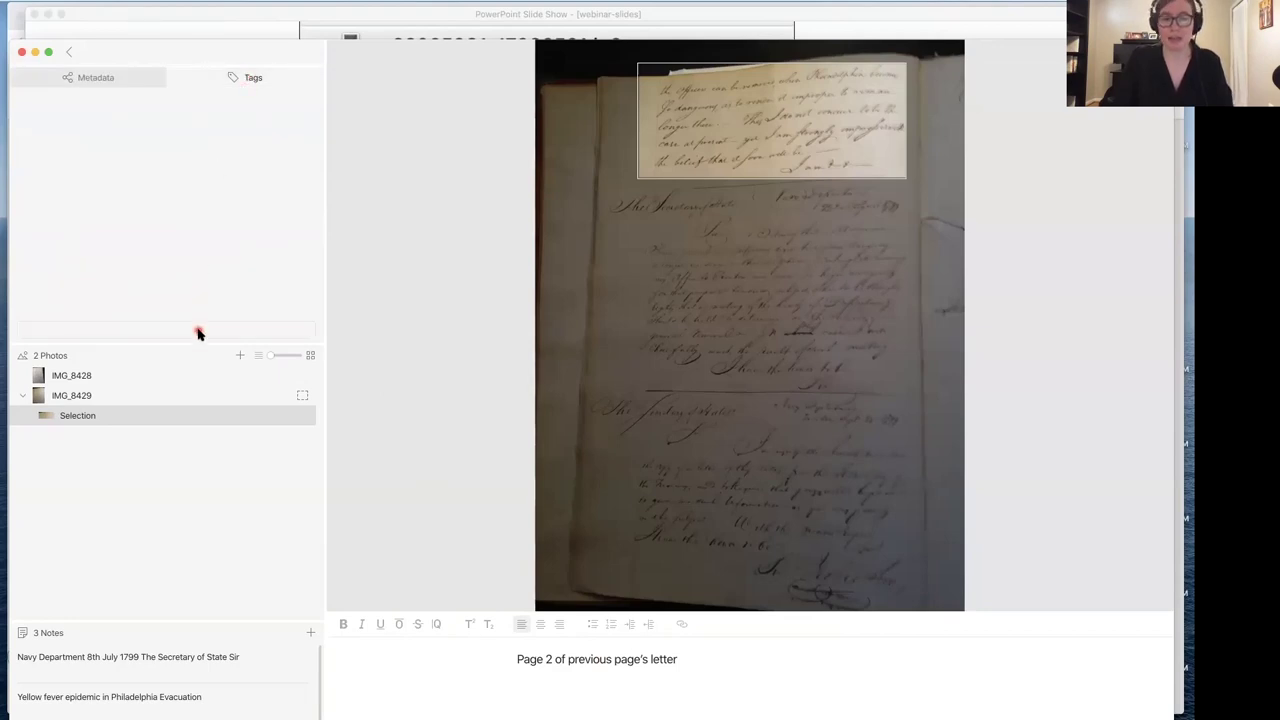
{"action": "left_click", "coordinate": [198, 331]}
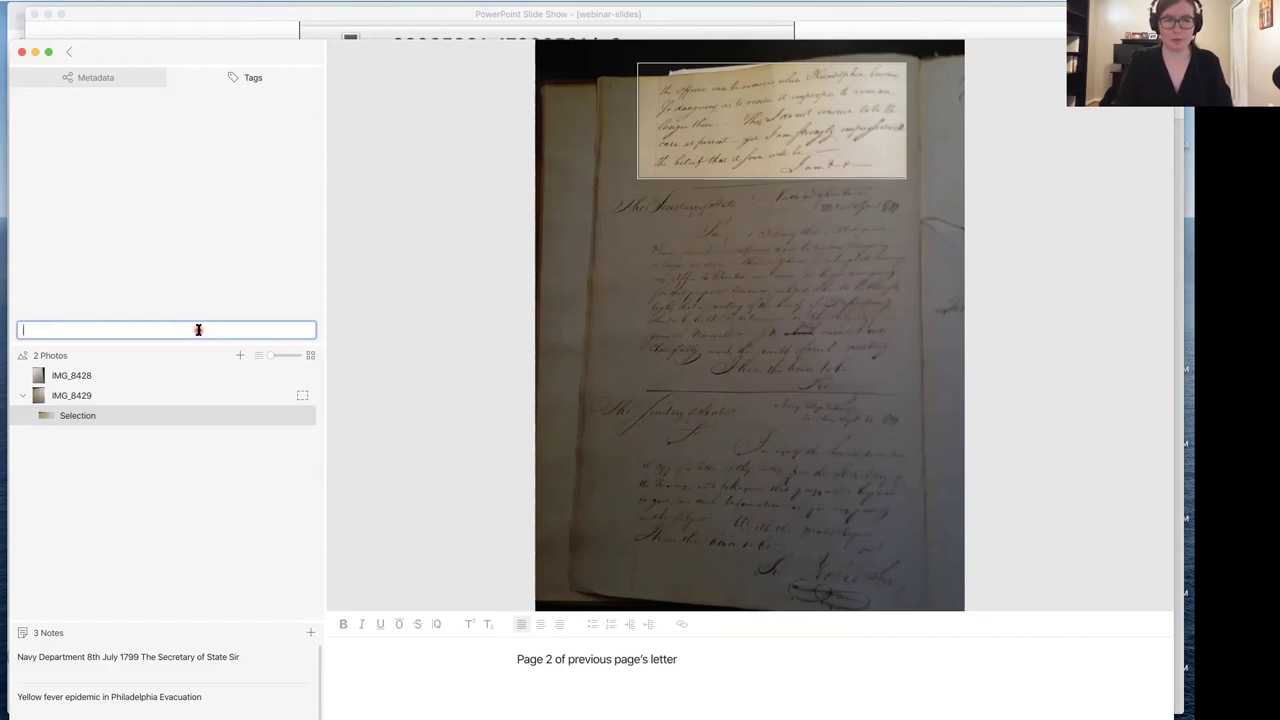
{"action": "type", "text": "disease"}
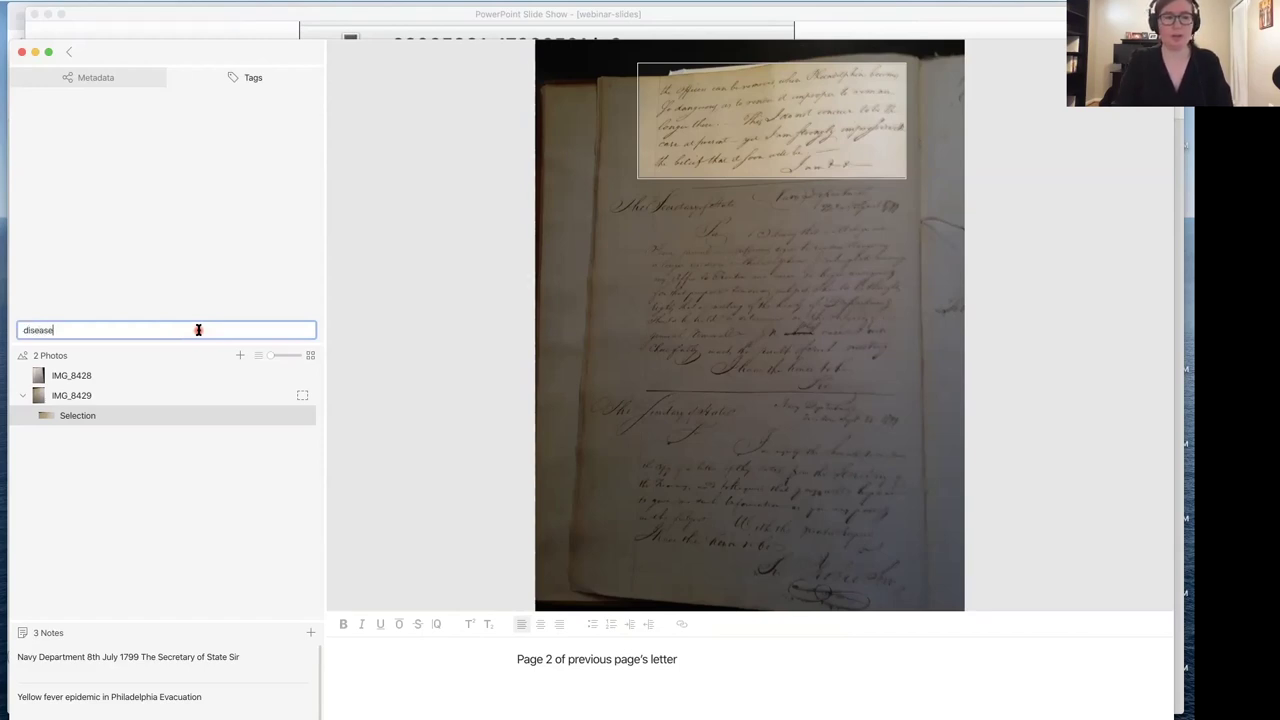
{"action": "key", "text": "Return"}
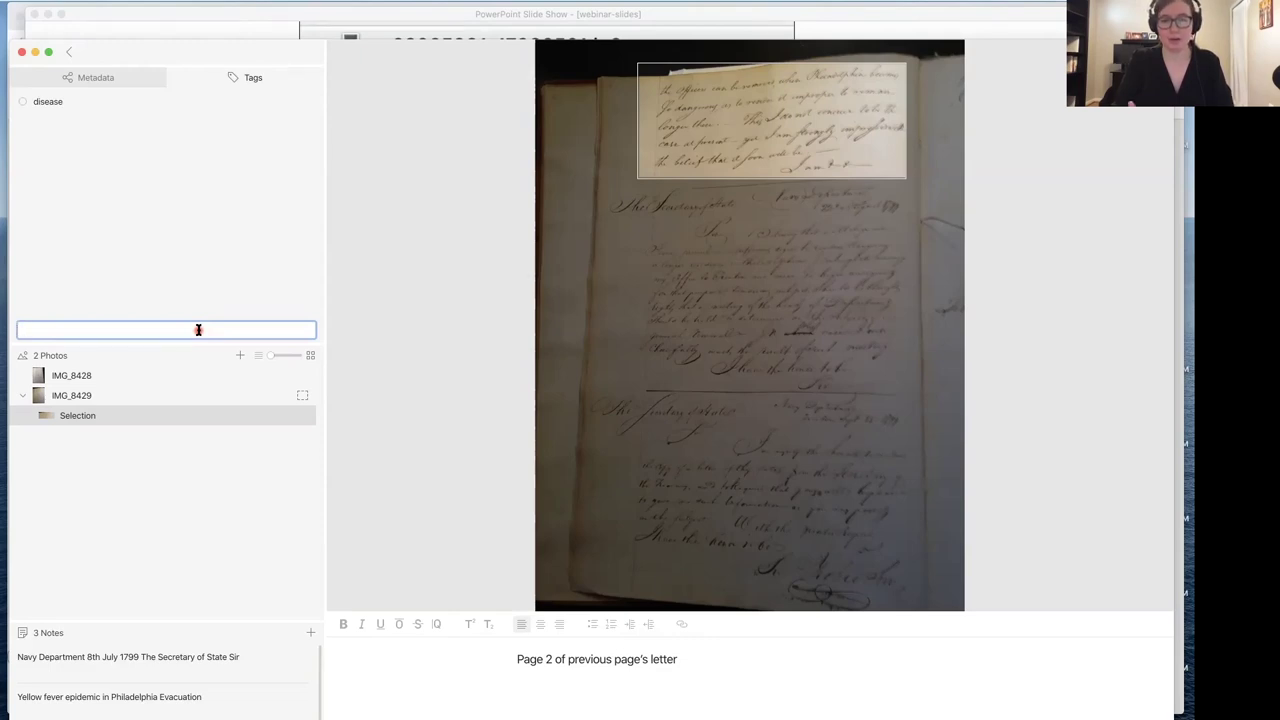
Add the tags "Timothy Pickering" and "Benjamin Stoddert" to the item.
{"action": "type", "text": "Timothy Pickering"}
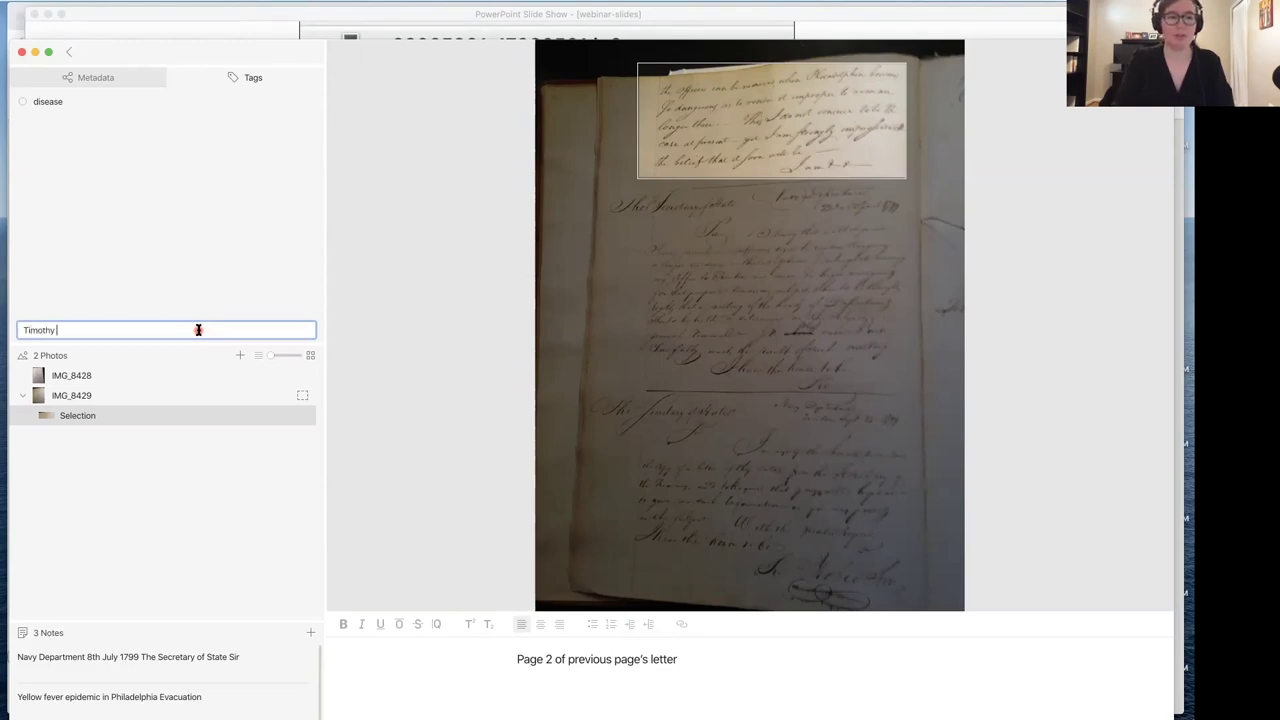
{"action": "key", "text": "Return"}
{"action": "type", "text": "Benjamin "}
{"action": "type", "text": "Stode"}
{"action": "type", "text": "ert"}
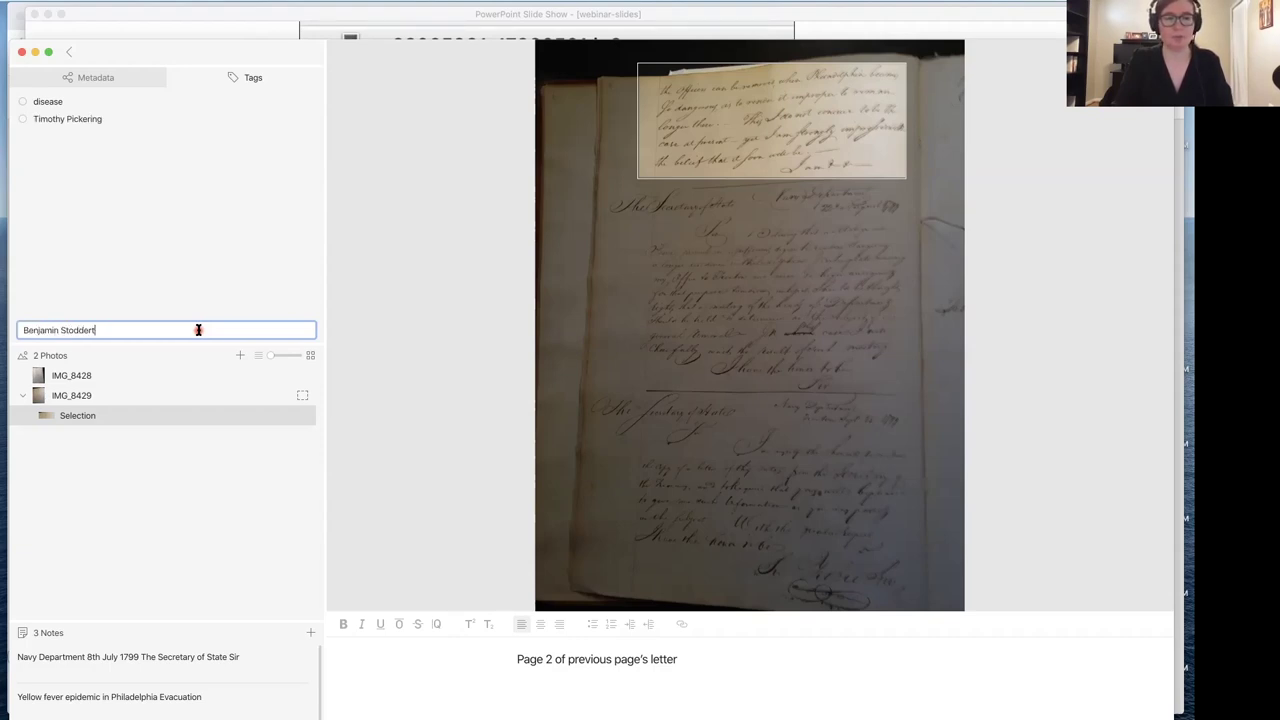
{"action": "key", "text": "Return"}
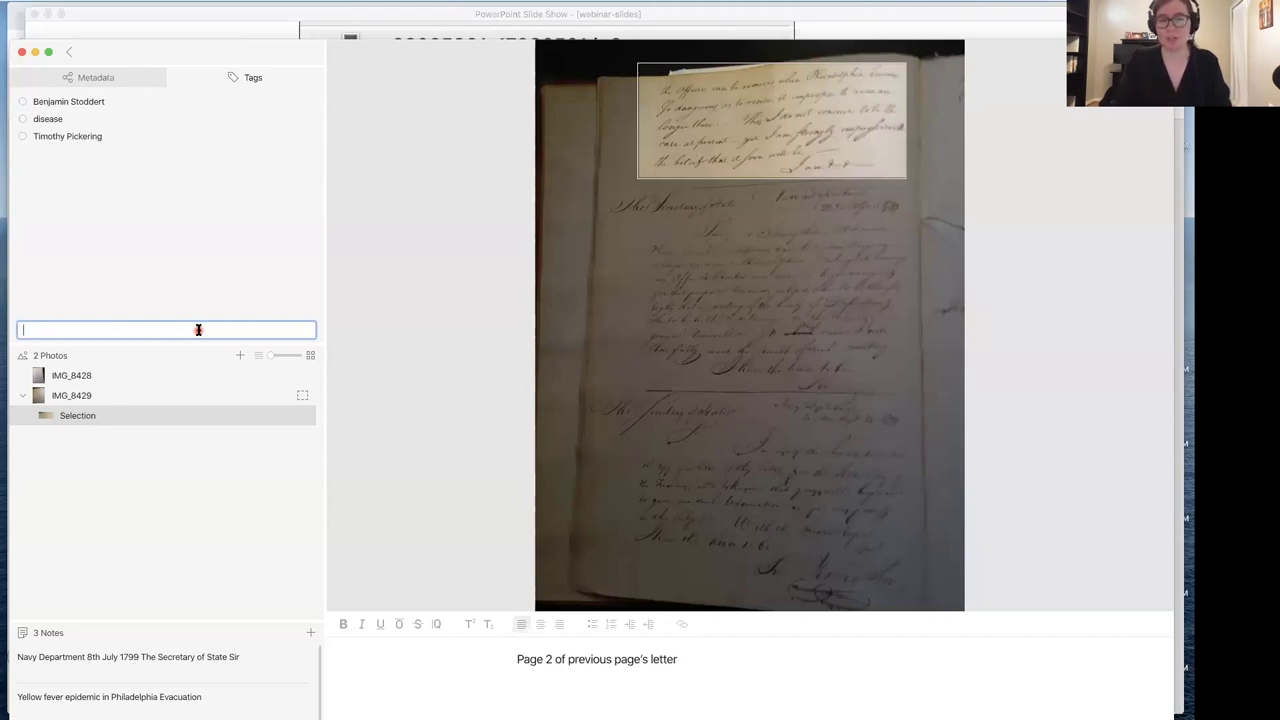
Add the tag "transcribed" to the item.
{"action": "type", "text": "transcribed"}
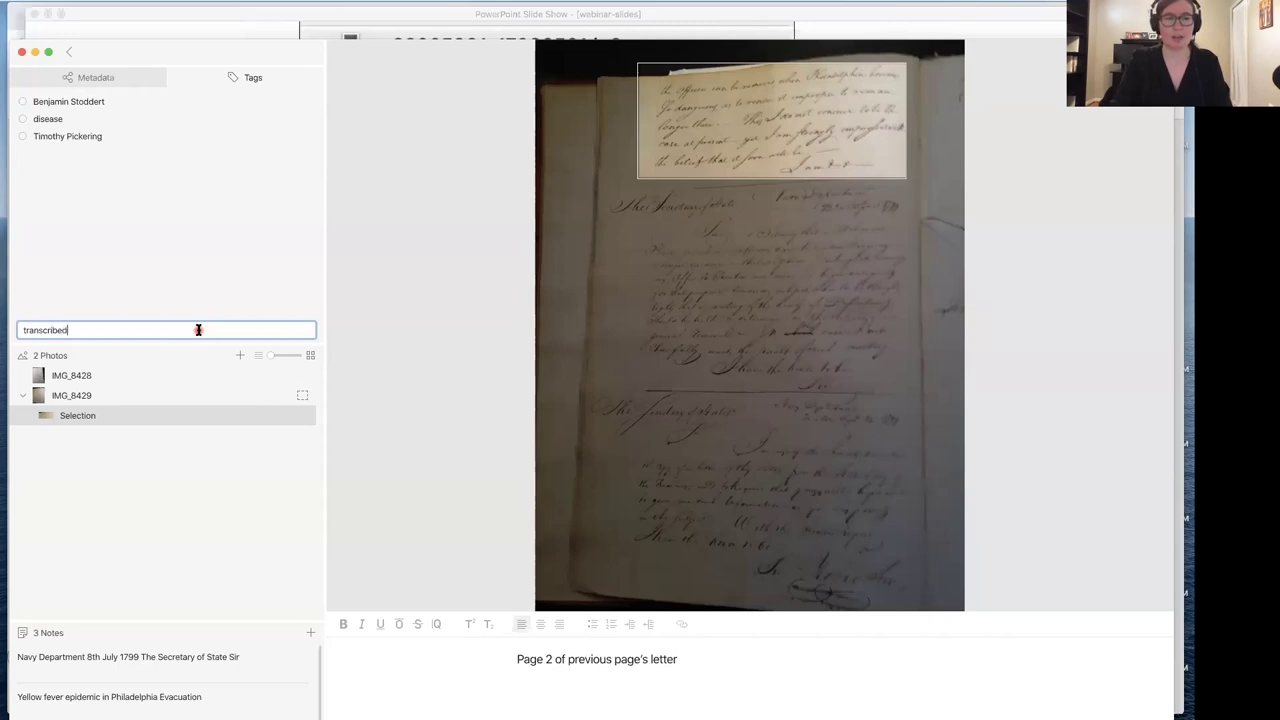
{"action": "key", "text": "Return"}
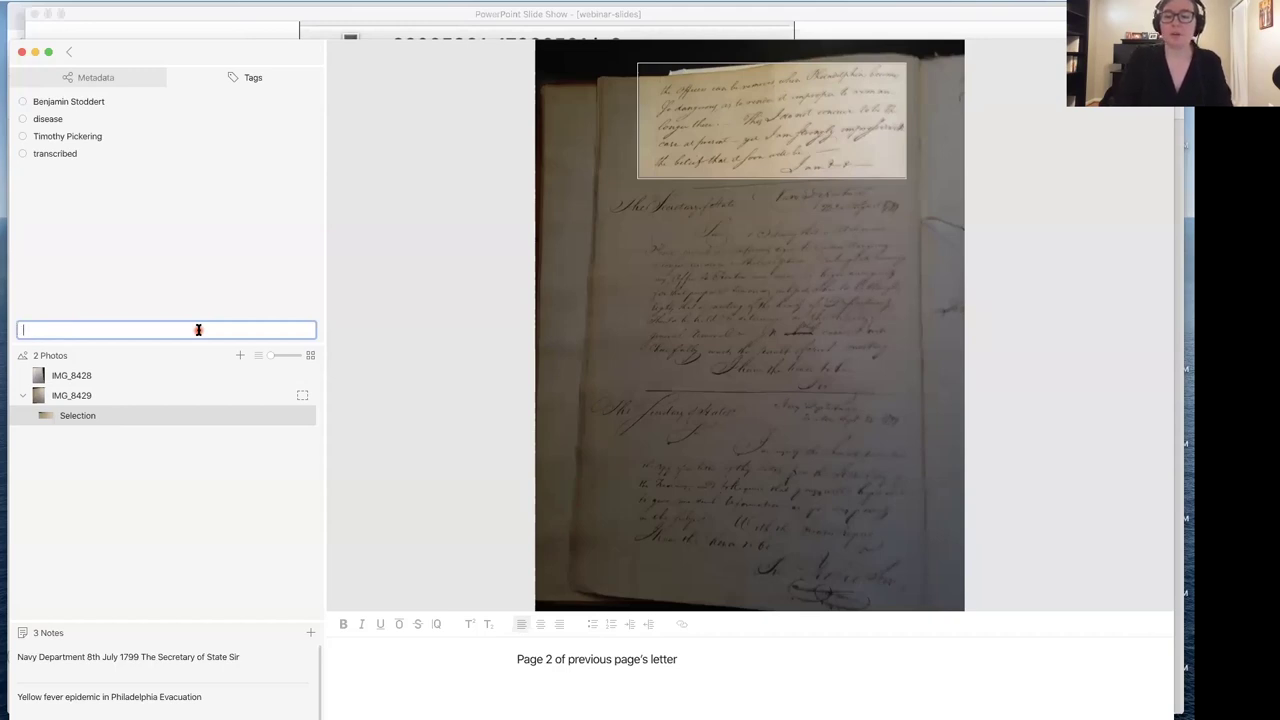
{"action": "left_click", "coordinate": [203, 174]}
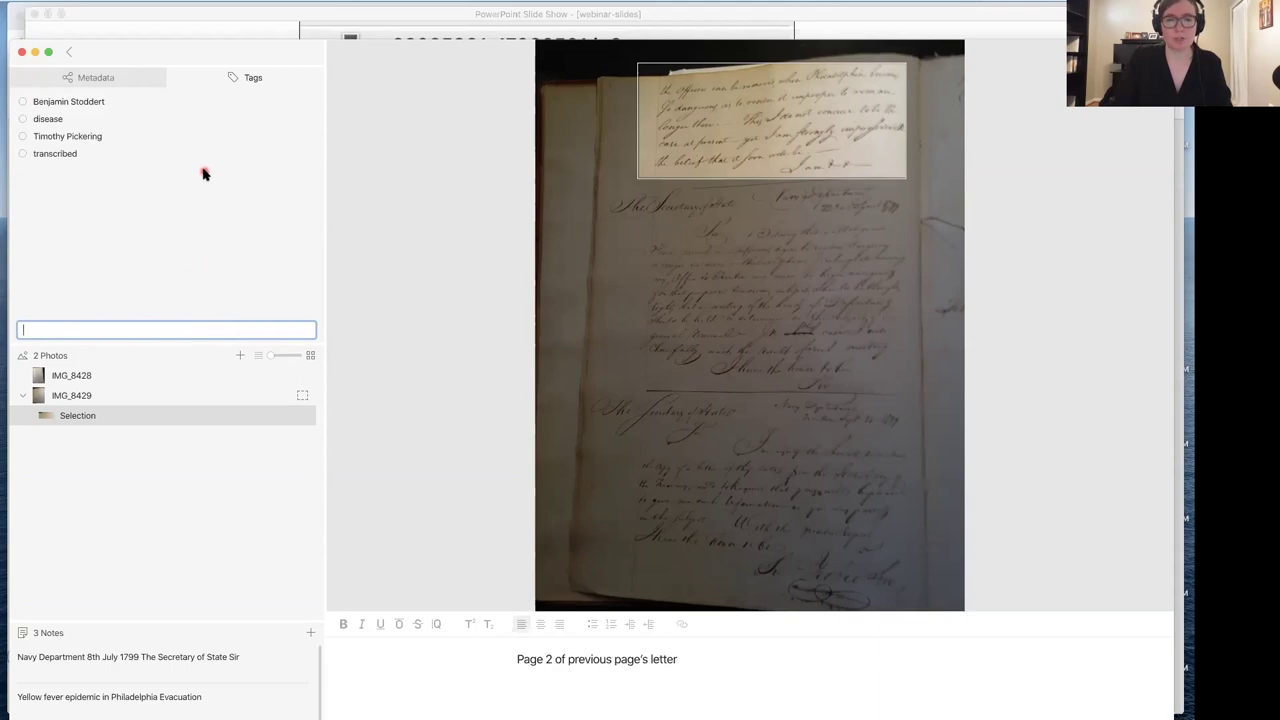
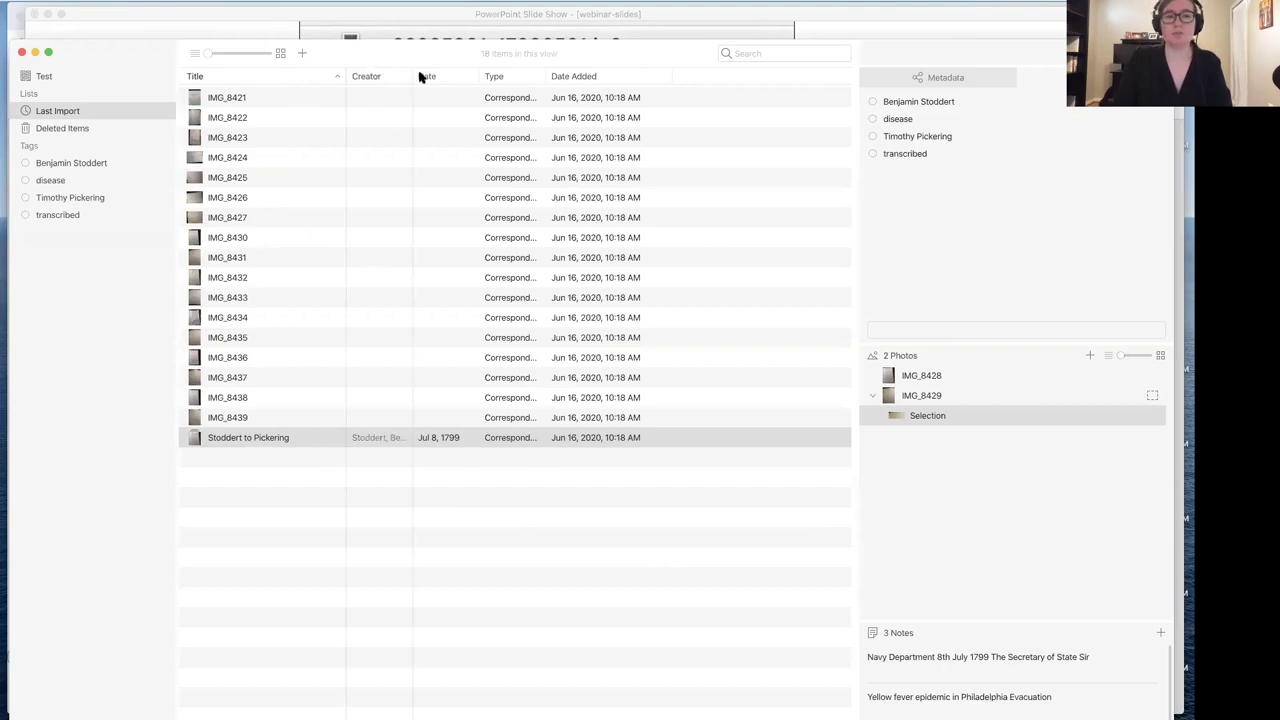
Sort the item list by Date Added and look through the metadata fields available as columns, leaving the columns as they are.
{"action": "left_click", "coordinate": [506, 77]}
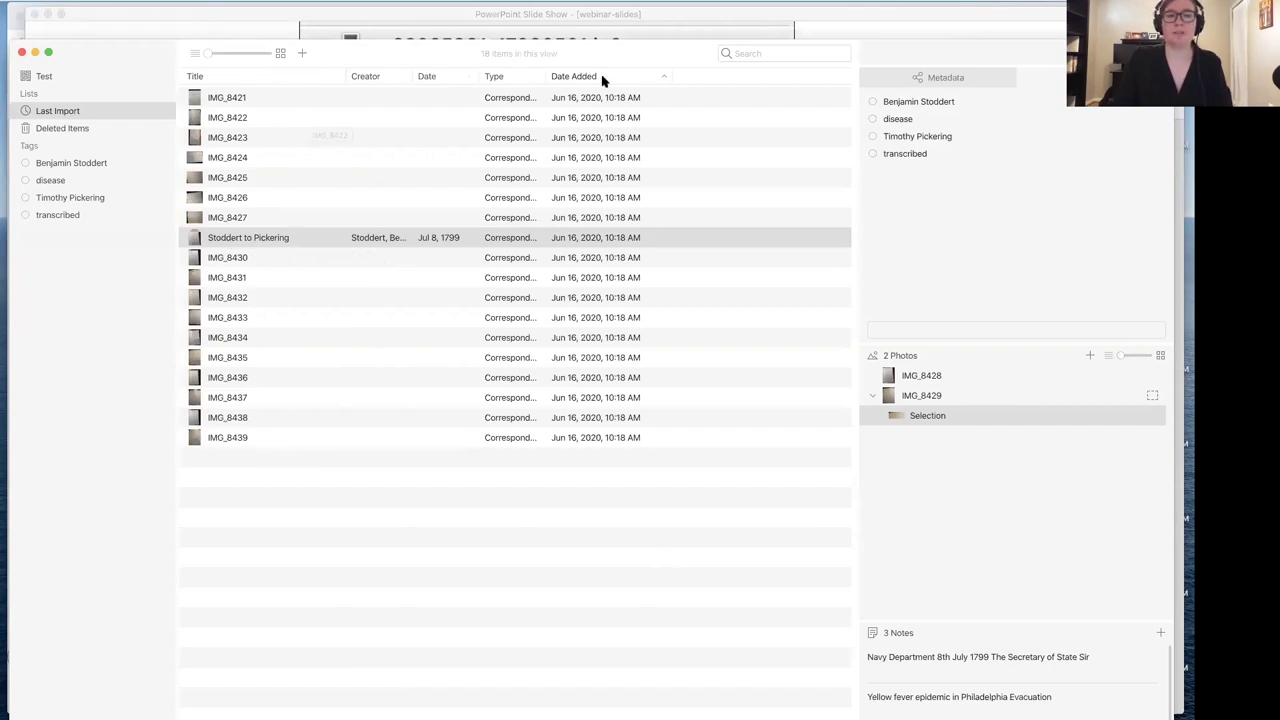
{"action": "right_click", "coordinate": [700, 78]}
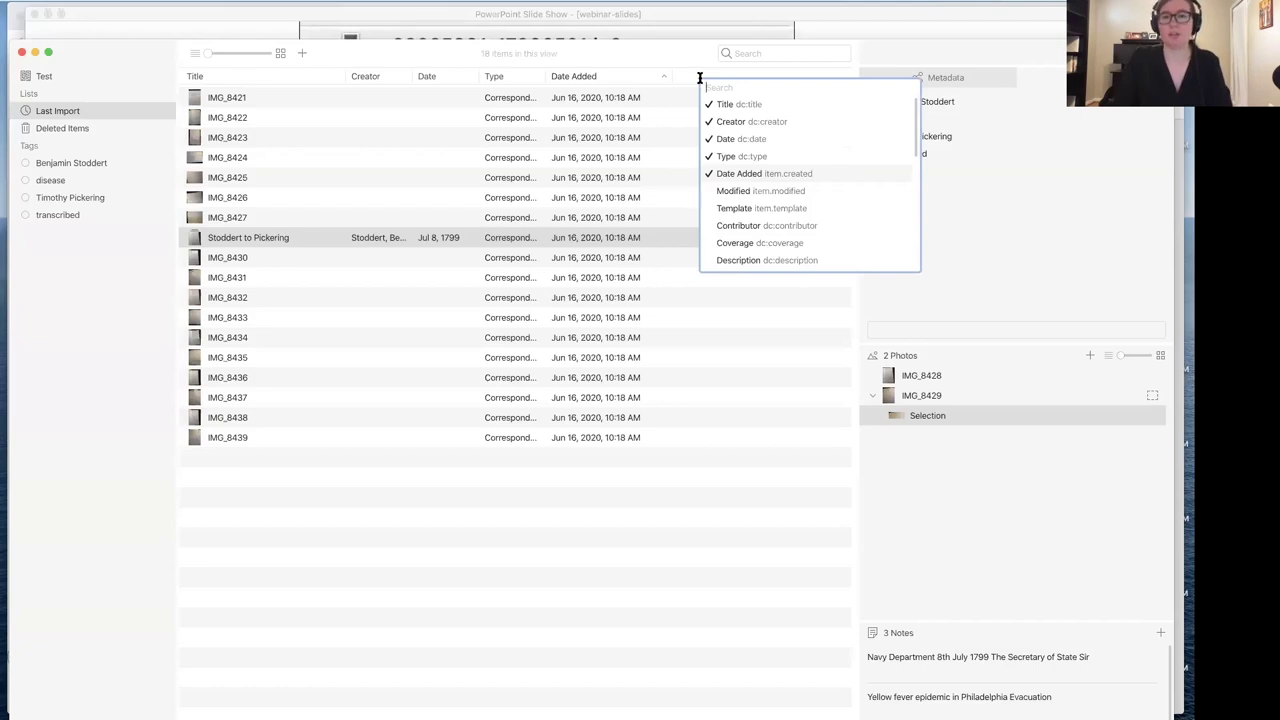
{"action": "scroll", "coordinate": [755, 230], "scroll_direction": "down", "scroll_amount": 2}
{"action": "scroll", "coordinate": [755, 230], "scroll_direction": "up", "scroll_amount": 2}
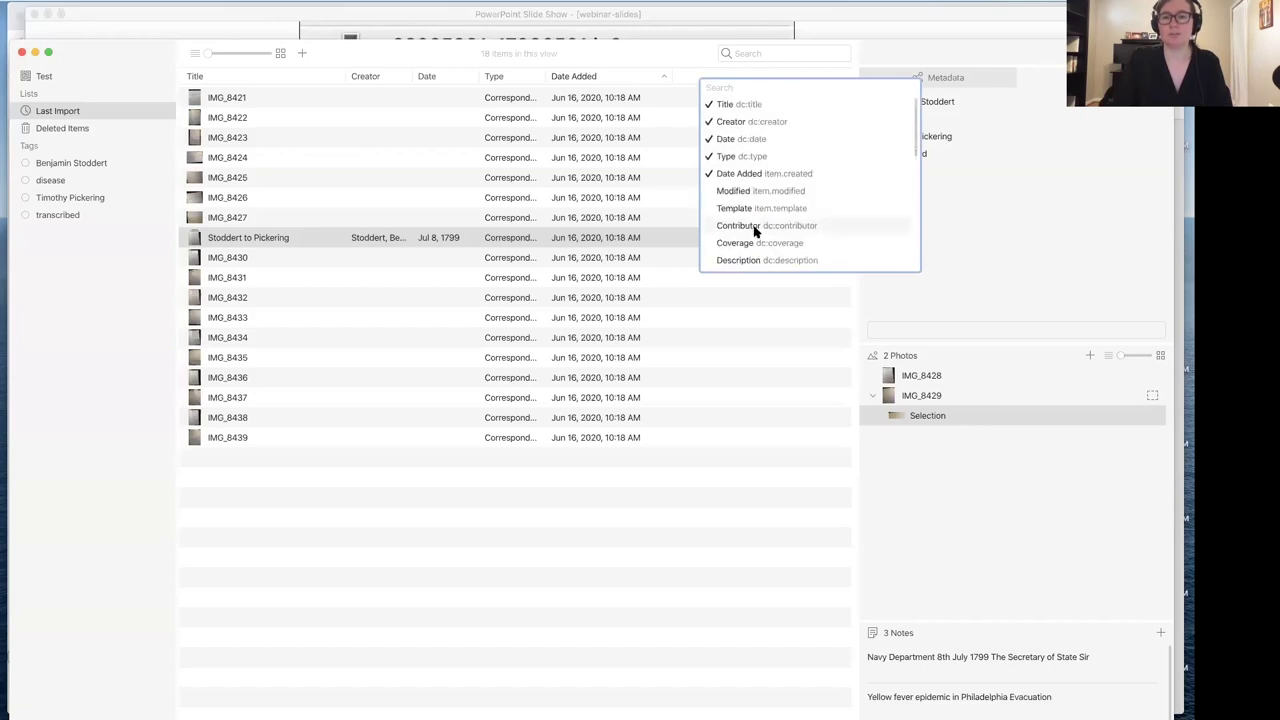
{"action": "left_click", "coordinate": [689, 82]}
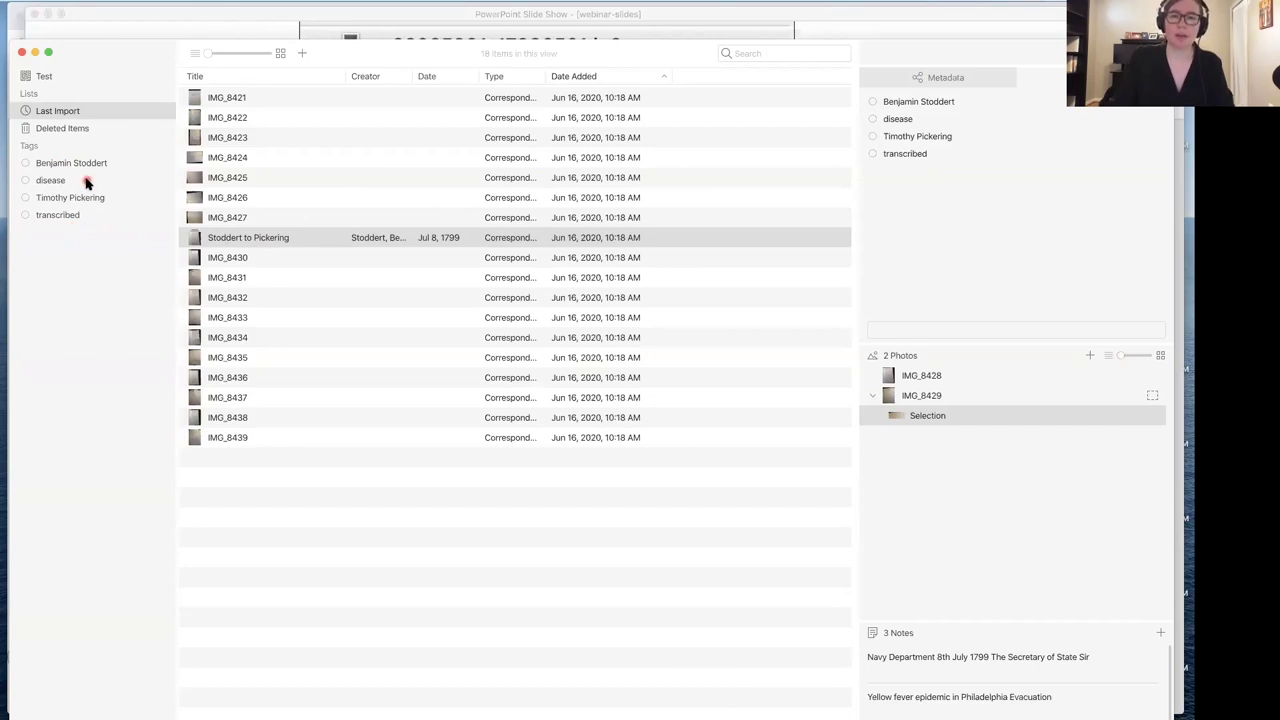
Create a new list named "Chapter 1" in the Test project.
{"action": "right_click", "coordinate": [30, 94]}
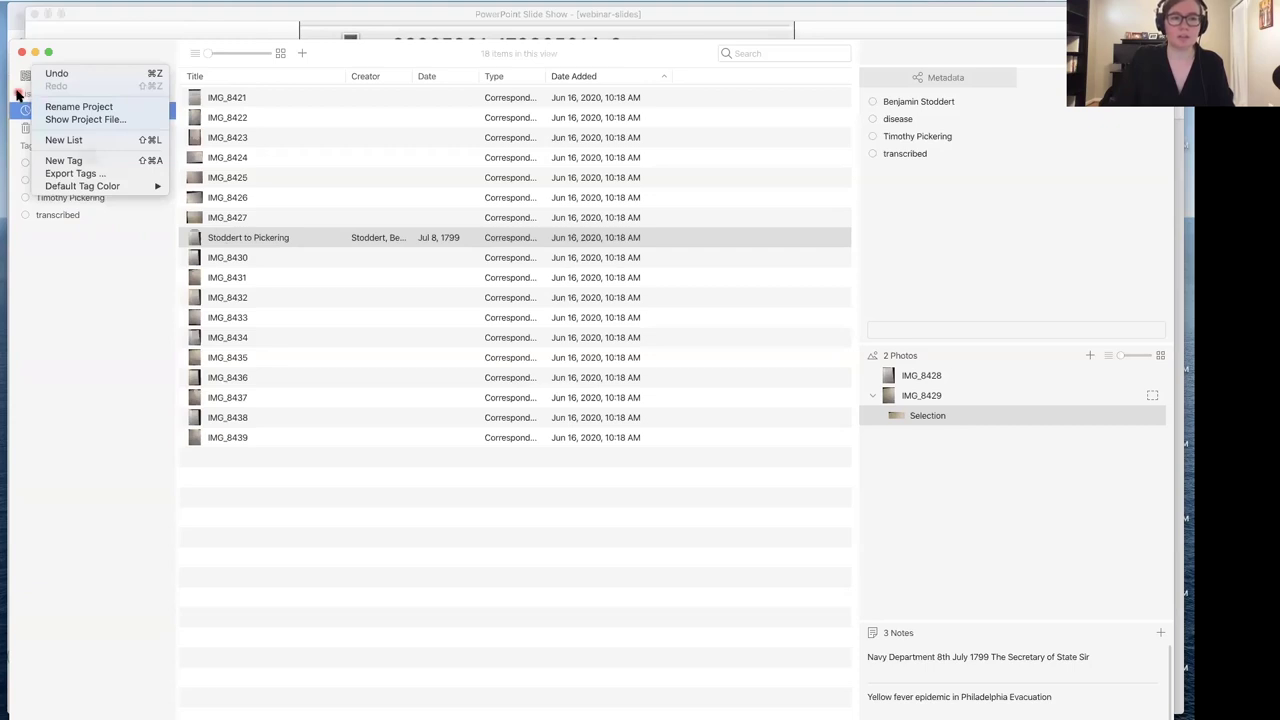
{"action": "left_click", "coordinate": [58, 140]}
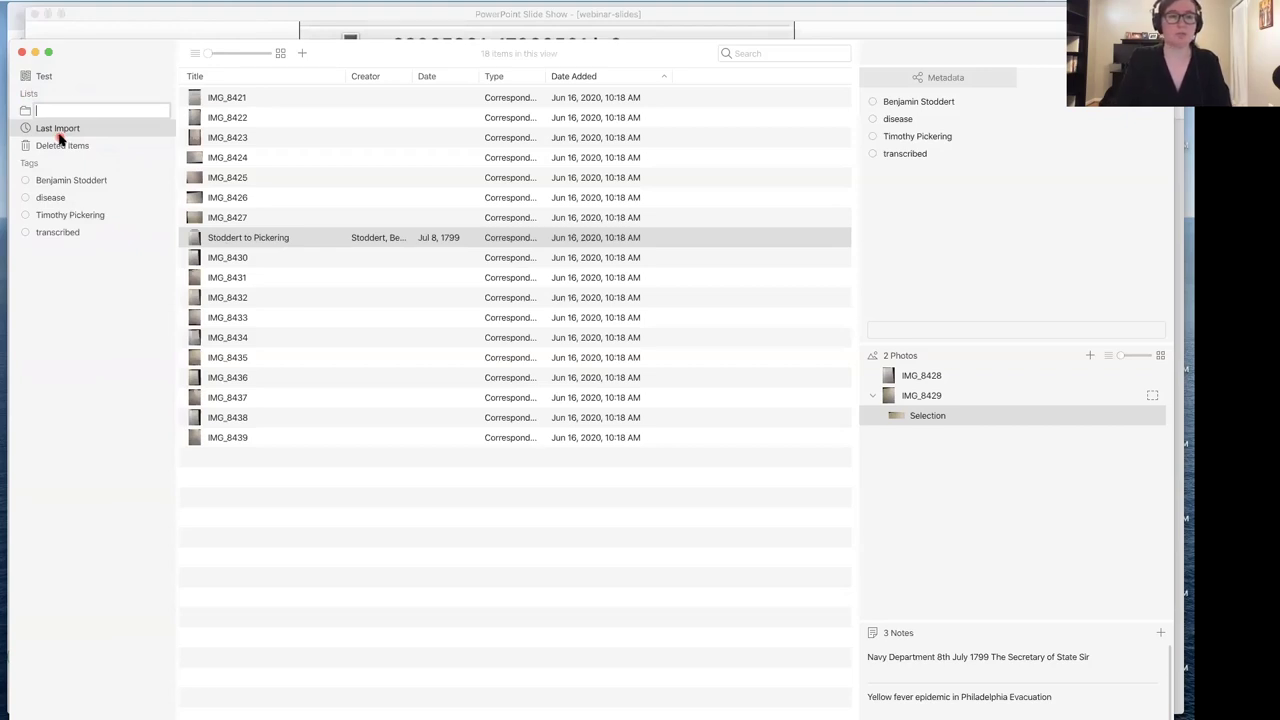
{"action": "type", "text": "Chapter 1"}
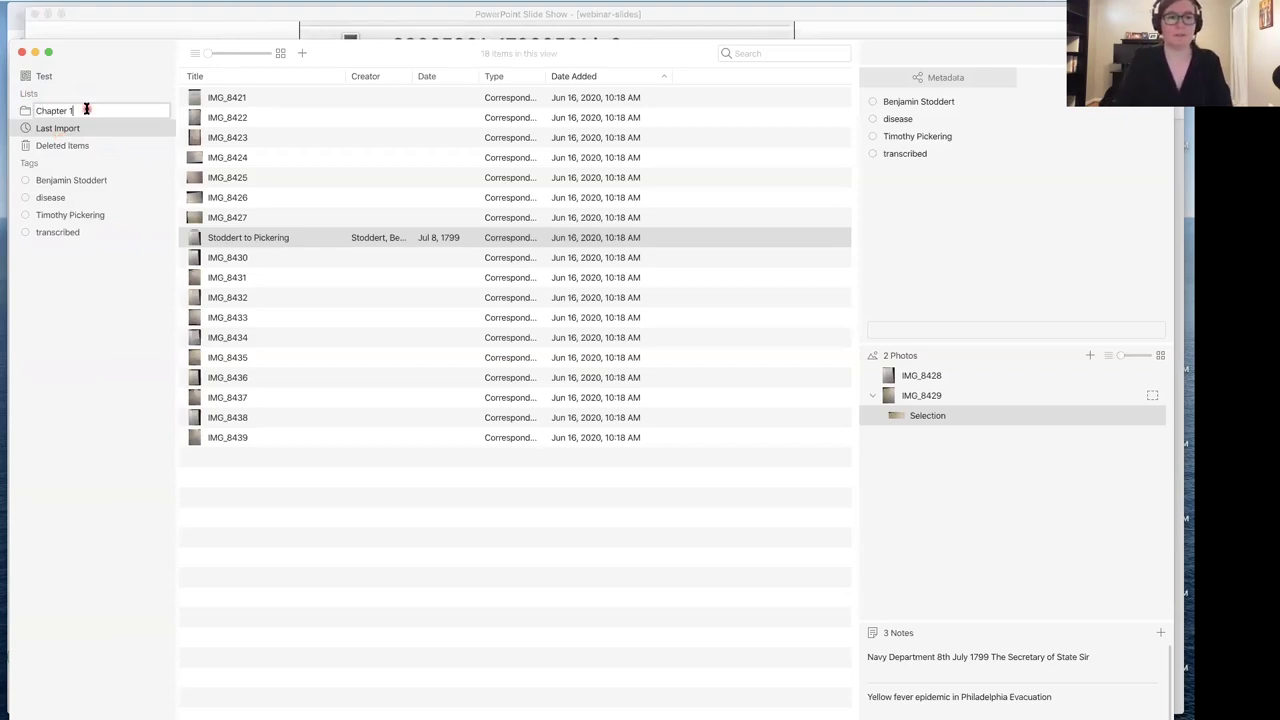
{"action": "key", "text": "Return"}
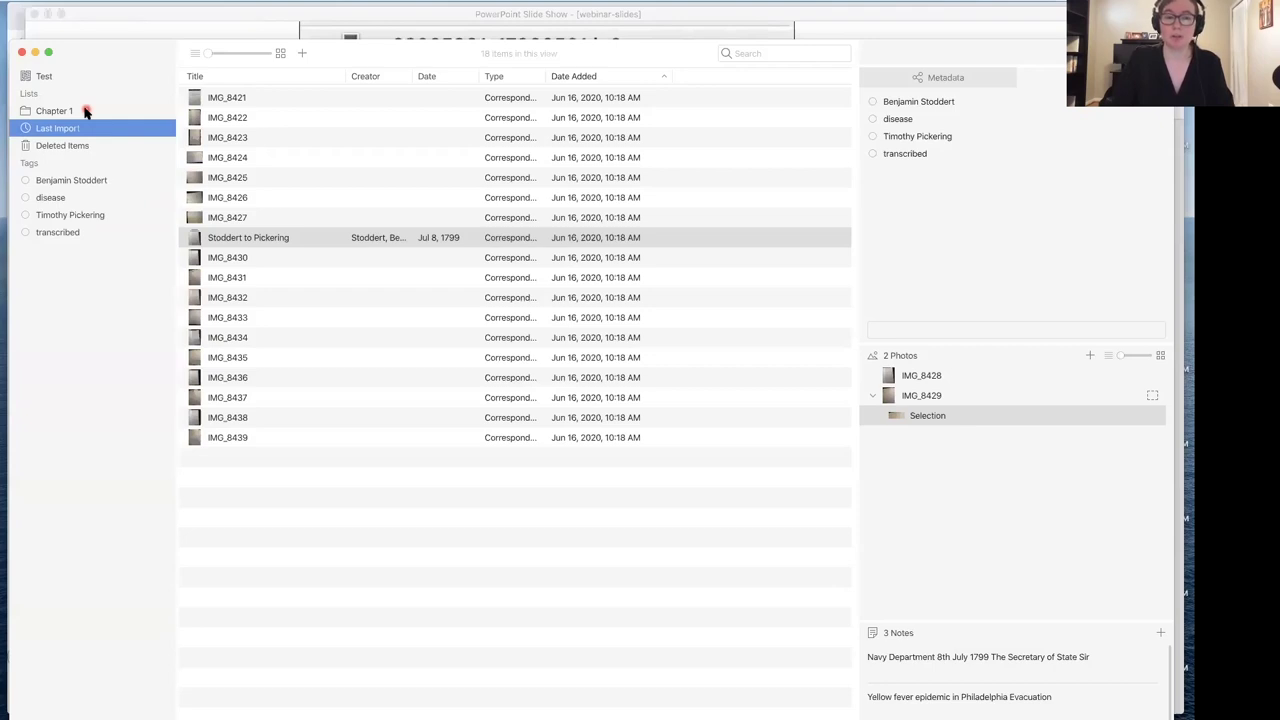
Create another new list named "Disease" in the Test project.
{"action": "right_click", "coordinate": [31, 97]}
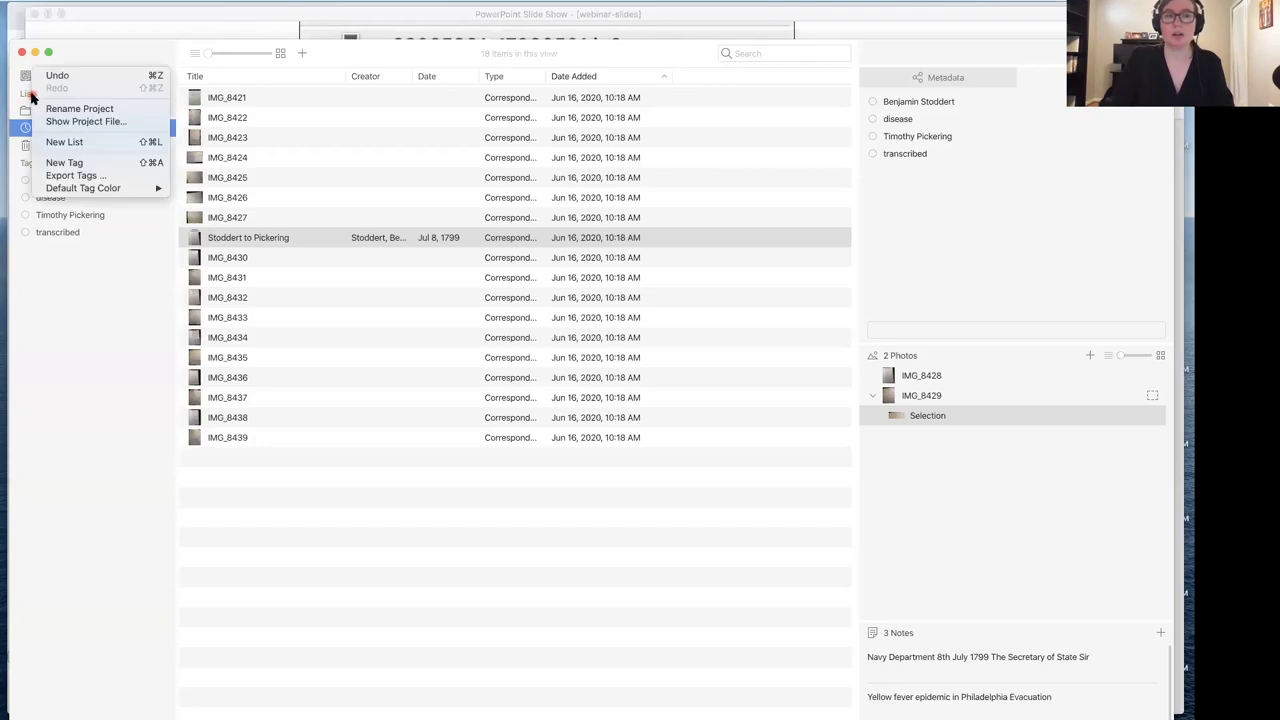
{"action": "left_click", "coordinate": [64, 140]}
{"action": "type", "text": "Disease"}
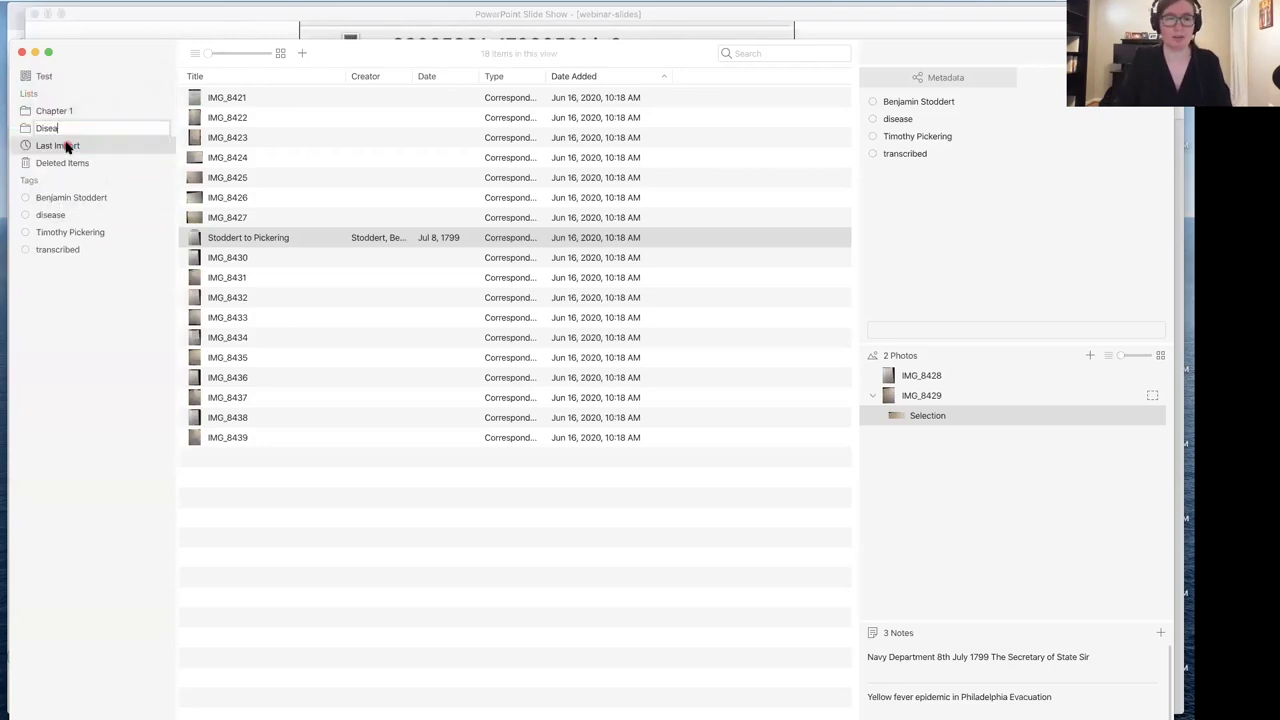
{"action": "left_click", "coordinate": [66, 147]}
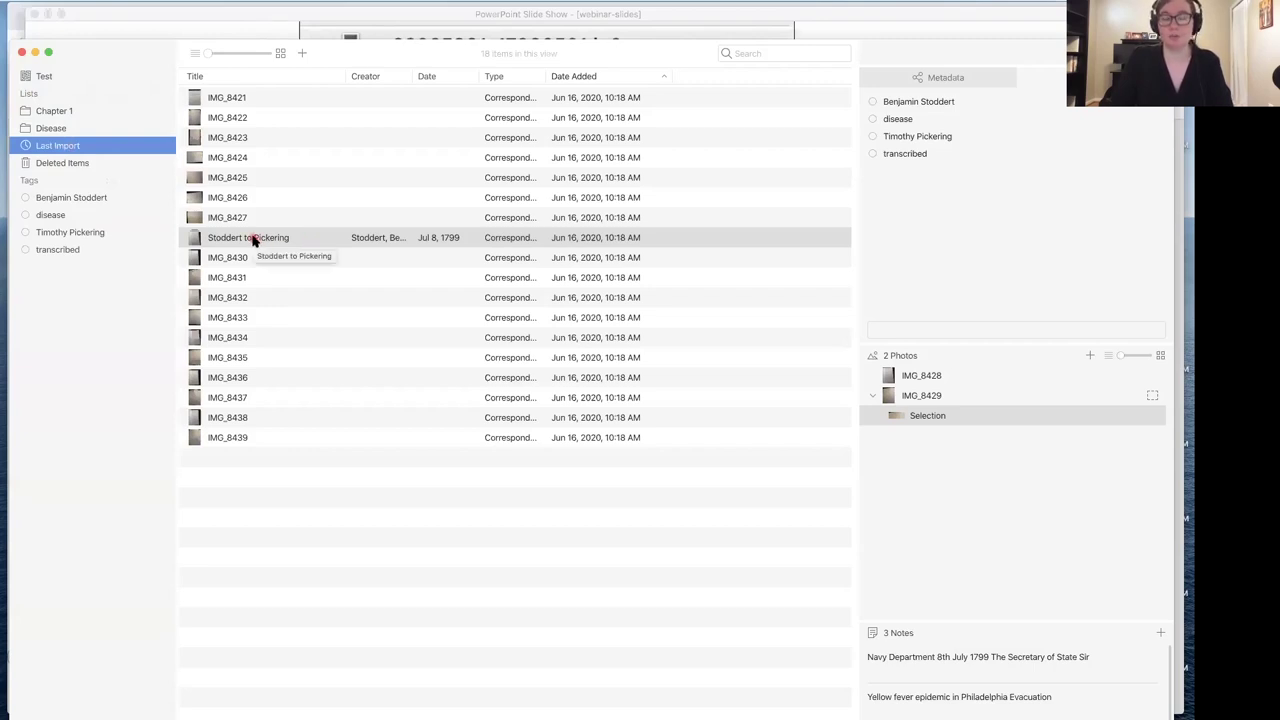
Add the "Stoddert to Pickering" item to both the "Chapter 1" and "Disease" lists.
{"action": "left_click_drag", "start_coordinate": [252, 240], "coordinate": [72, 115]}
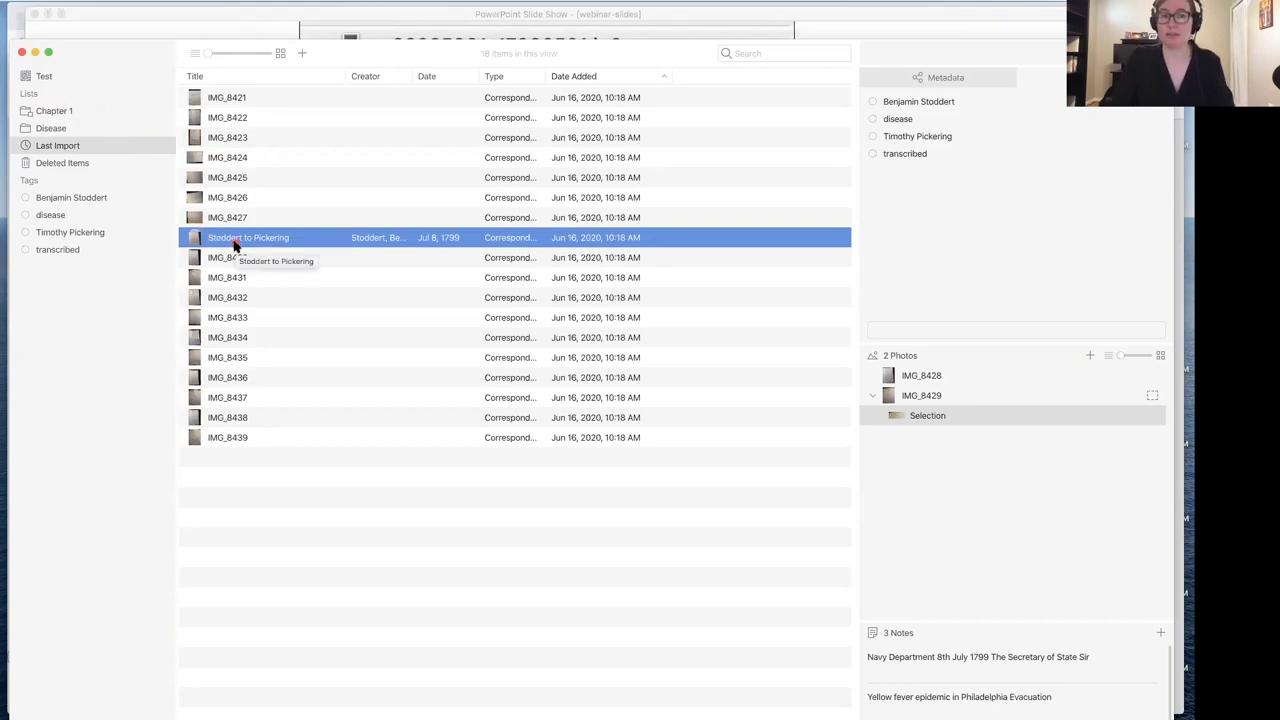
{"action": "left_click_drag", "start_coordinate": [235, 245], "coordinate": [55, 130]}
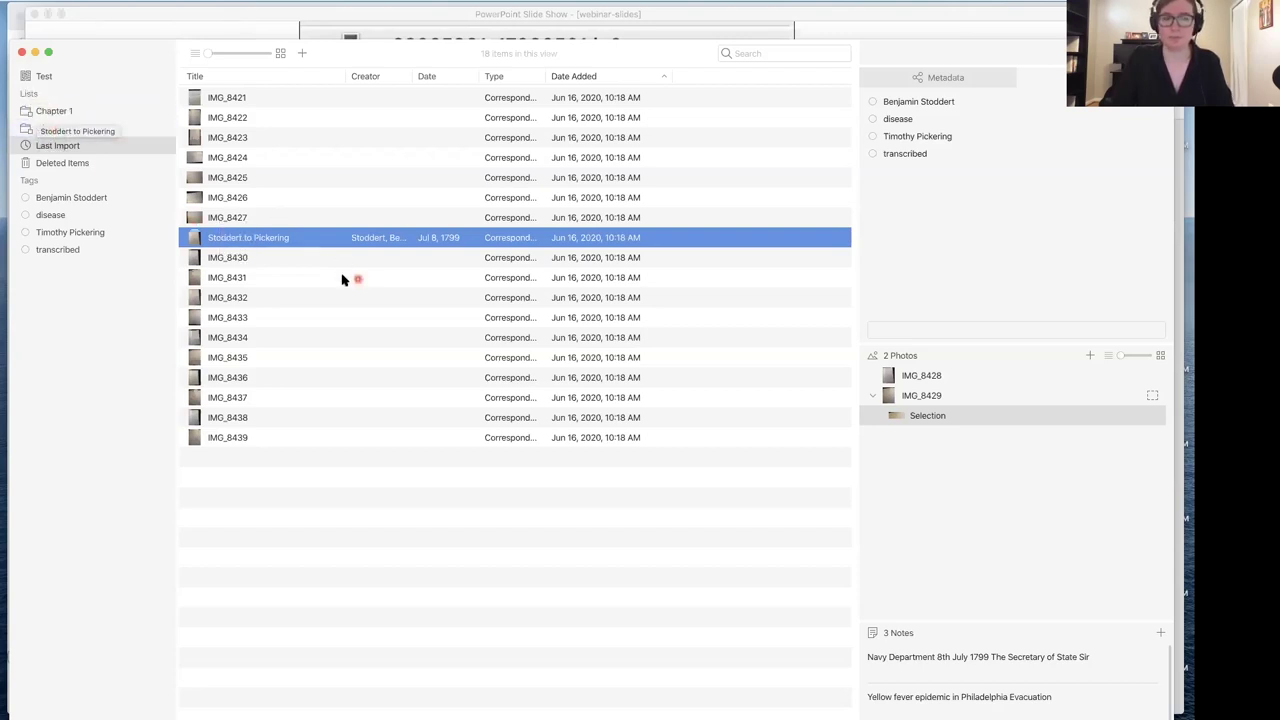
{"action": "left_click", "coordinate": [225, 220]}
{"action": "left_click_drag", "start_coordinate": [229, 240], "coordinate": [59, 127]}
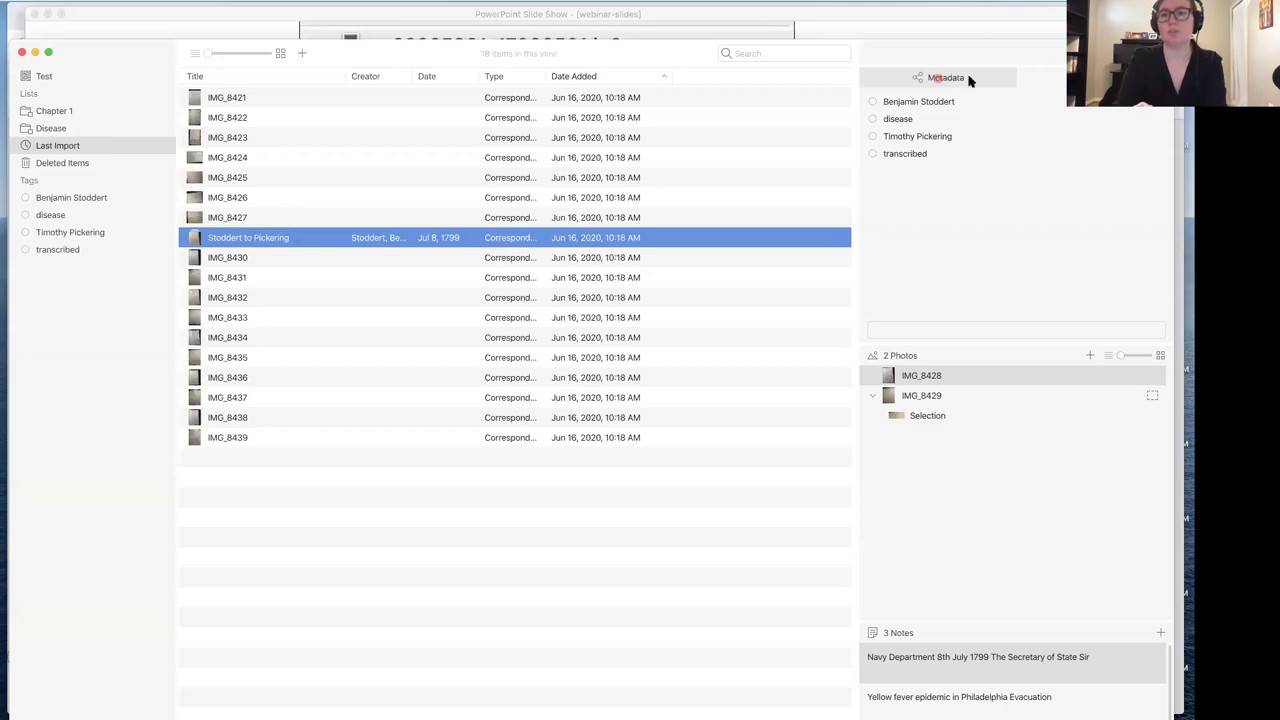
Create a new project tag named "Philadelphia" and assign it to the "Stoddert to Pickering" item.
{"action": "left_click", "coordinate": [920, 330]}
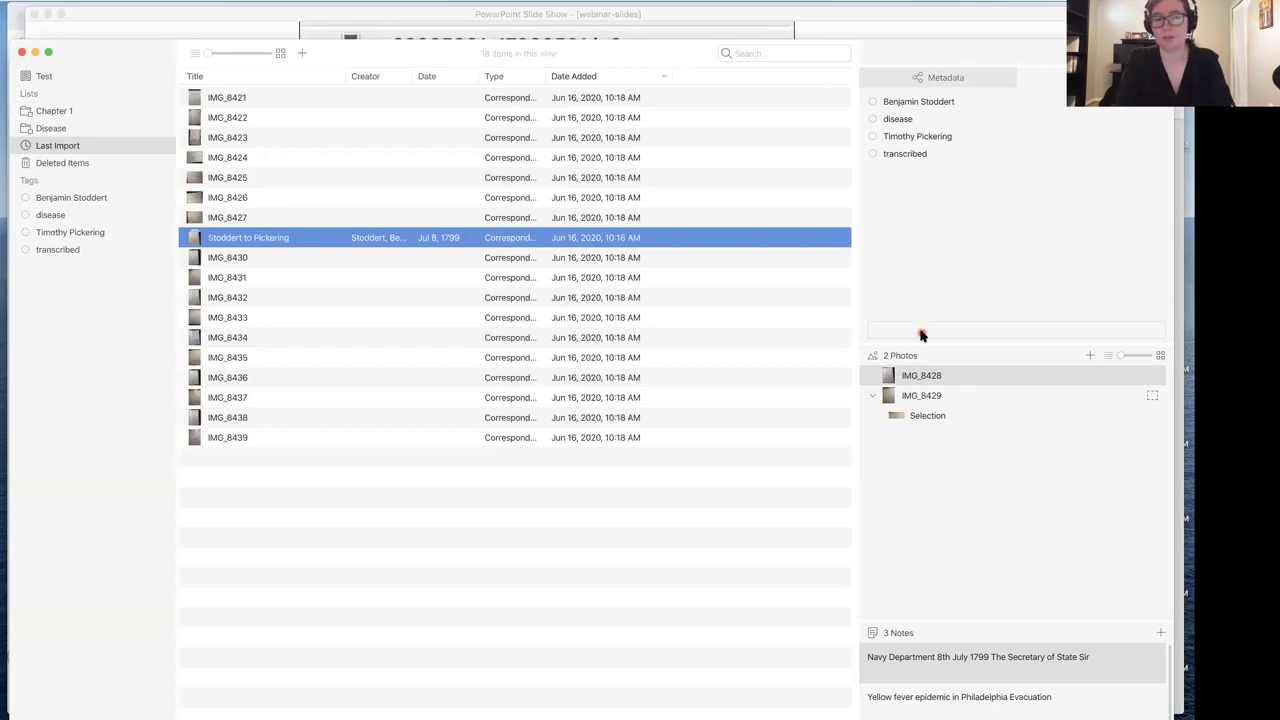
{"action": "left_click", "coordinate": [28, 180]}
{"action": "right_click", "coordinate": [28, 180]}
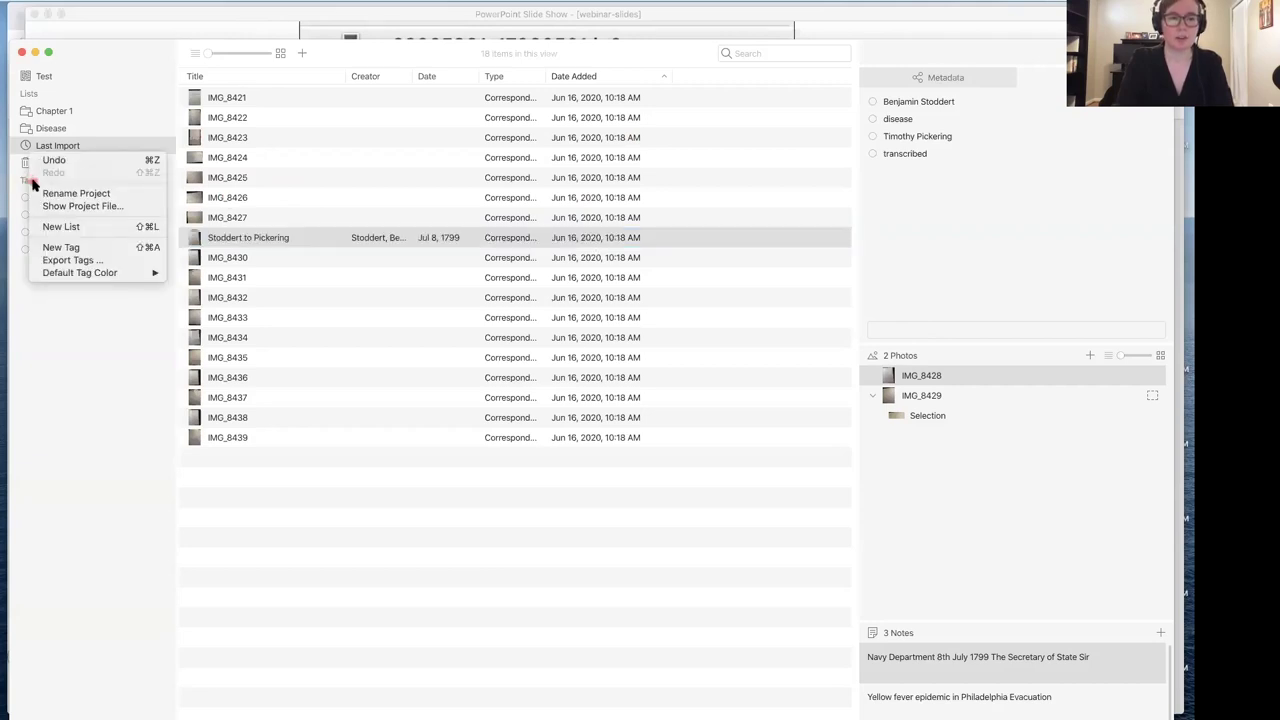
{"action": "left_click", "coordinate": [61, 247]}
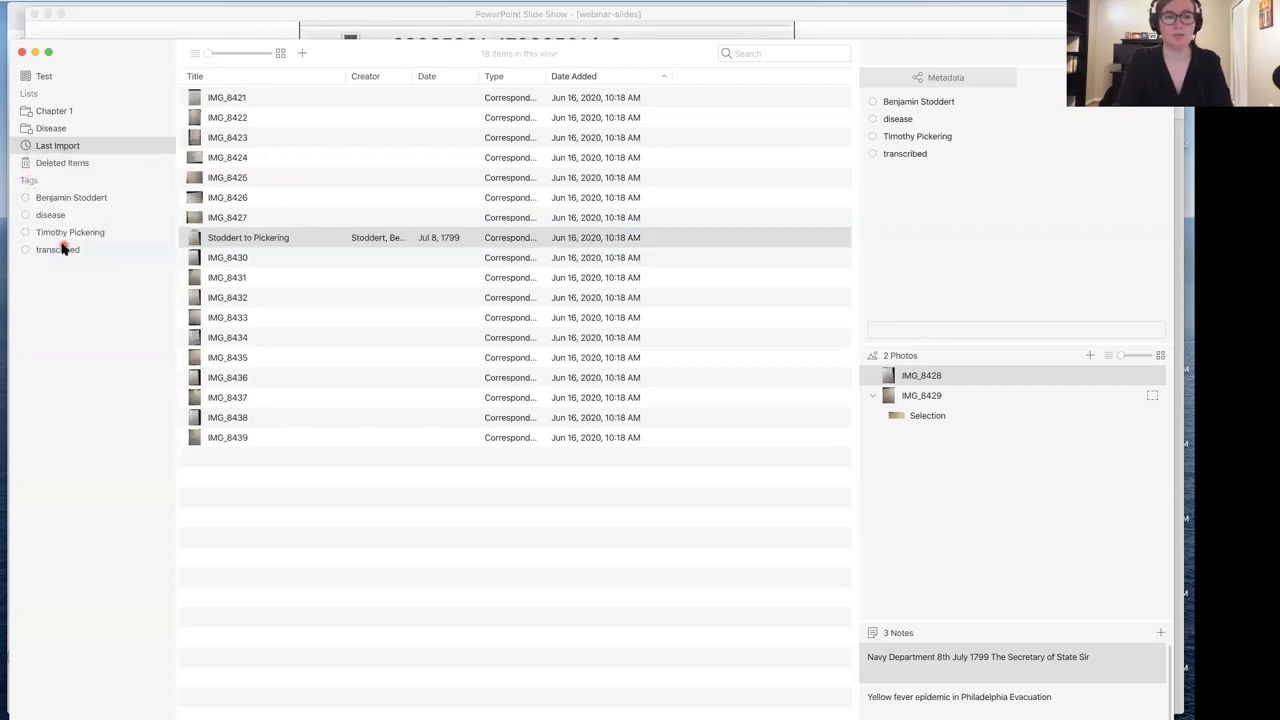
{"action": "type", "text": "Philadelphia"}
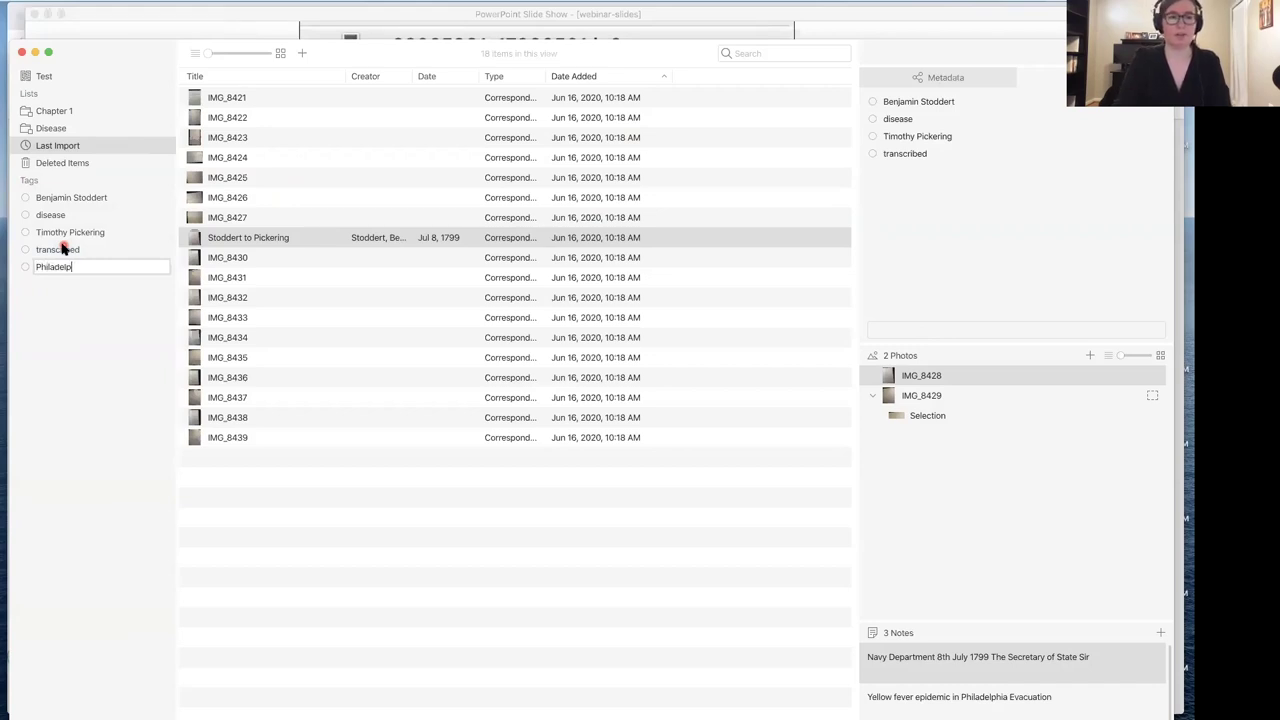
{"action": "key", "text": "Return"}
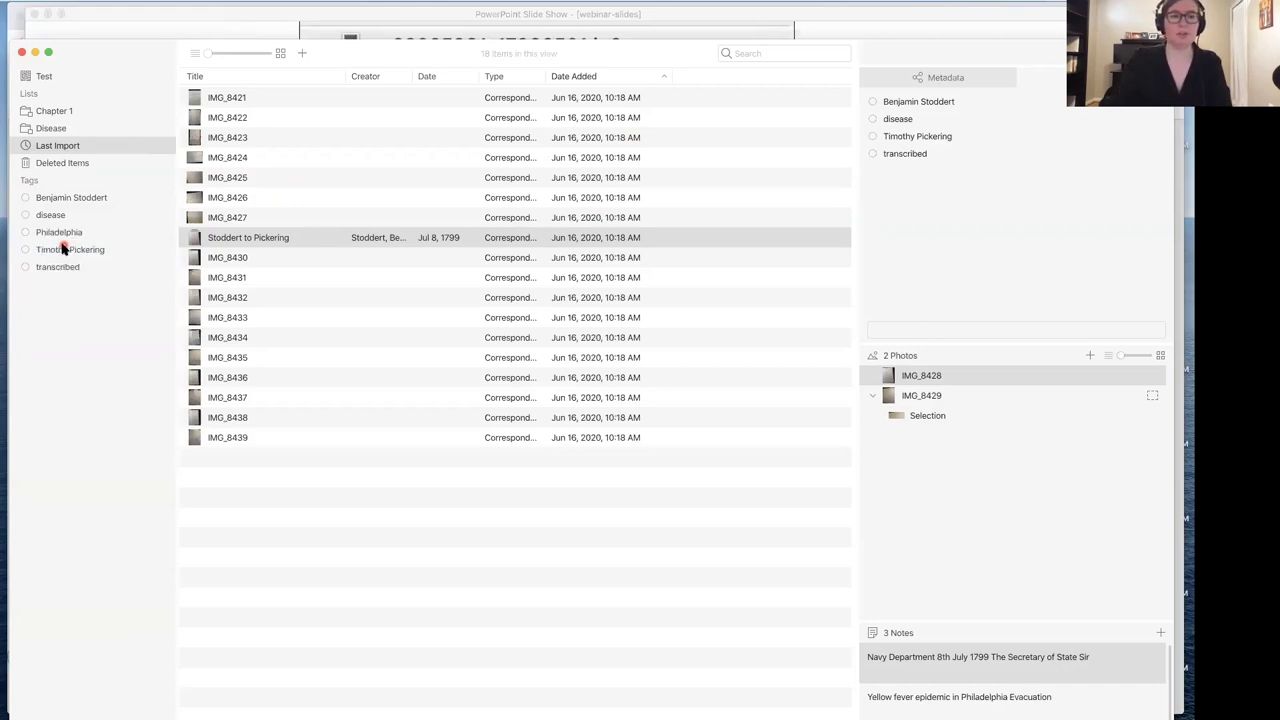
{"action": "left_click", "coordinate": [211, 237]}
{"action": "left_click_drag", "start_coordinate": [211, 237], "coordinate": [86, 235]}
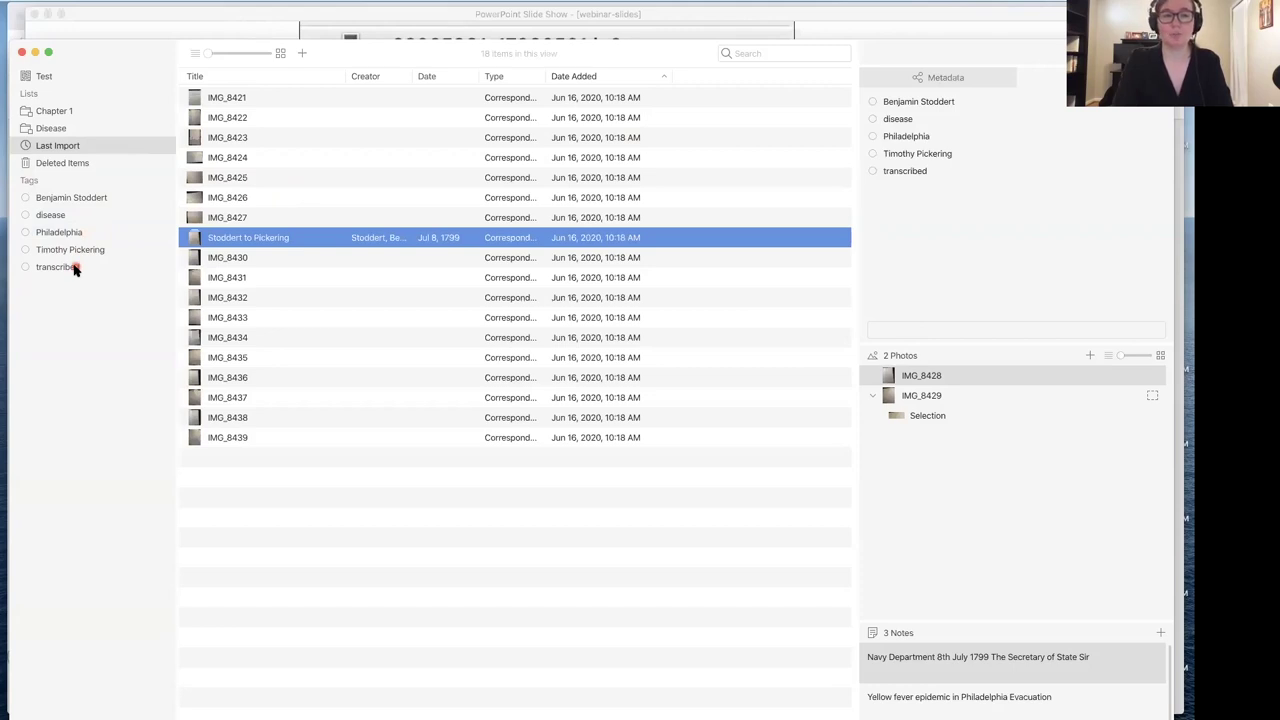
Set the color of the "transcribed" tag to Green and show all items of the Test project.
{"action": "right_click", "coordinate": [75, 269]}
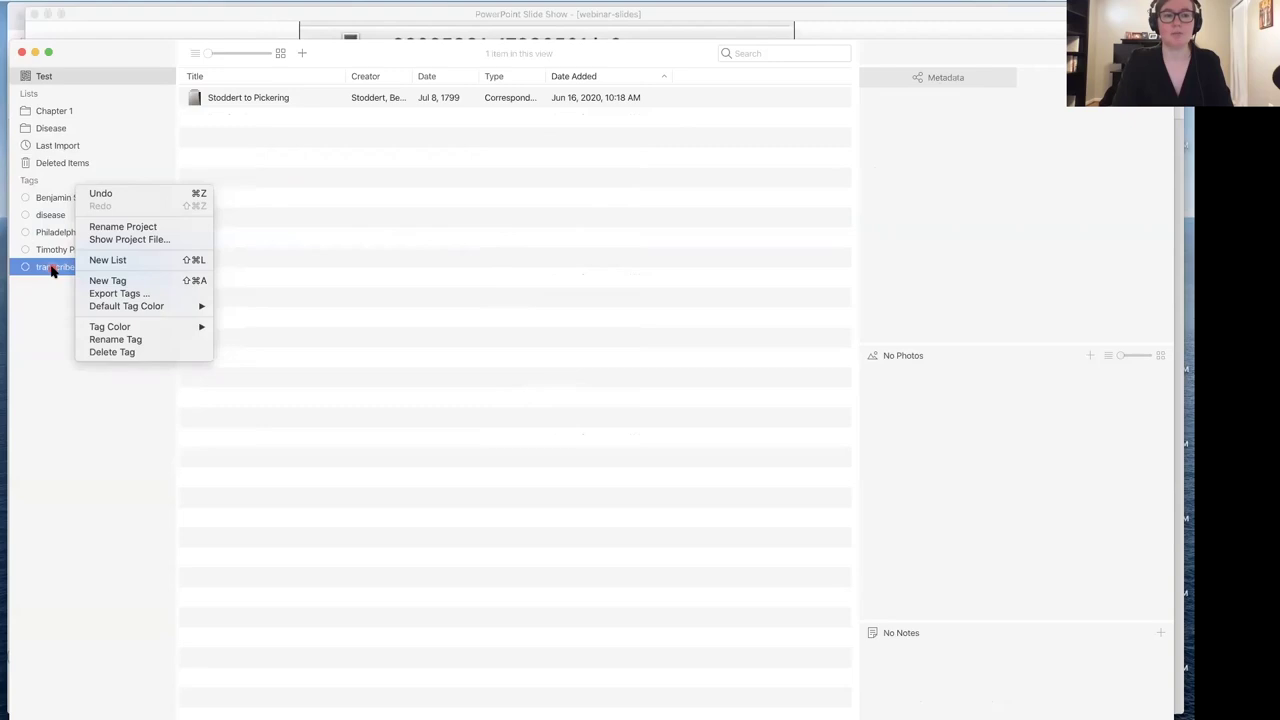
{"action": "mouse_move", "coordinate": [125, 328]}
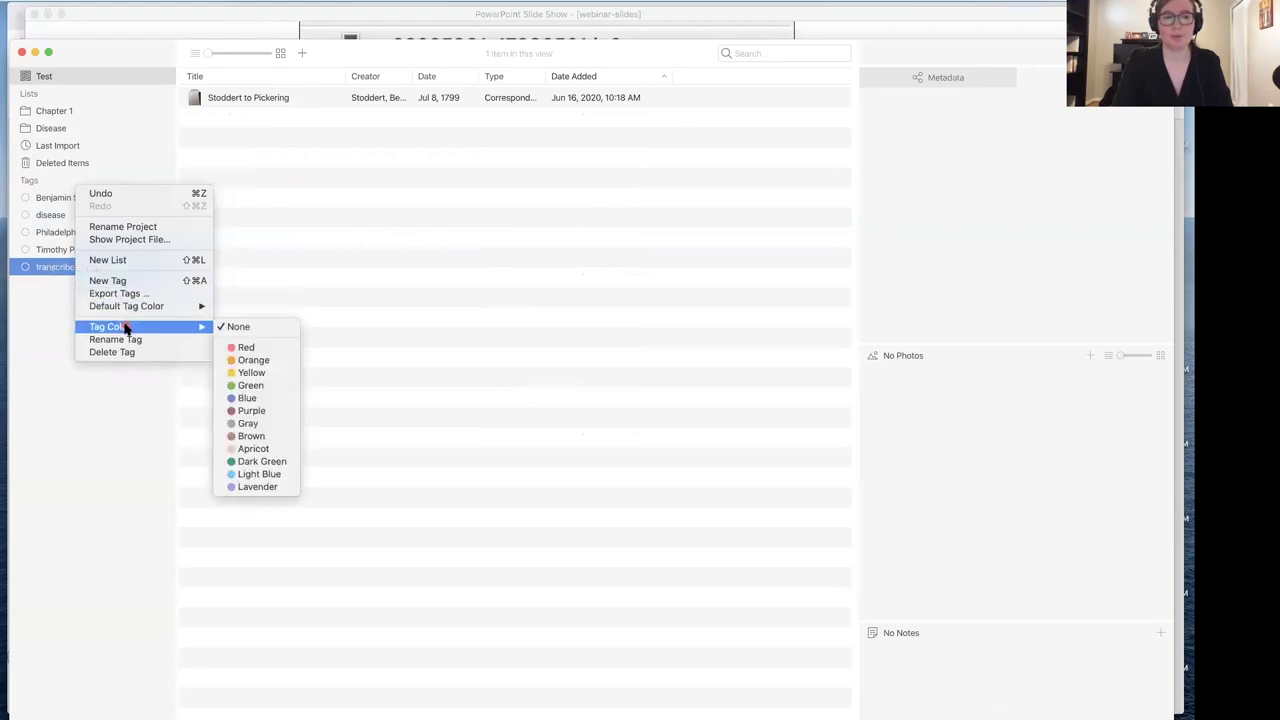
{"action": "left_click", "coordinate": [266, 384]}
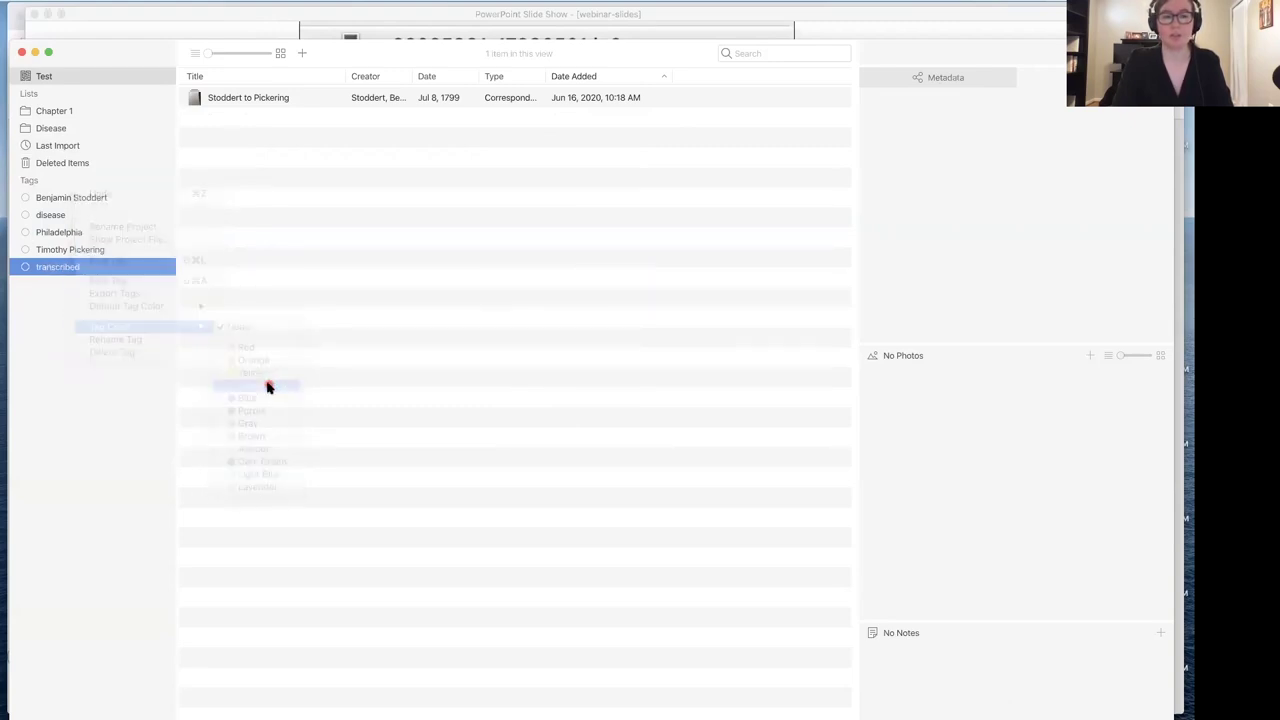
{"action": "left_click", "coordinate": [24, 77]}
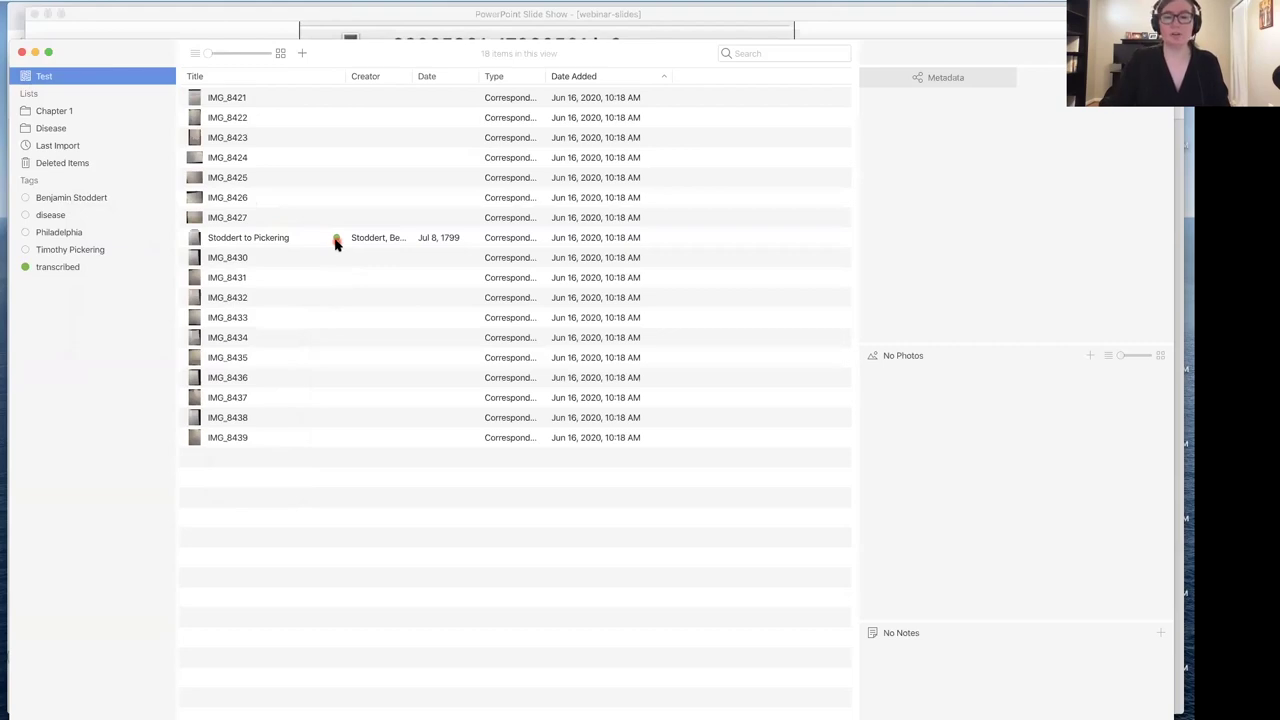
Search the project's items for "stoddert" and clear the search term.
{"action": "left_click", "coordinate": [748, 55]}
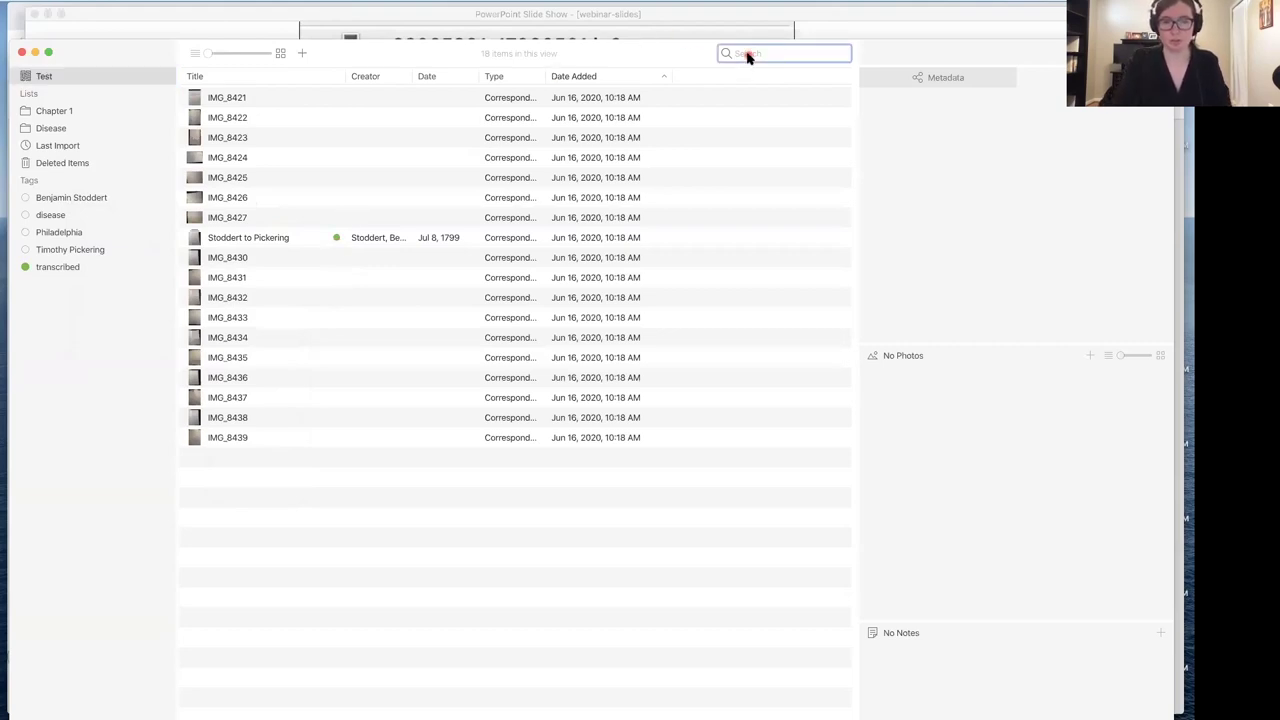
{"action": "type", "text": "stoddert"}
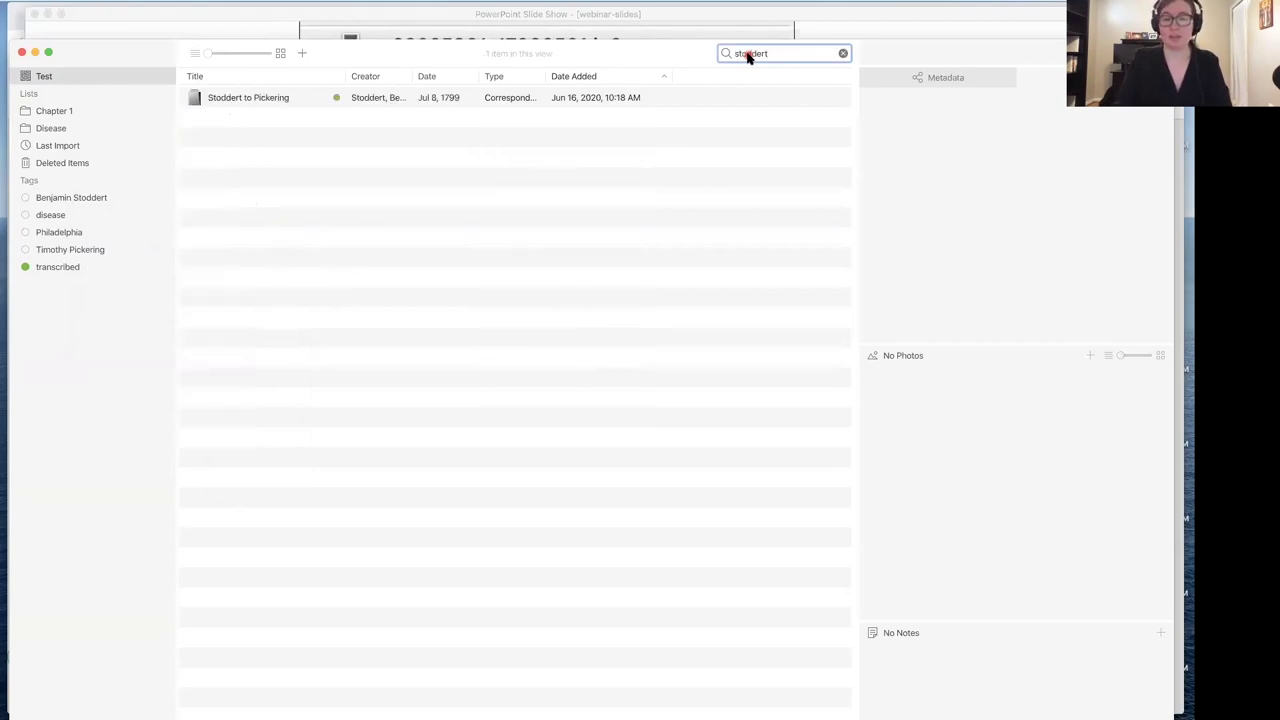
{"action": "key", "text": "BackSpace"}
{"action": "key", "text": "BackSpace"}
{"action": "key", "text": "BackSpace"}
{"action": "key", "text": "BackSpace"}
{"action": "key", "text": "BackSpace"}
{"action": "key", "text": "BackSpace"}
{"action": "key", "text": "BackSpace"}
{"action": "key", "text": "BackSpace"}
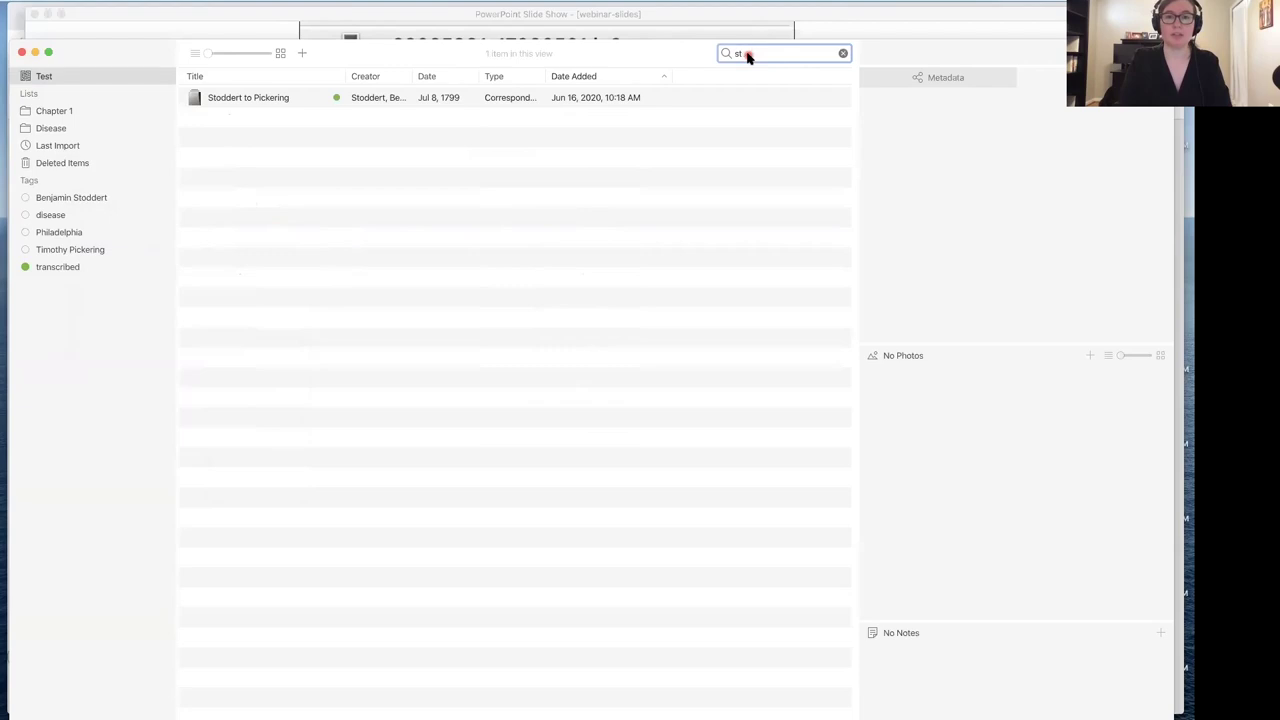
Search the project for "yellow", view the matching item's details, and clear the search.
{"action": "type", "text": "yellow"}
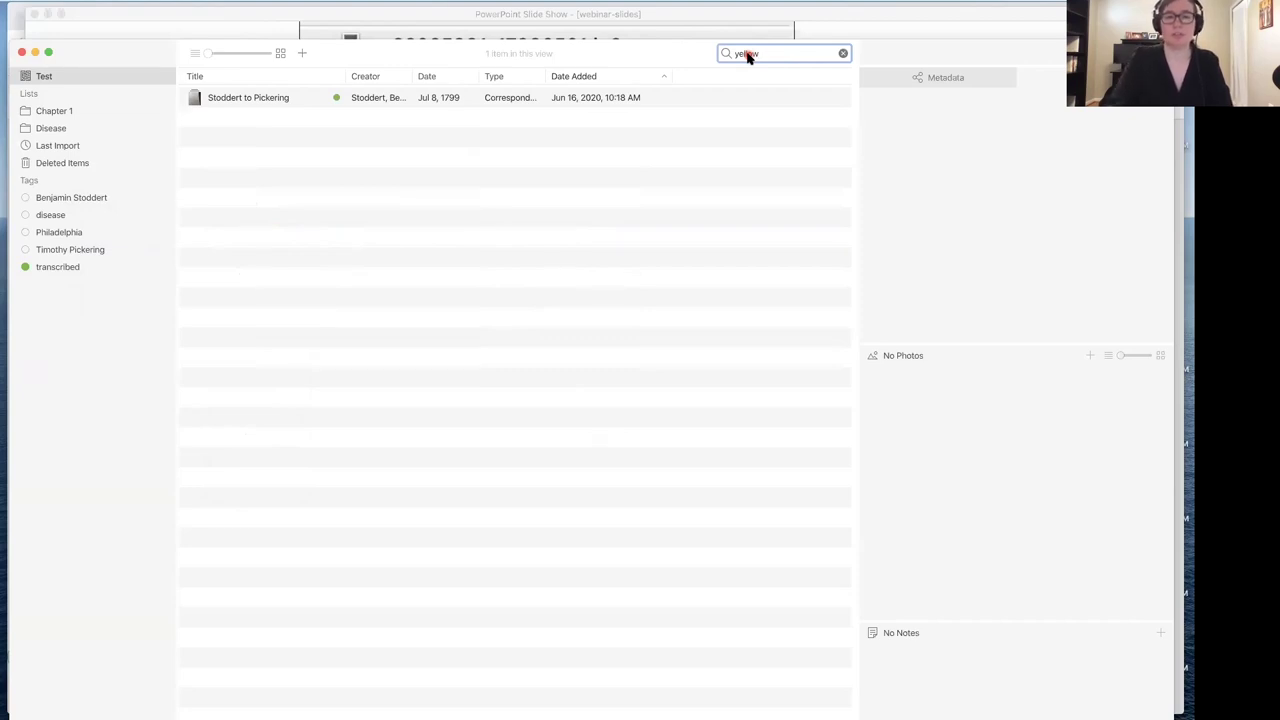
{"action": "left_click", "coordinate": [770, 101]}
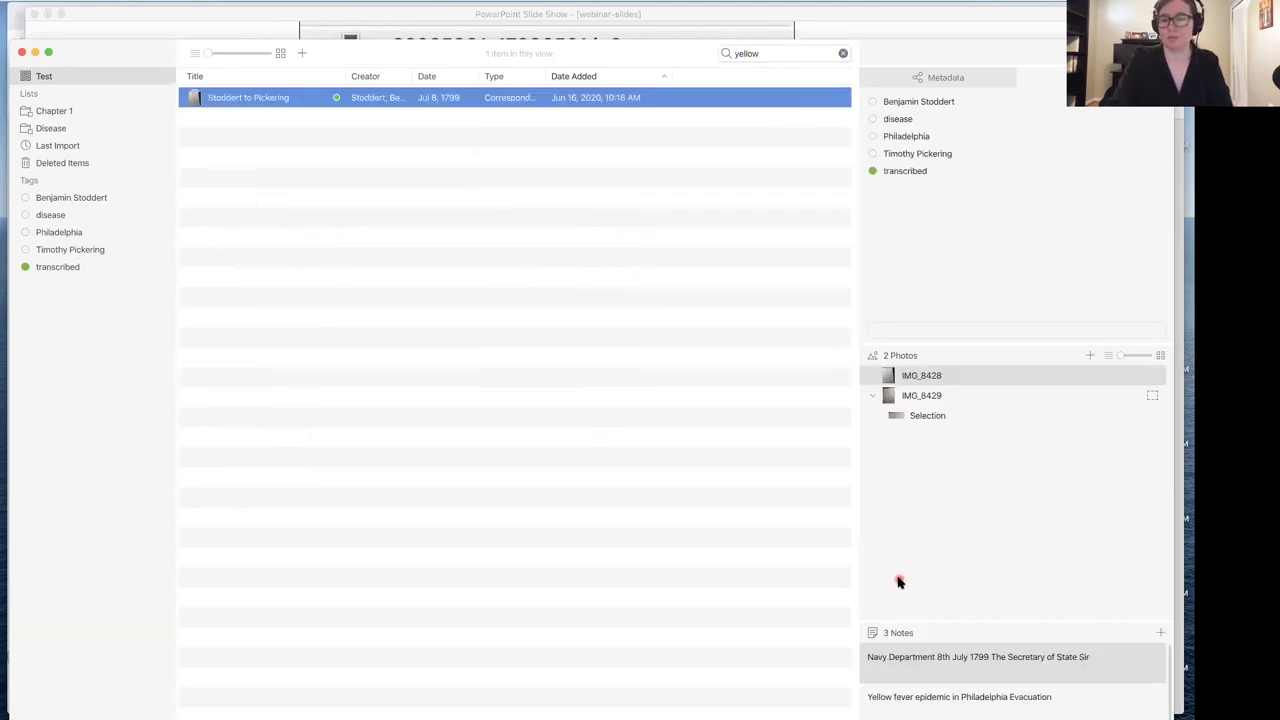
{"action": "left_click", "coordinate": [780, 53]}
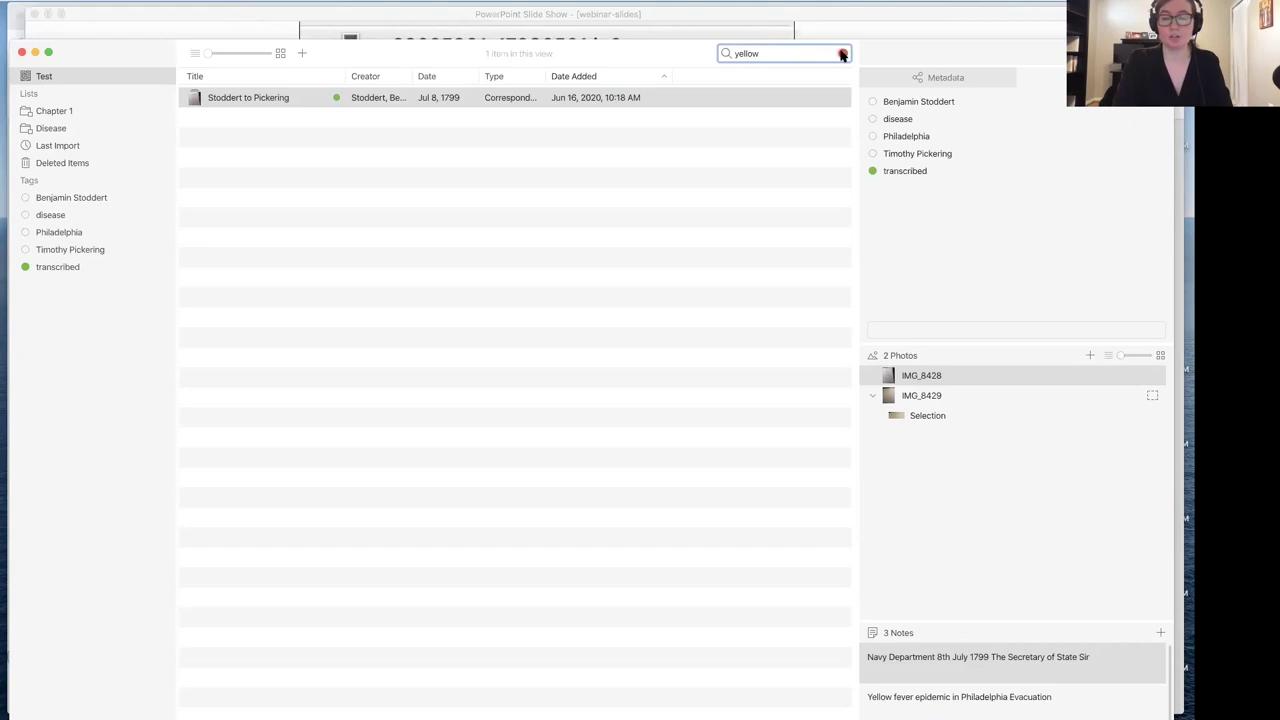
{"action": "left_click", "coordinate": [842, 55]}
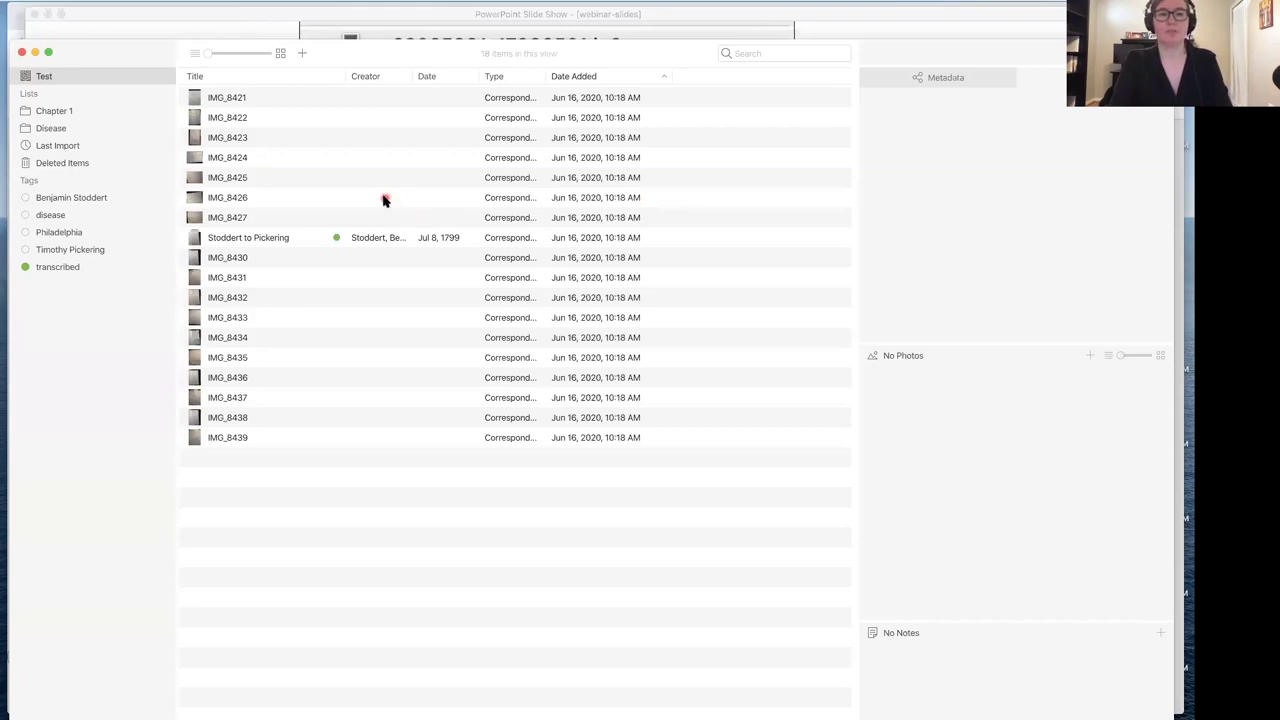
Look up the JSON-LD export option for the "Stoddert to Pickering" item without exporting it.
{"action": "right_click", "coordinate": [305, 241]}
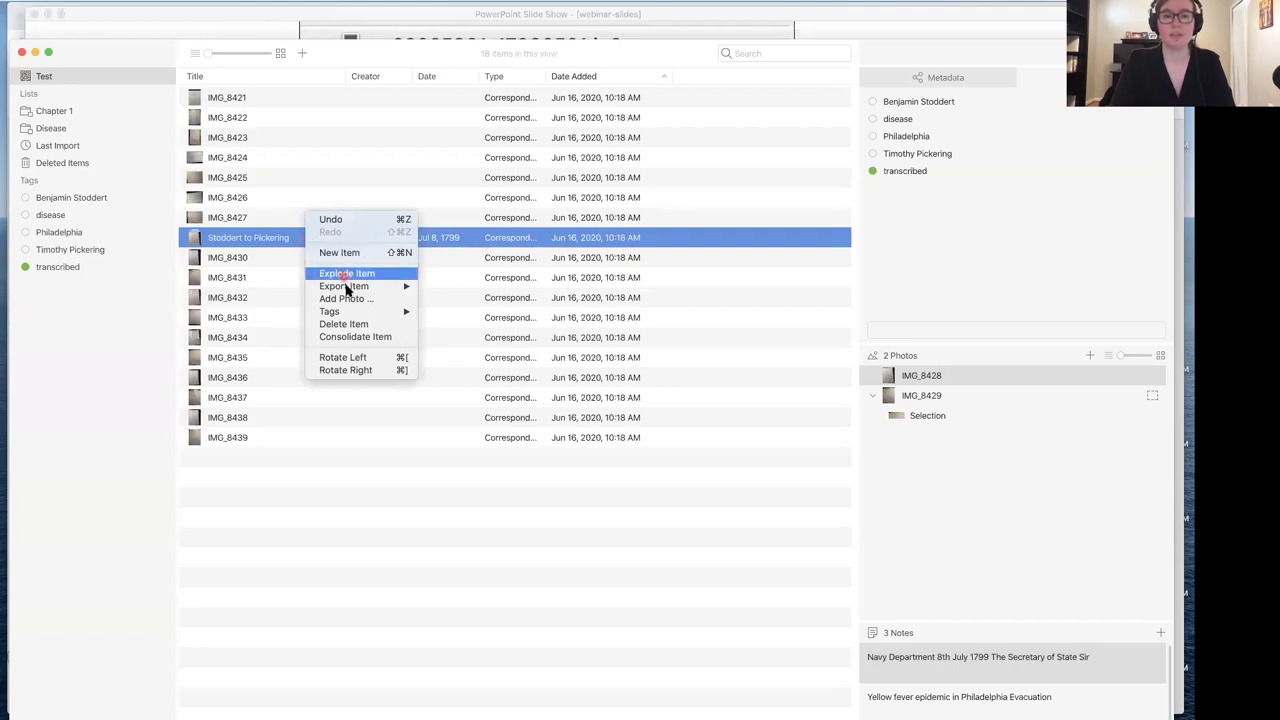
{"action": "mouse_move", "coordinate": [347, 288]}
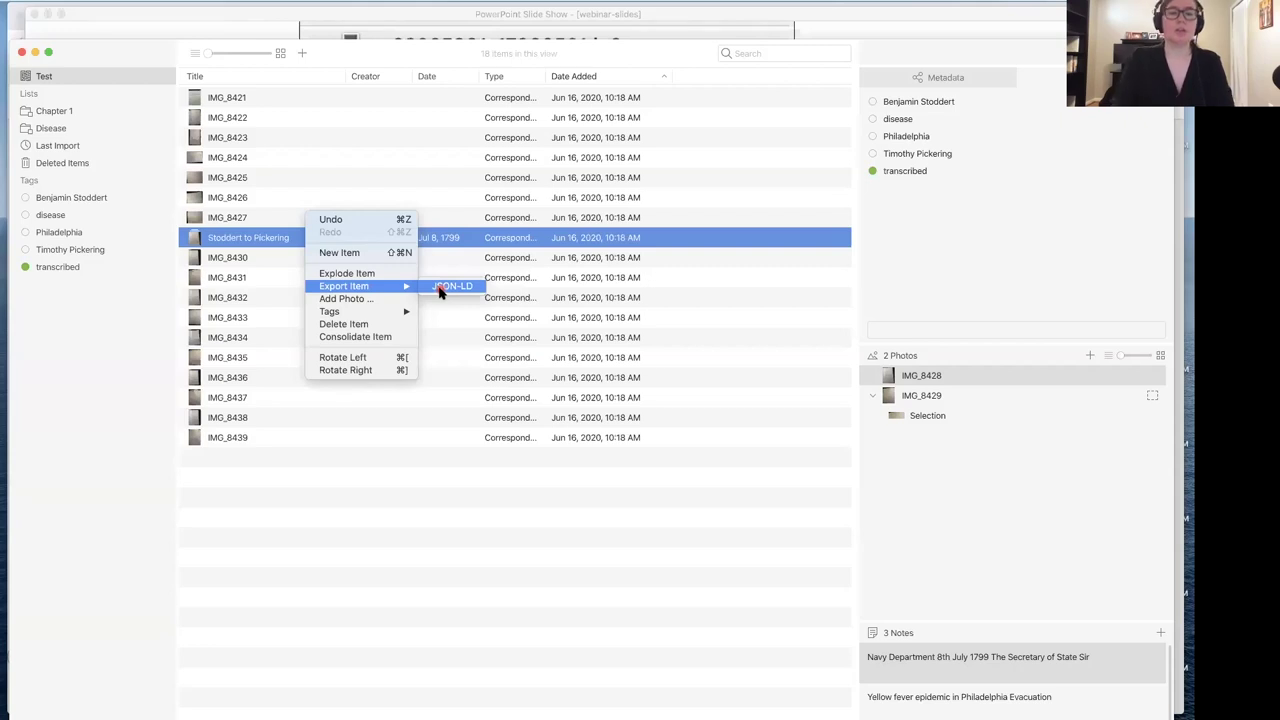
{"action": "left_click", "coordinate": [450, 238]}
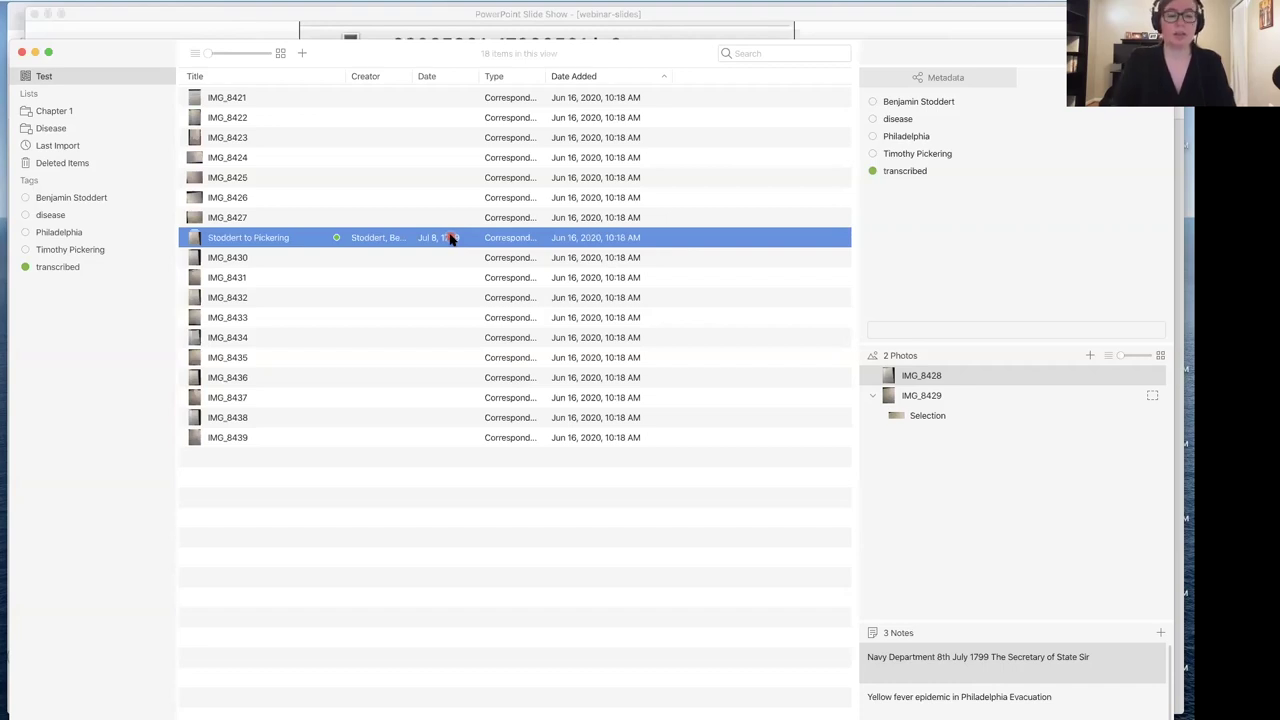
View where plugins are installed in the Tropy preferences, then close the preferences.
{"action": "left_click", "coordinate": [44, 3]}
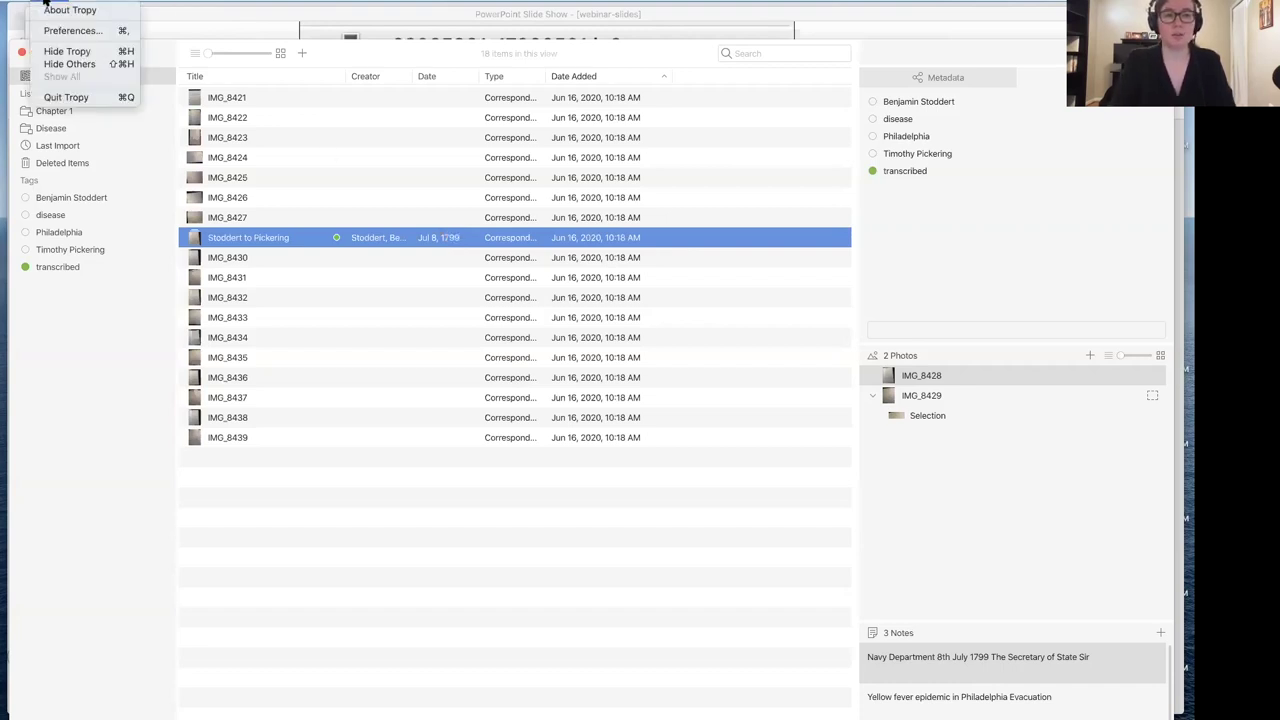
{"action": "left_click", "coordinate": [57, 31]}
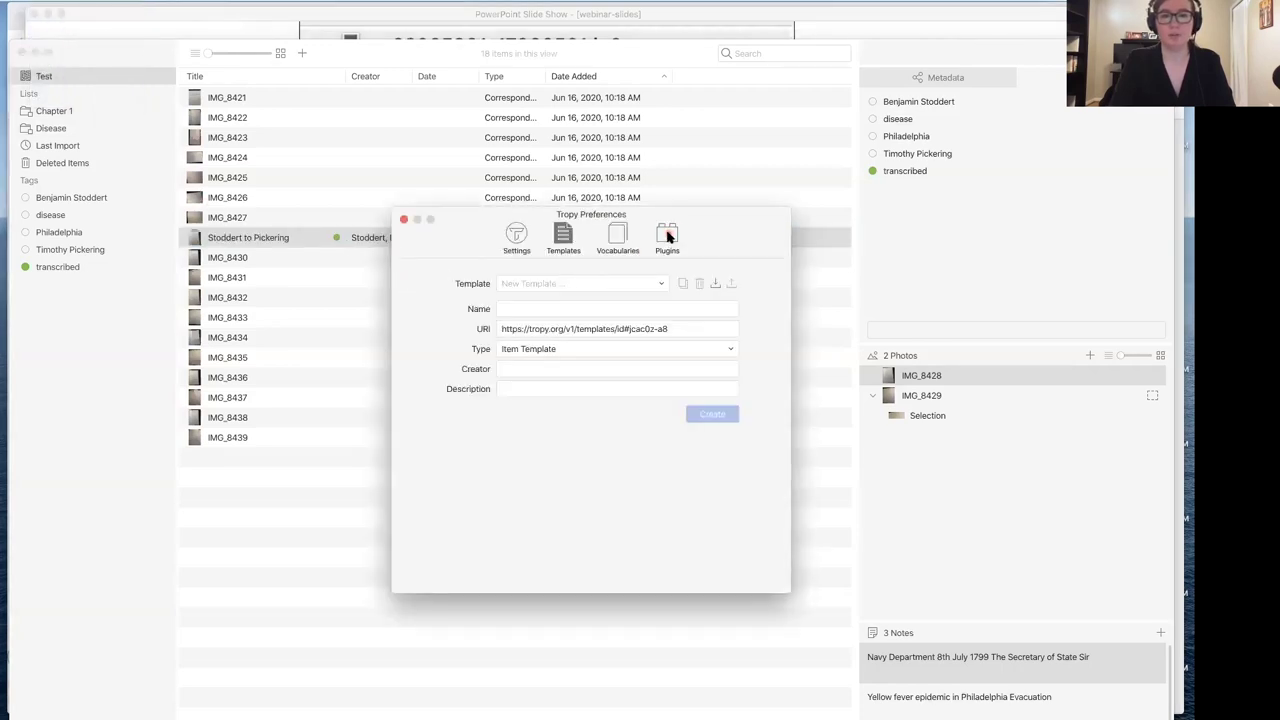
{"action": "left_click", "coordinate": [667, 237]}
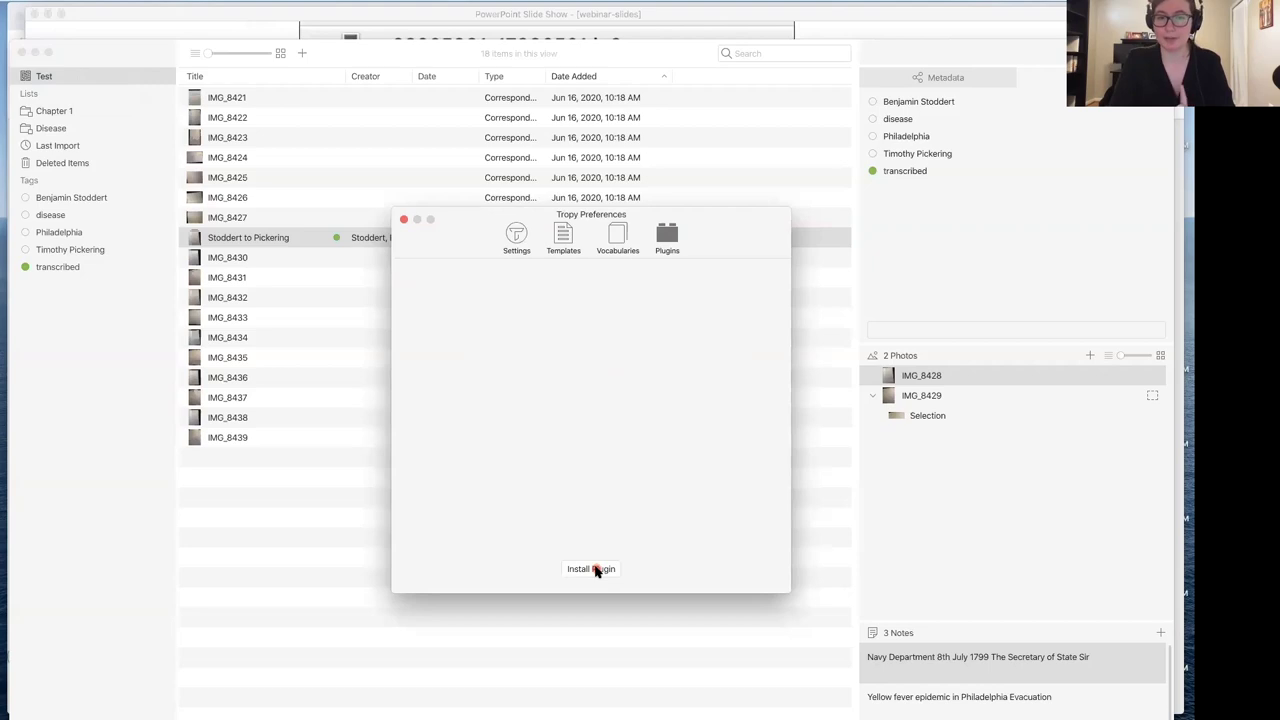
{"action": "left_click", "coordinate": [404, 219]}
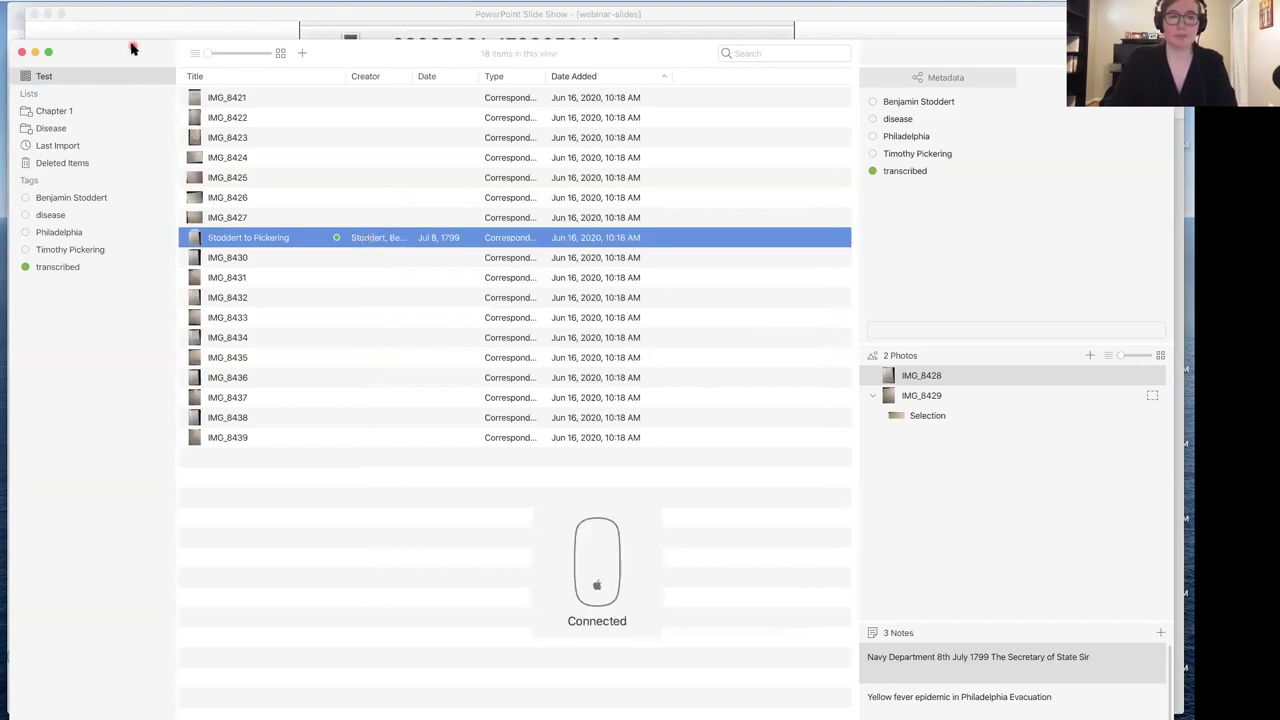
Review the print dialog's PDF options for the "Stoddert to Pickering" item and cancel without printing.
{"action": "left_click", "coordinate": [84, 1]}
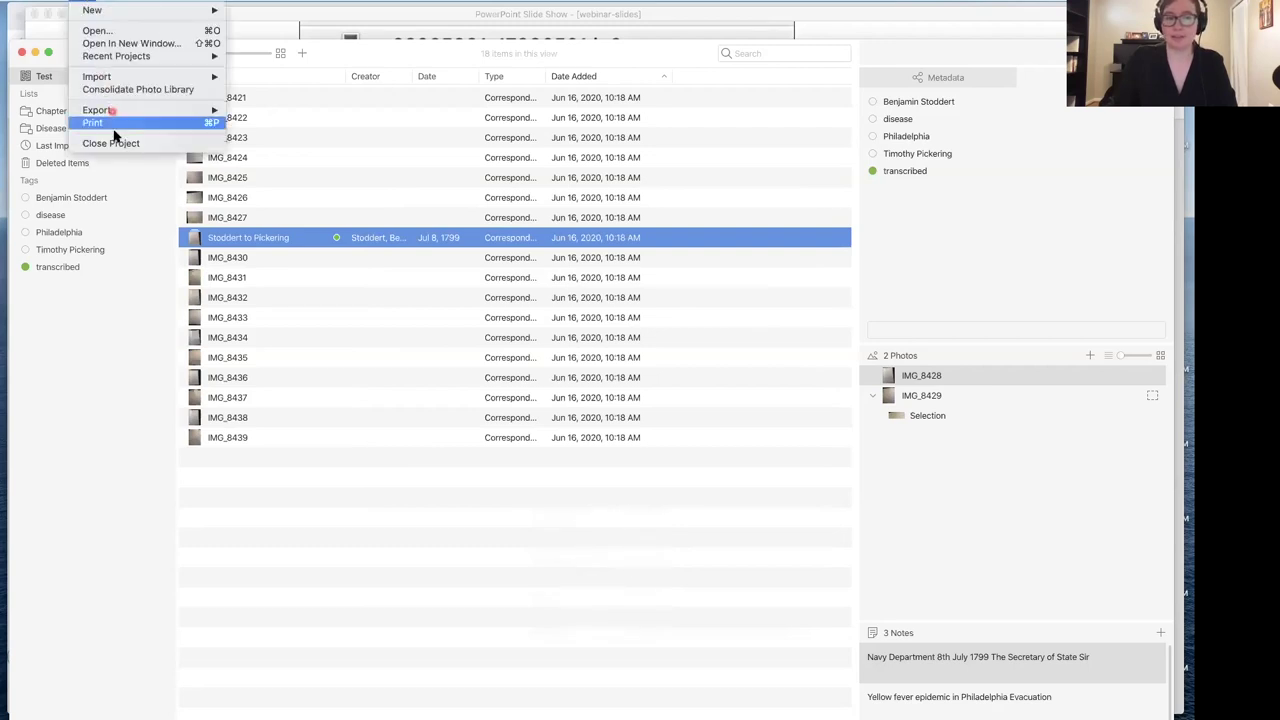
{"action": "key", "text": "Escape"}
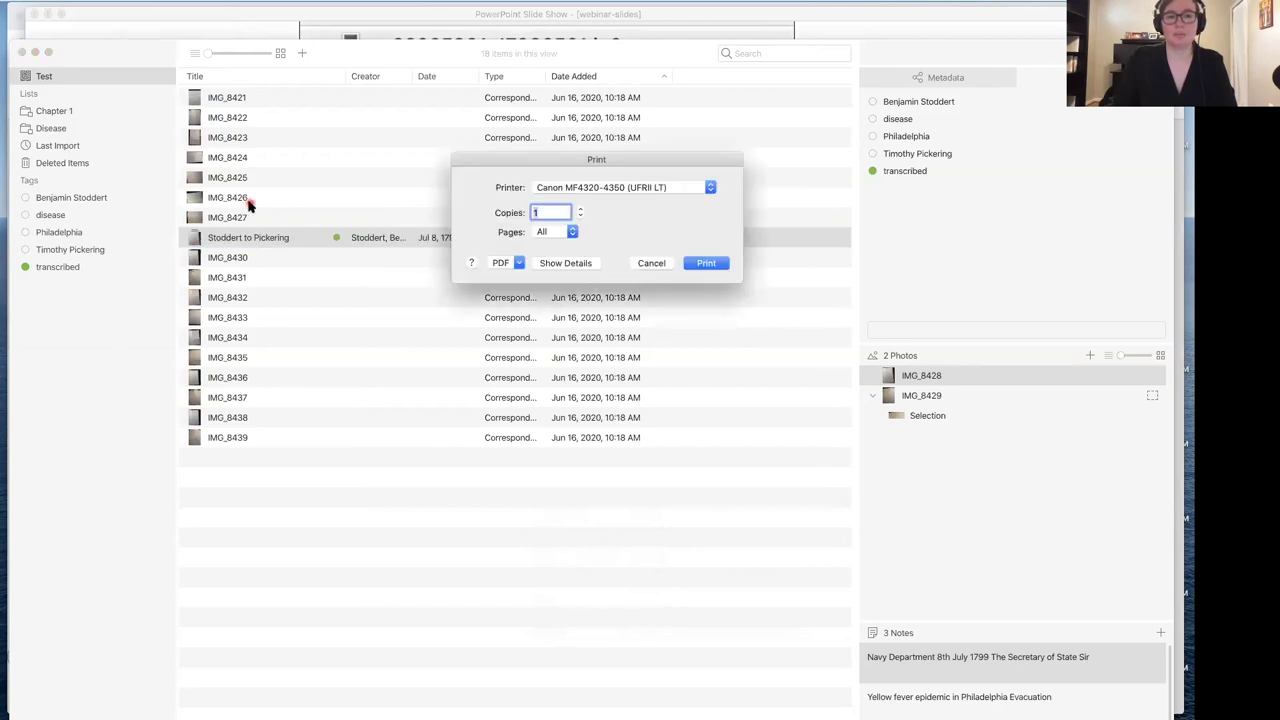
{"action": "left_click", "coordinate": [518, 263]}
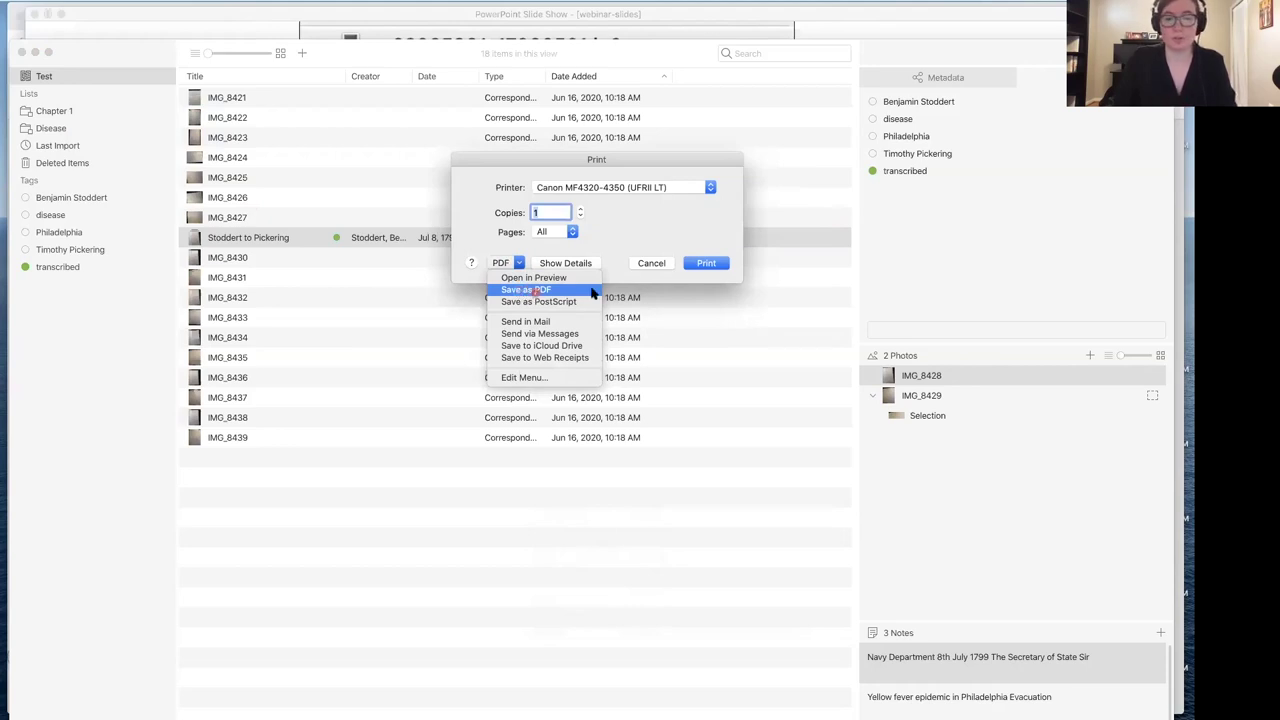
{"action": "left_click", "coordinate": [653, 263]}
{"action": "left_click", "coordinate": [653, 263]}
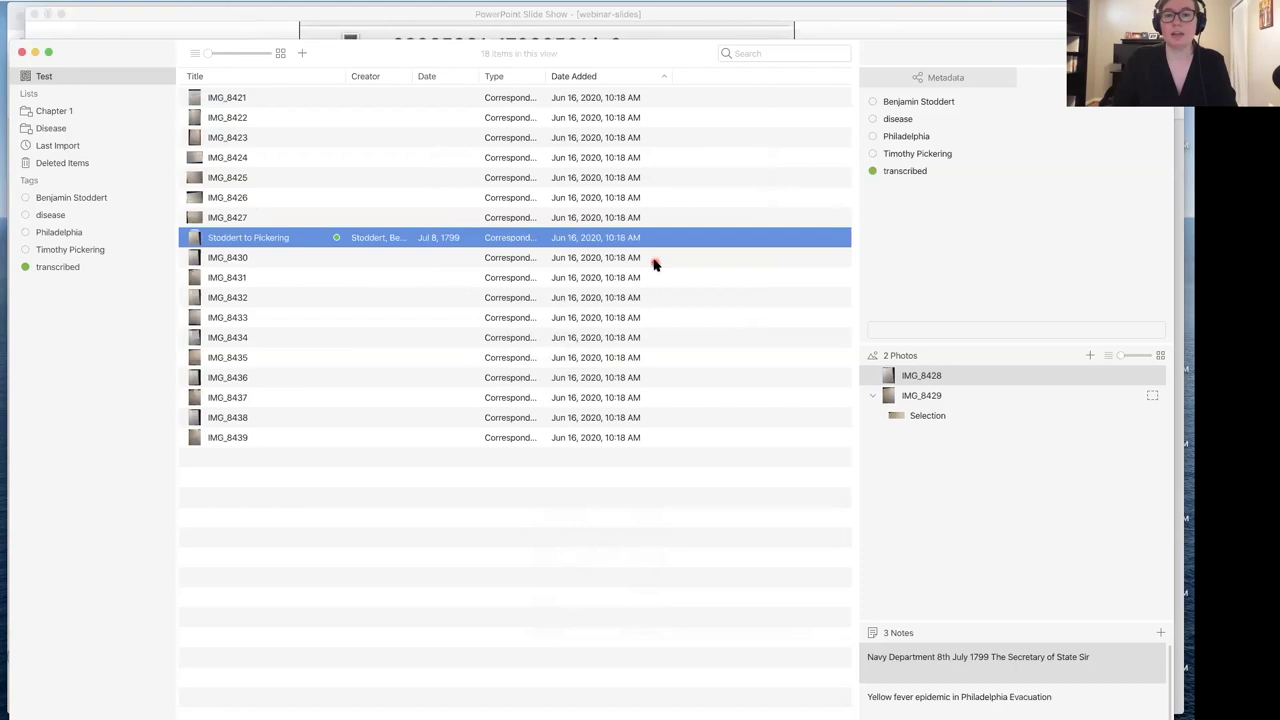
Review the export and print settings in the Tropy preferences, leaving them as they are, and close the preferences.
{"action": "left_click", "coordinate": [75, 2]}
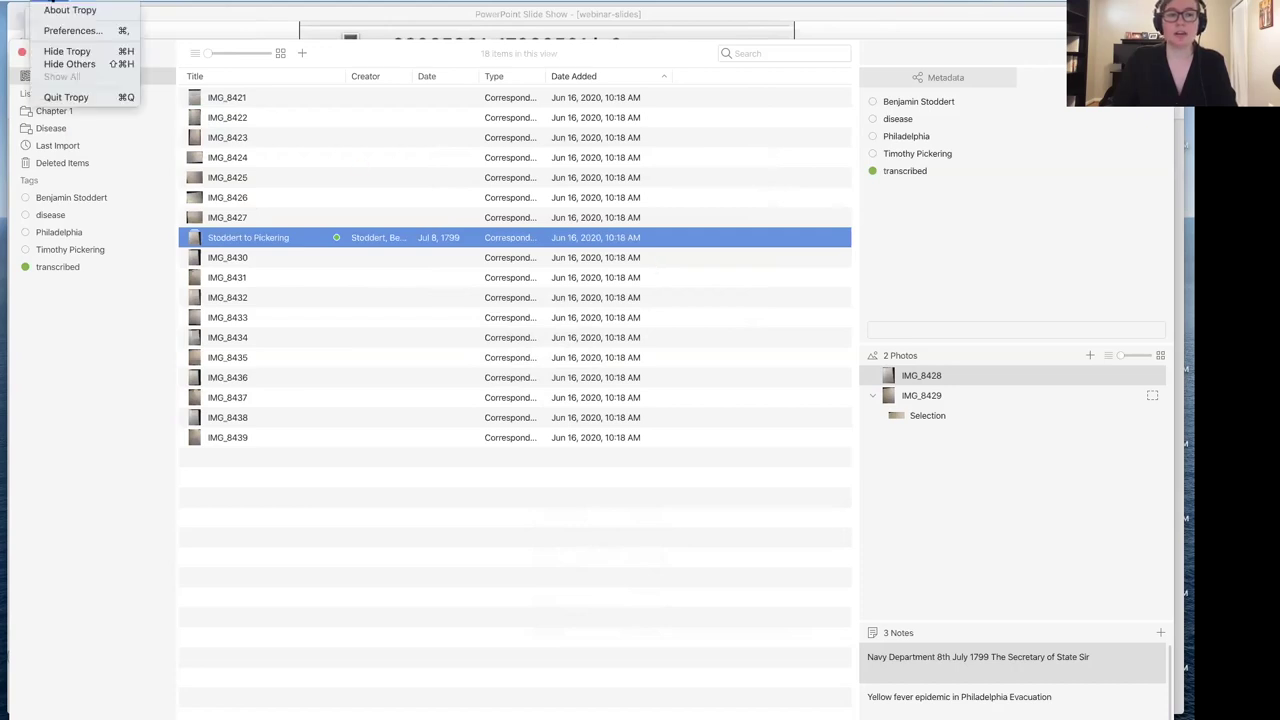
{"action": "left_click", "coordinate": [70, 31]}
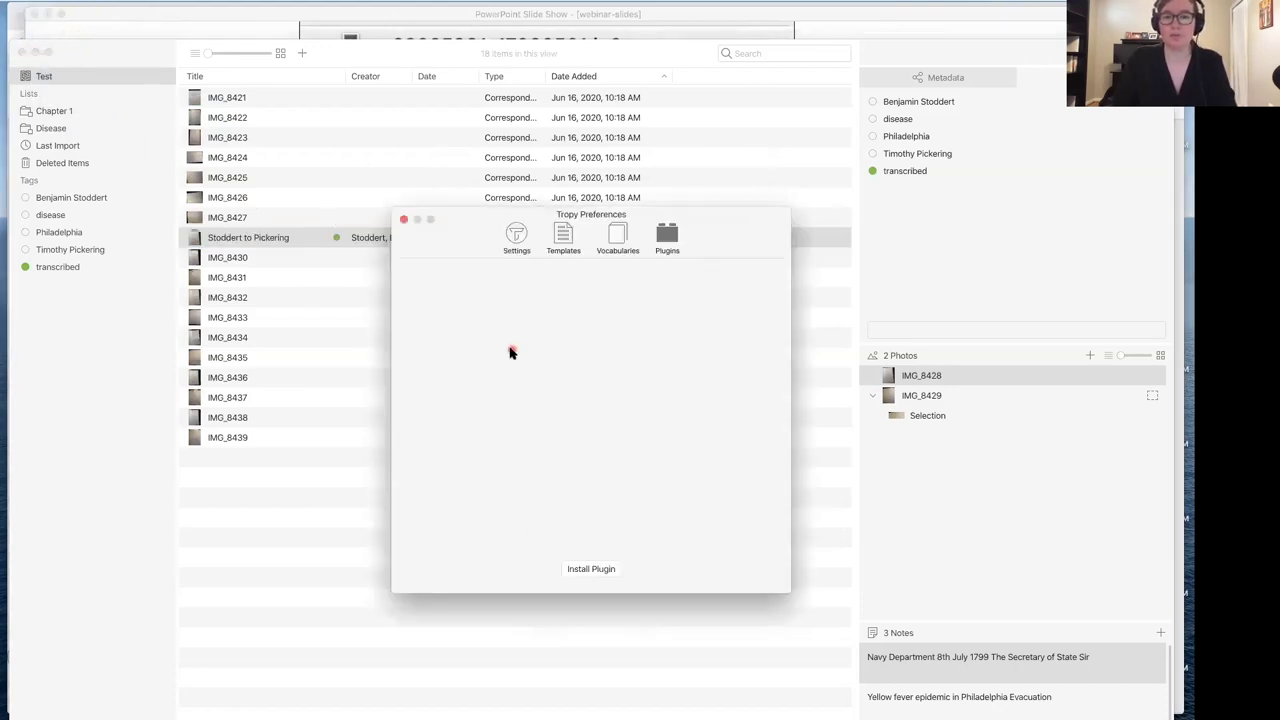
{"action": "left_click", "coordinate": [518, 245]}
{"action": "scroll", "coordinate": [465, 437], "scroll_direction": "down", "scroll_amount": 10}
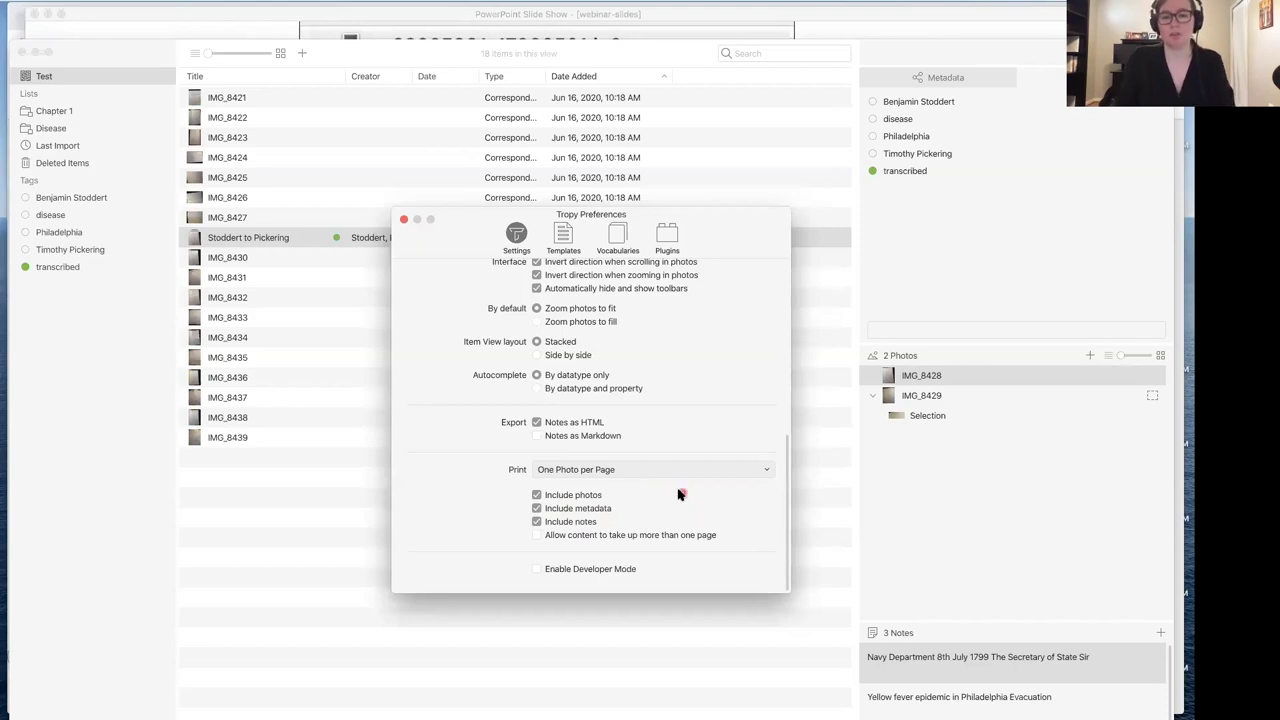
{"action": "left_click", "coordinate": [403, 220]}
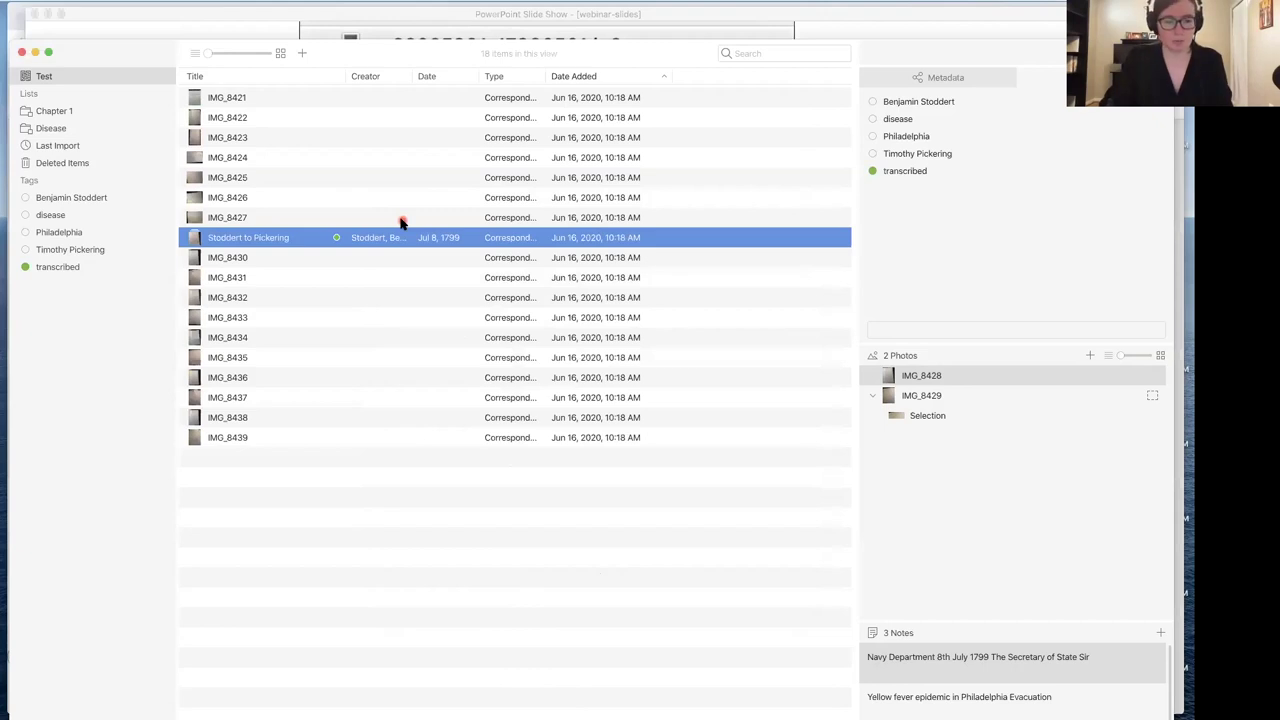